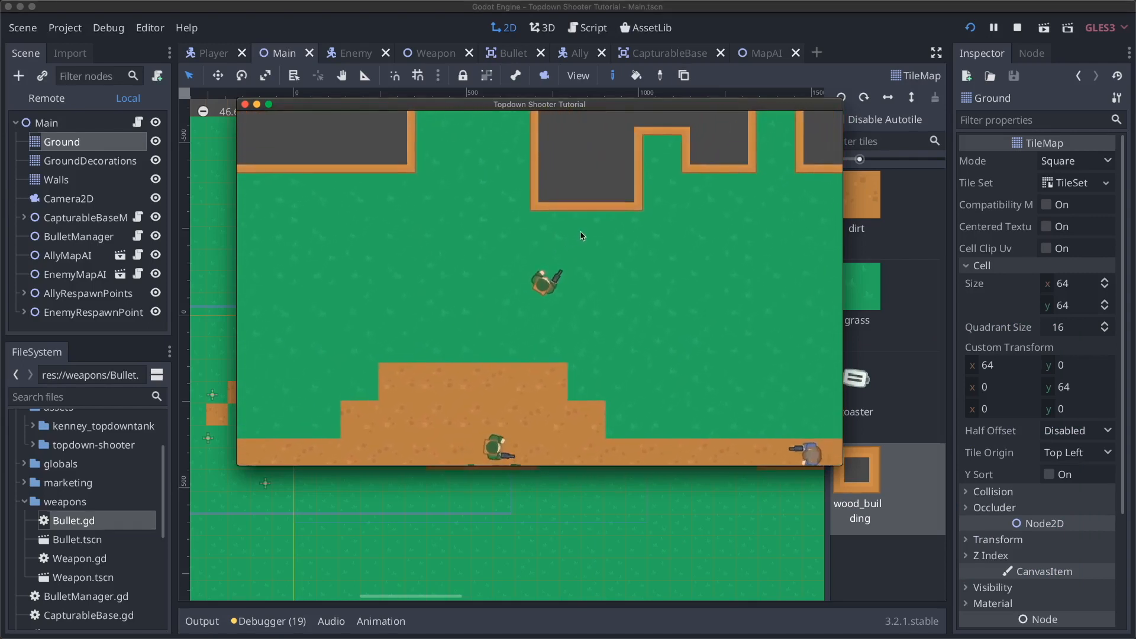
# - Move the player right and down across the map in the running game preview
pyautogui.press('d')
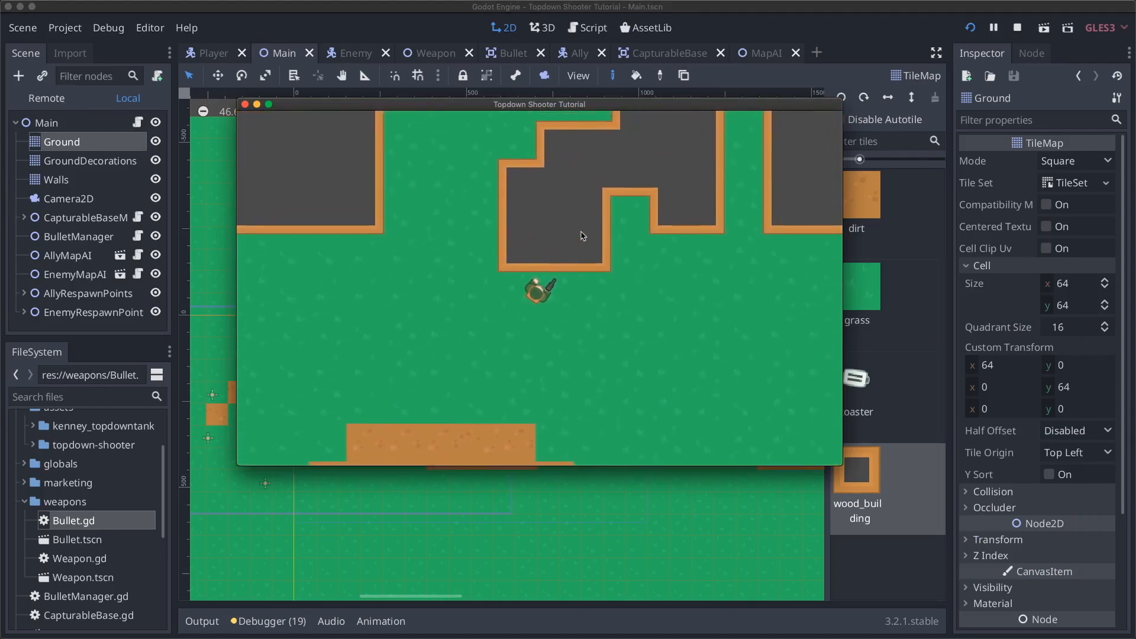
pyautogui.press('d')
pyautogui.press('s')
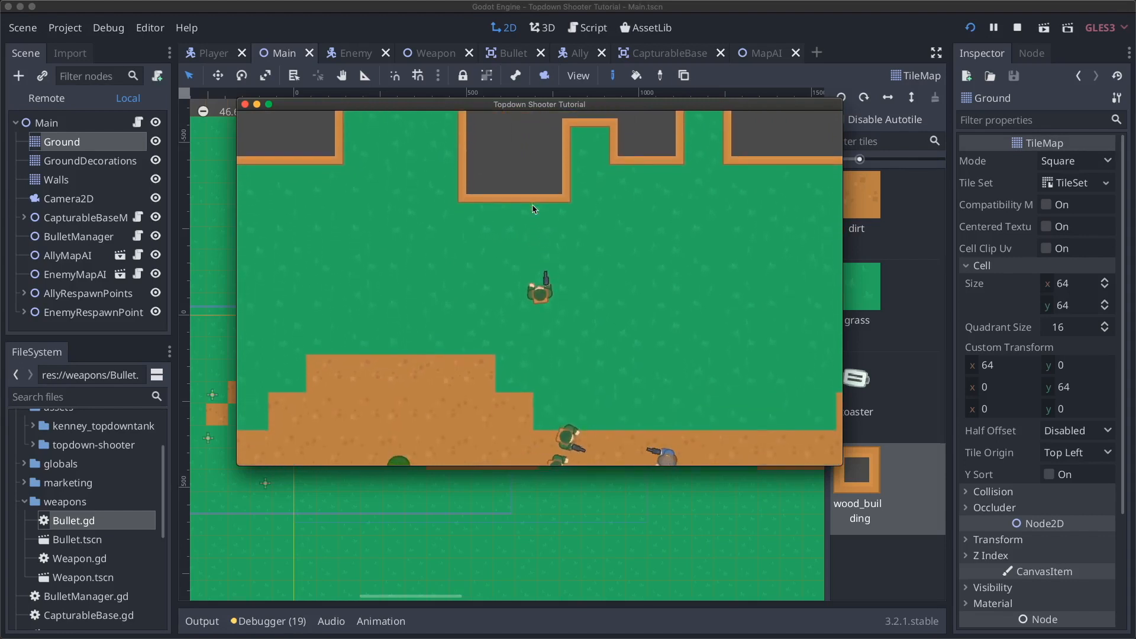
pyautogui.press('s')
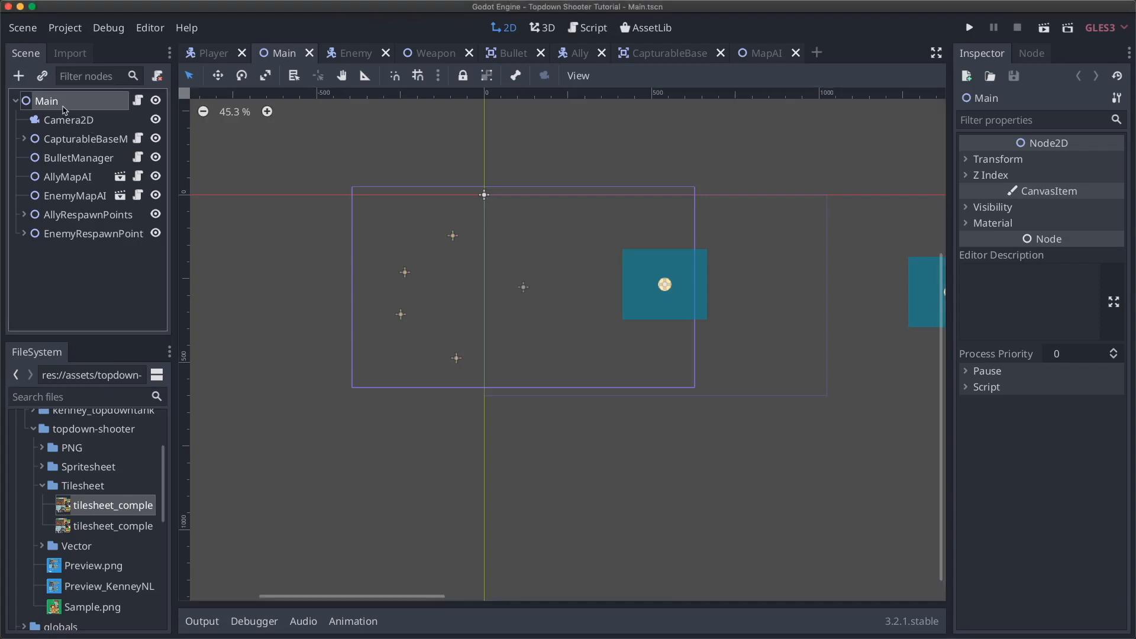
# - Add a TileMap child node under Main by searching 'tile' in Create New Node
pyautogui.click(18, 76)
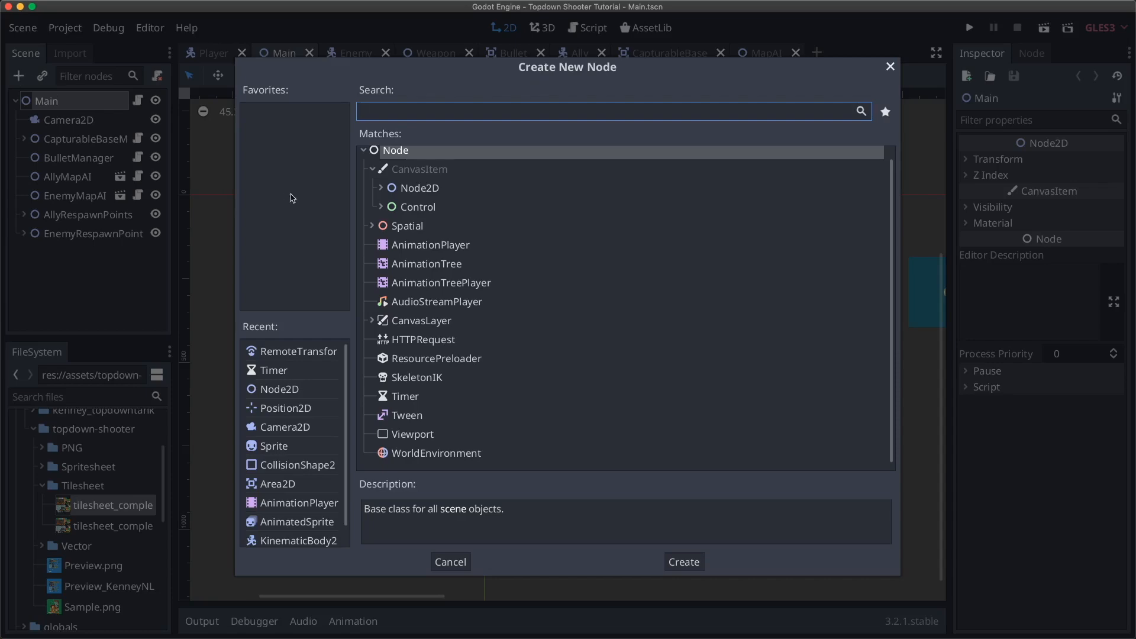
pyautogui.write('tile')
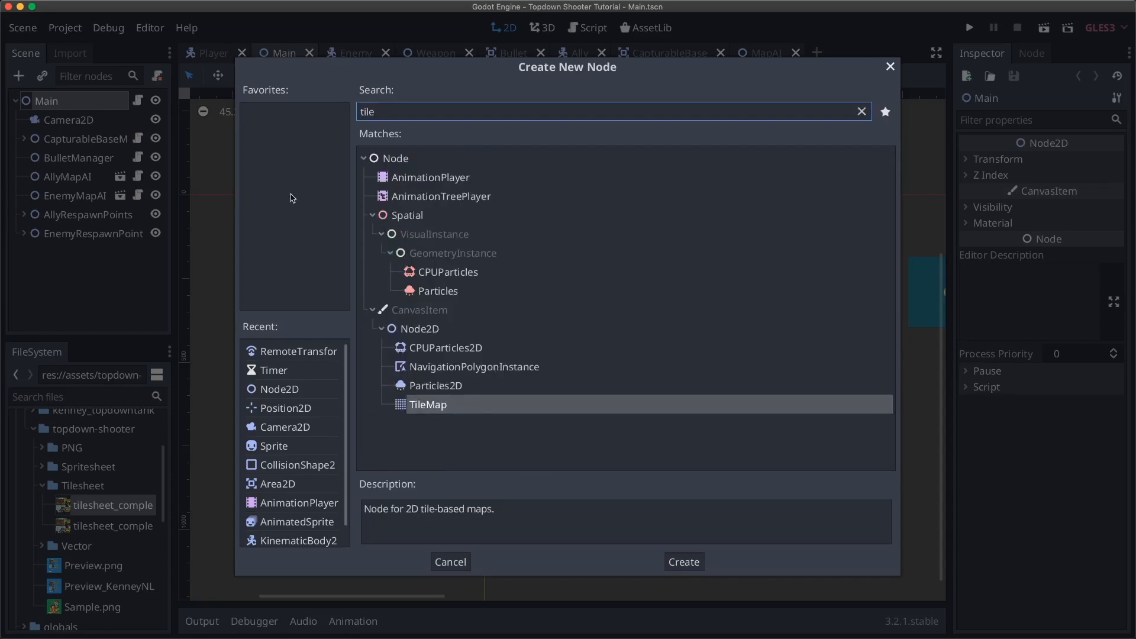
pyautogui.press('Return')
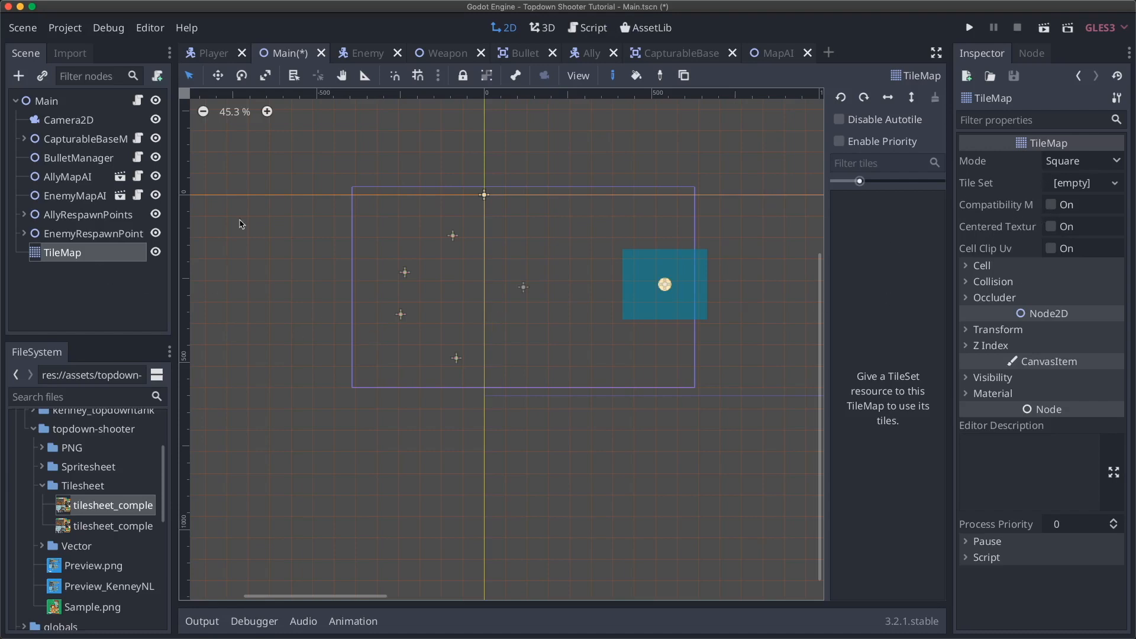
# - Rename the new TileMap node under Main to 'Ground'
pyautogui.doubleClick(98, 252)
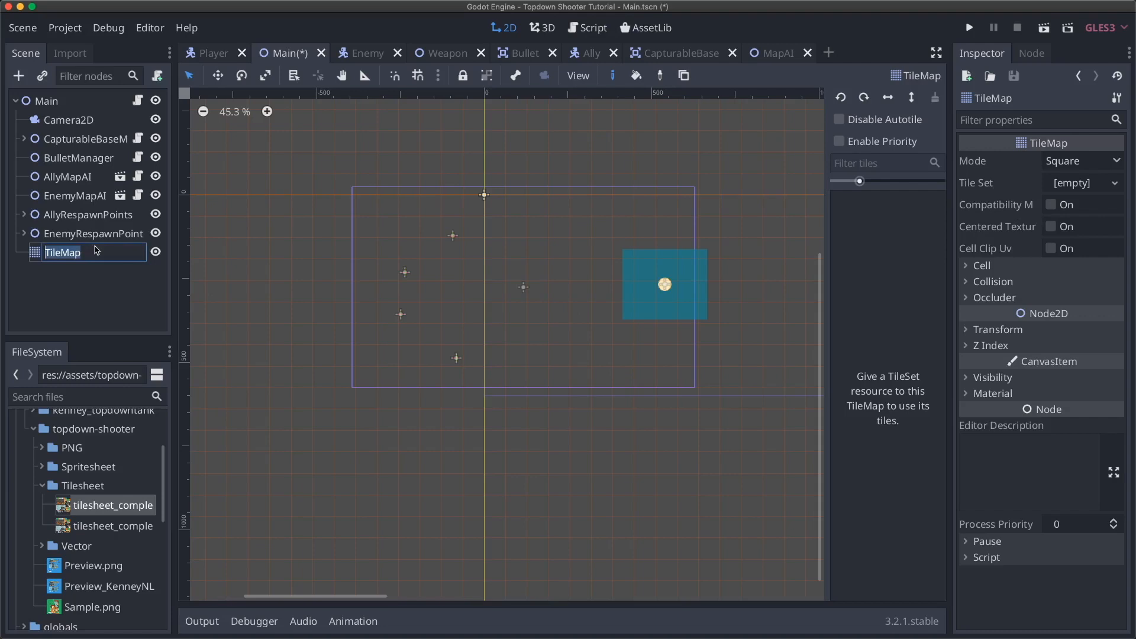
pyautogui.write('Ground')
pyautogui.press('Return')
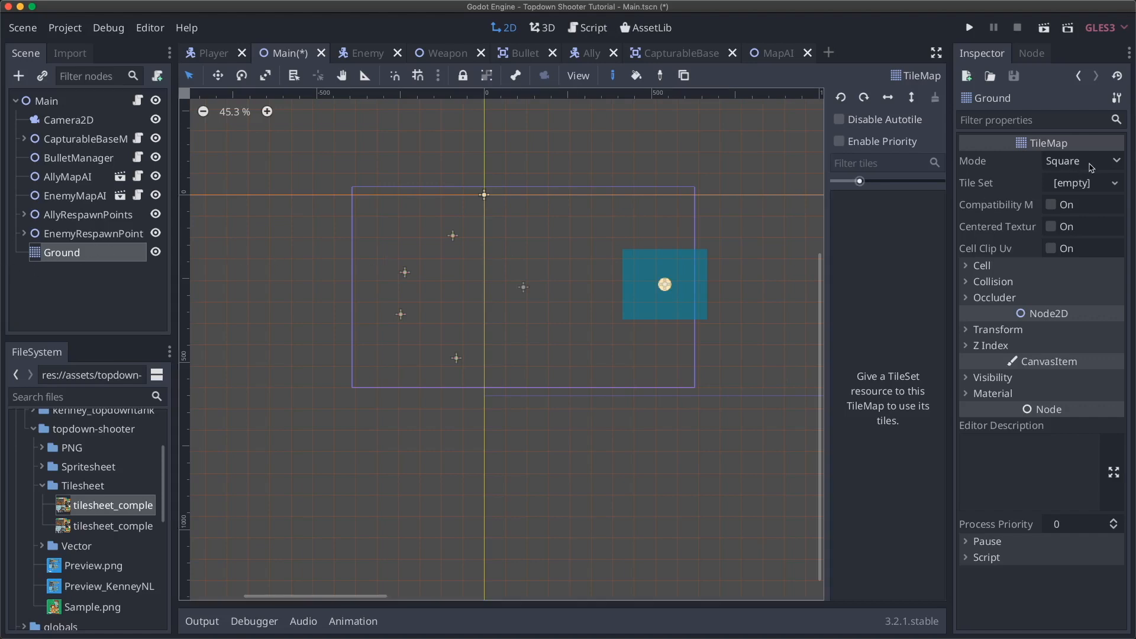
# - Keep Ground's tilemap Mode as Square and expand its Cell settings showing 64×64 cells
pyautogui.click(1092, 165)
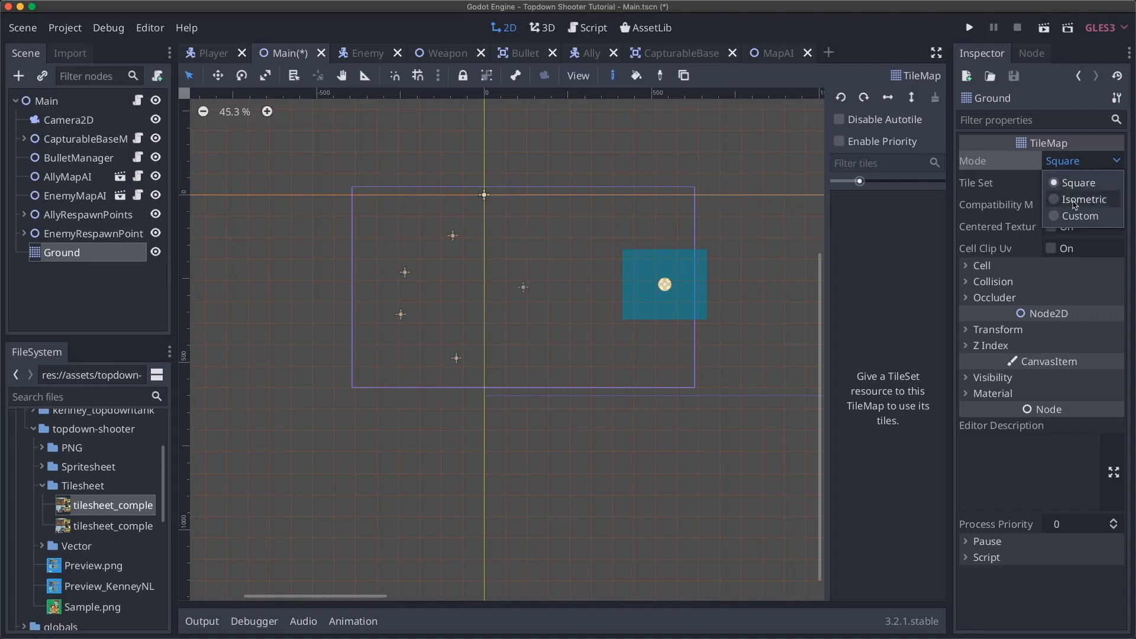
pyautogui.click(1067, 162)
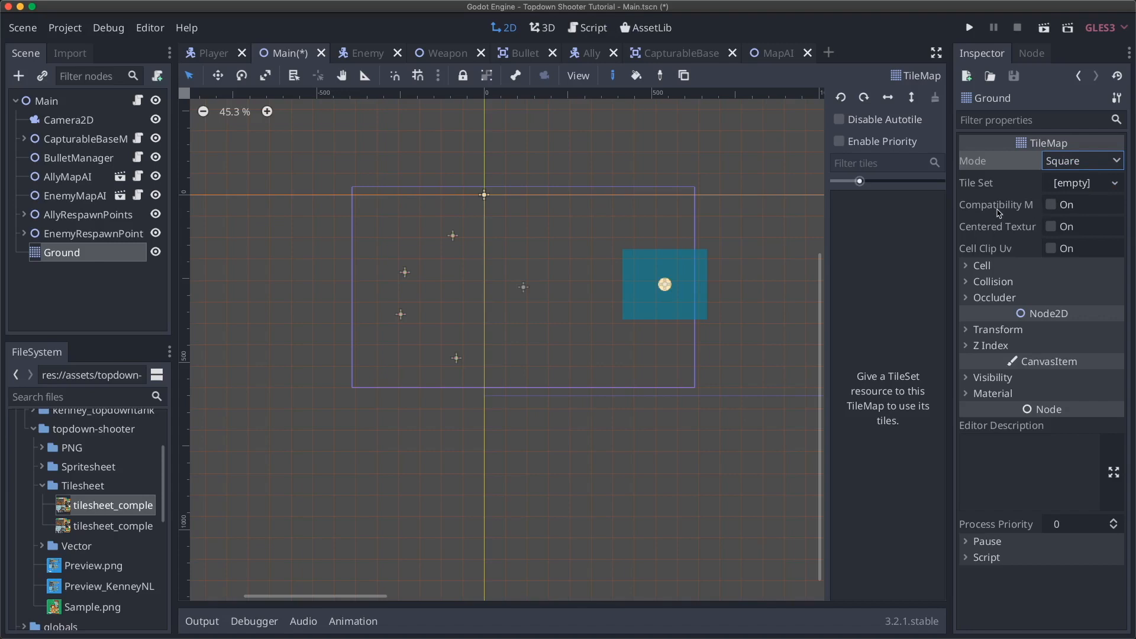
pyautogui.click(997, 265)
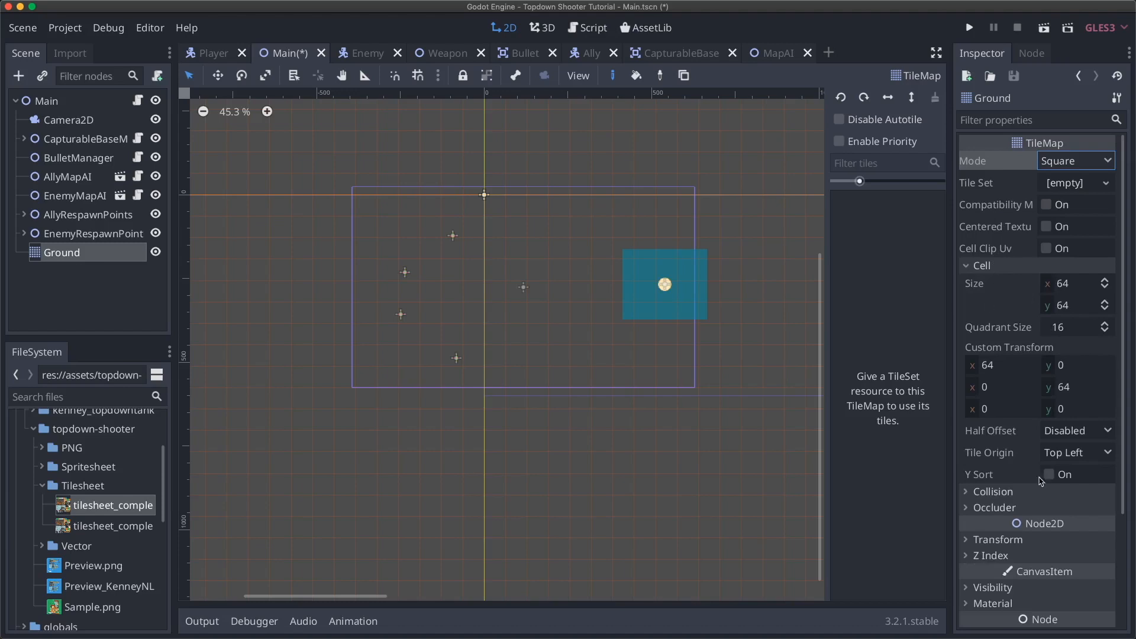
pyautogui.scroll(-5, 1042, 481)
# - Inspect the Collision and Occluder sections, then bring up the empty Tile Set options
pyautogui.click(1014, 343)
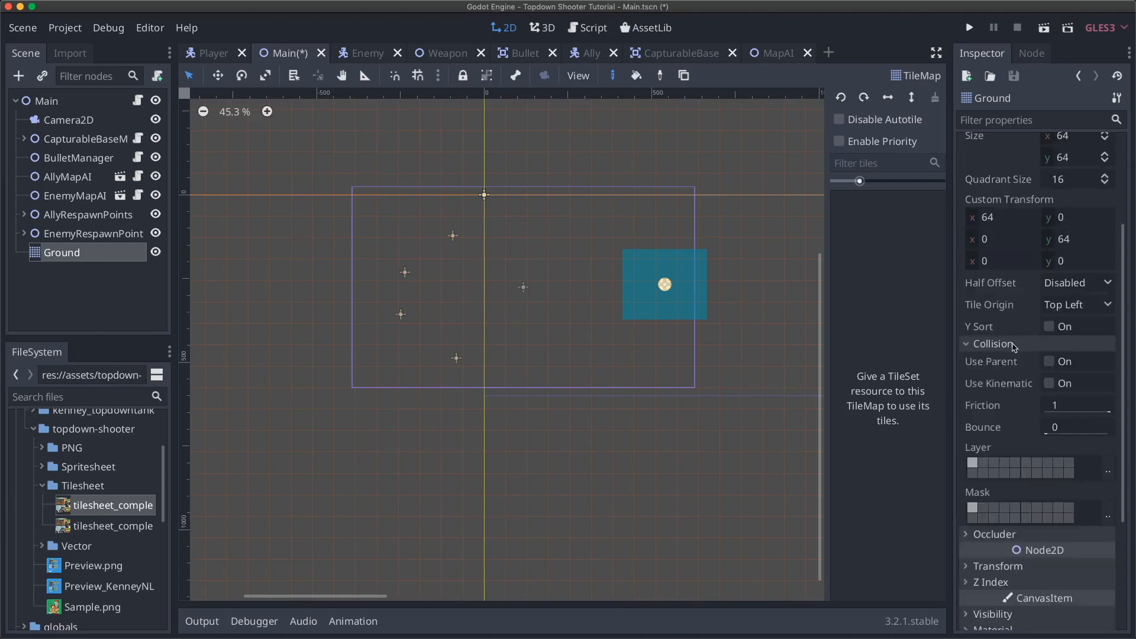
pyautogui.click(1014, 344)
pyautogui.click(1009, 361)
pyautogui.click(1009, 360)
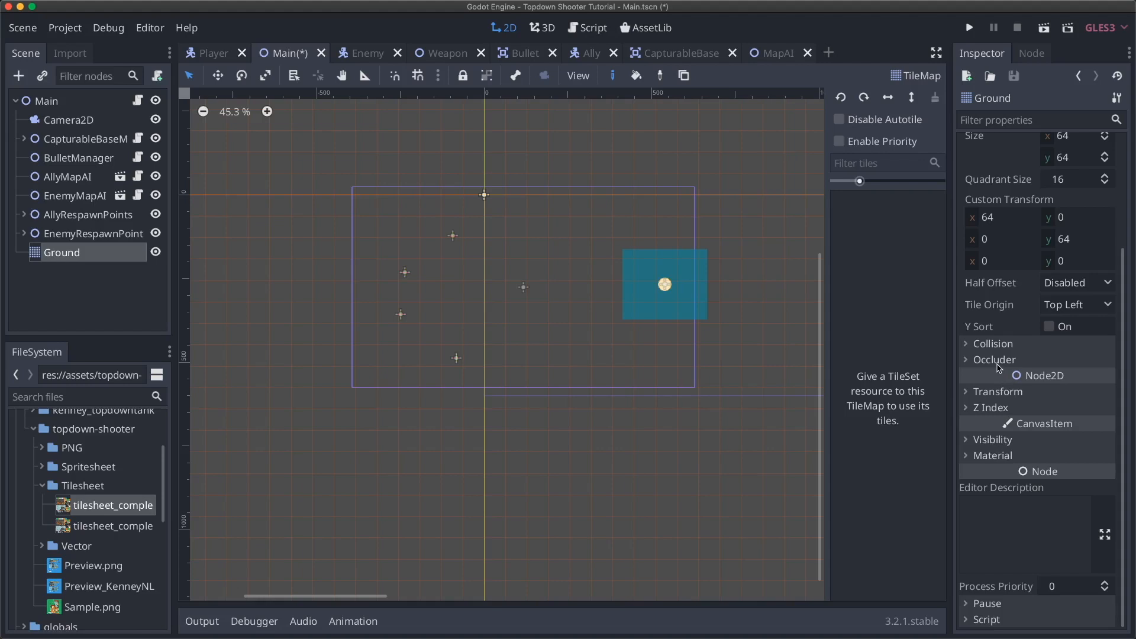
pyautogui.scroll(5, 1018, 235)
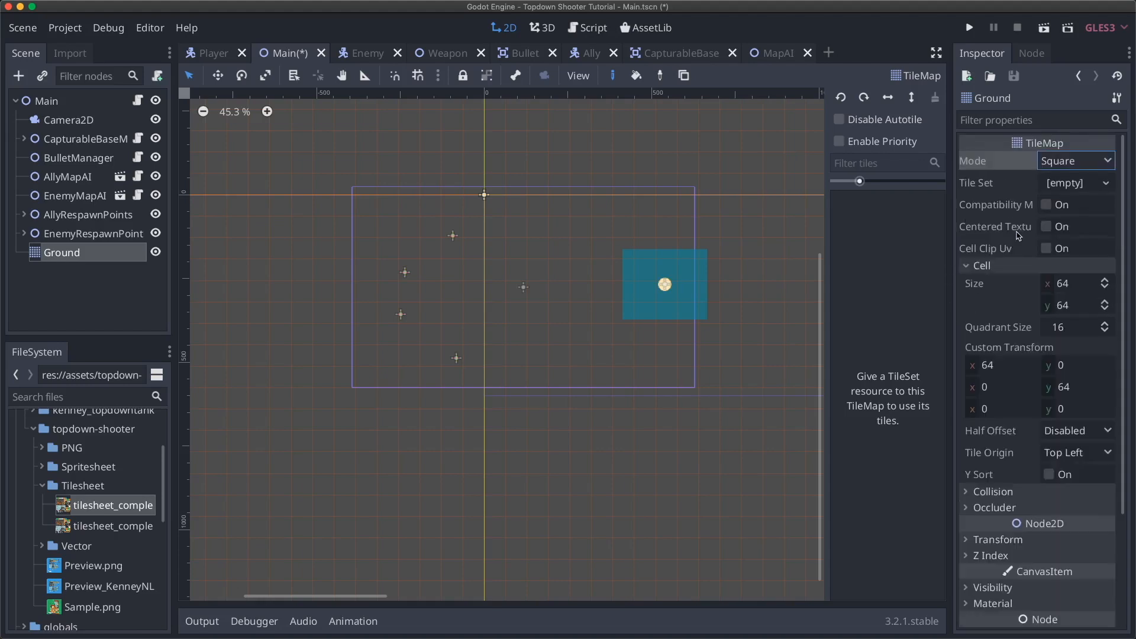
pyautogui.click(1071, 187)
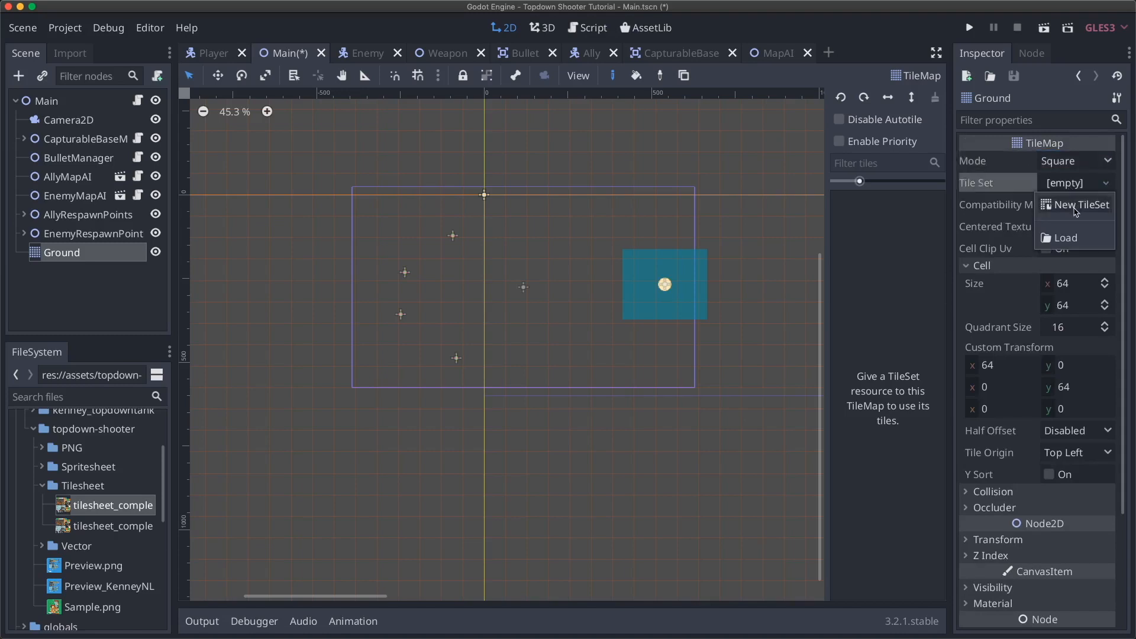
# - Create a New TileSet for Ground and edit it in an enlarged bottom panel
pyautogui.click(1076, 208)
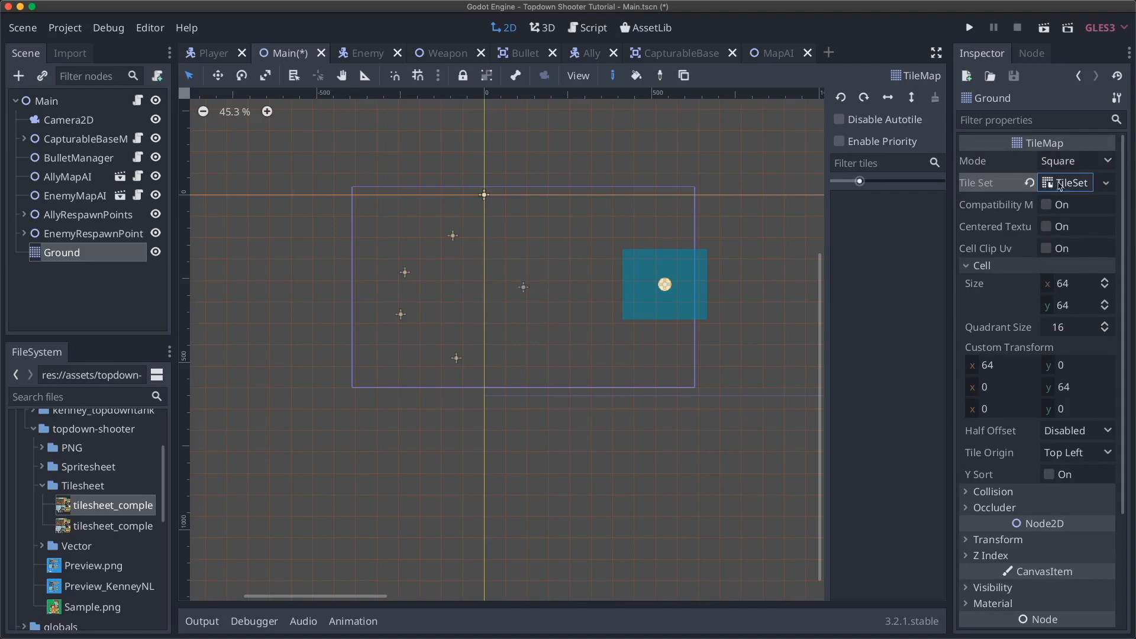
pyautogui.click(1061, 187)
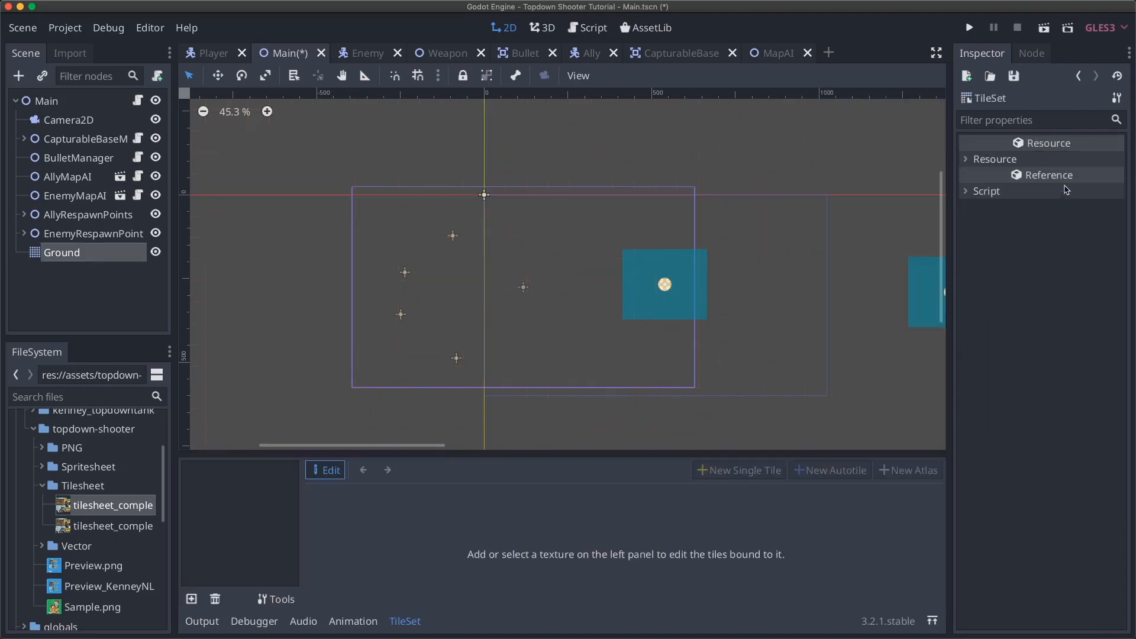
pyautogui.moveTo(538, 454); pyautogui.dragTo(539, 416)
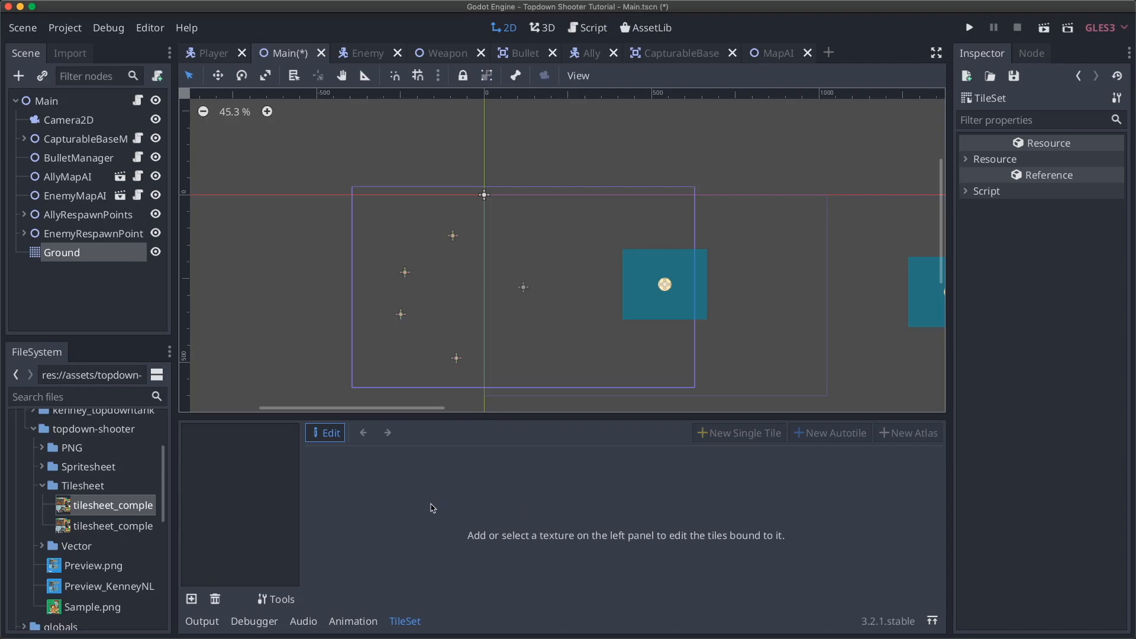
# - Load tilesheet_complete.png from assets/topdown-shooter/Tilesheet as the tile set texture
pyautogui.click(192, 600)
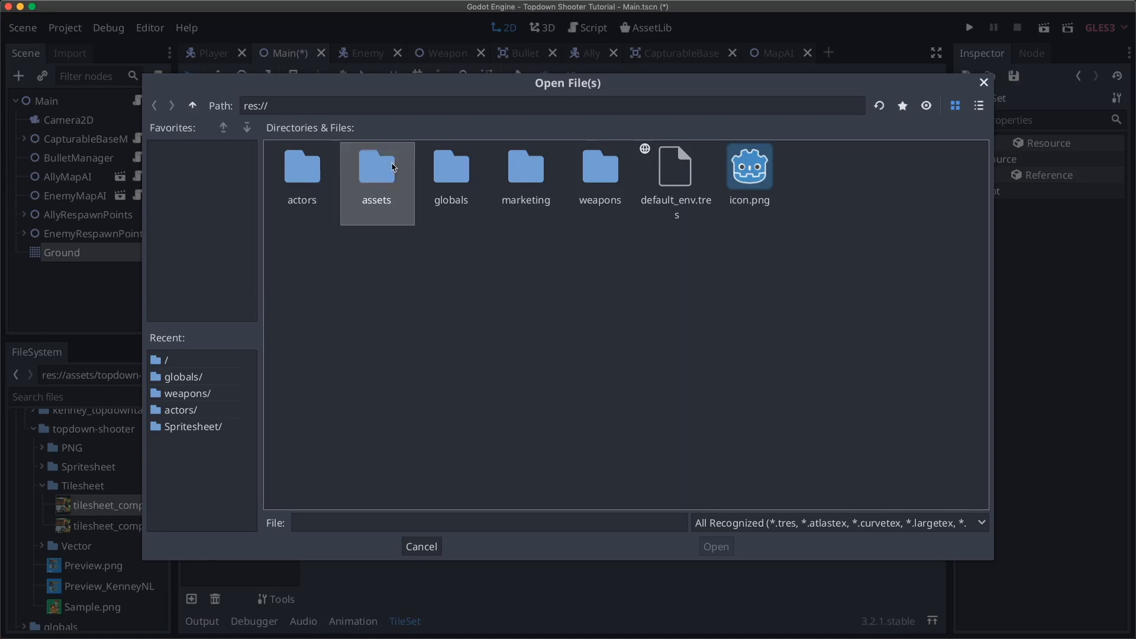
pyautogui.doubleClick(382, 168)
pyautogui.doubleClick(406, 181)
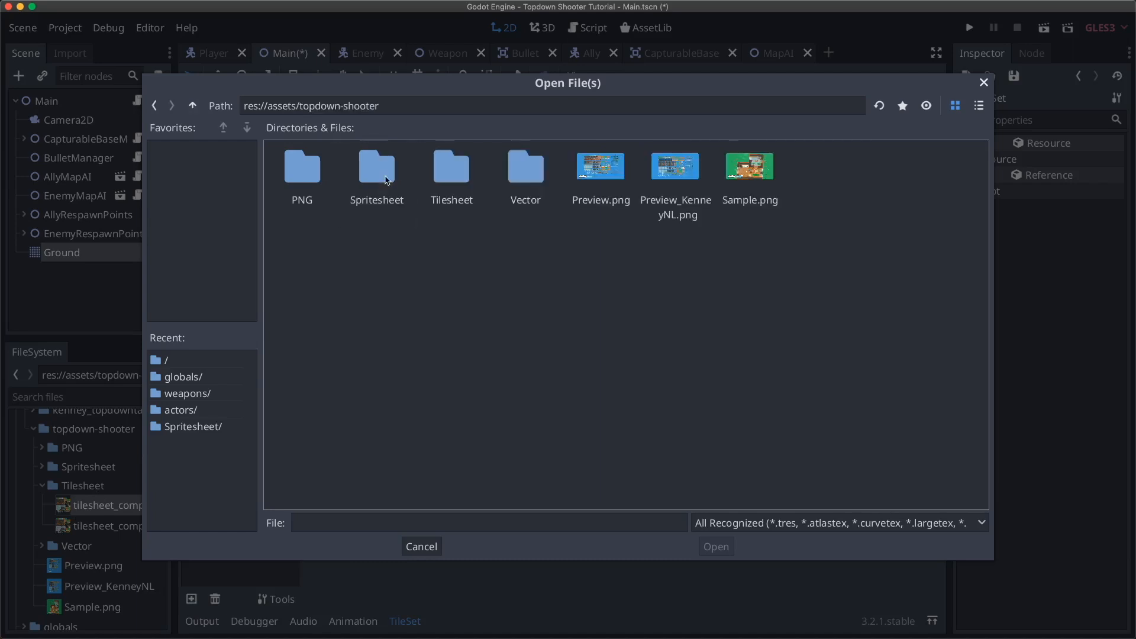
pyautogui.doubleClick(453, 170)
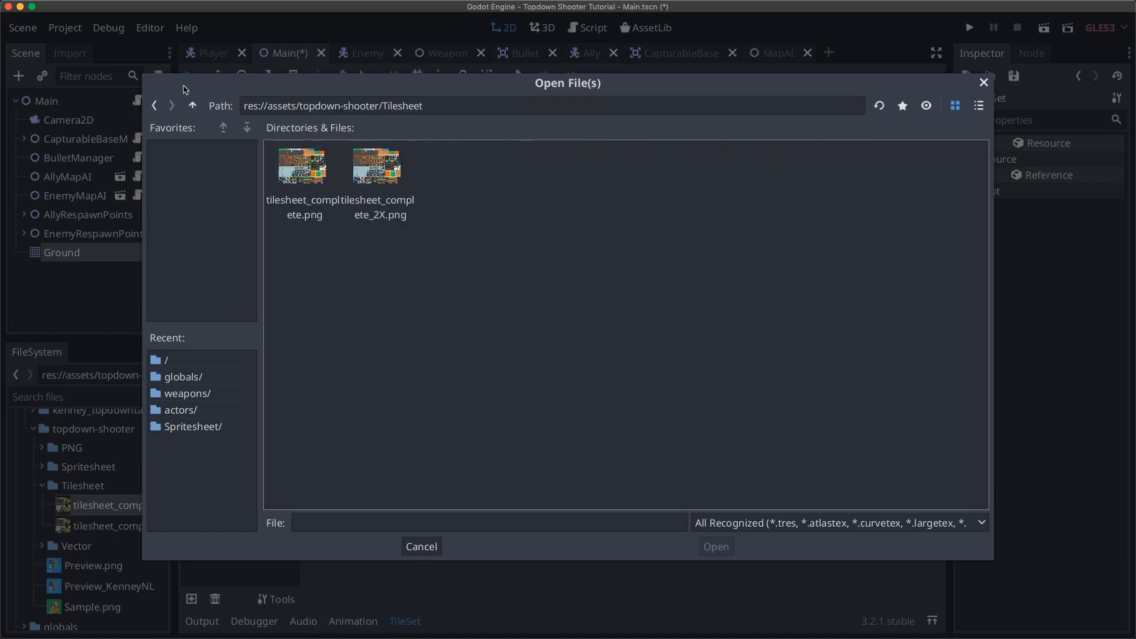
pyautogui.click(192, 105)
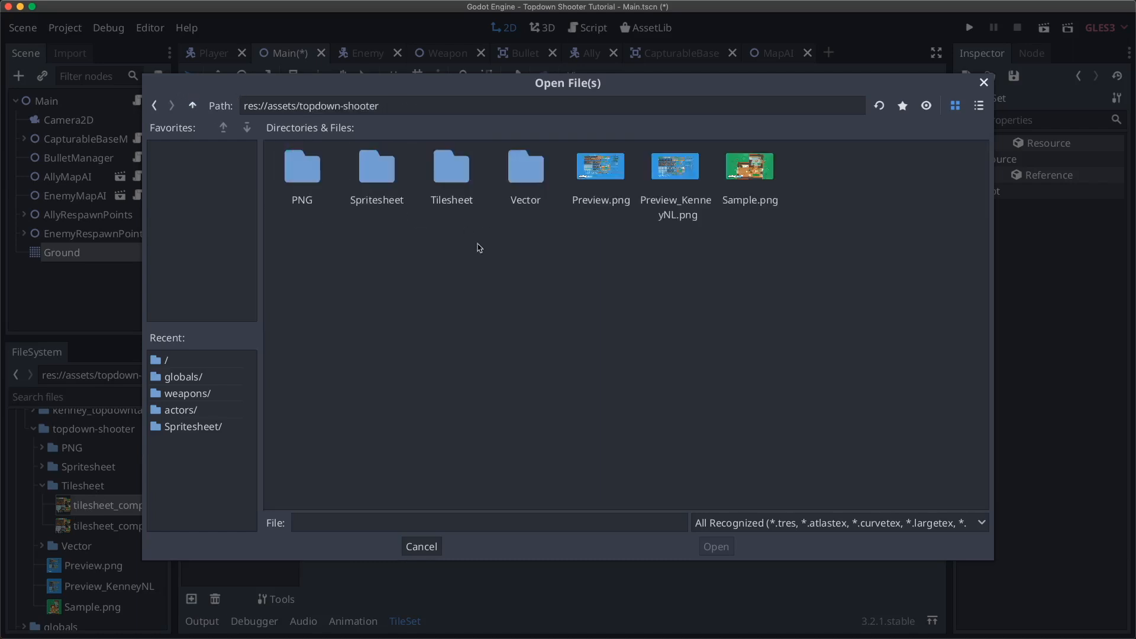
pyautogui.doubleClick(377, 180)
pyautogui.click(192, 106)
pyautogui.doubleClick(437, 188)
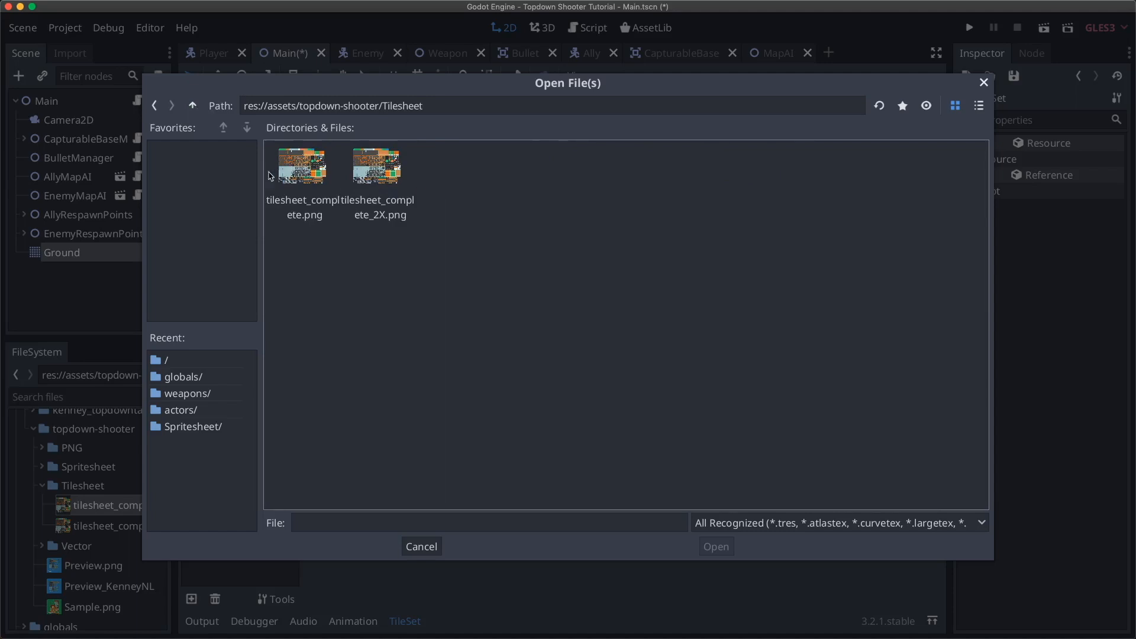
pyautogui.click(302, 172)
pyautogui.doubleClick(302, 172)
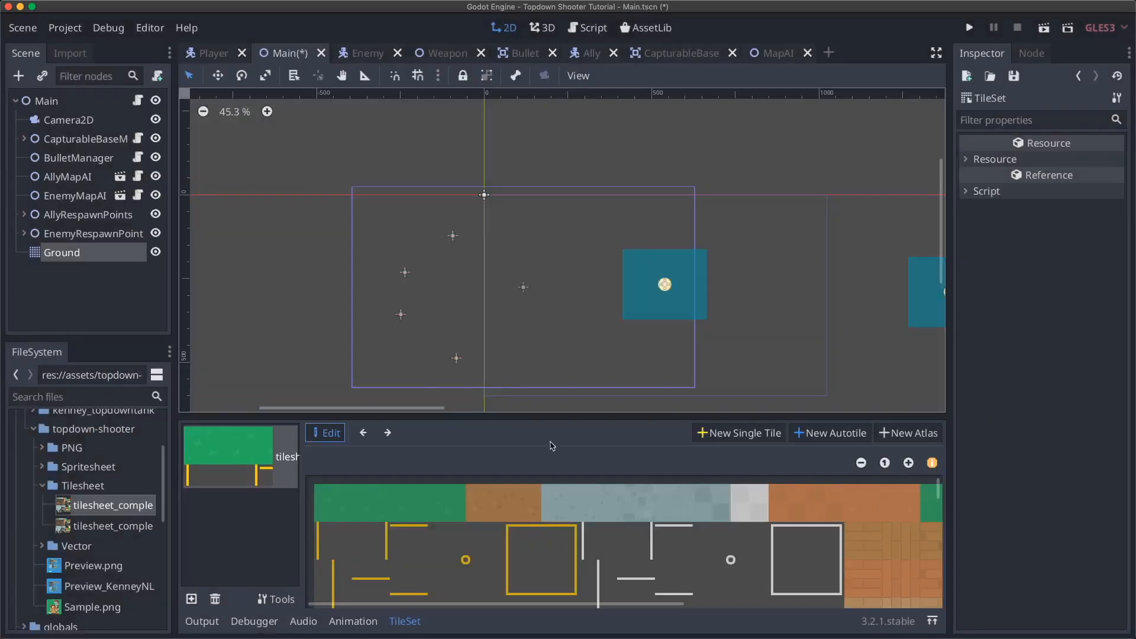
# - Pan and zoom around the tilesheet_complete texture to browse its floors, walls, crates and trees
pyautogui.moveTo(624, 416); pyautogui.dragTo(623, 294)
pyautogui.scroll(-5, 689, 479)
pyautogui.keyDown('shift'); pyautogui.hscroll(5, 688, 479); pyautogui.keyUp('shift')
pyautogui.scroll(5, 688, 479)
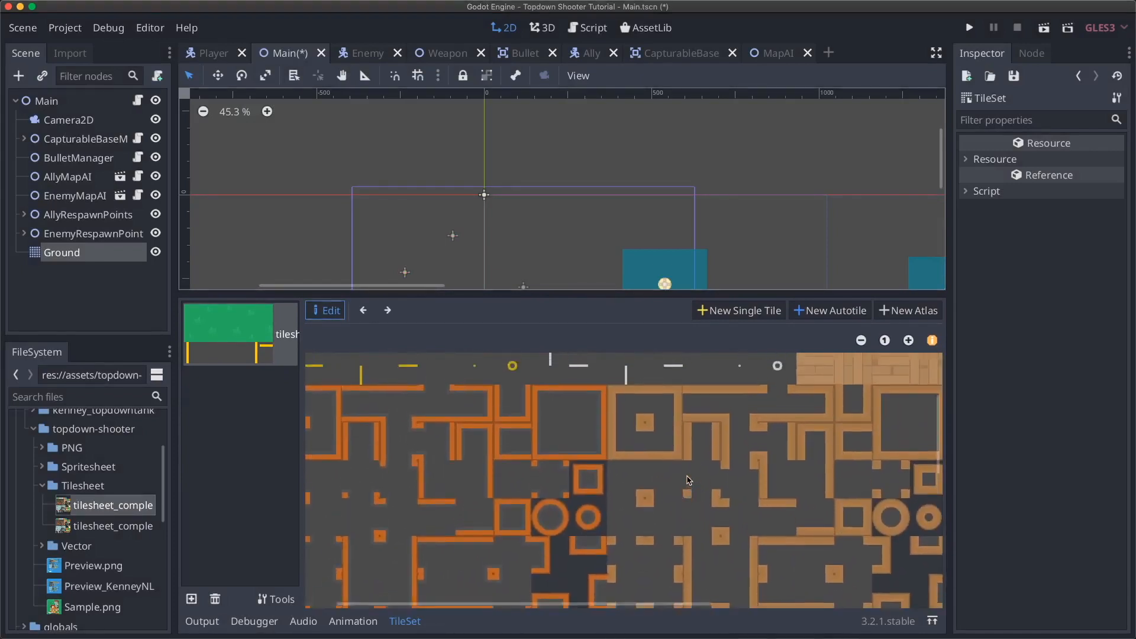
pyautogui.keyDown('shift'); pyautogui.hscroll(-5, 688, 480); pyautogui.keyUp('shift')
pyautogui.scroll(1, 794, 463)
pyautogui.scroll(2, 795, 463)
pyautogui.keyDown('shift'); pyautogui.hscroll(-2, 795, 463); pyautogui.keyUp('shift')
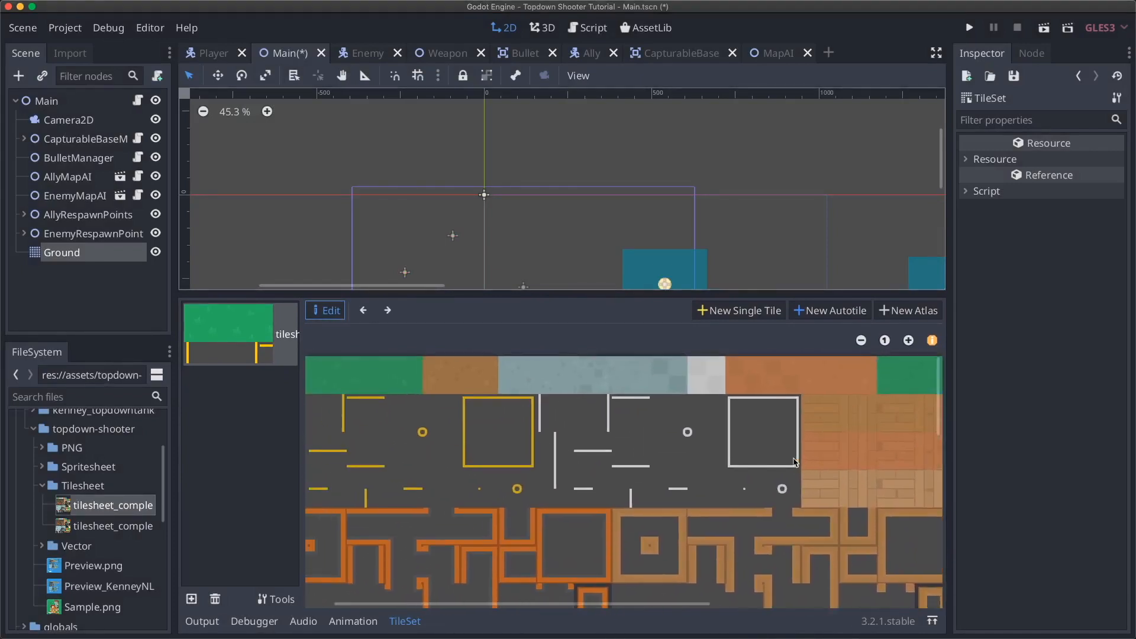
pyautogui.keyDown('shift'); pyautogui.hscroll(-2, 567, 416); pyautogui.keyUp('shift')
pyautogui.hscroll(1, 567, 416)
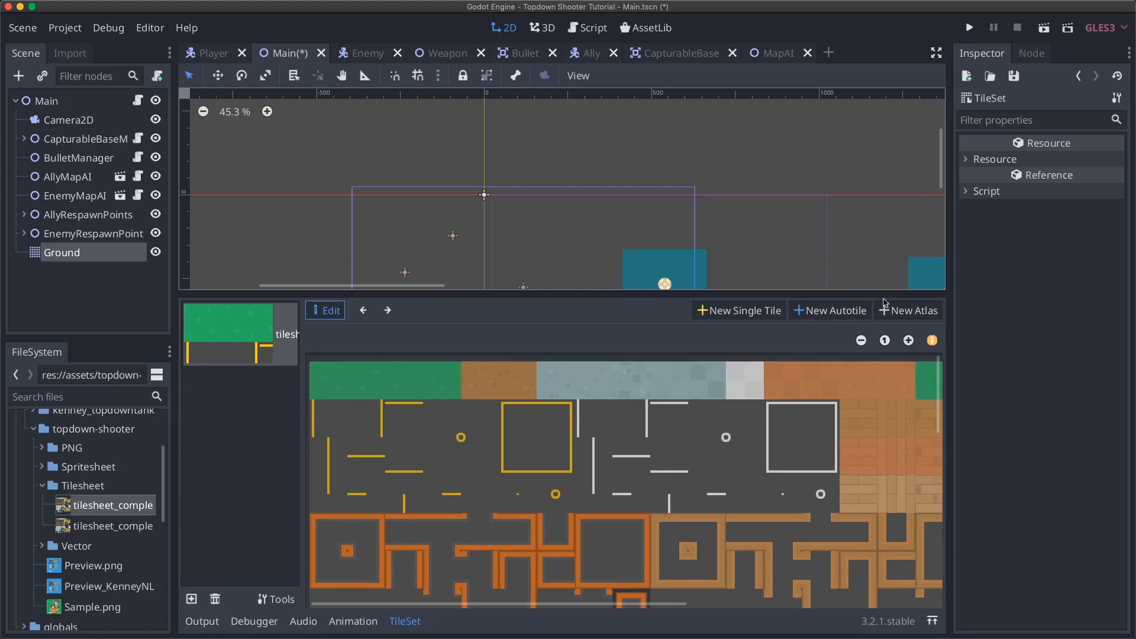
pyautogui.click(861, 340)
pyautogui.click(908, 341)
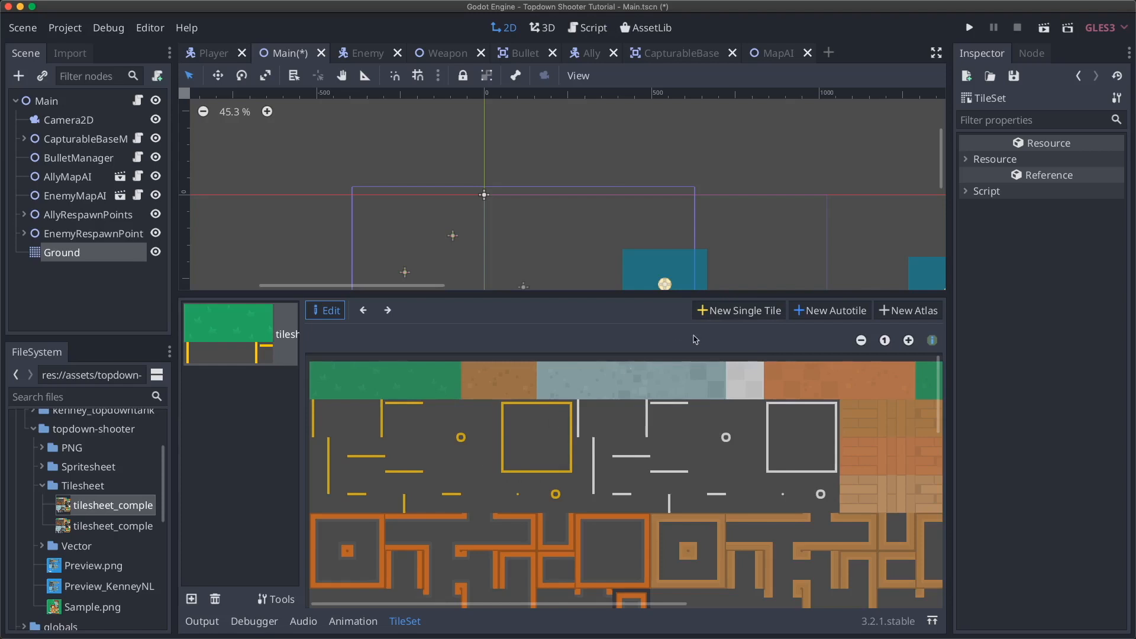
pyautogui.hscroll(10, 549, 444)
pyautogui.scroll(-5, 549, 443)
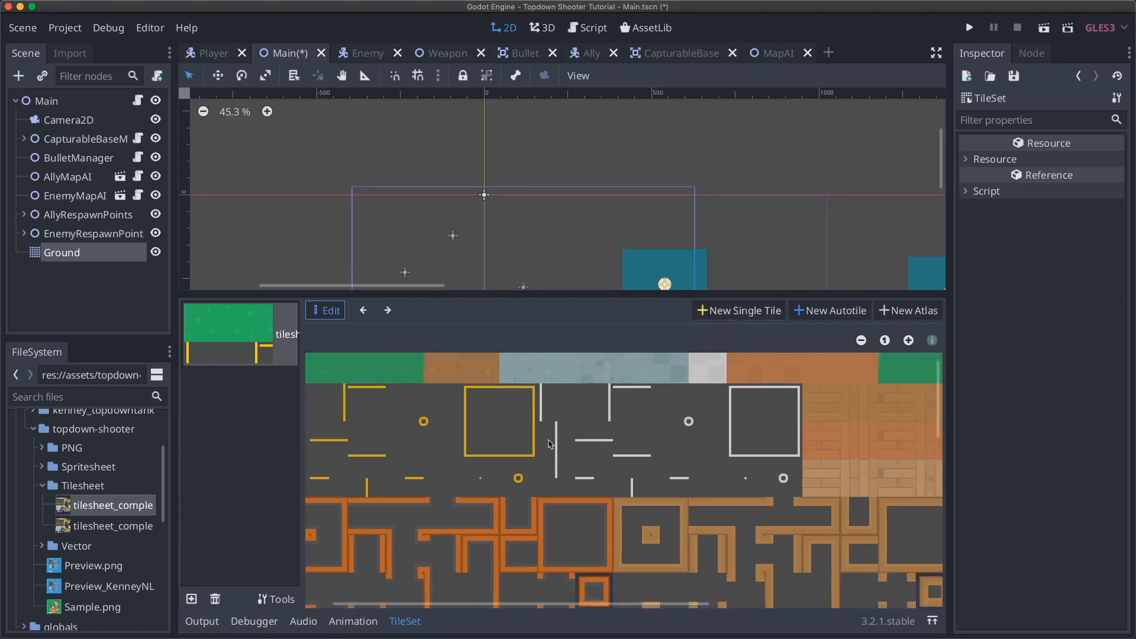
pyautogui.hscroll(5, 549, 444)
pyautogui.scroll(2, 549, 444)
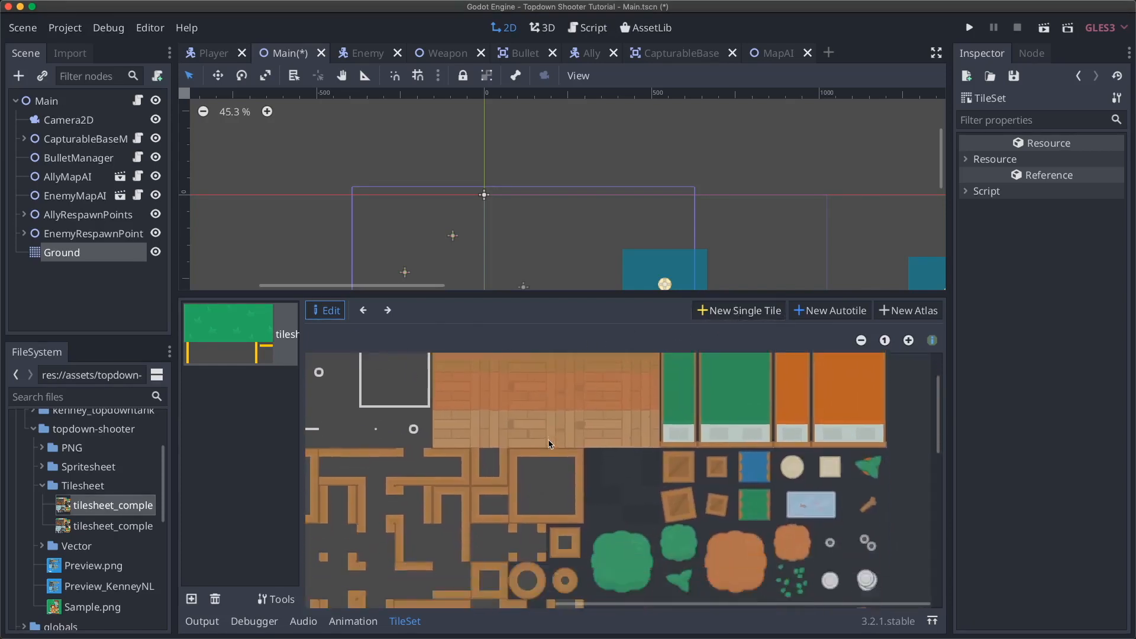
pyautogui.scroll(-5, 549, 444)
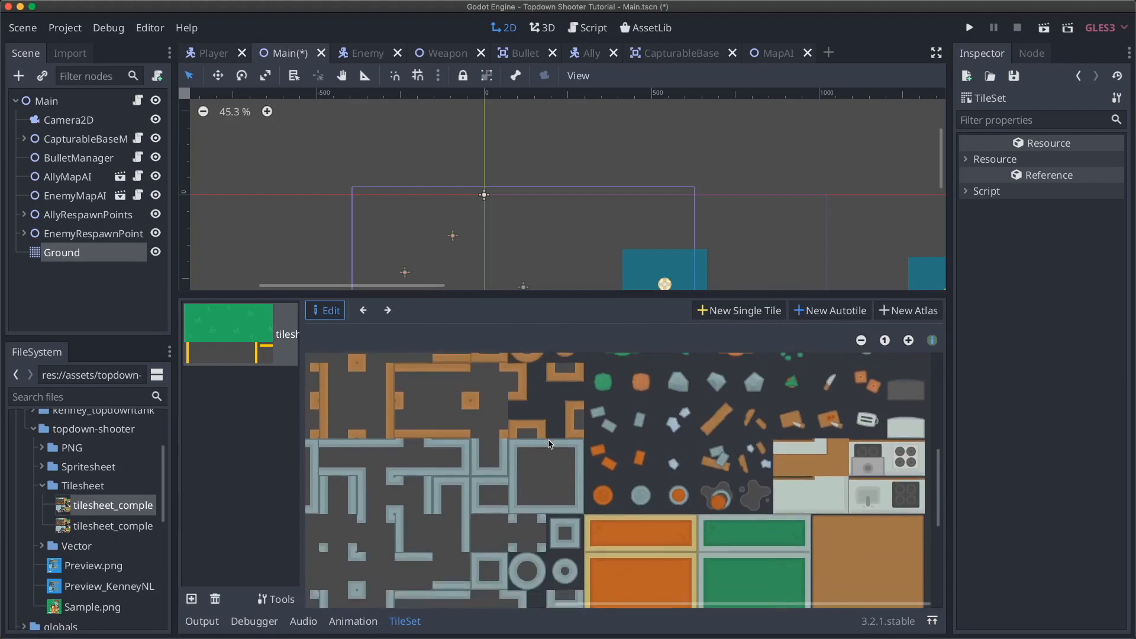
pyautogui.scroll(2, 885, 453)
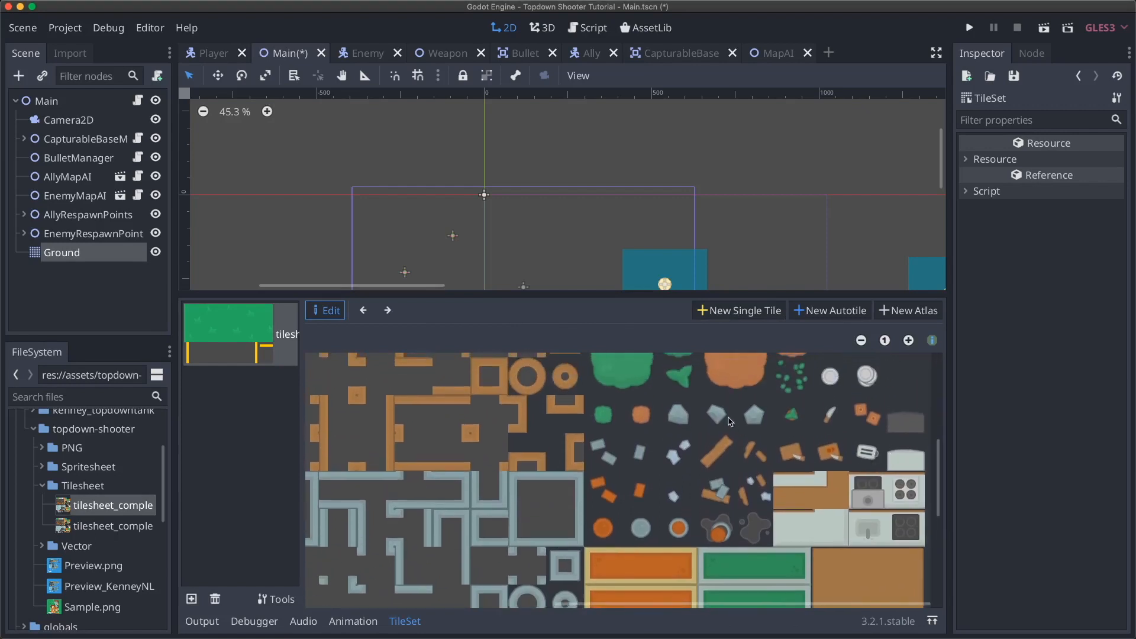
# - Create a new single tile and drag a rough region for it on the tilesheet
pyautogui.click(758, 317)
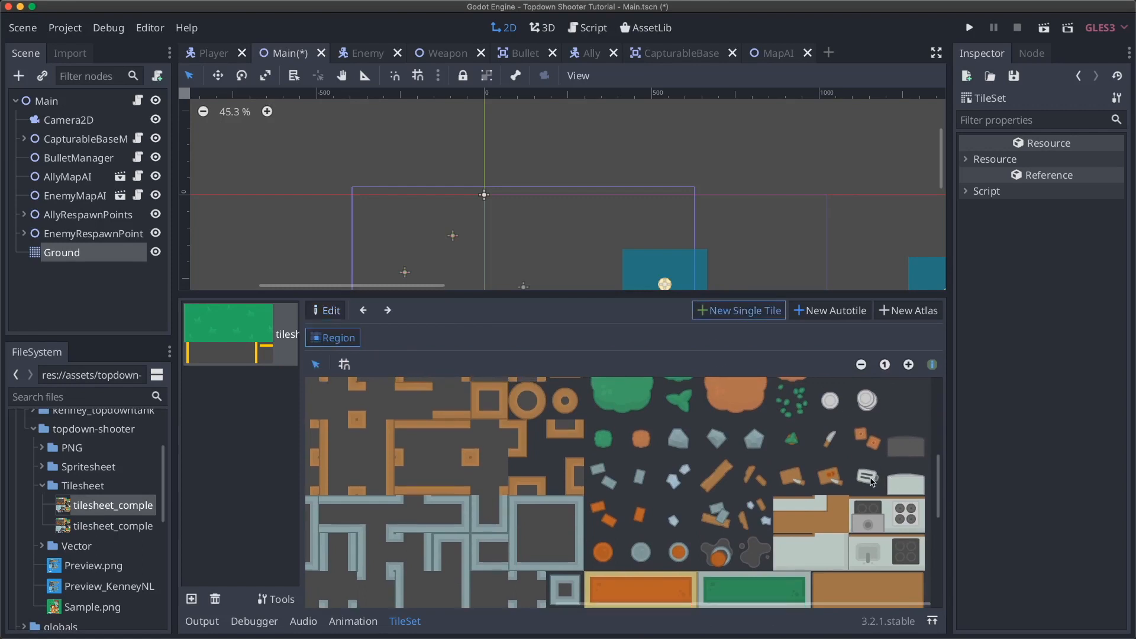
pyautogui.moveTo(850, 465); pyautogui.dragTo(887, 497)
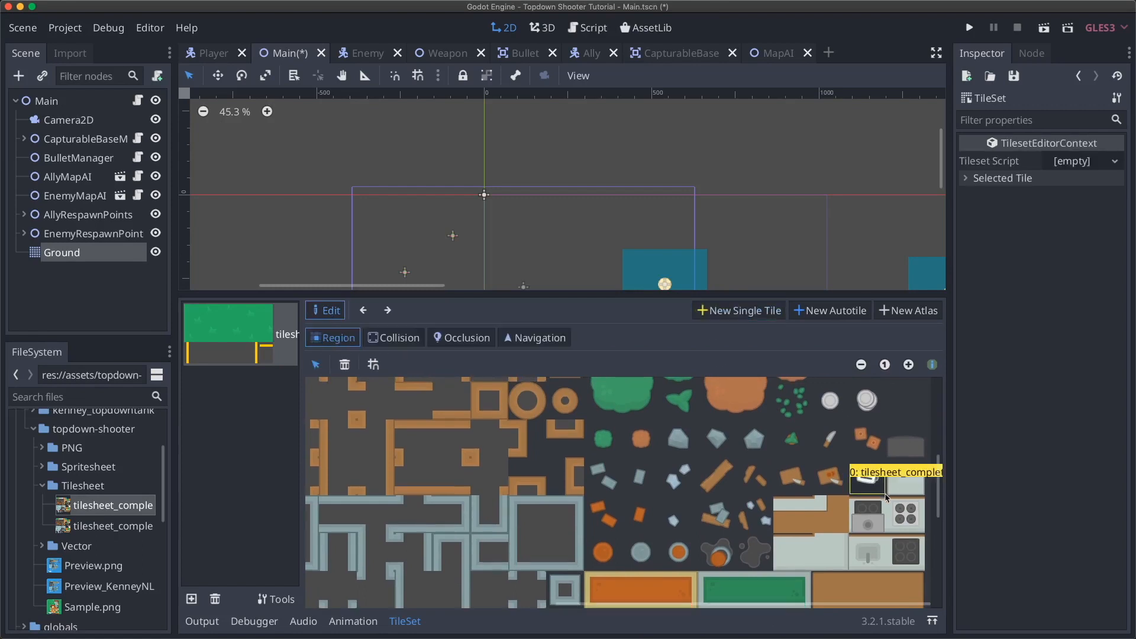
pyautogui.scroll(-2, 796, 462)
pyautogui.scroll(1, 796, 462)
pyautogui.hscroll(-1, 795, 462)
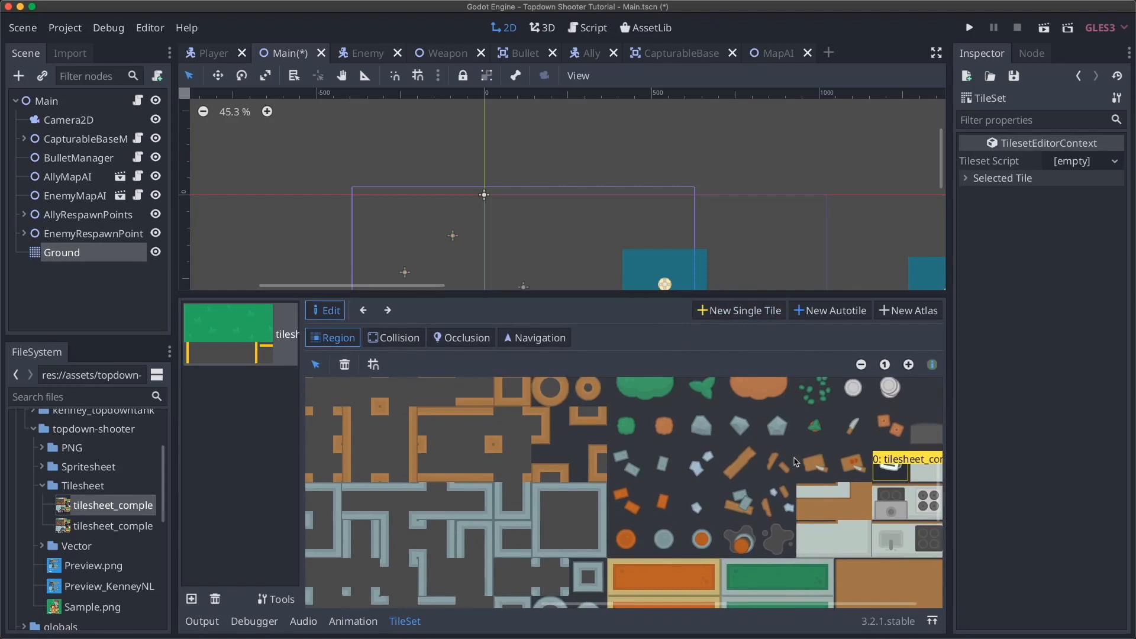
pyautogui.hscroll(1, 796, 462)
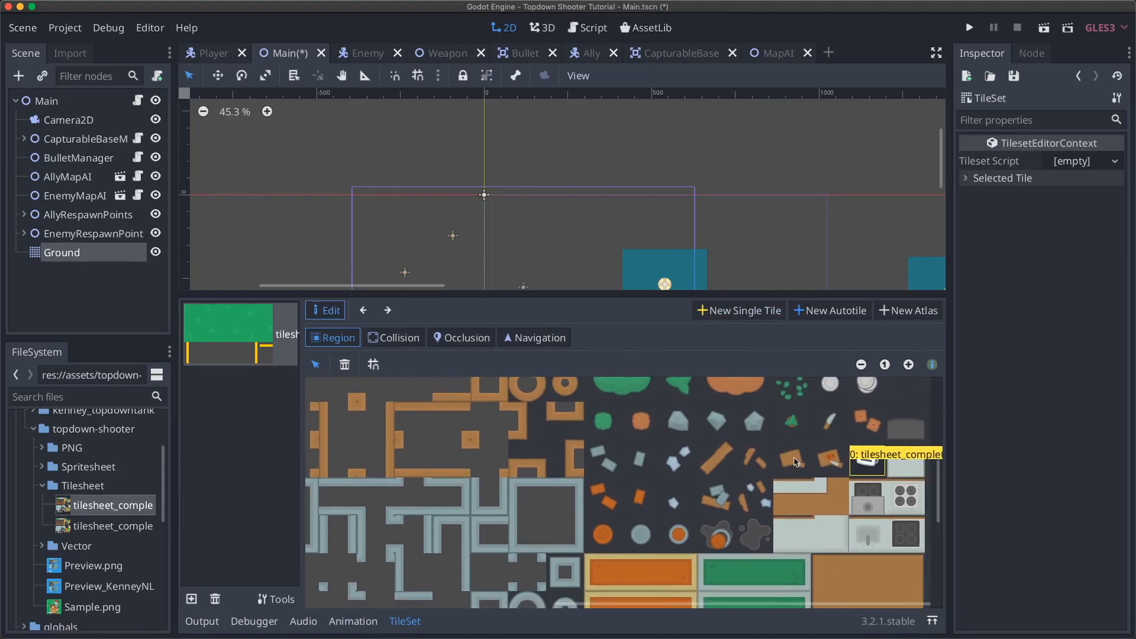
pyautogui.moveTo(819, 444); pyautogui.dragTo(845, 476)
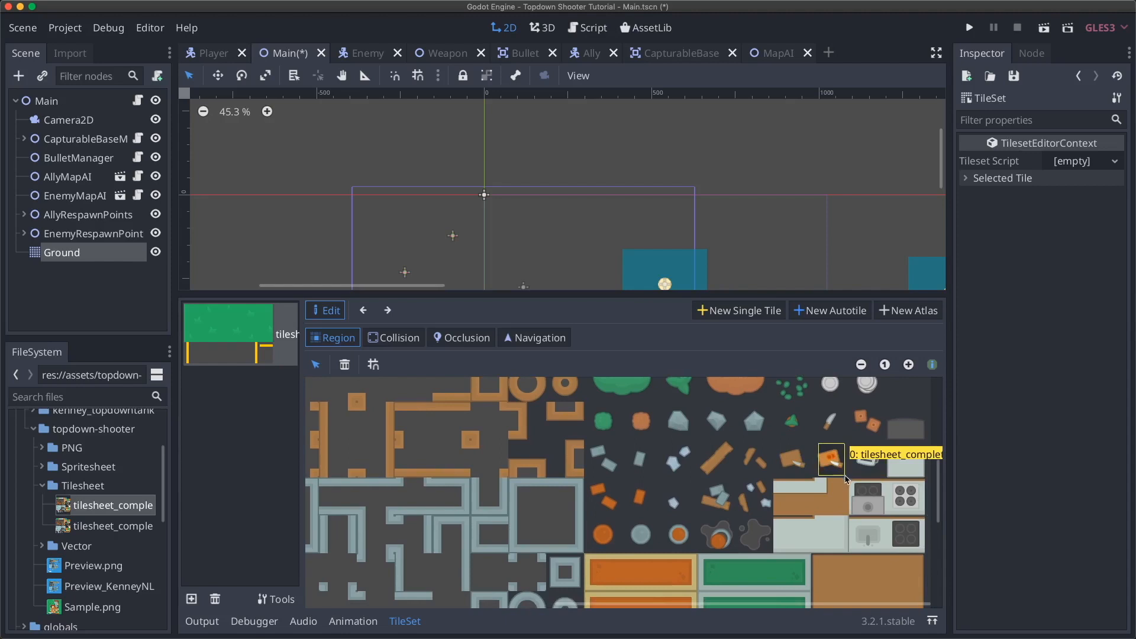
pyautogui.scroll(4, 644, 460)
pyautogui.hscroll(-2, 644, 461)
pyautogui.scroll(2, 644, 460)
pyautogui.hscroll(2, 644, 460)
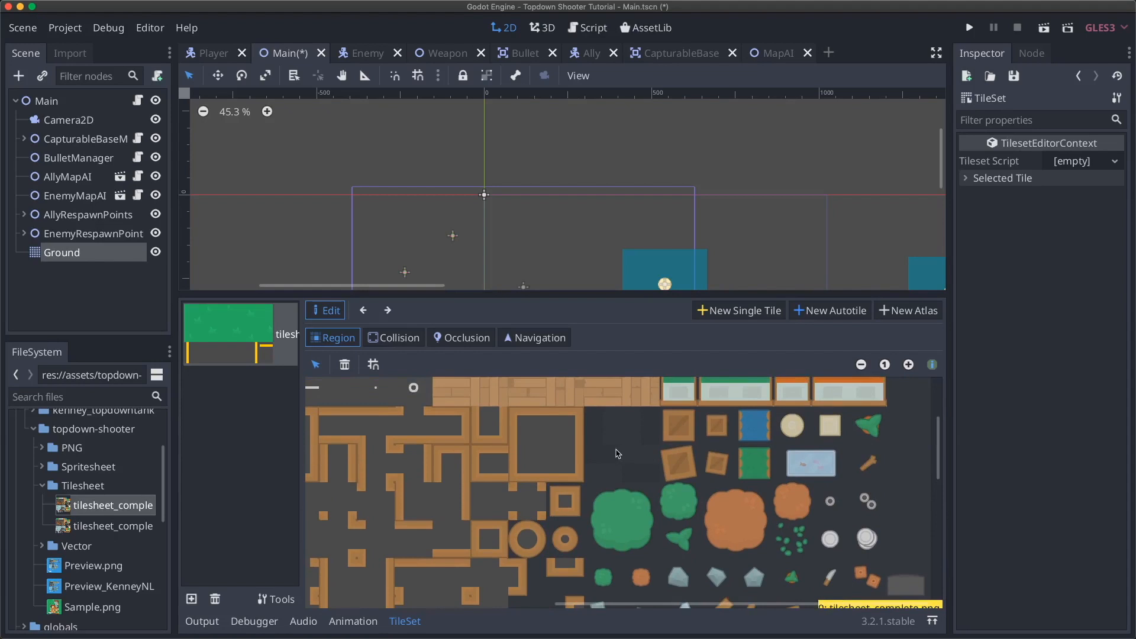
pyautogui.scroll(-3, 618, 454)
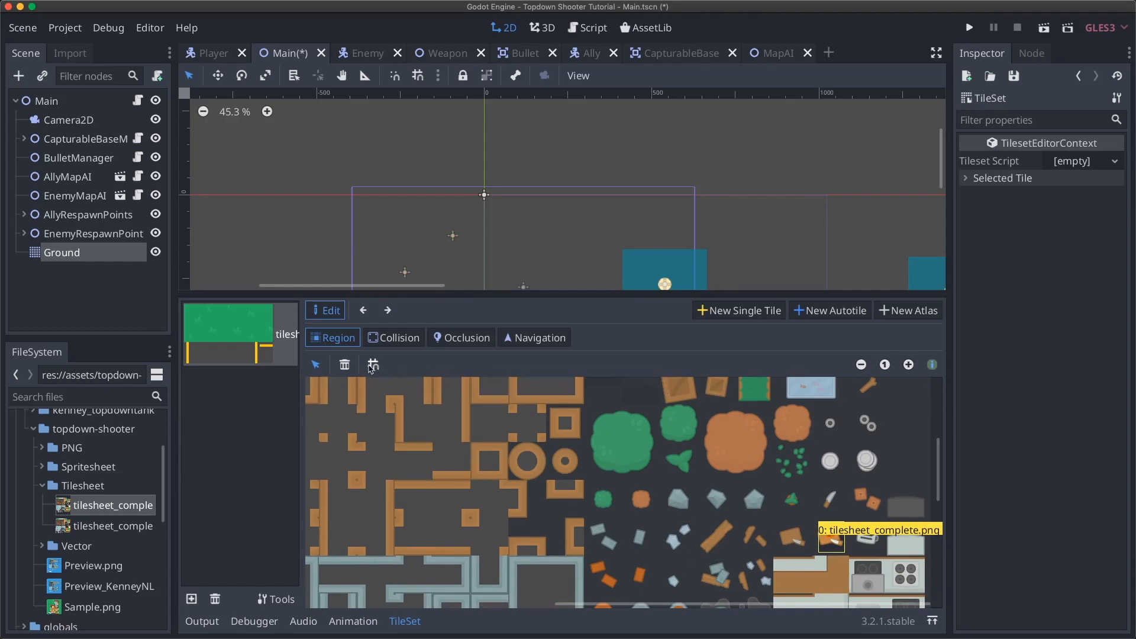
# - Enable Snap and fit the tile region to the single cell over the toaster
pyautogui.click(373, 365)
pyautogui.scroll(-3, 685, 469)
pyautogui.moveTo(823, 458)
pyautogui.mouseDown()
pyautogui.moveTo(850, 503)
pyautogui.moveTo(841, 441)
pyautogui.moveTo(852, 515)
pyautogui.moveTo(846, 484)
pyautogui.moveTo(822, 480)
pyautogui.moveTo(876, 499)
pyautogui.mouseUp()
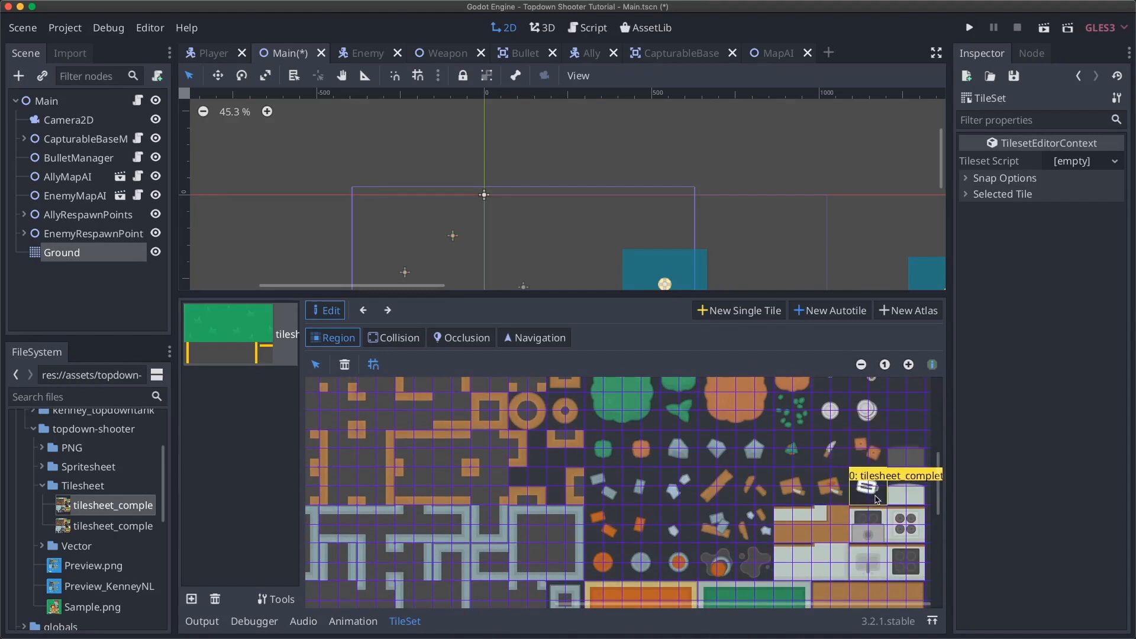
pyautogui.click(832, 474)
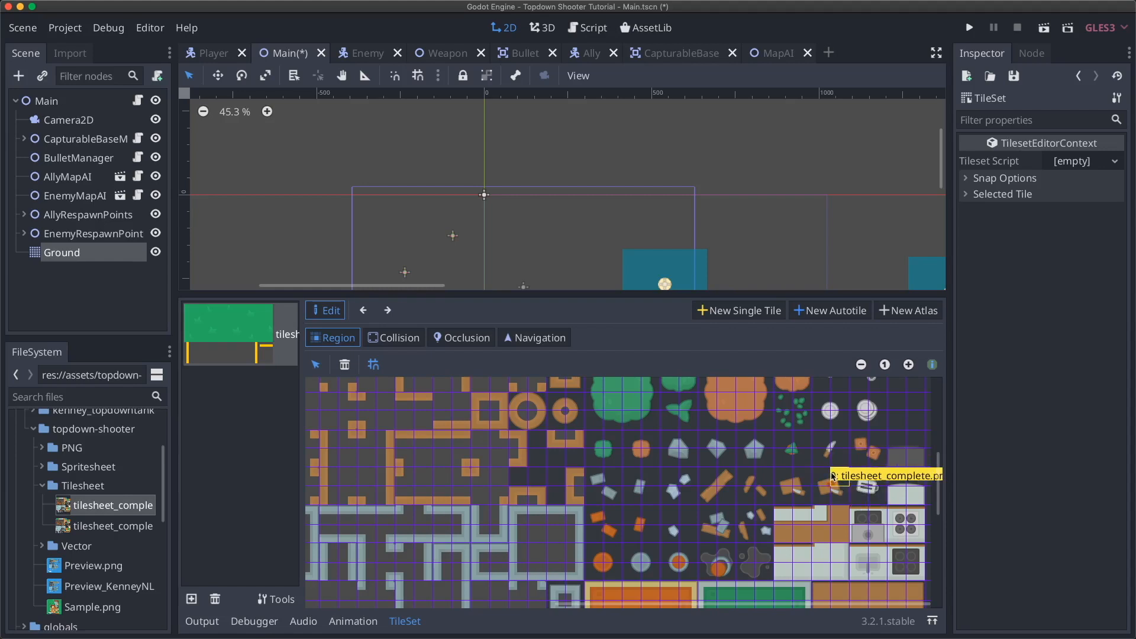
pyautogui.click(861, 474)
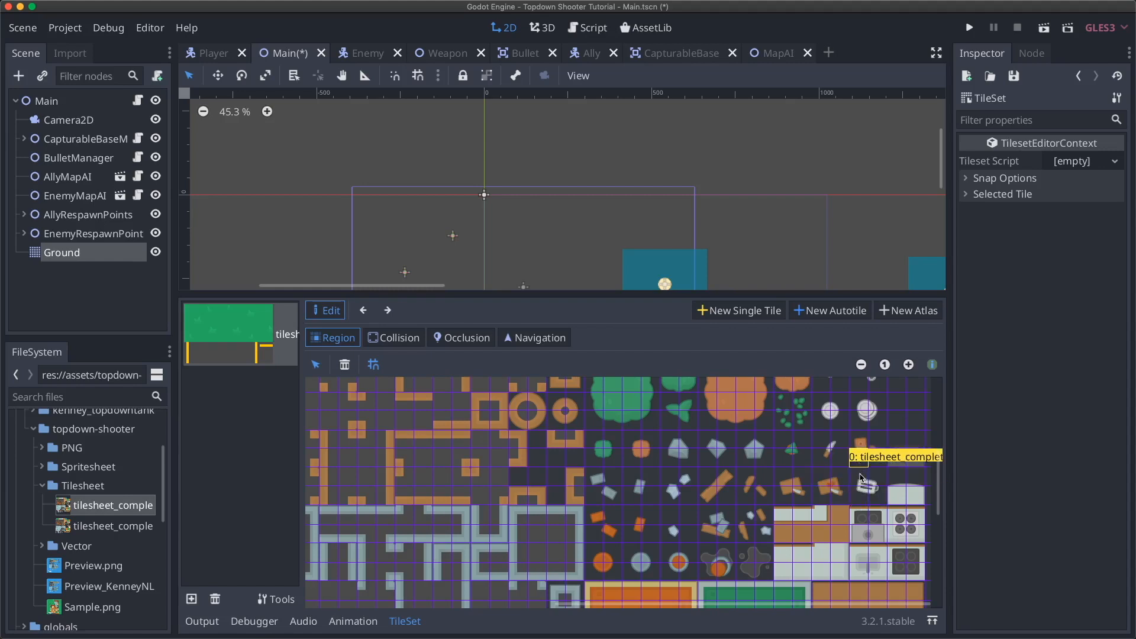
pyautogui.moveTo(861, 473); pyautogui.dragTo(875, 498)
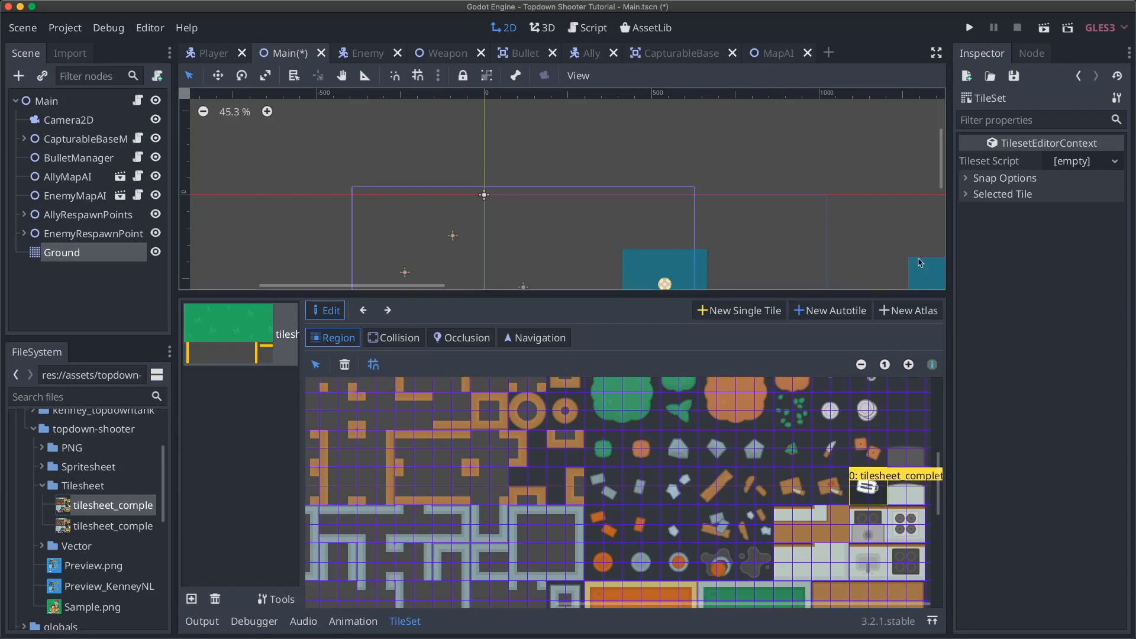
# - Expand Snap Options and set the region snap Step to 64 × 64 px, after trying 16 × 16
pyautogui.click(1005, 178)
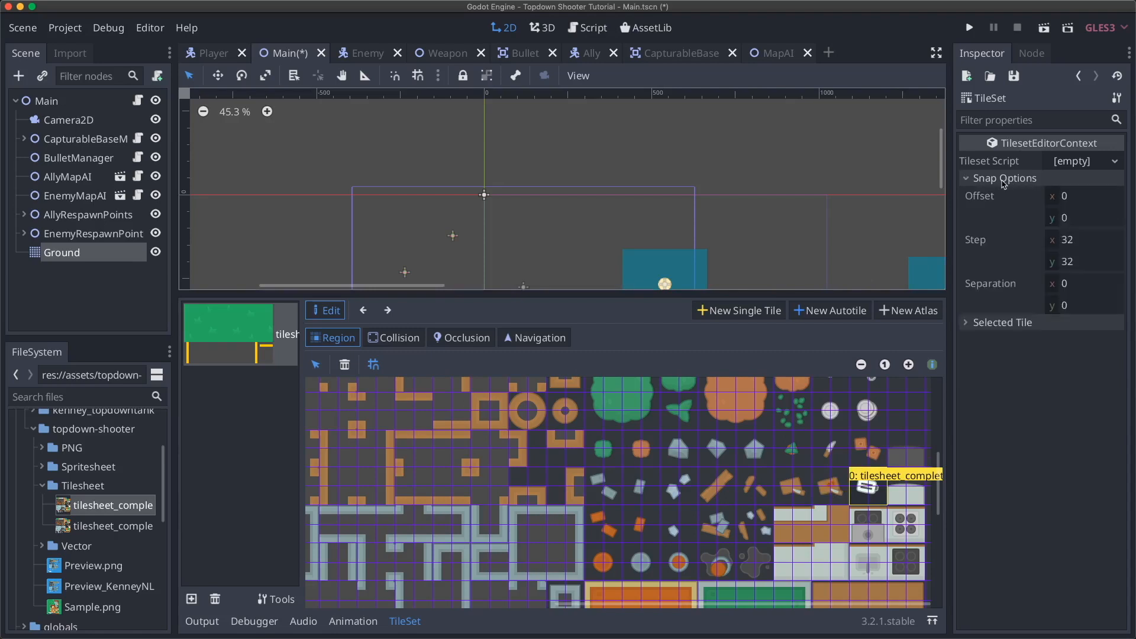
pyautogui.click(1084, 245)
pyautogui.write('16')
pyautogui.press('Tab')
pyautogui.write('16')
pyautogui.press('Return')
pyautogui.click(1084, 245)
pyautogui.write('64')
pyautogui.press('Tab')
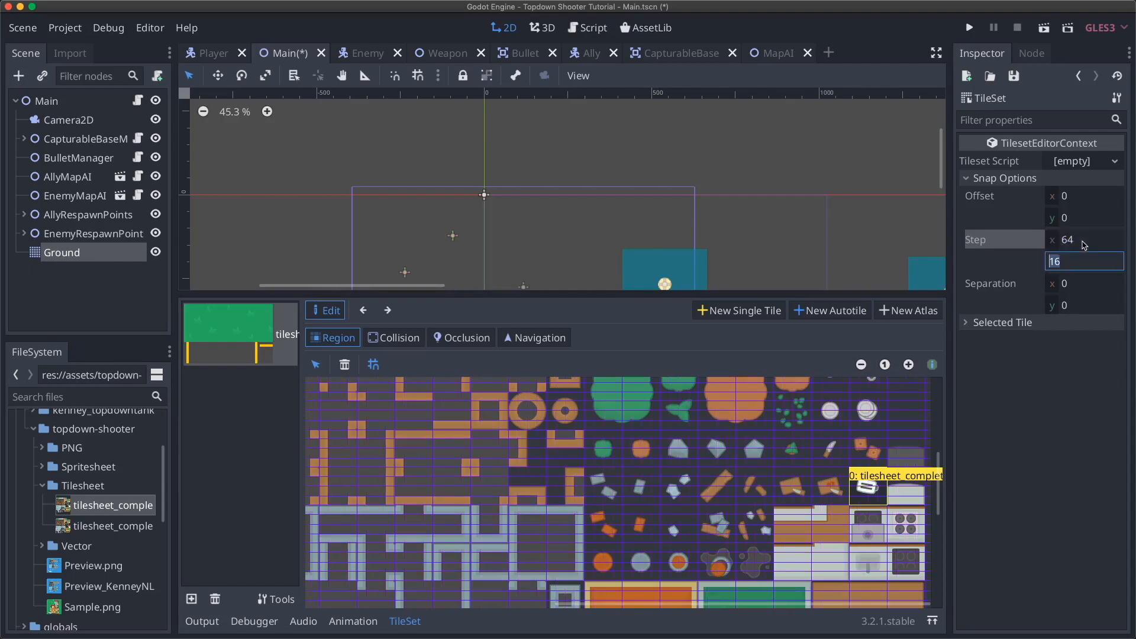
pyautogui.write('64')
pyautogui.press('Return')
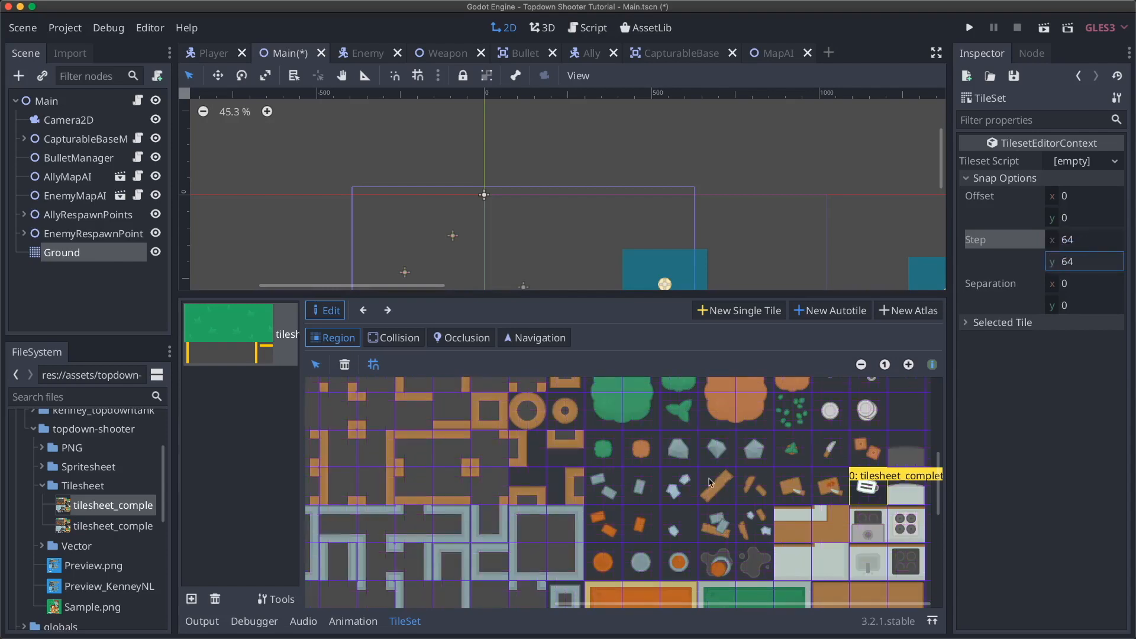
pyautogui.scroll(3, 710, 482)
pyautogui.scroll(5, 710, 483)
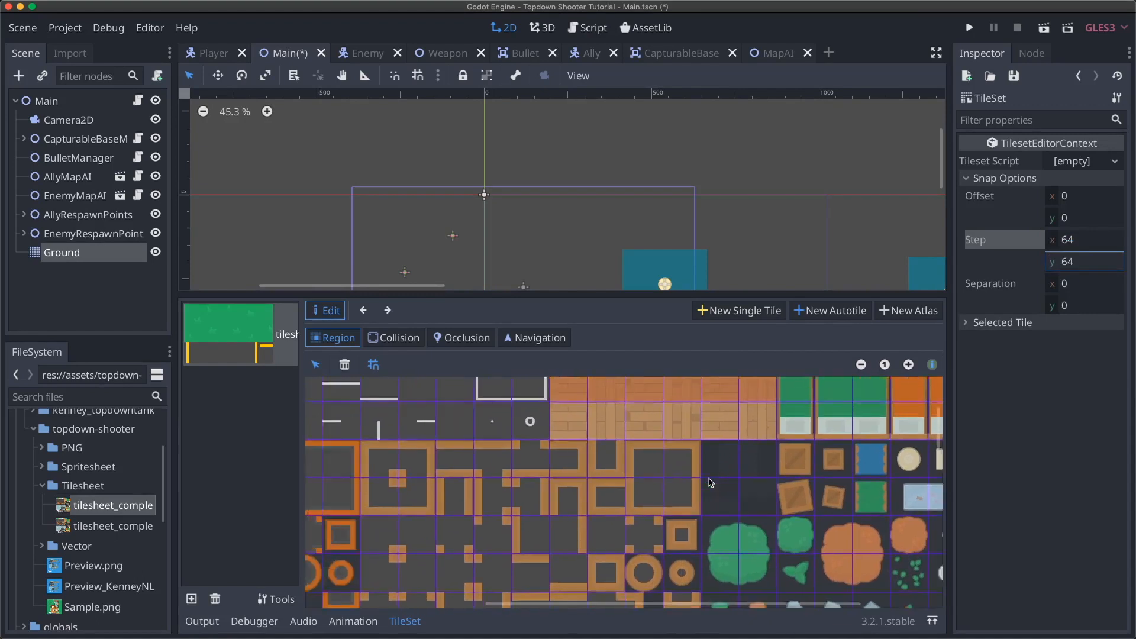
pyautogui.scroll(-5, 710, 482)
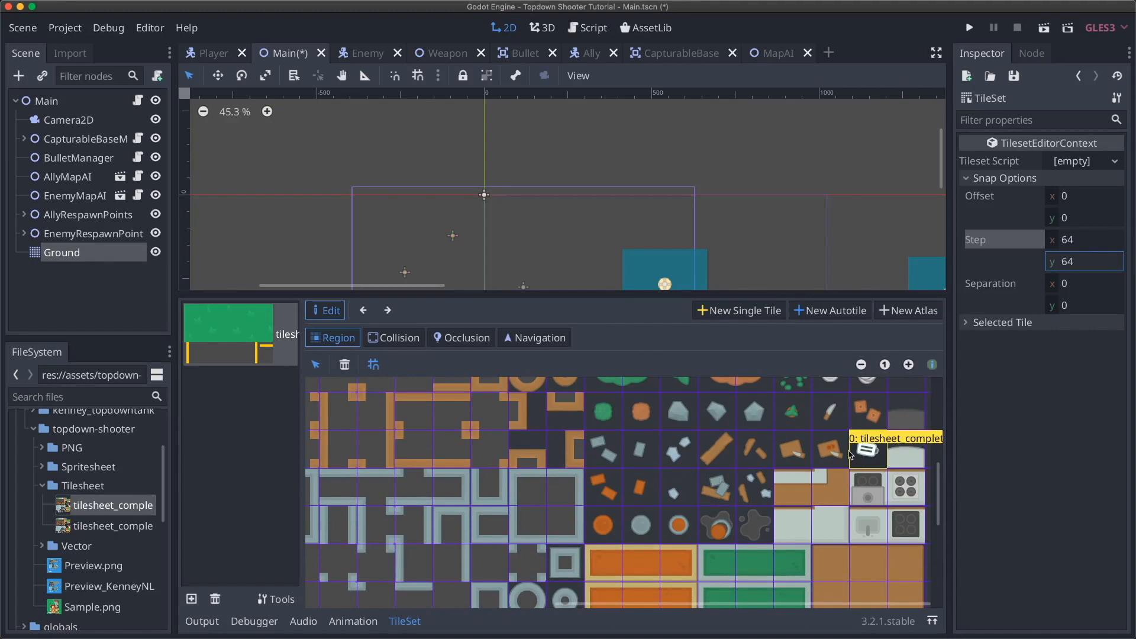
pyautogui.click(824, 447)
pyautogui.click(754, 450)
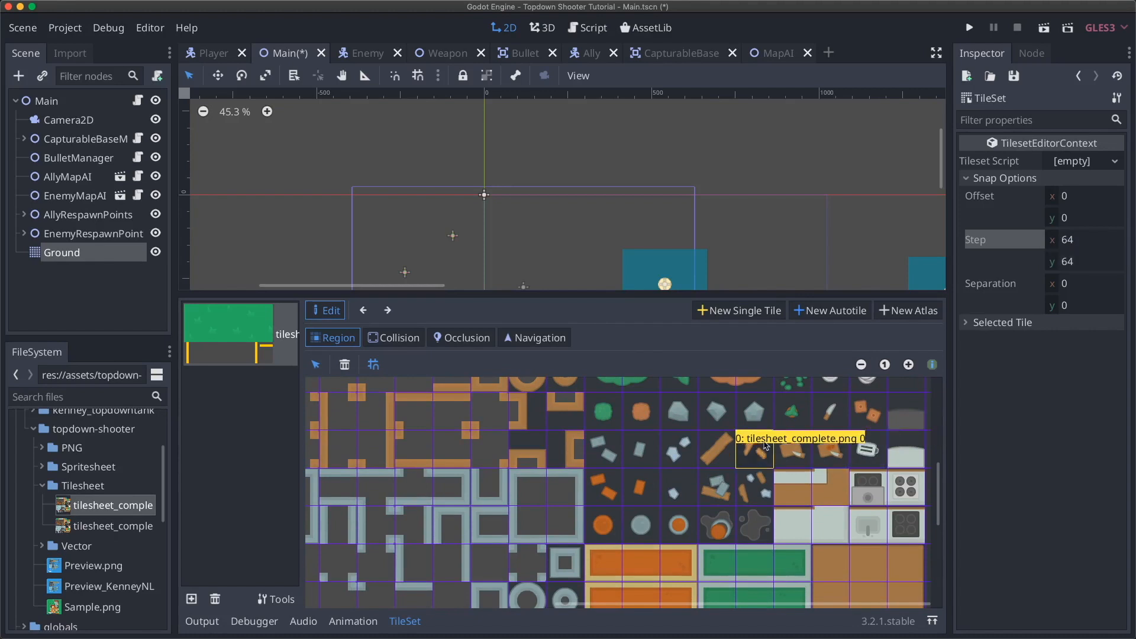
pyautogui.click(802, 420)
pyautogui.click(867, 455)
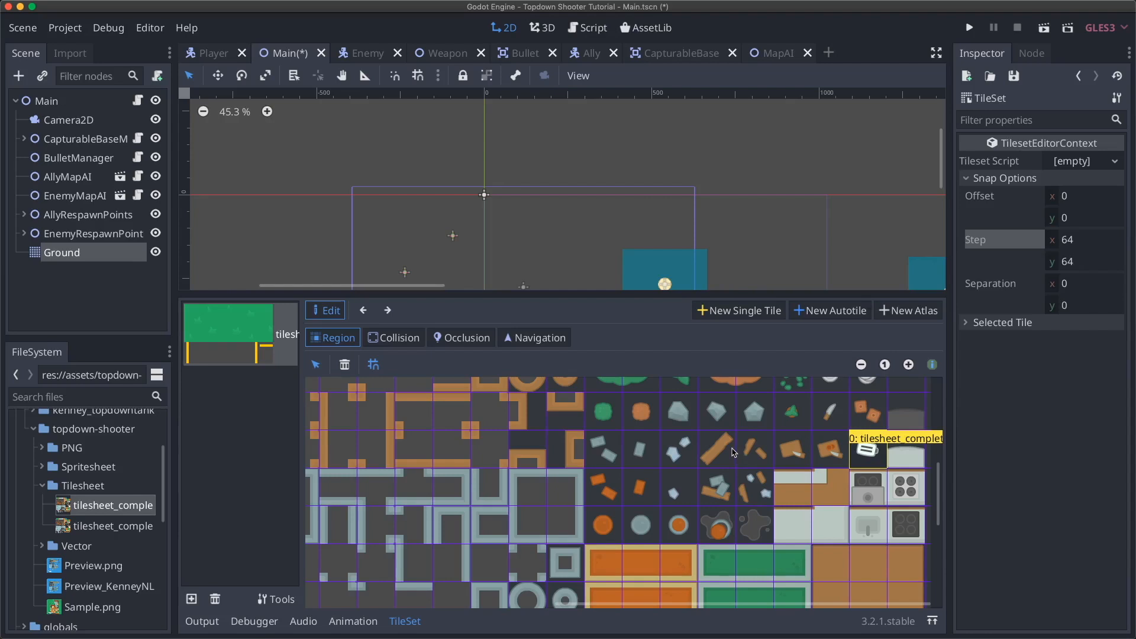
pyautogui.click(1078, 286)
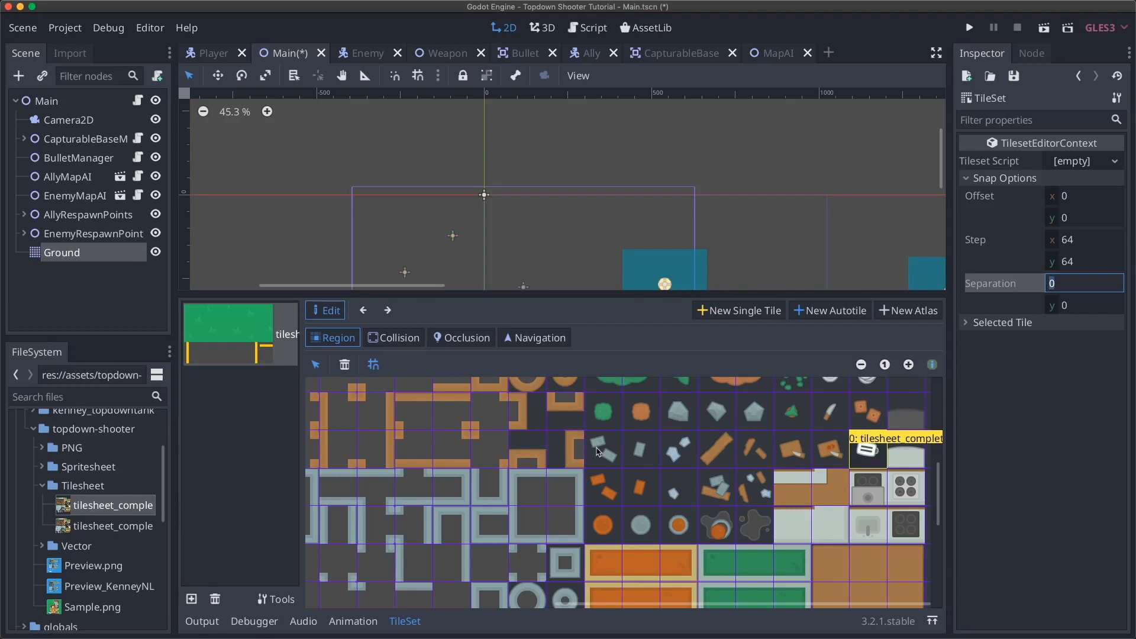
# - Name tile 0 'toaster' in its Selected Tile properties
pyautogui.click(994, 324)
pyautogui.scroll(-2, 994, 393)
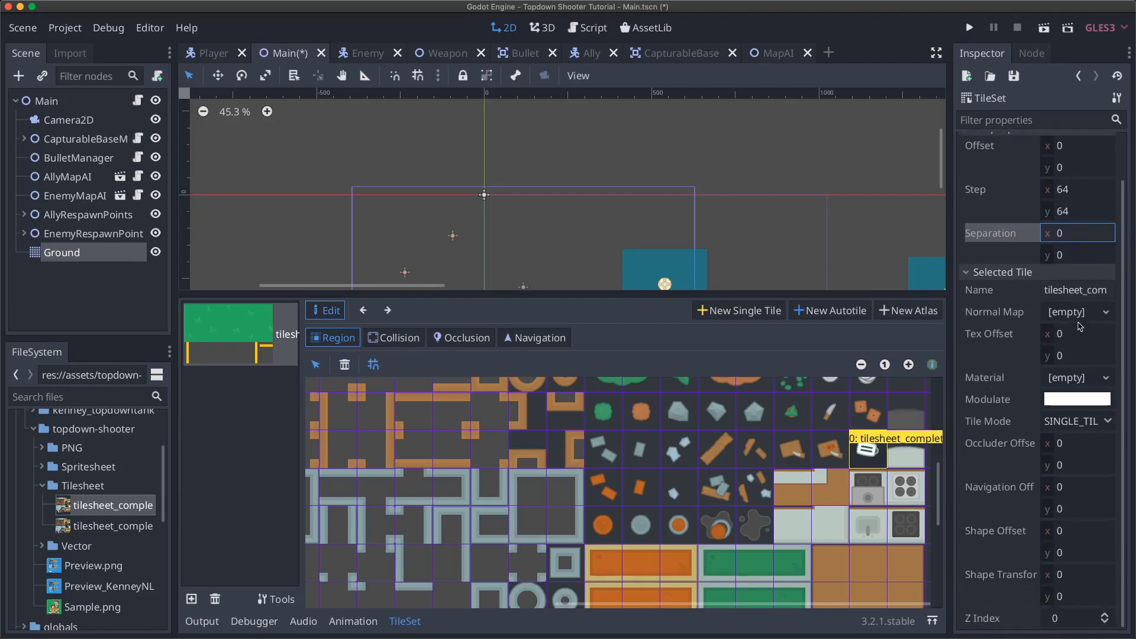
pyautogui.click(1066, 290)
pyautogui.doubleClick(1065, 290)
pyautogui.write('toaster')
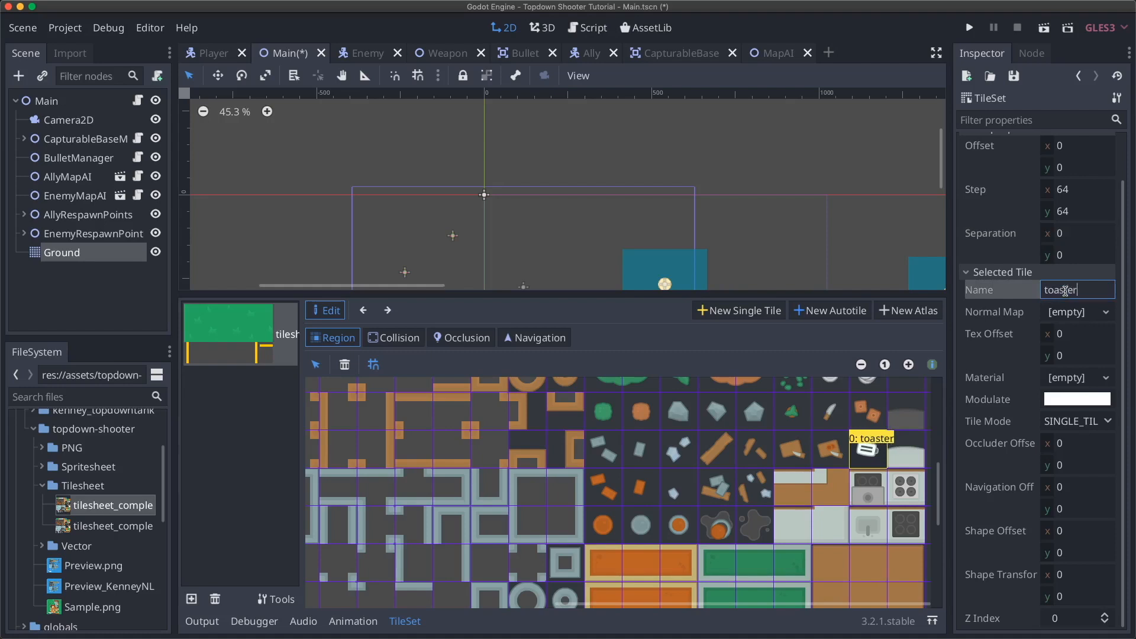
pyautogui.press('Return')
# - Try a dark red #7d4141 modulate tint, then reset the tile's modulate to white
pyautogui.click(1074, 400)
pyautogui.moveTo(920, 222); pyautogui.dragTo(936, 145)
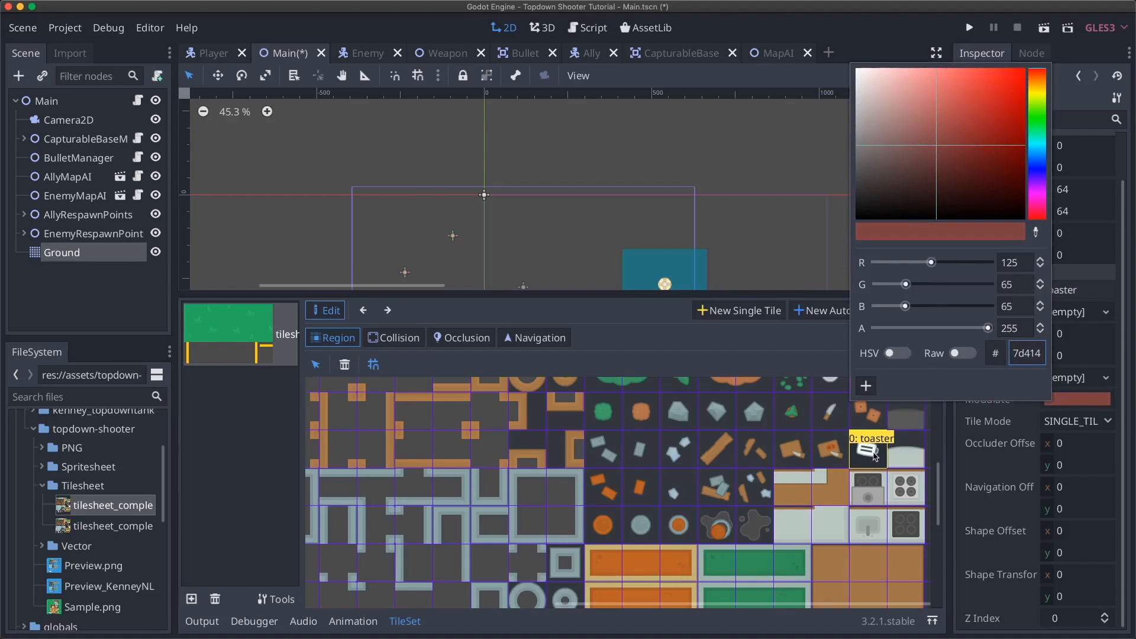
pyautogui.scroll(-3, 613, 276)
pyautogui.hscroll(2, 613, 276)
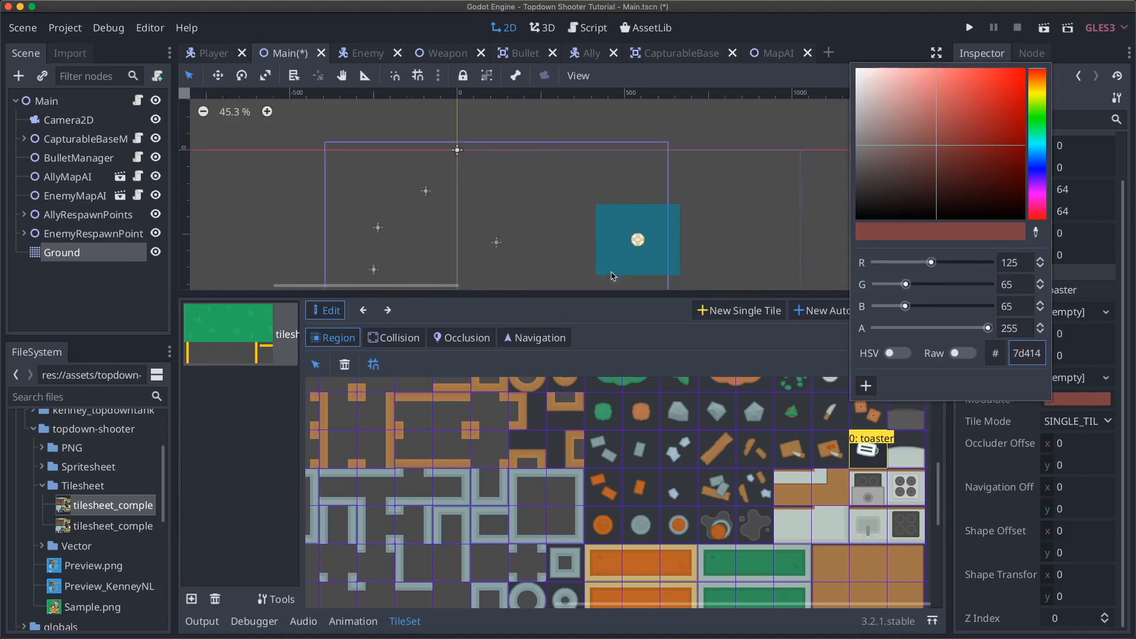
pyautogui.click(1077, 402)
pyautogui.click(1077, 401)
pyautogui.moveTo(921, 156); pyautogui.dragTo(835, 51)
pyautogui.click(867, 39)
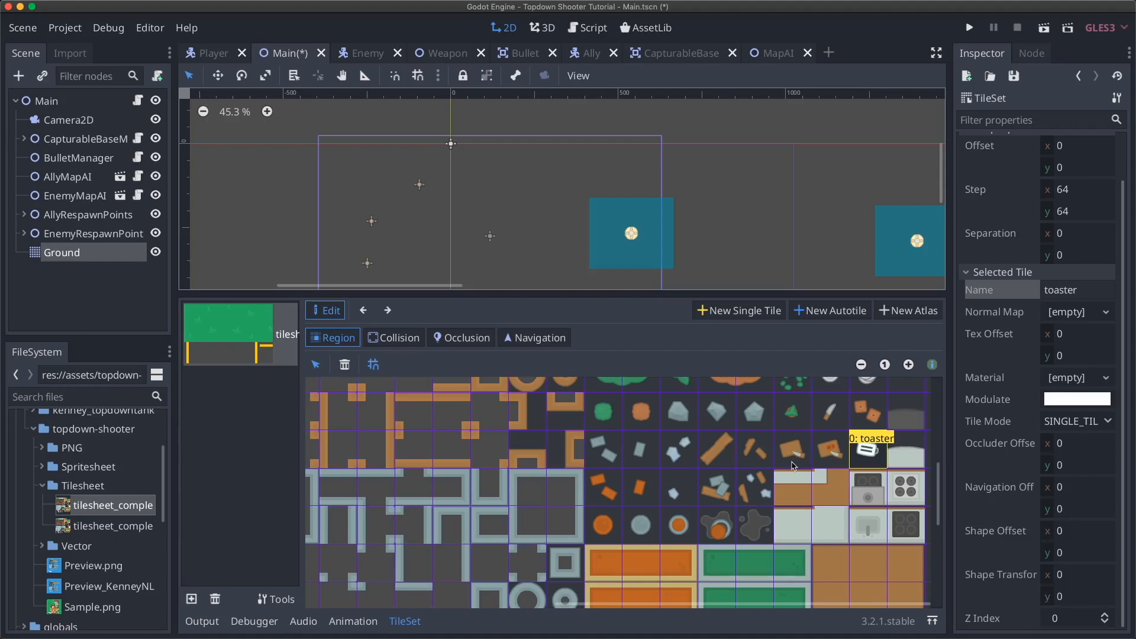
# - Save the Main scene and pan the atlas to the orange wood building tiles
pyautogui.scroll(-3, 541, 235)
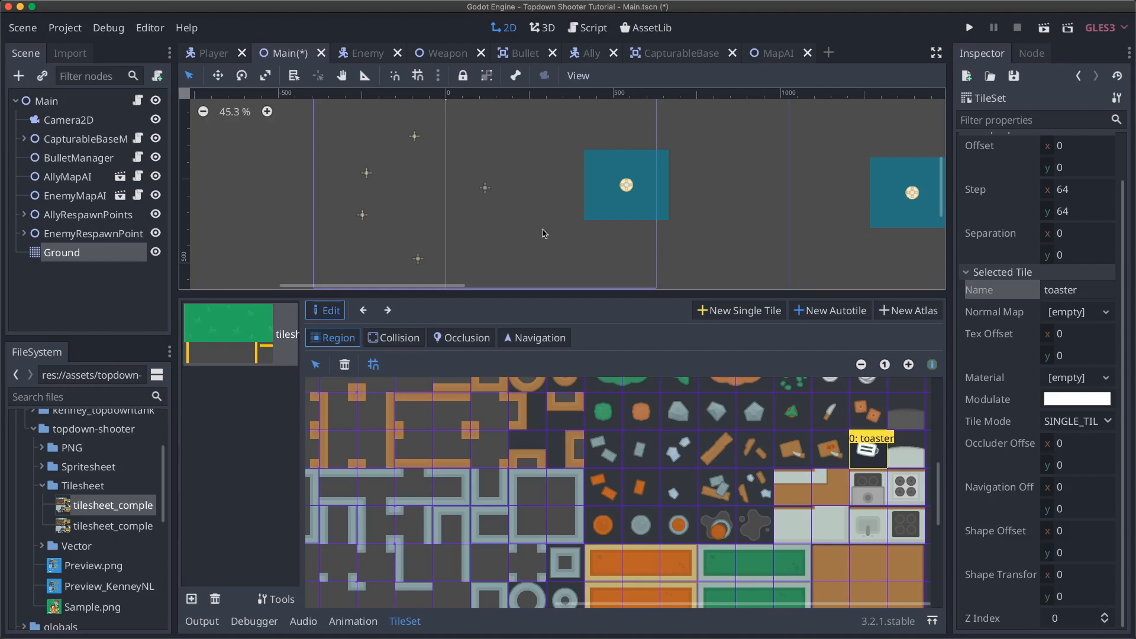
pyautogui.press('super+s')
pyautogui.hscroll(-5, 580, 420)
pyautogui.scroll(2, 580, 420)
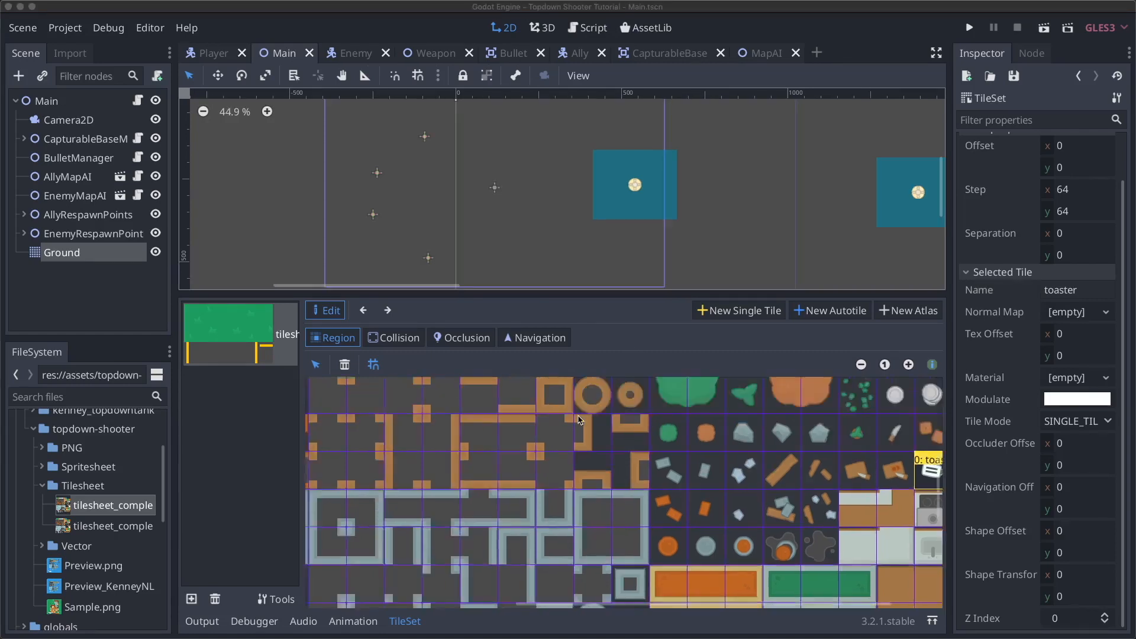
pyautogui.hscroll(-3, 580, 420)
pyautogui.scroll(2, 580, 420)
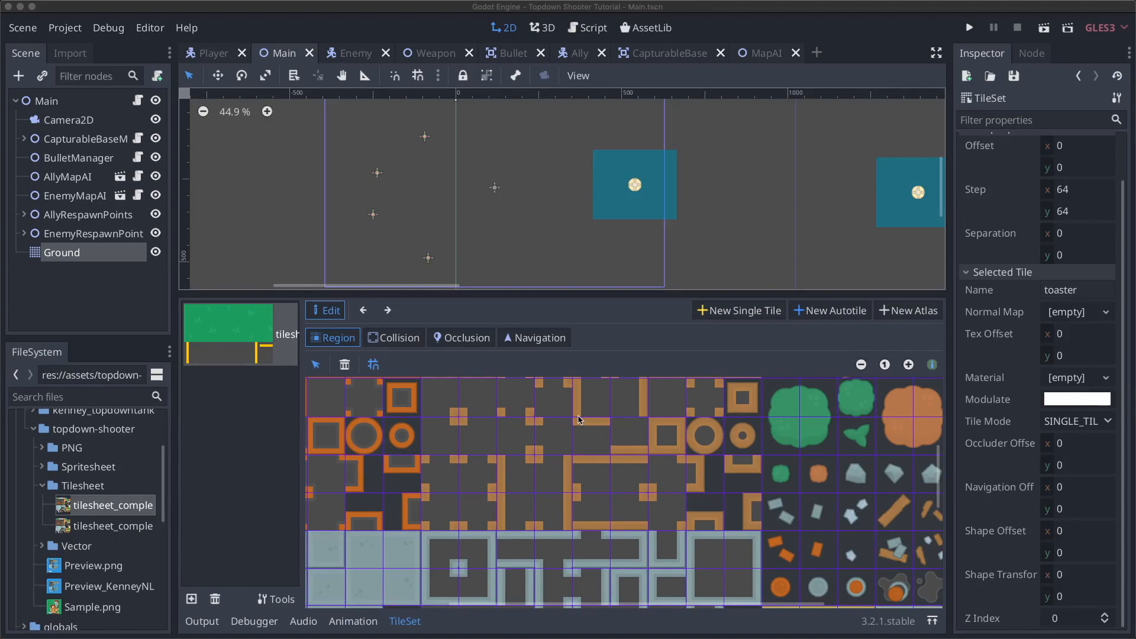
pyautogui.hscroll(-3, 580, 420)
pyautogui.scroll(6, 580, 420)
pyautogui.scroll(3, 580, 420)
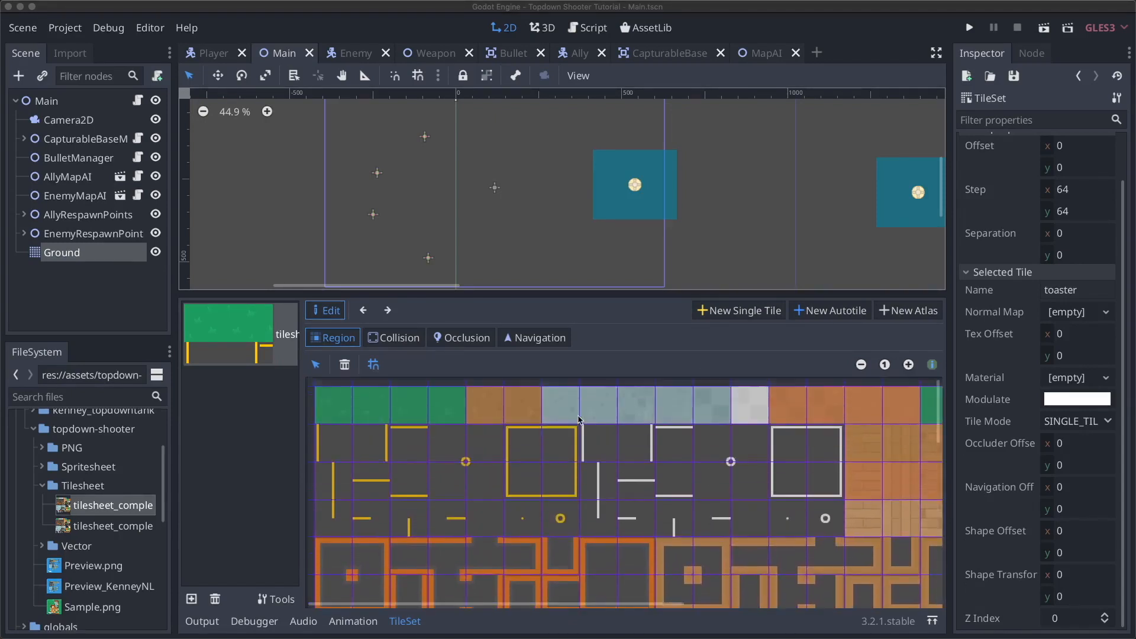
pyautogui.hscroll(8, 580, 421)
pyautogui.scroll(-3, 580, 420)
pyautogui.scroll(-3, 580, 420)
pyautogui.hscroll(-1, 580, 420)
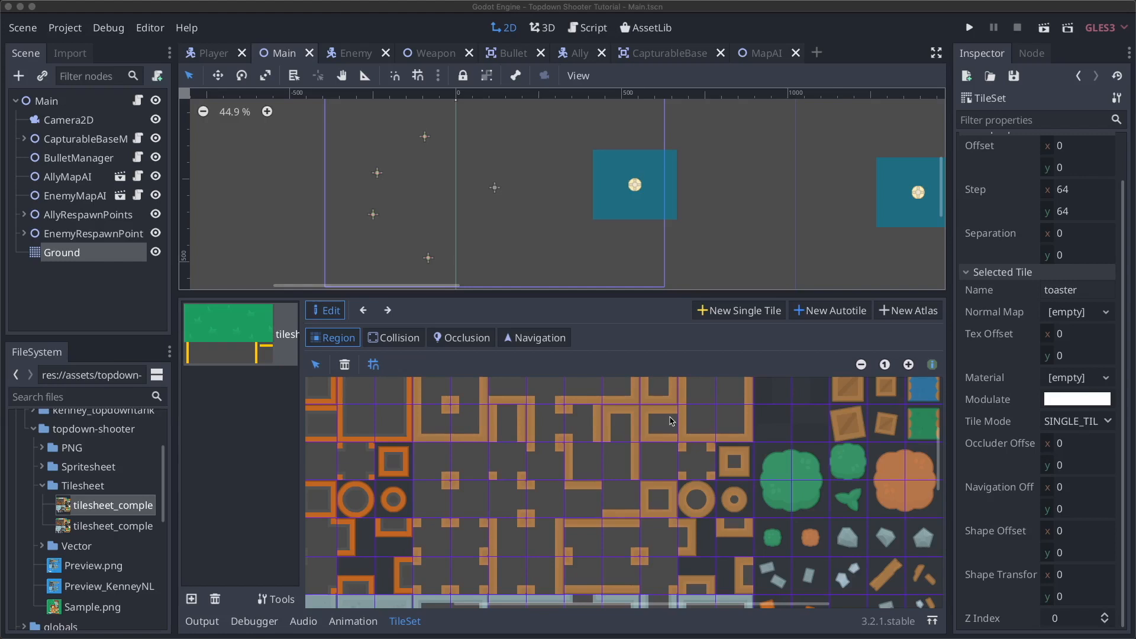
# - Create a new autotile over the orange wood wall tiles and name it wood_building
pyautogui.click(816, 312)
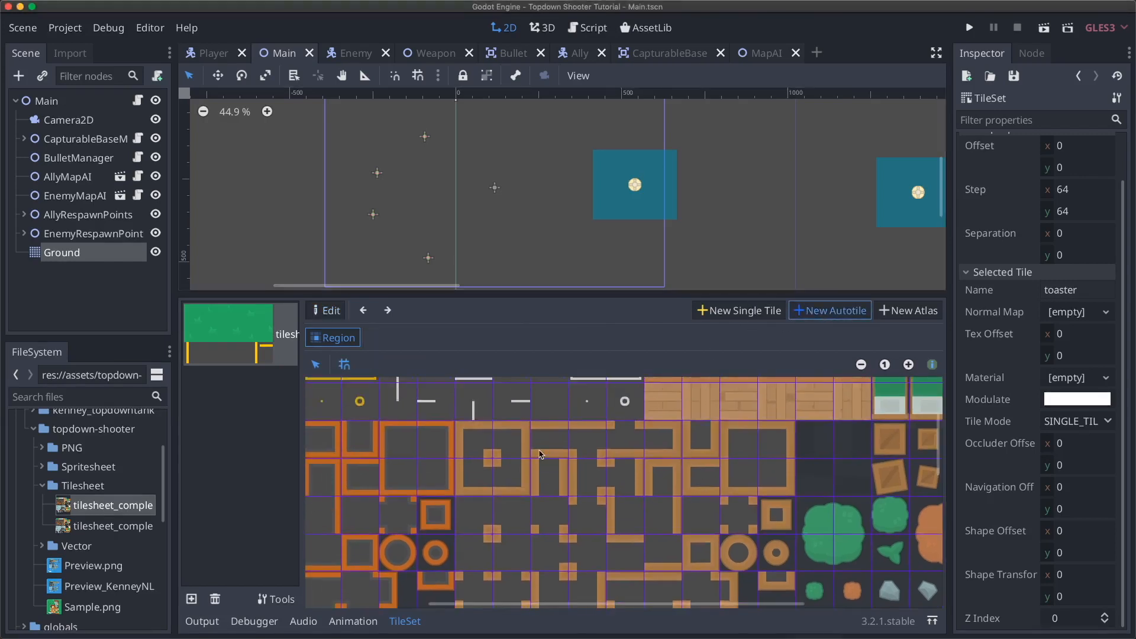
pyautogui.moveTo(465, 438); pyautogui.dragTo(727, 527)
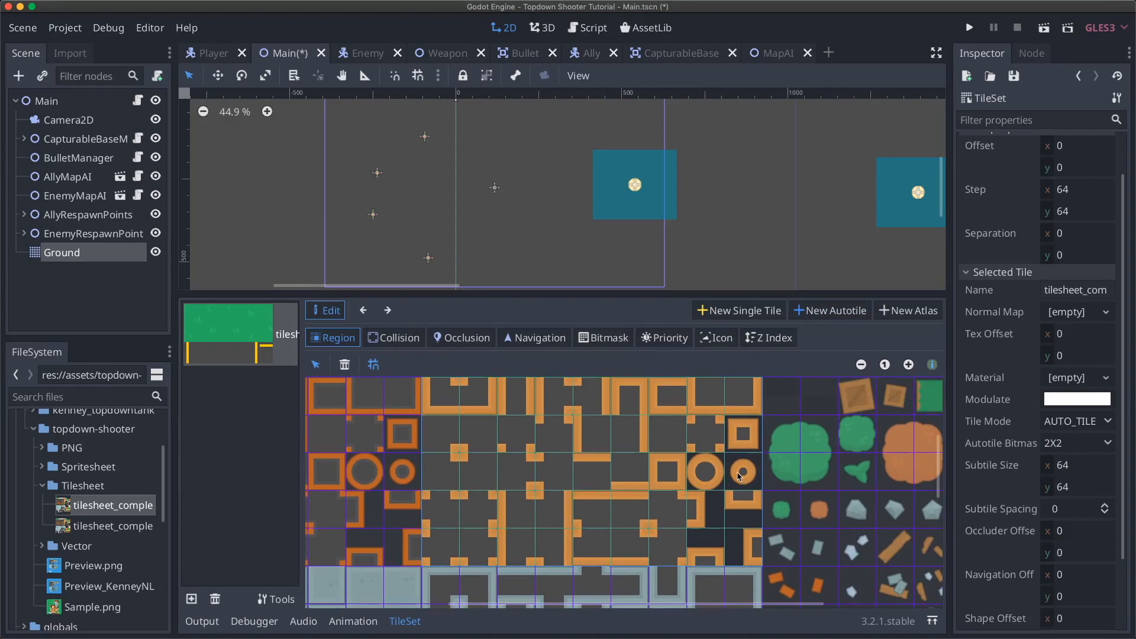
pyautogui.scroll(3, 645, 451)
pyautogui.hscroll(-2, 644, 450)
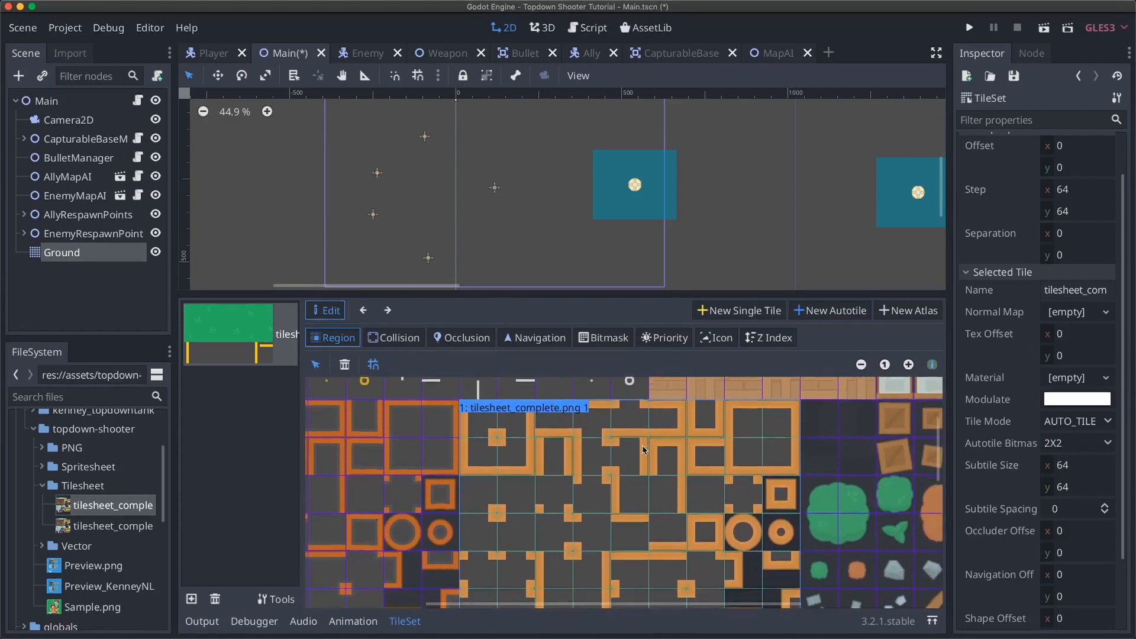
pyautogui.doubleClick(1070, 290)
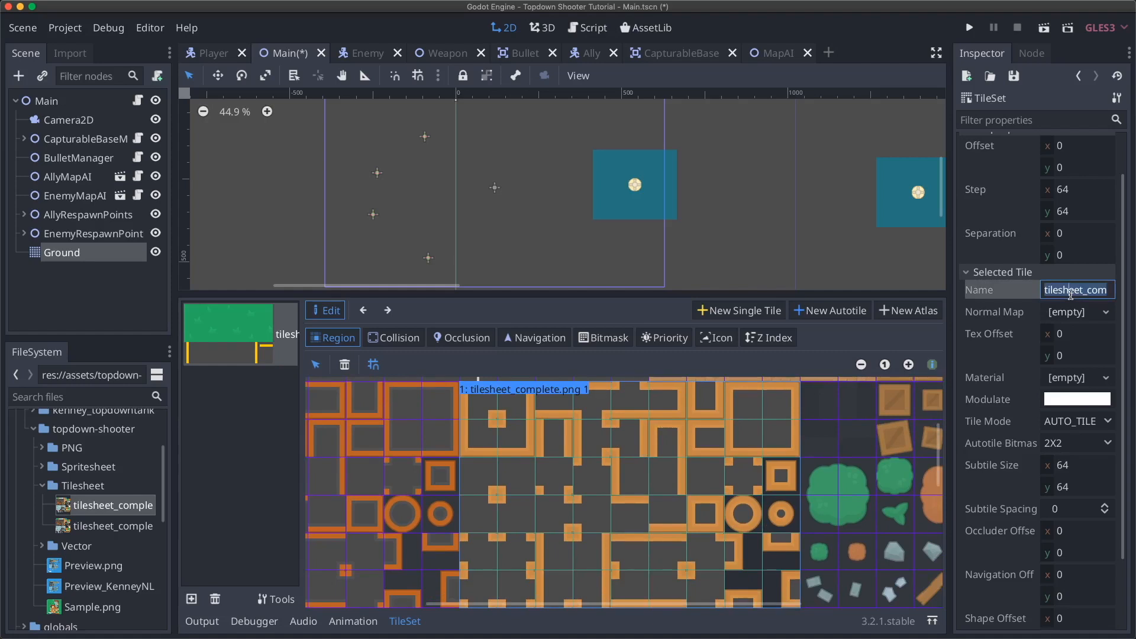
pyautogui.write('wood')
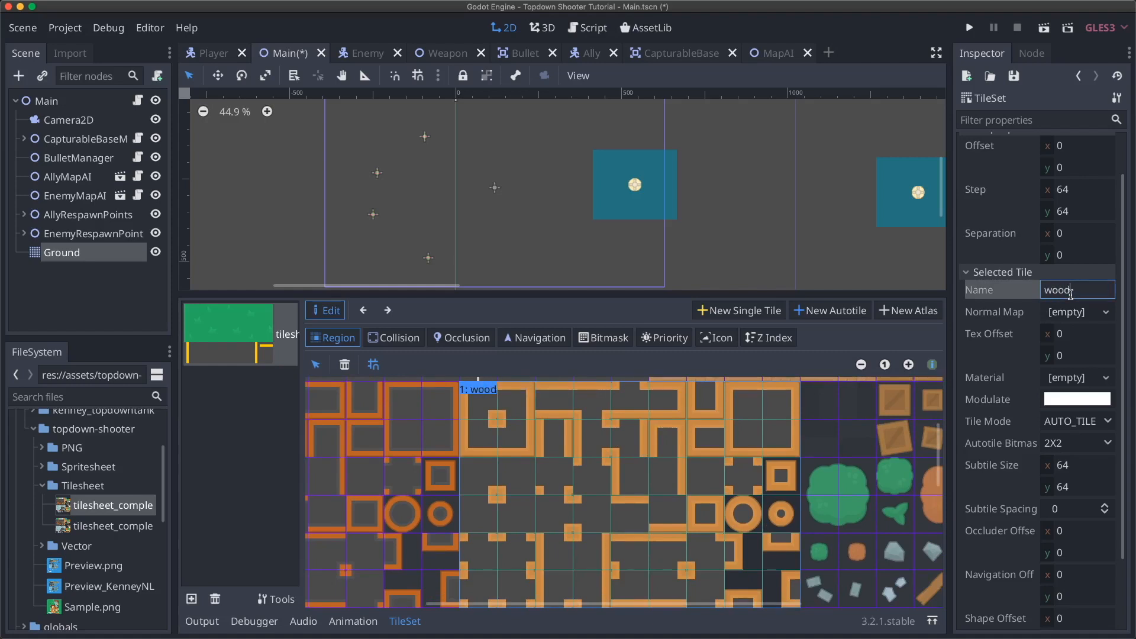
pyautogui.write('_building')
pyautogui.press('Return')
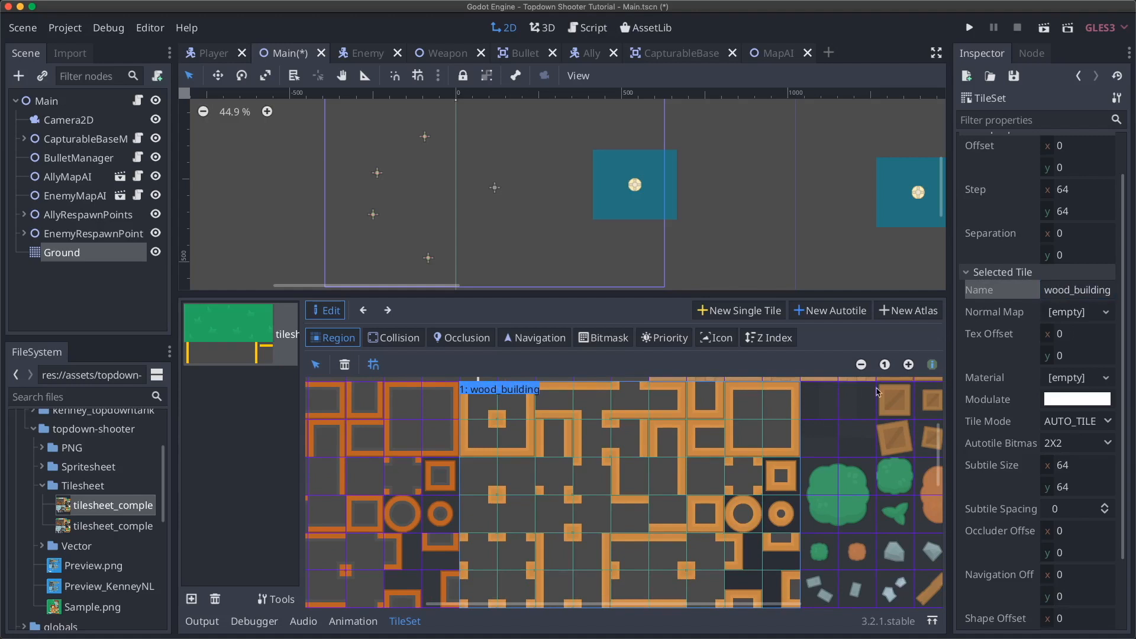
# - Toggle the tile name labels off and back on while panning around the wood tiles
pyautogui.click(933, 368)
pyautogui.scroll(1, 600, 416)
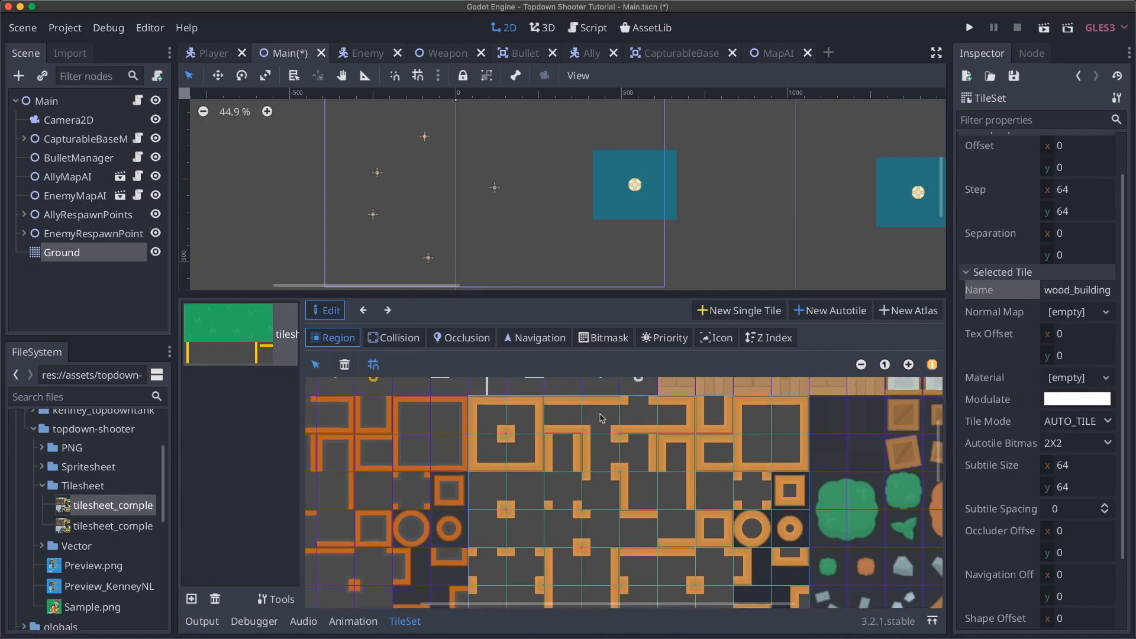
pyautogui.hscroll(3, 934, 378)
pyautogui.click(932, 365)
pyautogui.scroll(-3, 940, 376)
pyautogui.hscroll(3, 939, 374)
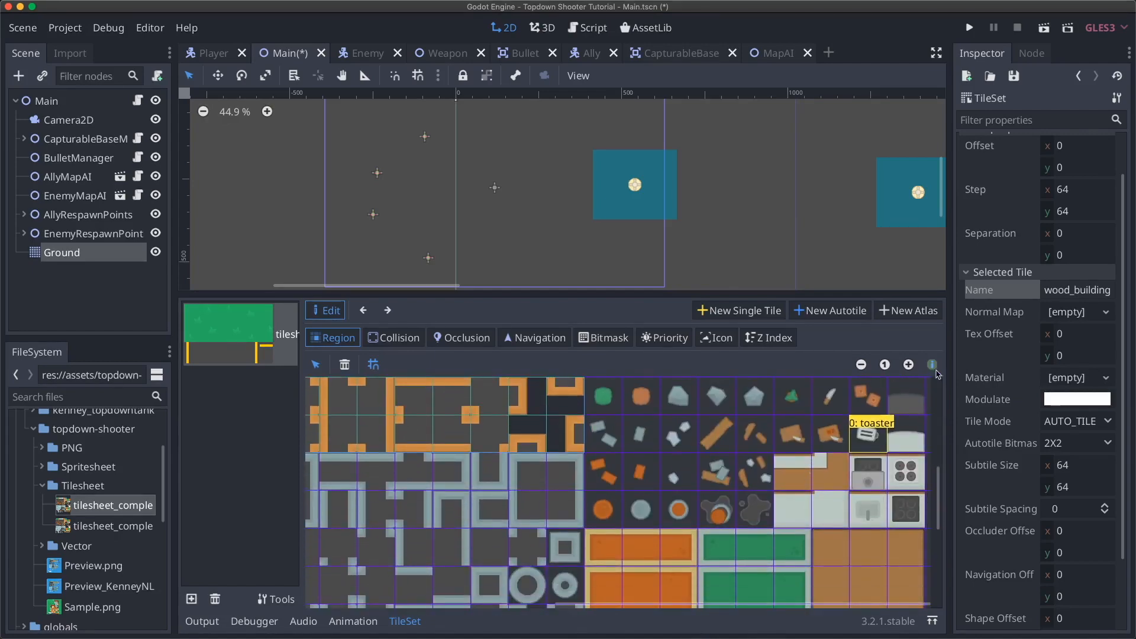
pyautogui.scroll(2, 770, 422)
pyautogui.hscroll(-2, 770, 422)
pyautogui.scroll(2, 769, 422)
pyautogui.hscroll(2, 770, 422)
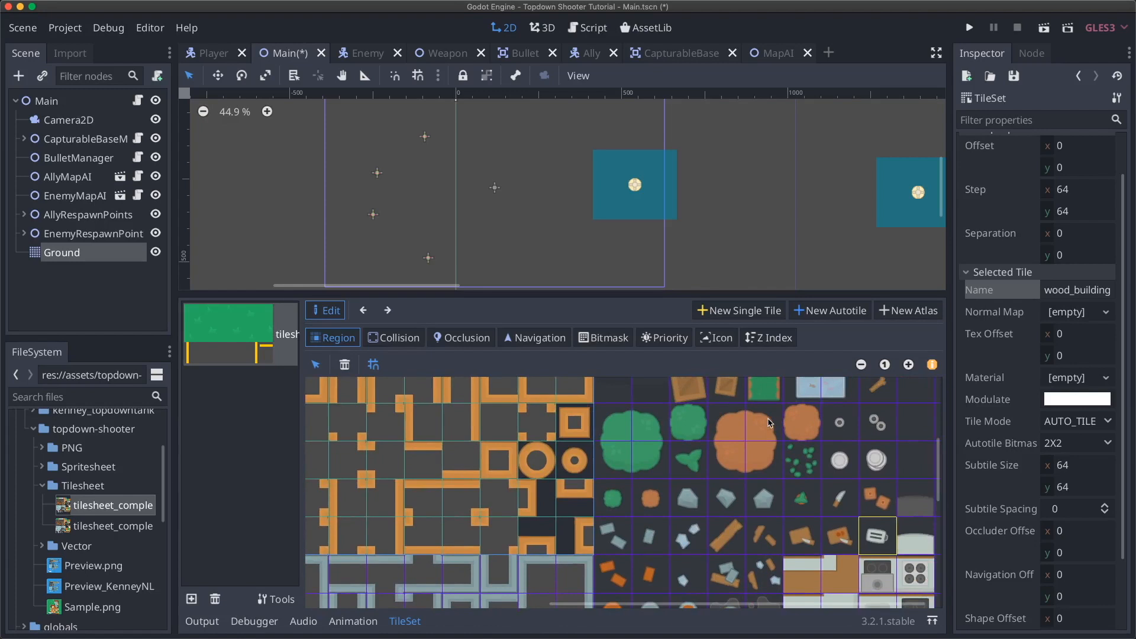
pyautogui.click(931, 366)
pyautogui.hscroll(-5, 664, 462)
pyautogui.scroll(2, 664, 463)
pyautogui.hscroll(-3, 662, 461)
pyautogui.scroll(1, 662, 461)
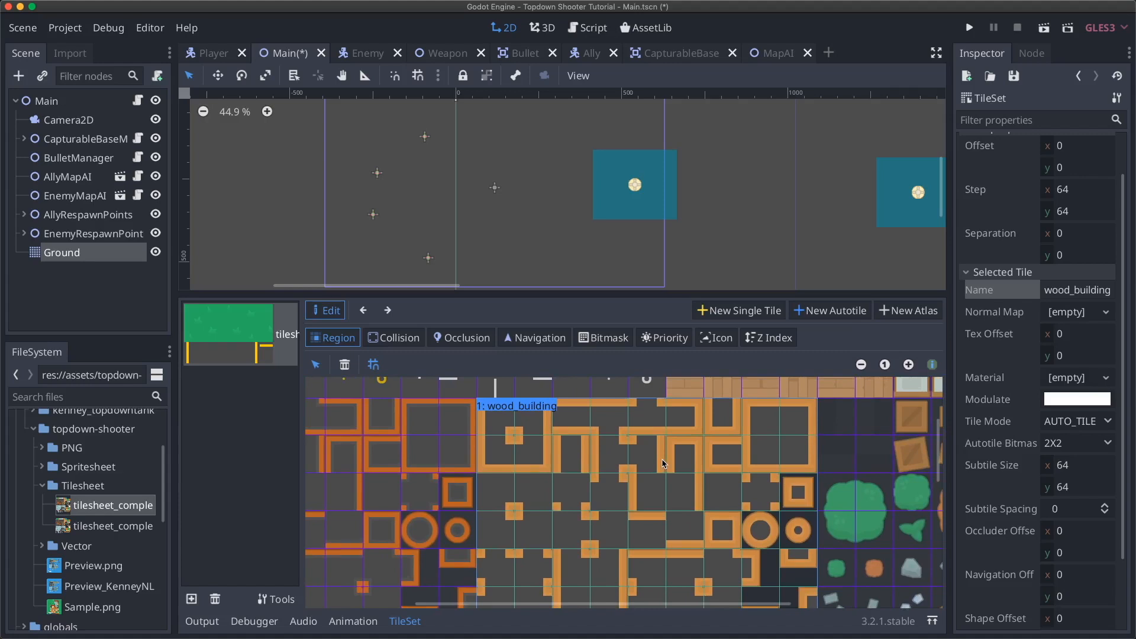
pyautogui.hscroll(-2, 560, 449)
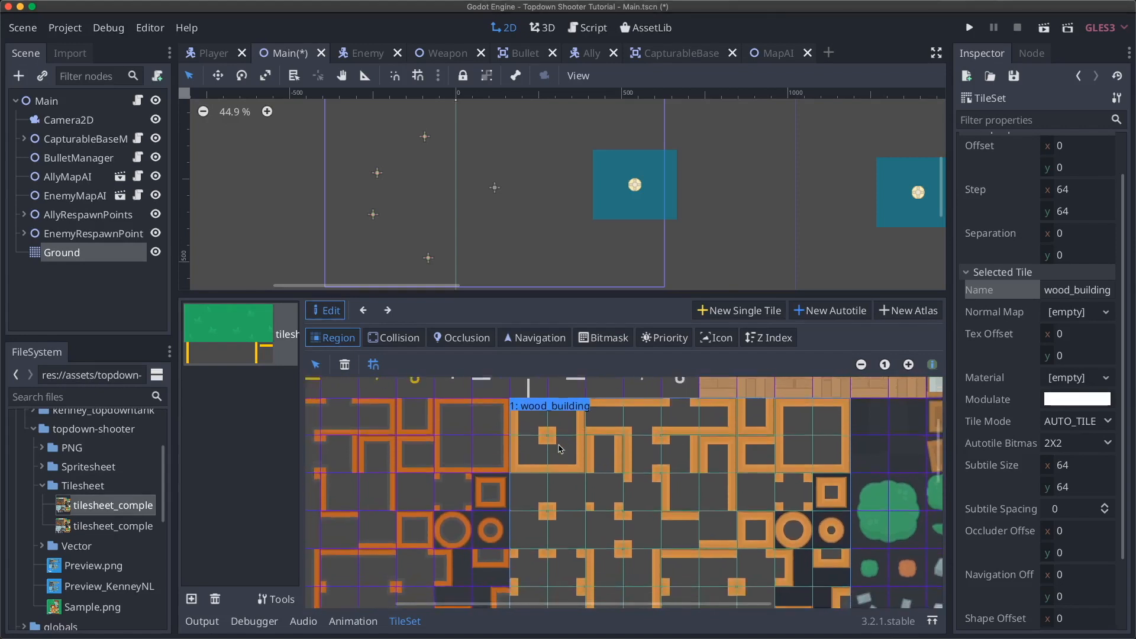
pyautogui.scroll(2, 559, 448)
# - Reset the wood_building region to a single tile and shift it left toward the block's corner
pyautogui.click(565, 455)
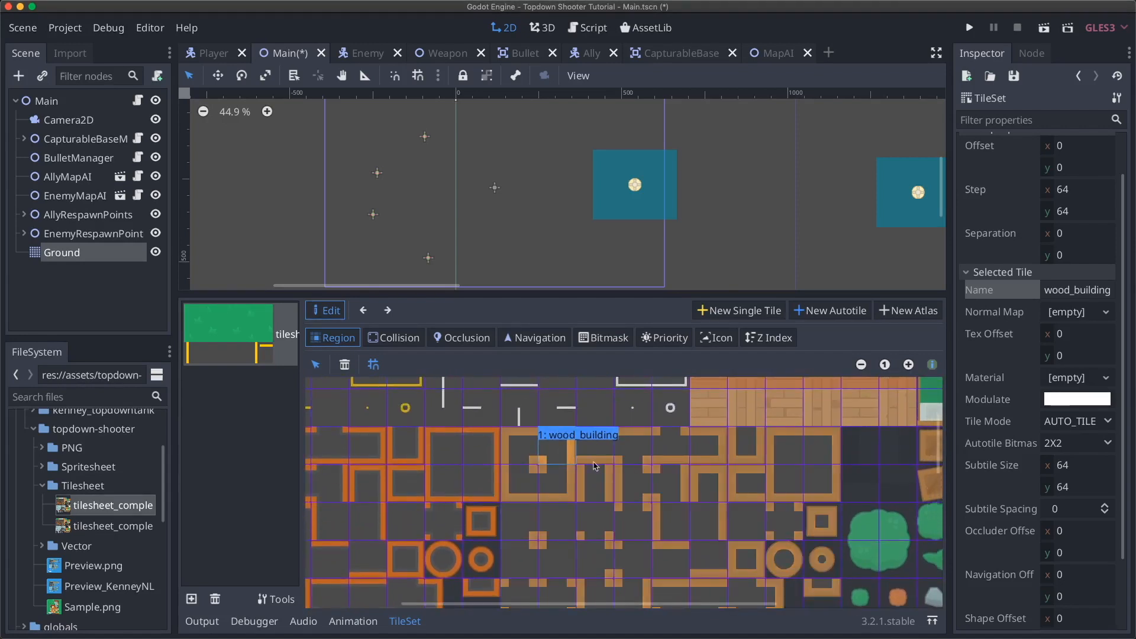
pyautogui.click(526, 451)
pyautogui.click(464, 459)
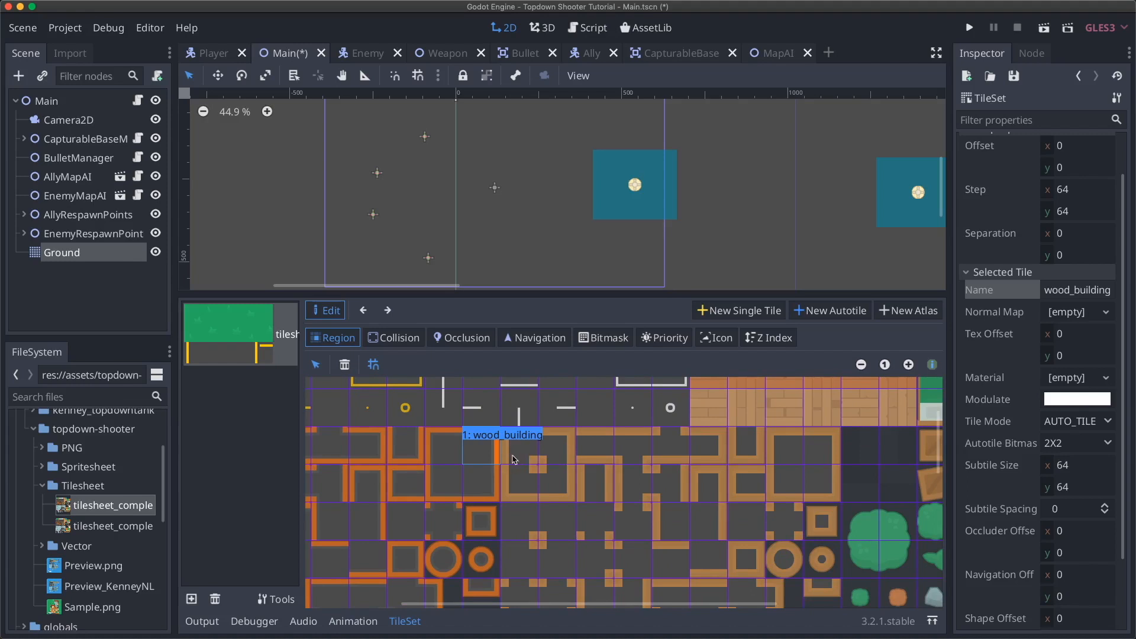
pyautogui.click(441, 449)
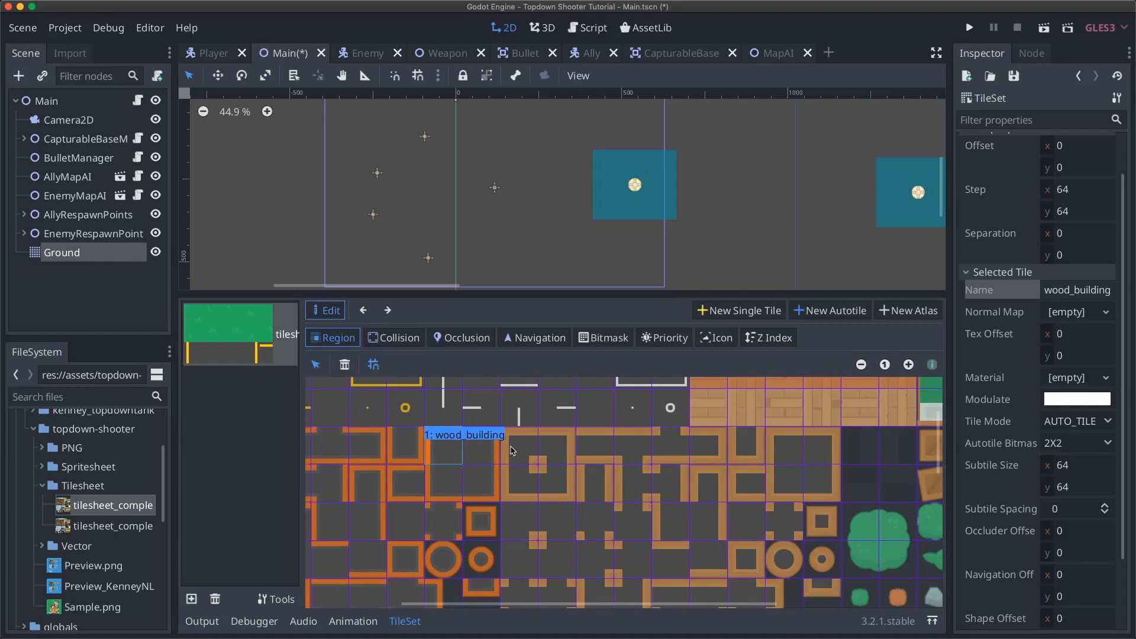
pyautogui.click(487, 413)
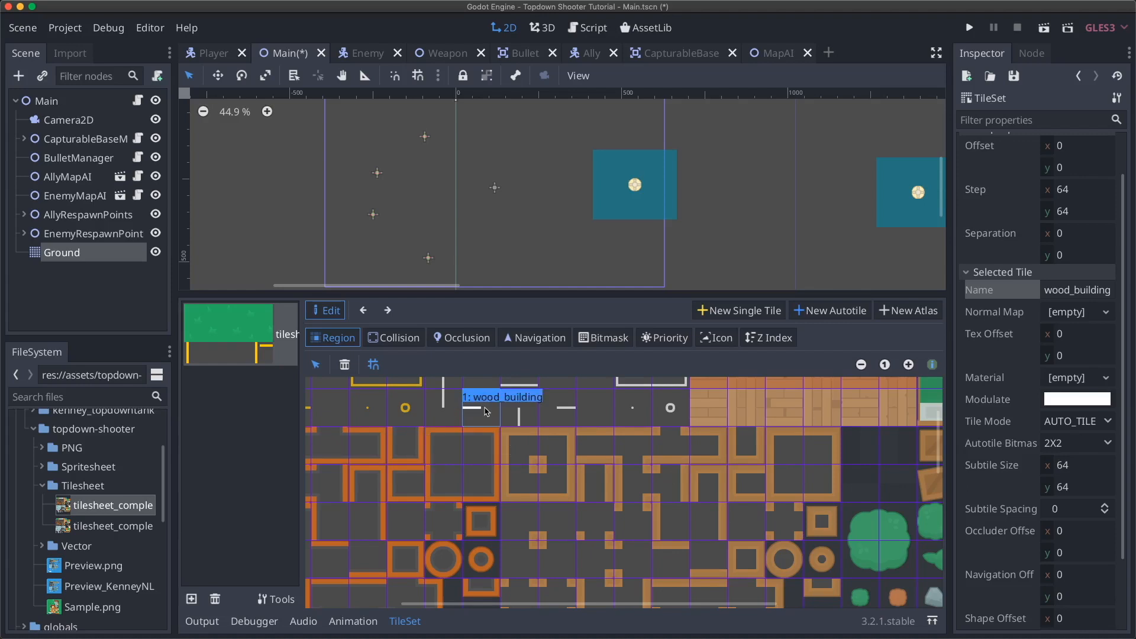
# - Stretch the wood_building region over the entire block of orange wood wall tiles
pyautogui.moveTo(524, 444); pyautogui.dragTo(788, 539)
pyautogui.scroll(-3, 788, 539)
pyautogui.hscroll(3, 788, 539)
pyautogui.hscroll(-3, 788, 539)
pyautogui.scroll(3, 788, 539)
pyautogui.moveTo(513, 427); pyautogui.dragTo(812, 616)
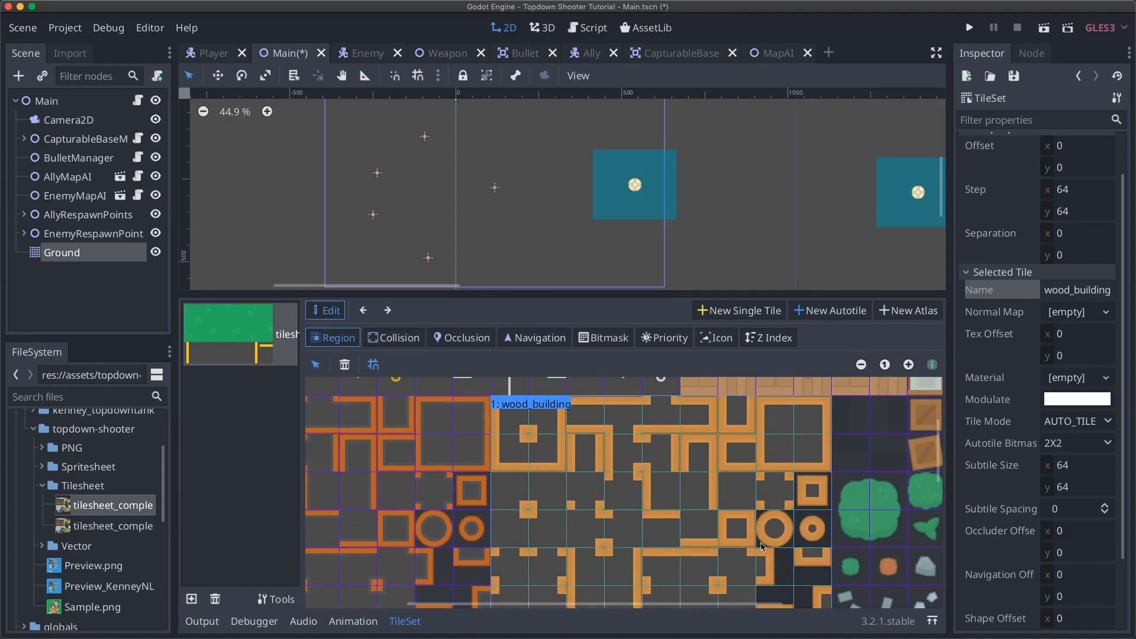
pyautogui.scroll(-3, 762, 547)
pyautogui.scroll(4, 761, 547)
pyautogui.hscroll(-2, 762, 546)
pyautogui.hscroll(3, 762, 547)
pyautogui.scroll(-1, 762, 547)
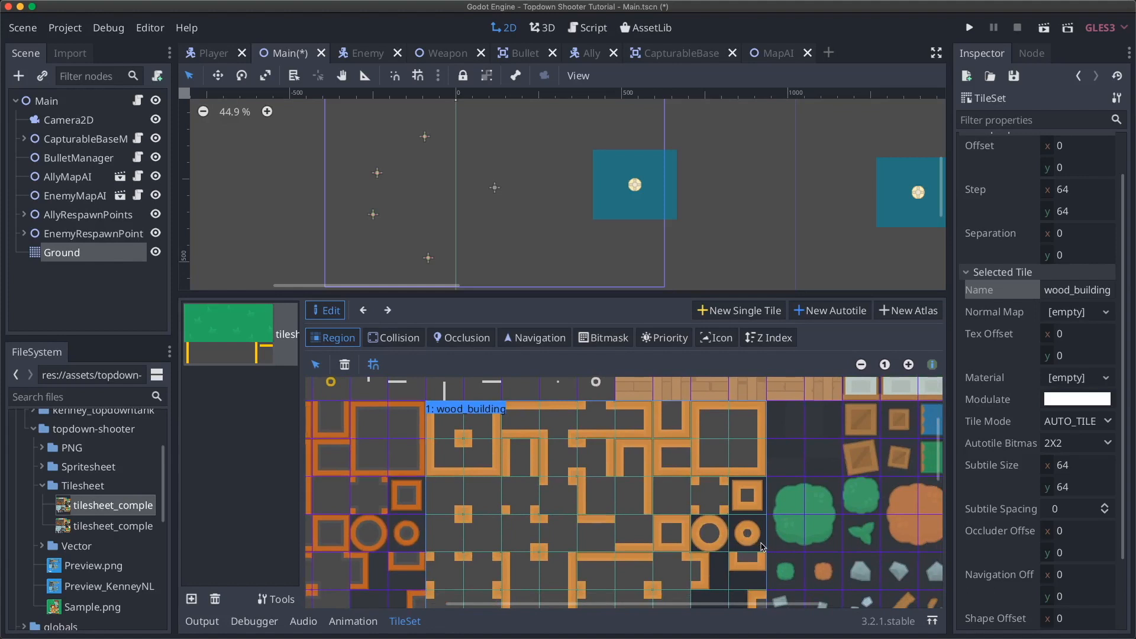
# - On the Ground map, test-paint four toaster tiles, then undo them
pyautogui.click(93, 259)
pyautogui.scroll(5, 507, 356)
pyautogui.scroll(2, 501, 346)
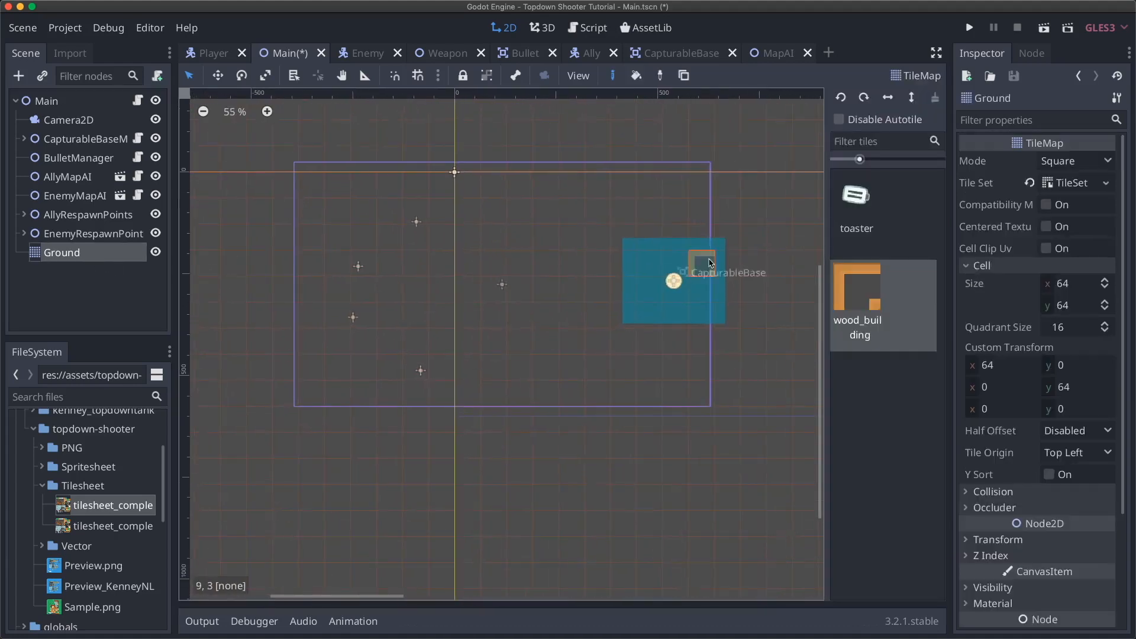
pyautogui.click(856, 201)
pyautogui.click(493, 237)
pyautogui.click(545, 263)
pyautogui.click(571, 315)
pyautogui.click(519, 316)
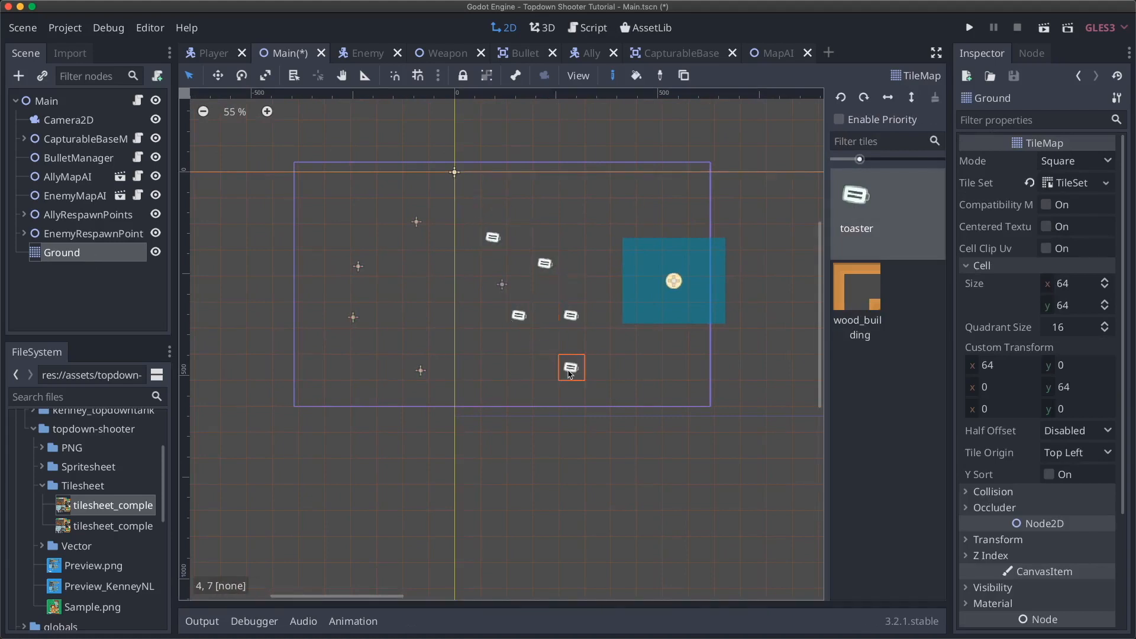
pyautogui.press('super+z')
pyautogui.press('super+z')
pyautogui.press('super+z')
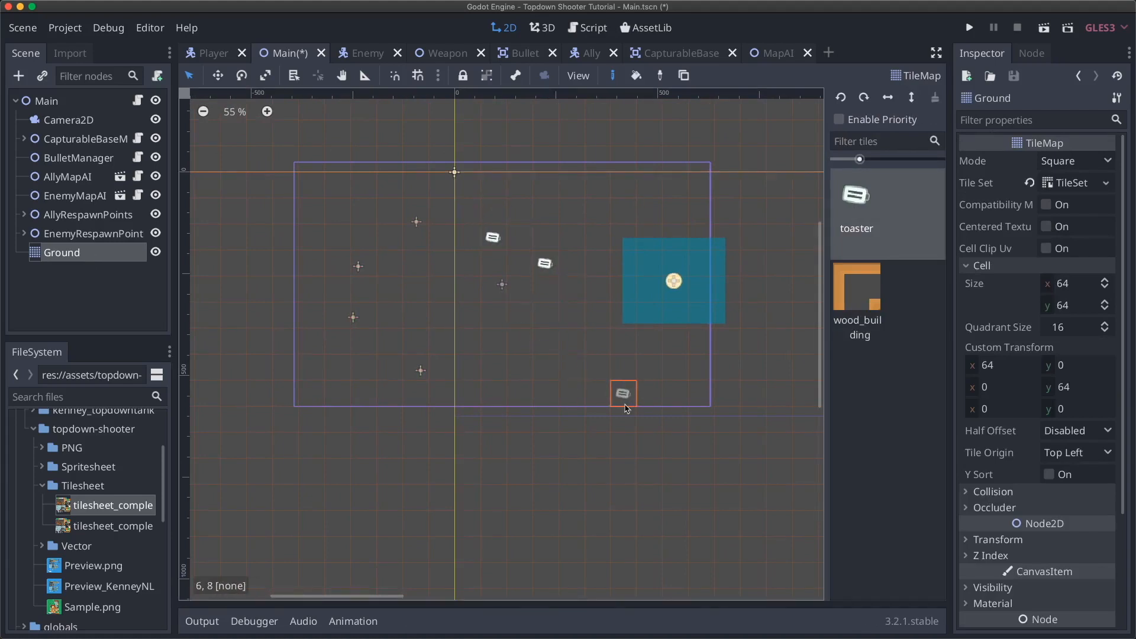
pyautogui.press('super+z')
# - Paint a run of wood_building walls near the level top, undo it, and reopen the TileSet
pyautogui.click(858, 290)
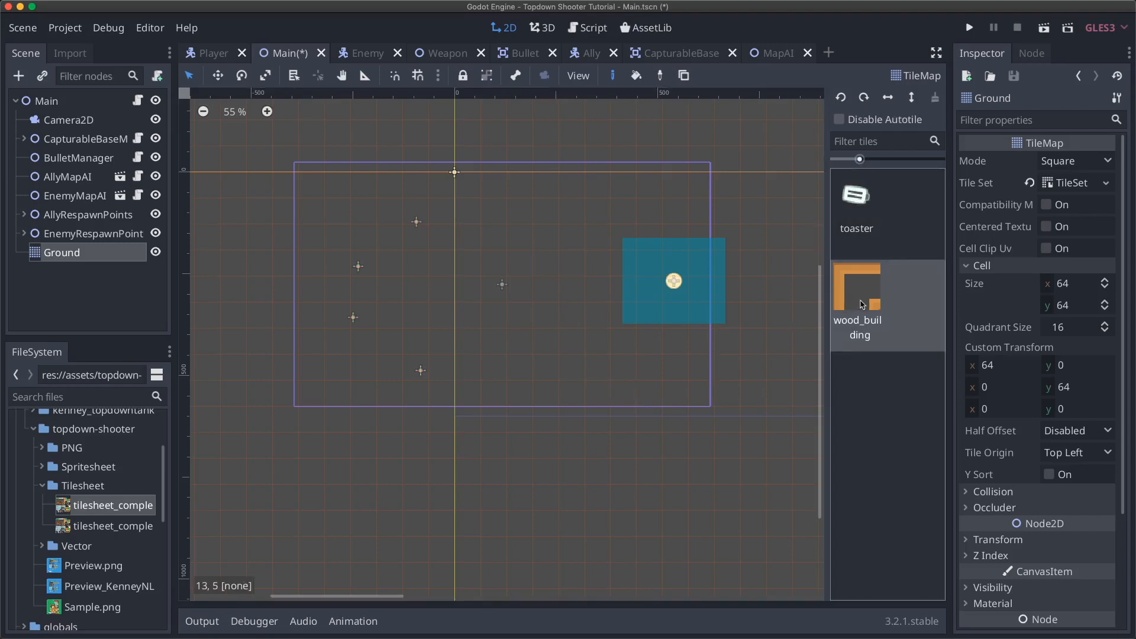
pyautogui.moveTo(493, 211)
pyautogui.mouseDown()
pyautogui.moveTo(623, 185)
pyautogui.moveTo(557, 232)
pyautogui.moveTo(517, 238)
pyautogui.moveTo(545, 243)
pyautogui.mouseUp()
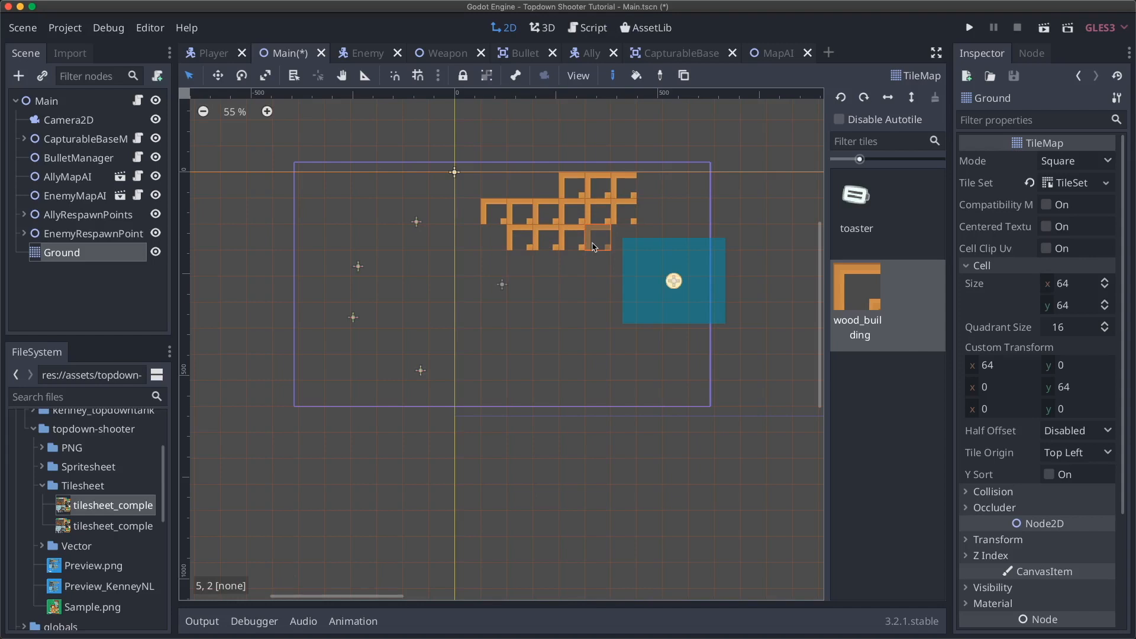
pyautogui.press('super+z')
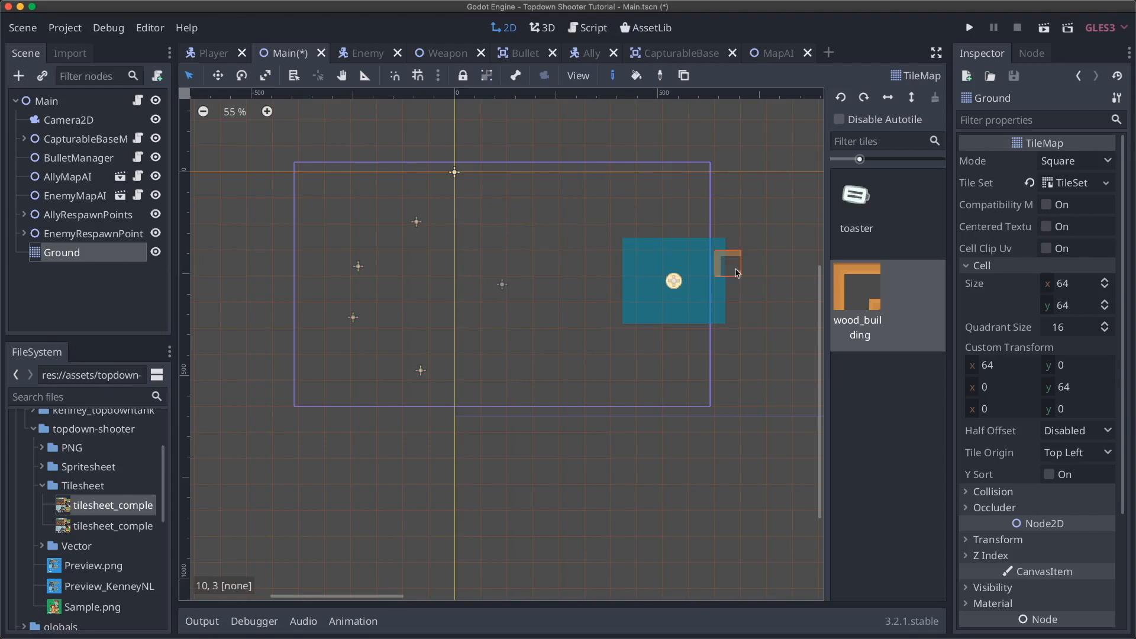
pyautogui.click(1073, 186)
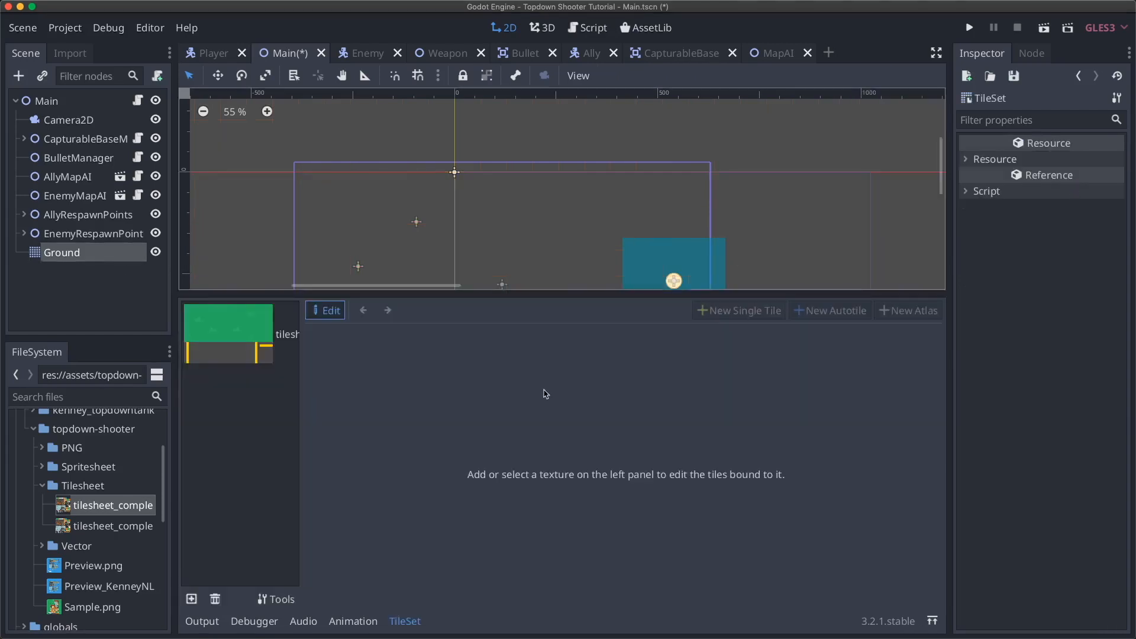
# - Select the wood_building autotile on the tilesheet atlas and switch to its Bitmask editing
pyautogui.click(264, 339)
pyautogui.click(561, 434)
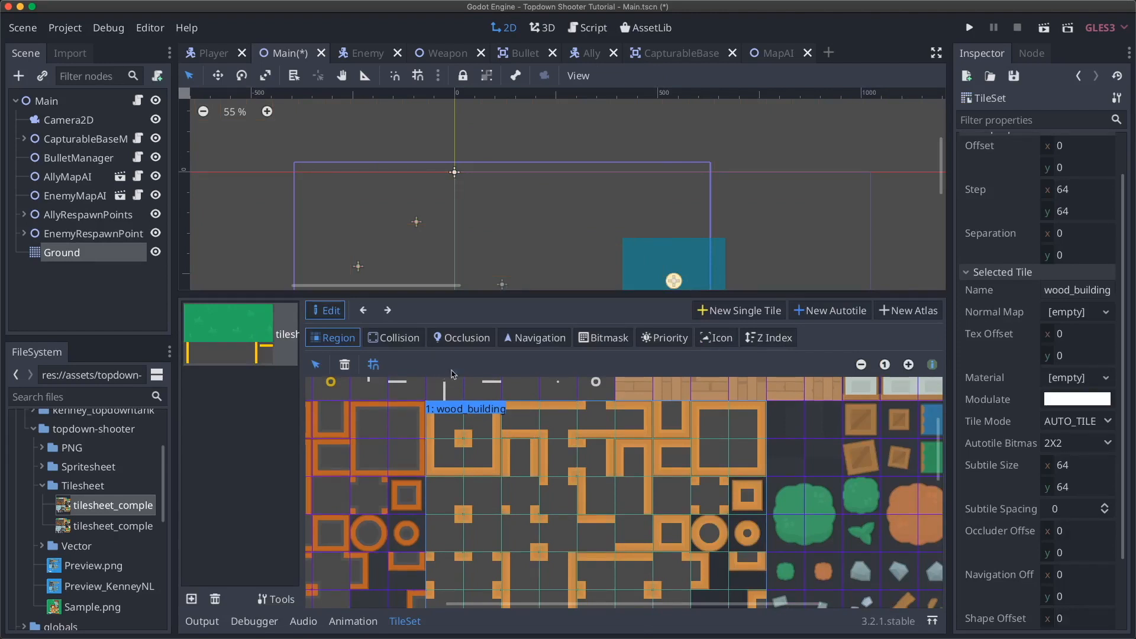
pyautogui.click(590, 345)
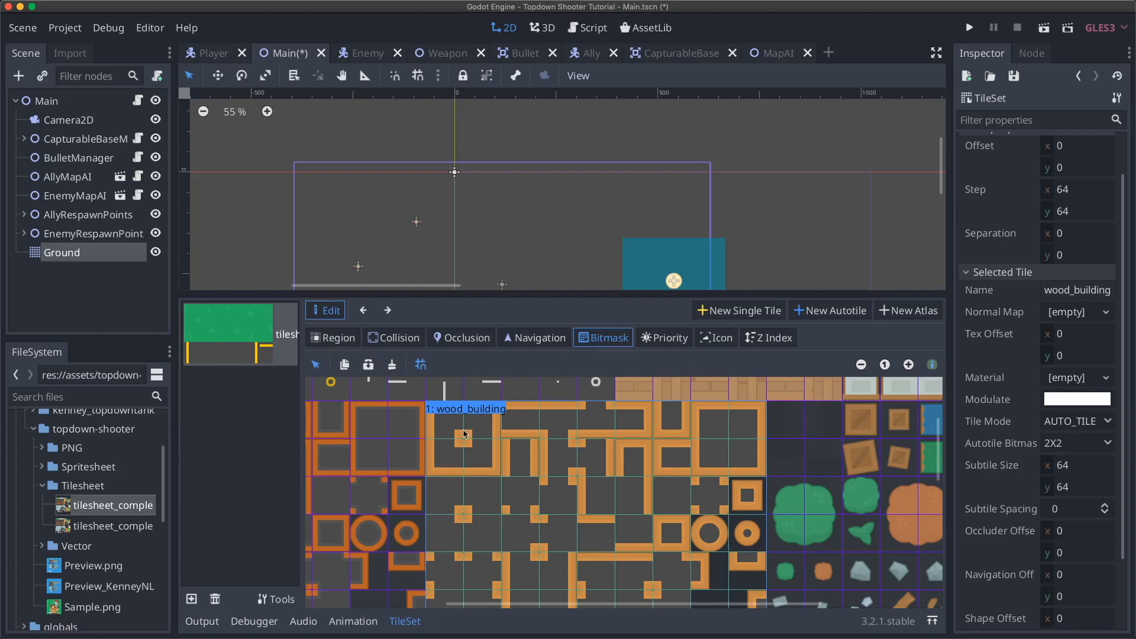
pyautogui.scroll(-2, 493, 453)
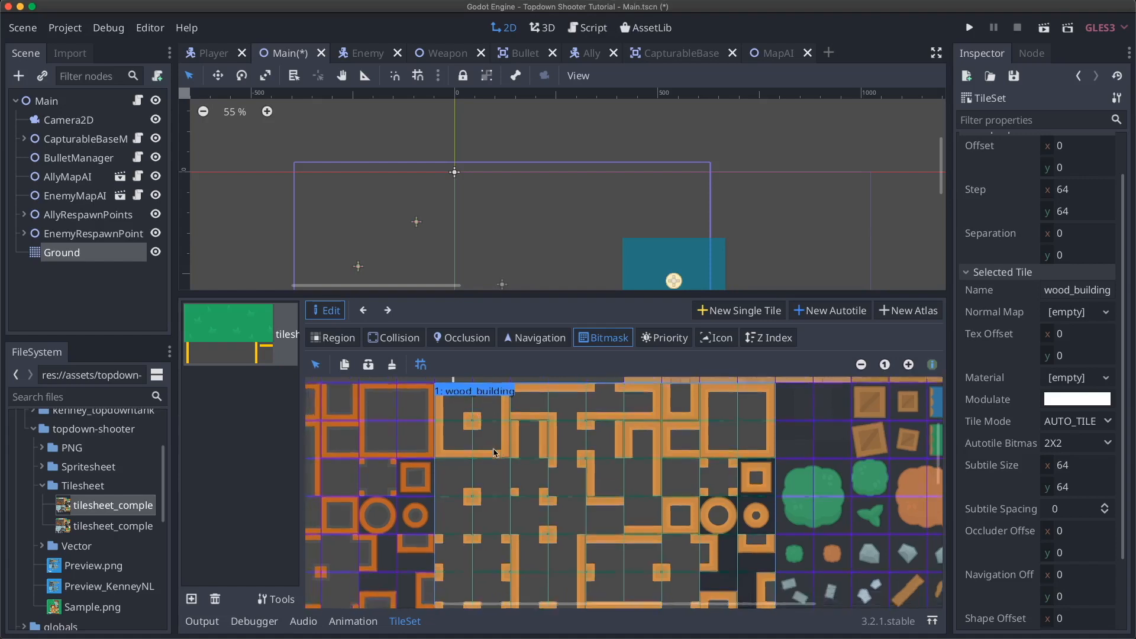
pyautogui.hscroll(-2, 494, 453)
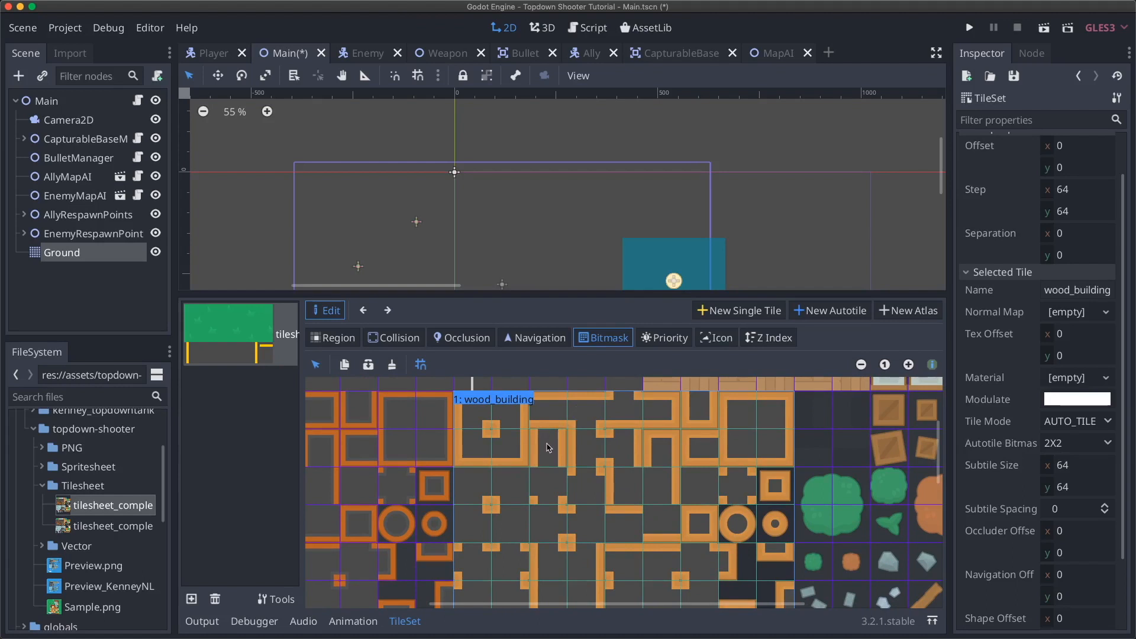
# - Try marking bitmask quadrants on a wood tile and erase the wrongly set ones
pyautogui.click(546, 406)
pyautogui.rightClick(542, 407)
pyautogui.click(479, 424)
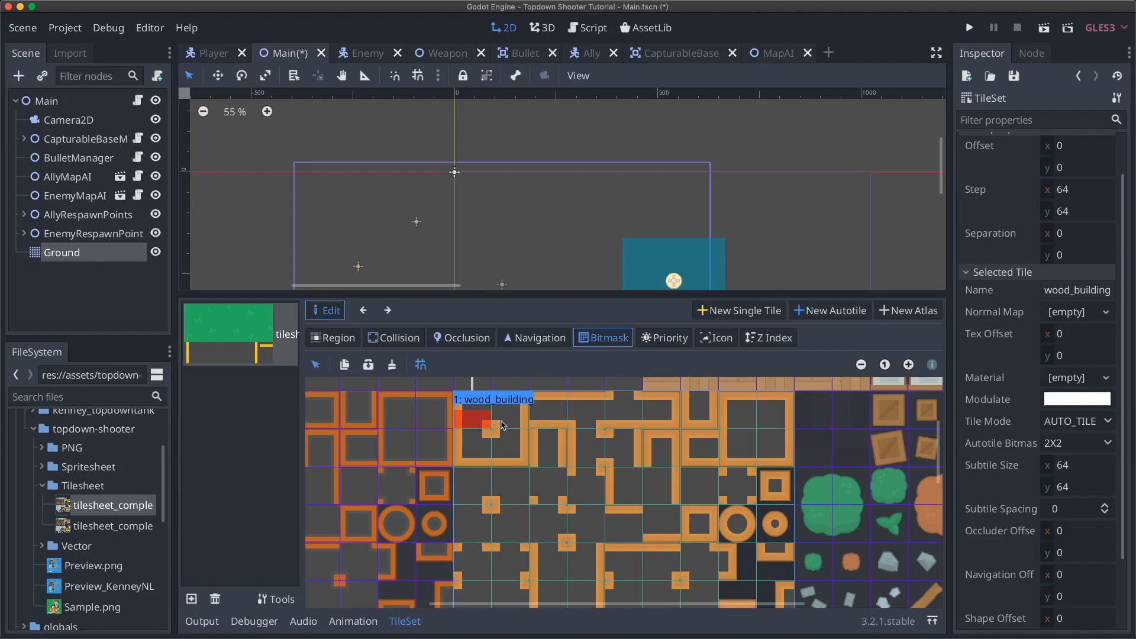
pyautogui.rightClick(484, 422)
pyautogui.scroll(-1, 560, 456)
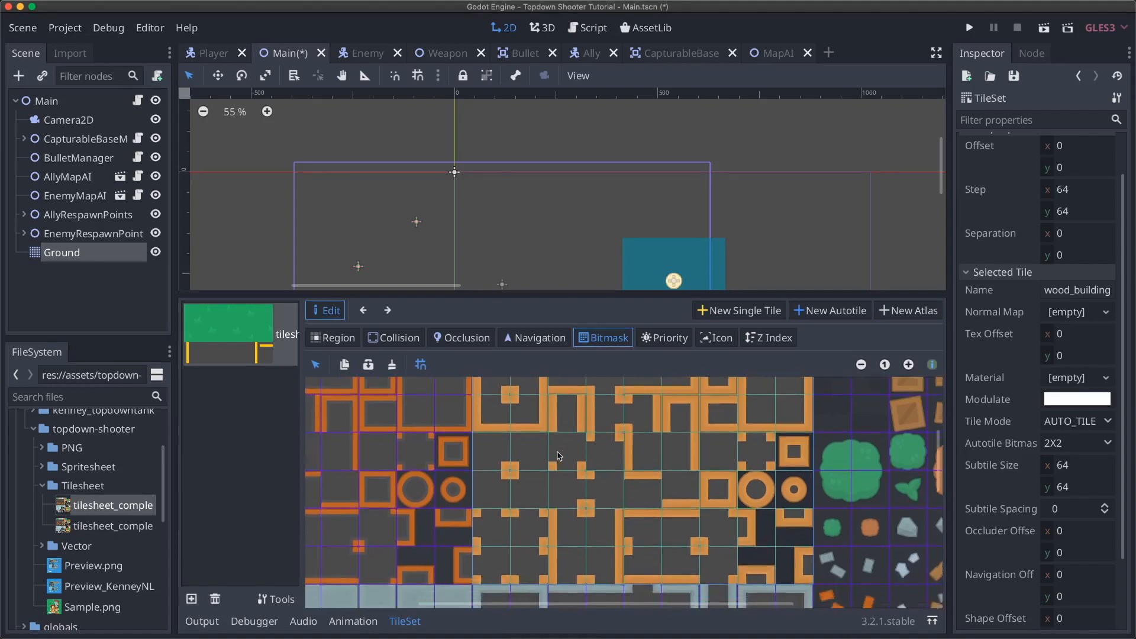
pyautogui.scroll(1, 559, 457)
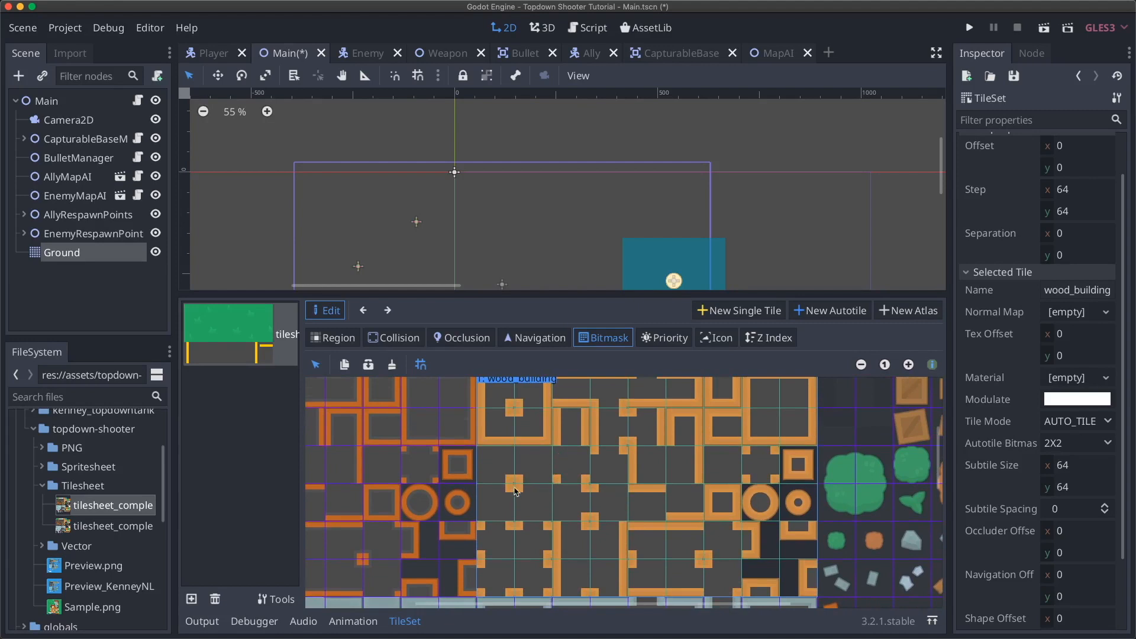
pyautogui.scroll(-3, 516, 491)
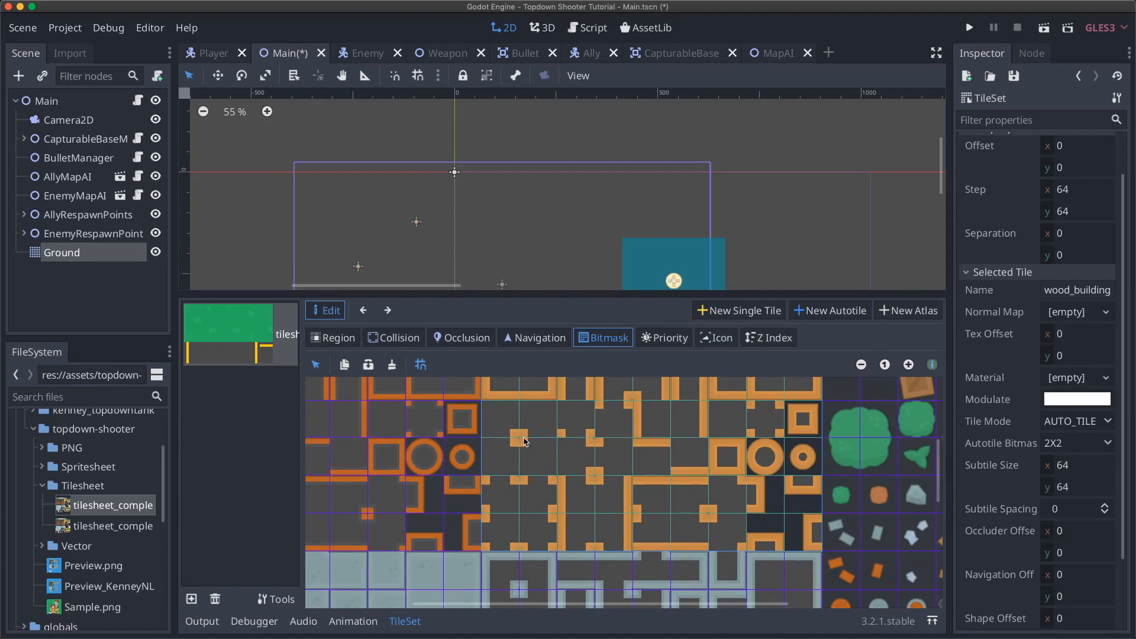
# - Paint a full red bitmask ring around one enclosed-square wall subtile
pyautogui.click(546, 412)
pyautogui.moveTo(506, 413)
pyautogui.mouseDown()
pyautogui.moveTo(494, 414)
pyautogui.moveTo(491, 470)
pyautogui.moveTo(531, 470)
pyautogui.mouseUp()
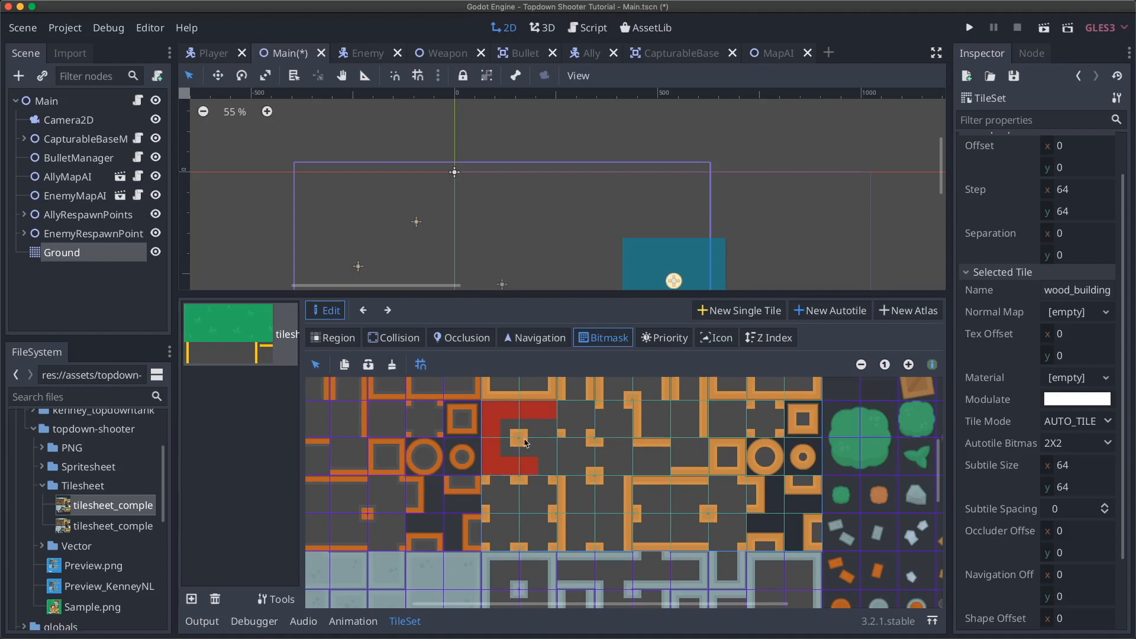
pyautogui.click(548, 464)
pyautogui.click(545, 441)
pyautogui.click(546, 425)
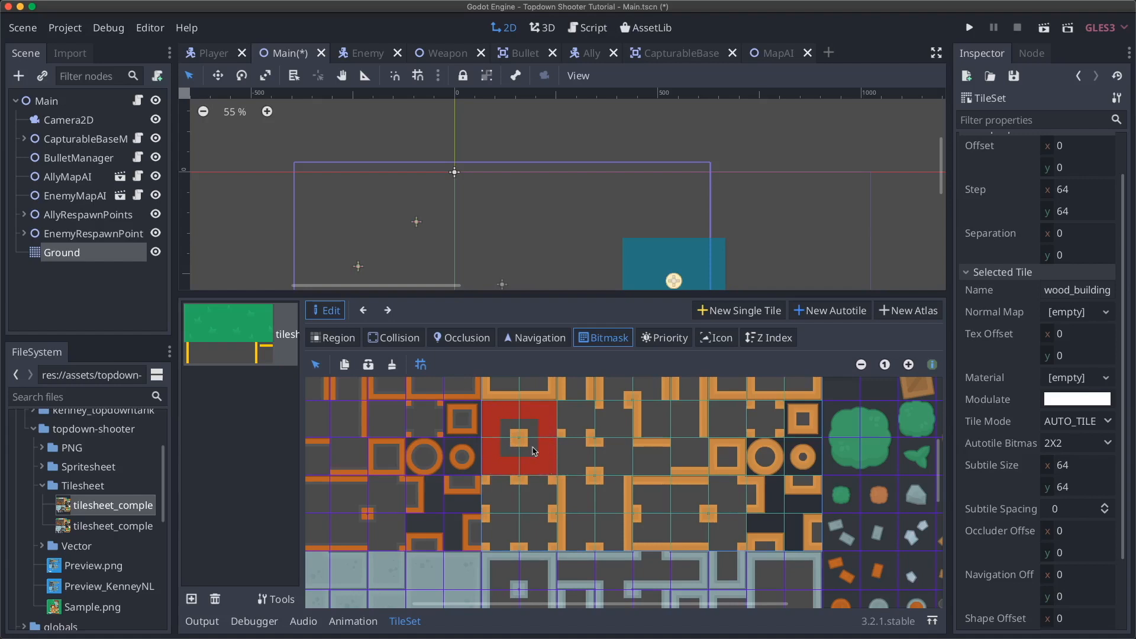
# - Mark the neighbouring subtiles' bitmasks, filling the top half of the next tile
pyautogui.click(568, 464)
pyautogui.click(571, 450)
pyautogui.click(562, 412)
pyautogui.click(586, 410)
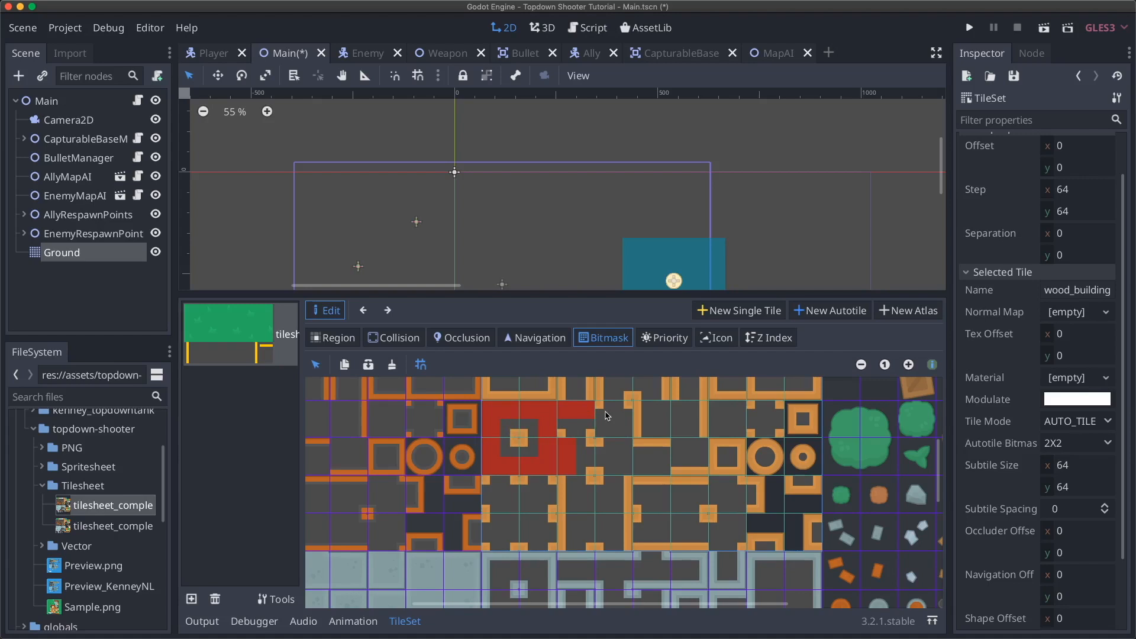
# - Mark a bitmask square beside the red block, then erase it completely
pyautogui.click(615, 418)
pyautogui.rightClick(604, 414)
pyautogui.rightClick(617, 414)
pyautogui.rightClick(623, 429)
pyautogui.rightClick(604, 429)
# - Wipe the stray quarters and most of the painted bitmask, then show the Autotile Bitmask modes
pyautogui.click(612, 411)
pyautogui.rightClick(611, 408)
pyautogui.rightClick(584, 411)
pyautogui.moveTo(585, 414)
pyautogui.mouseDown(button='right')
pyautogui.moveTo(505, 416)
pyautogui.moveTo(489, 462)
pyautogui.moveTo(548, 459)
pyautogui.moveTo(573, 484)
pyautogui.moveTo(574, 463)
pyautogui.mouseUp(button='right')
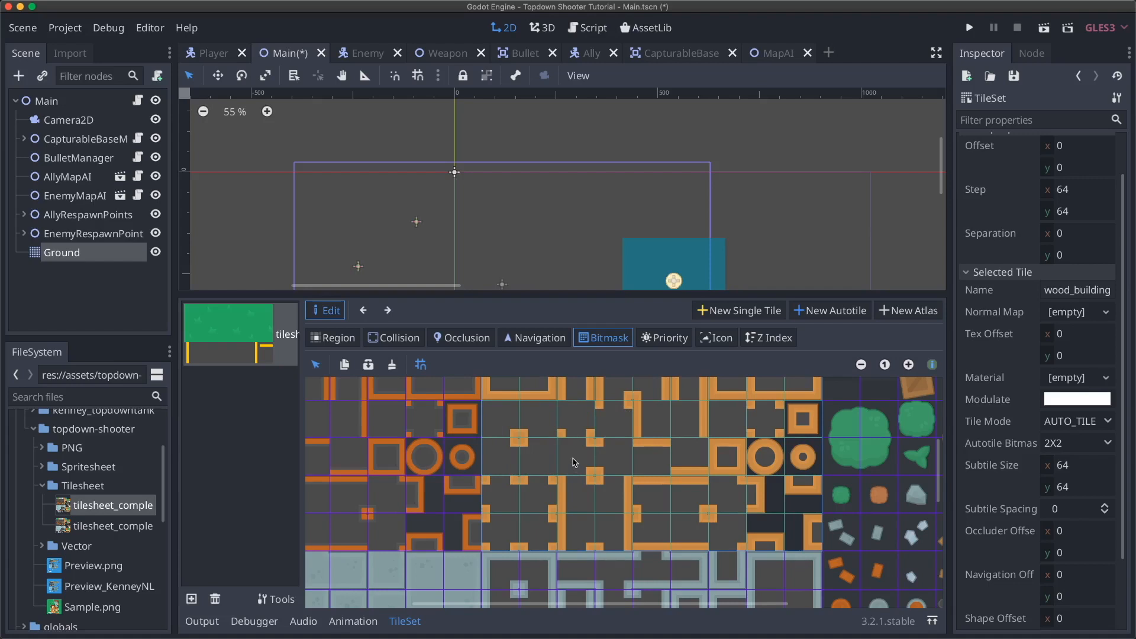
pyautogui.moveTo(493, 412); pyautogui.dragTo(512, 411)
pyautogui.click(1087, 444)
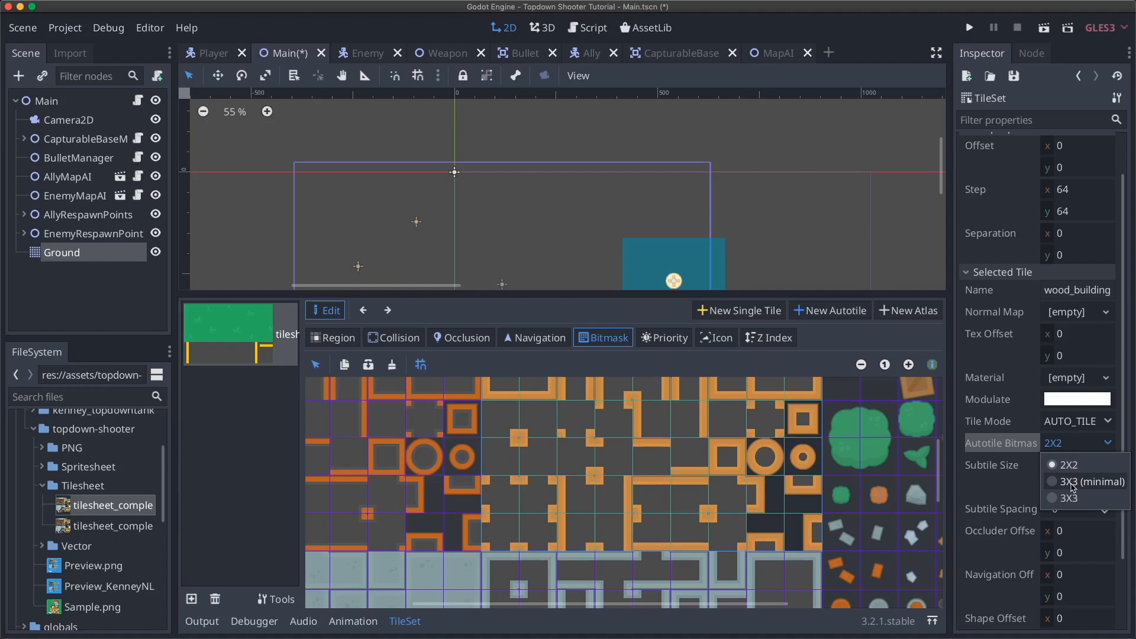
# - Switch wood_building to the 3X3 (minimal) bitmask and paint the first subtiles' bitmask cells
pyautogui.click(1072, 484)
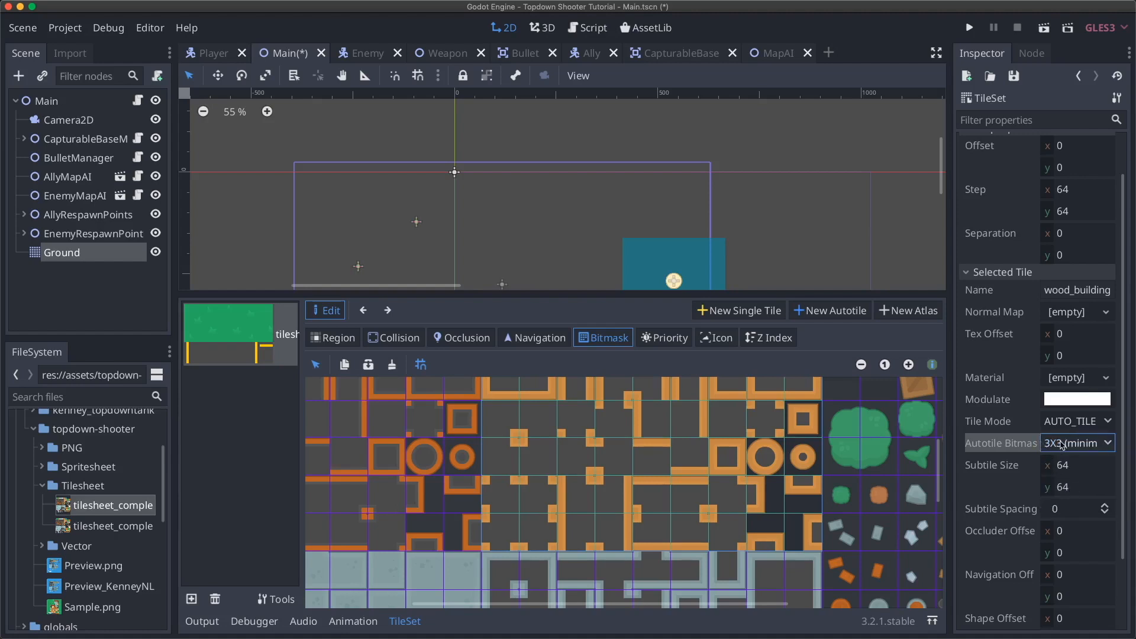
pyautogui.scroll(3, 560, 447)
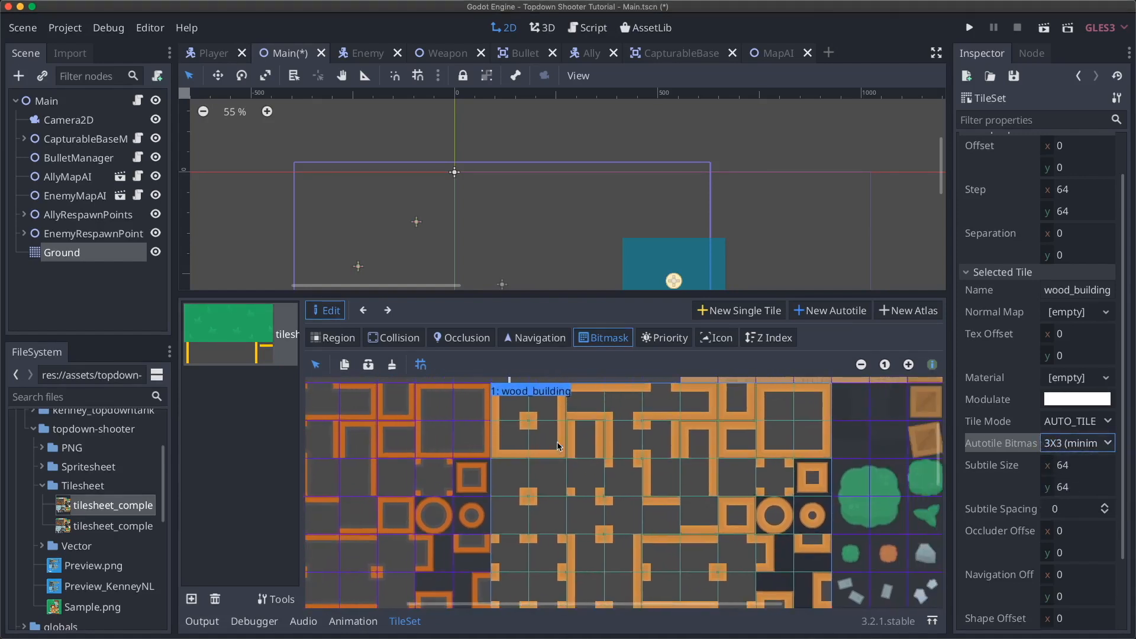
pyautogui.moveTo(498, 471); pyautogui.dragTo(520, 470)
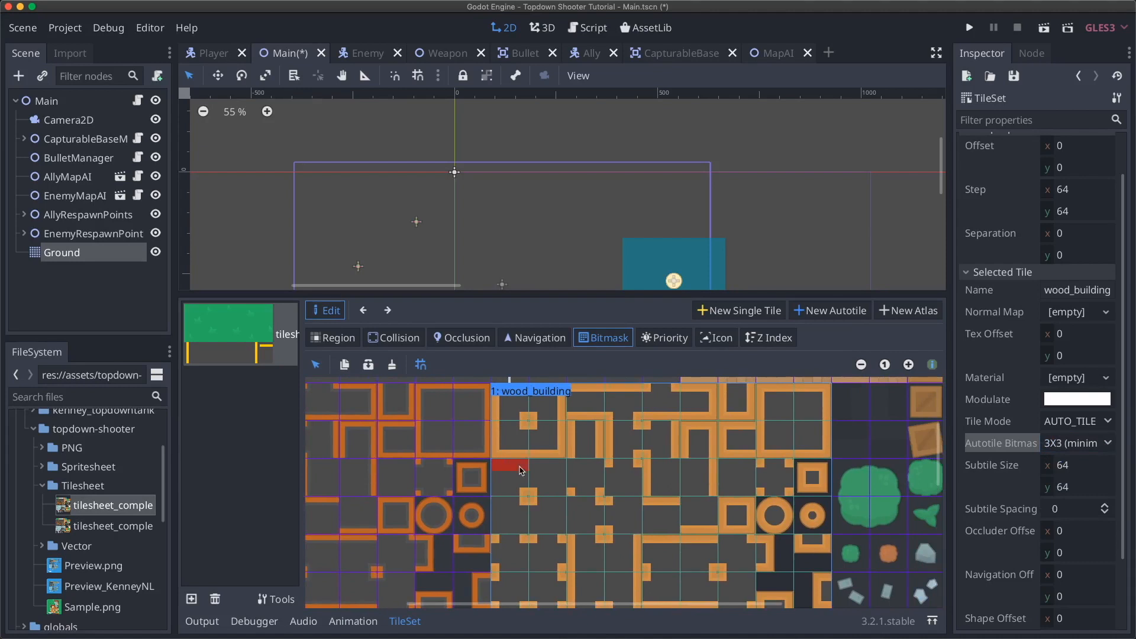
pyautogui.moveTo(521, 470)
pyautogui.mouseDown()
pyautogui.moveTo(501, 498)
pyautogui.moveTo(521, 480)
pyautogui.mouseUp()
pyautogui.rightClick(519, 485)
pyautogui.click(498, 503)
pyautogui.moveTo(498, 507)
pyautogui.mouseDown()
pyautogui.moveTo(508, 529)
pyautogui.moveTo(562, 527)
pyautogui.moveTo(543, 530)
pyautogui.moveTo(551, 481)
pyautogui.moveTo(536, 474)
pyautogui.moveTo(559, 490)
pyautogui.mouseUp()
pyautogui.scroll(3, 547, 477)
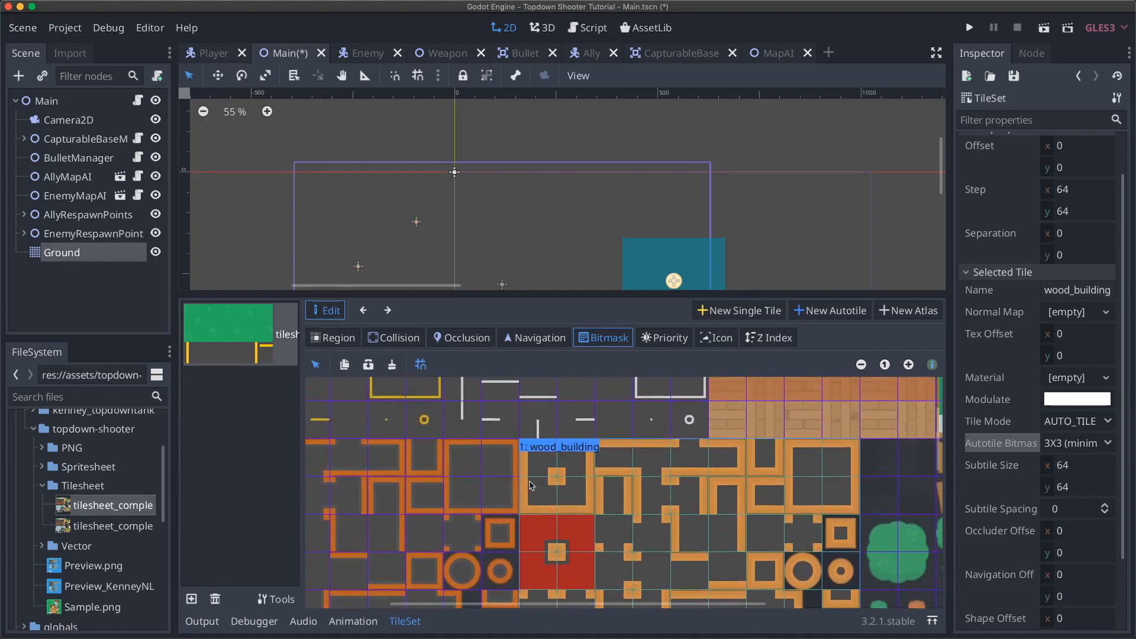
# - Mark a U-shaped bitmask and the small square tile's centre, then return to the Ground tilemap
pyautogui.moveTo(538, 464)
pyautogui.mouseDown()
pyautogui.moveTo(542, 497)
pyautogui.moveTo(574, 495)
pyautogui.moveTo(576, 464)
pyautogui.moveTo(554, 463)
pyautogui.mouseUp()
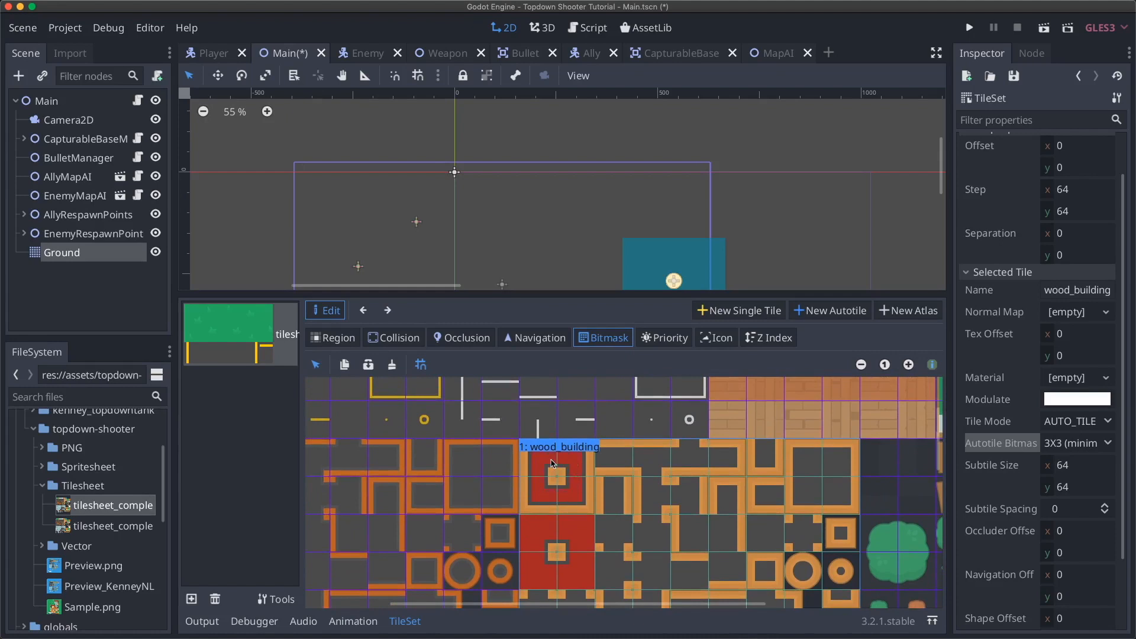
pyautogui.hscroll(8, 642, 490)
pyautogui.scroll(-4, 642, 490)
pyautogui.hscroll(-1, 642, 490)
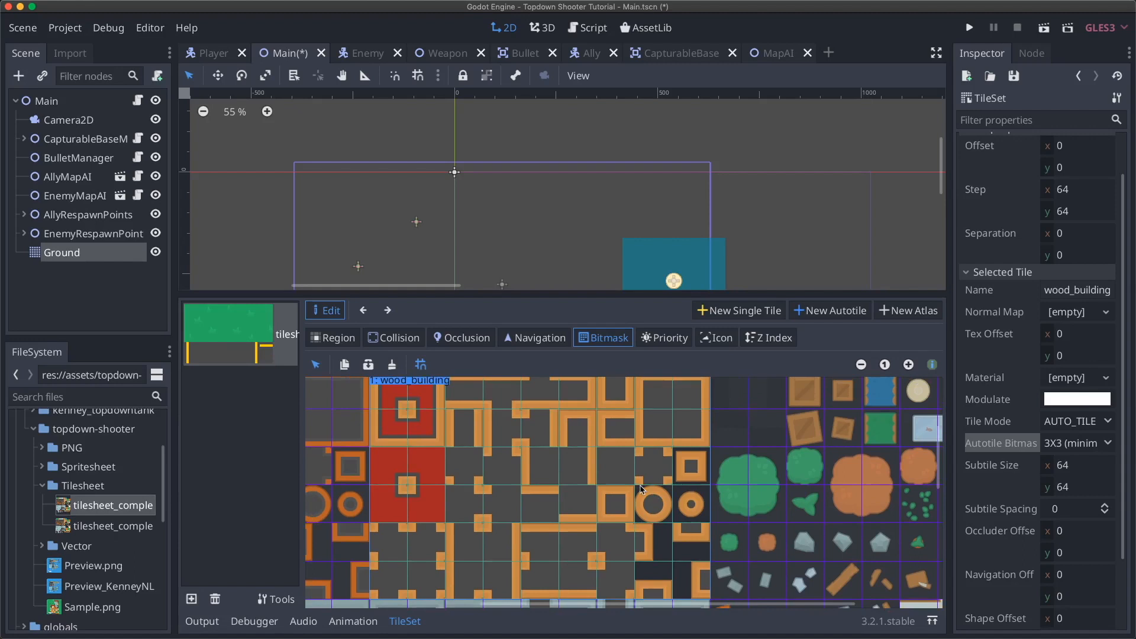
pyautogui.hscroll(1, 618, 503)
pyautogui.scroll(2, 618, 503)
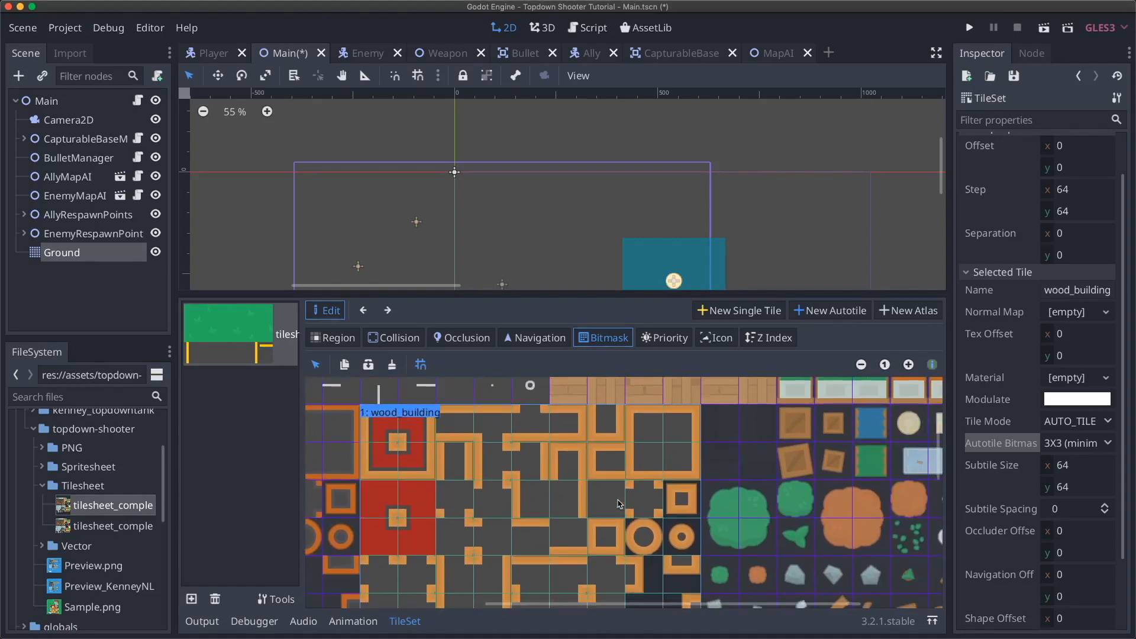
pyautogui.scroll(-5, 621, 504)
pyautogui.hscroll(-2, 621, 504)
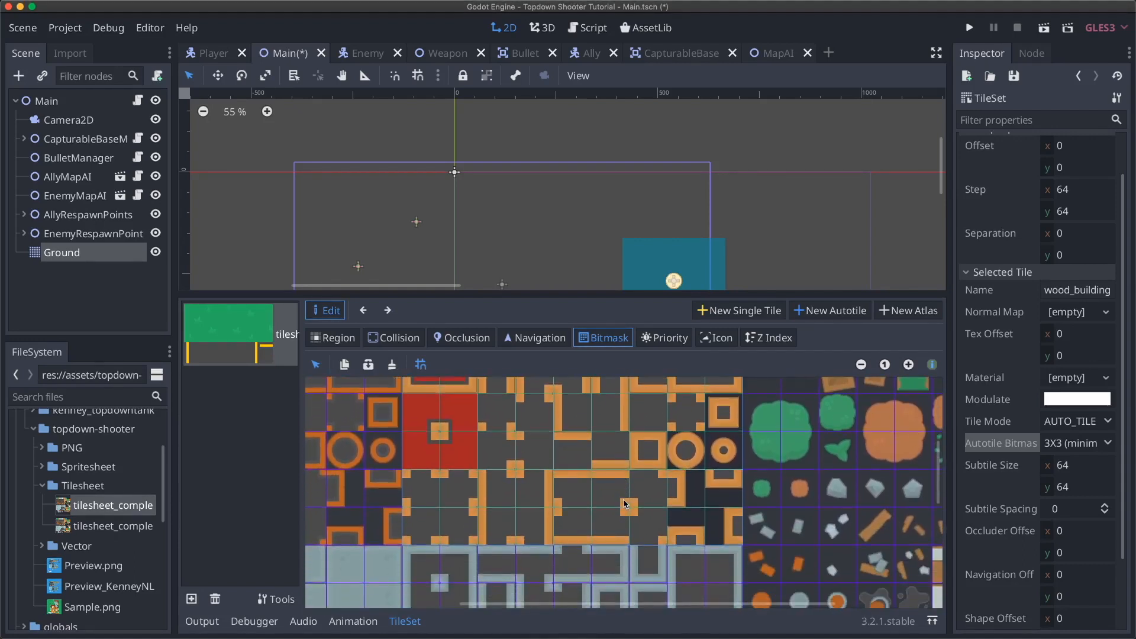
pyautogui.scroll(2, 626, 504)
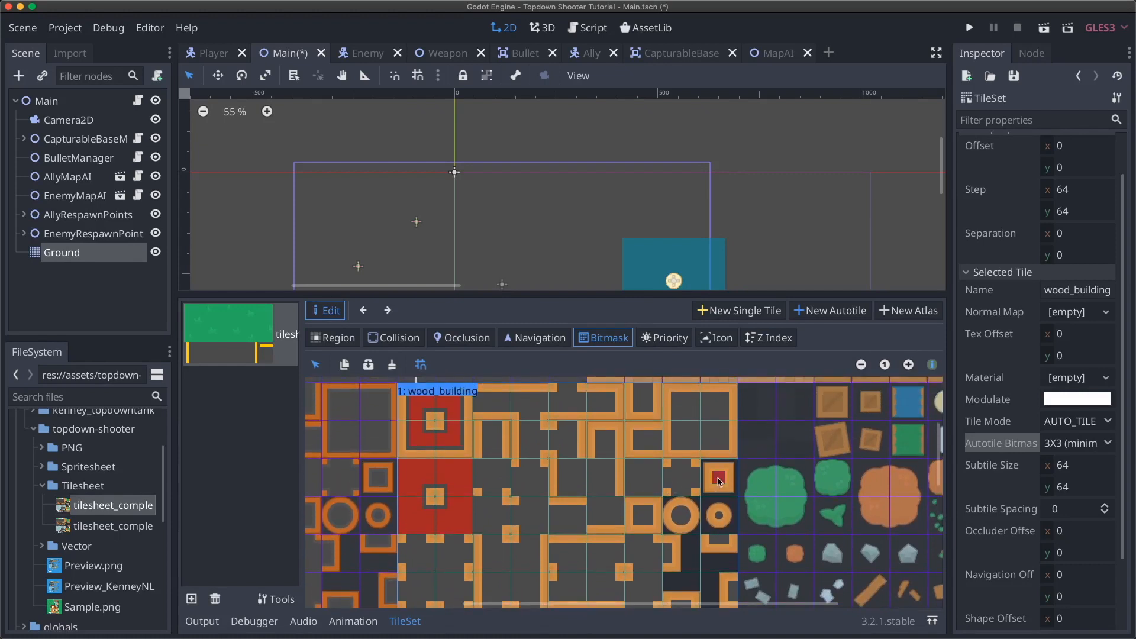
pyautogui.scroll(-1, 651, 481)
pyautogui.click(647, 487)
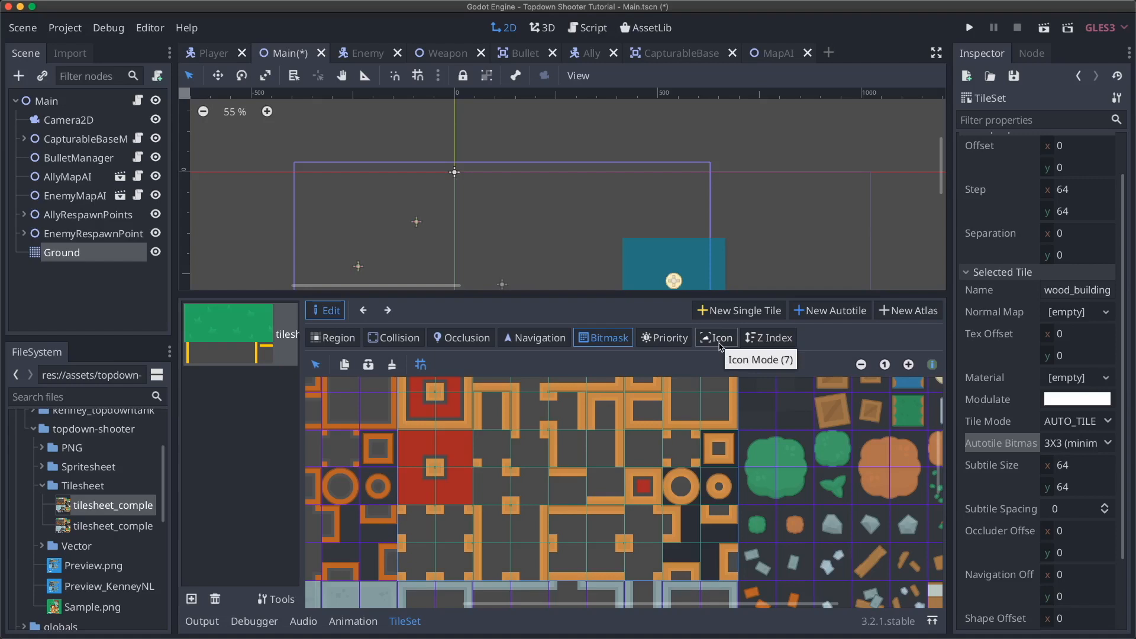
pyautogui.click(108, 253)
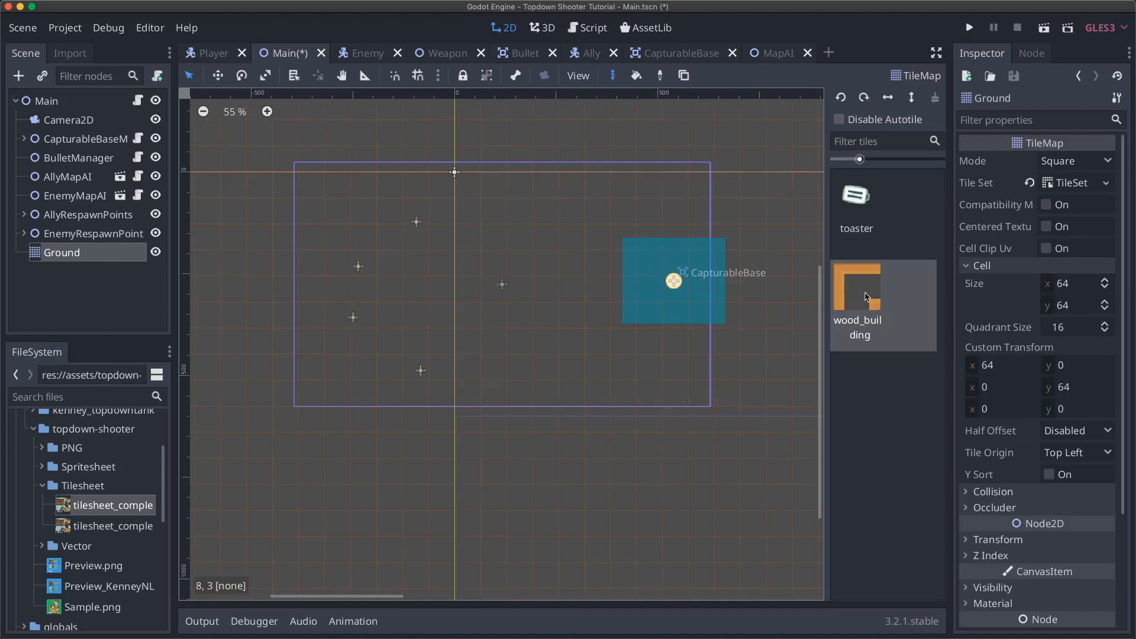
# - Reopen the Ground TileSet and select the wood_building autotile on the tilesheet
pyautogui.click(1067, 186)
pyautogui.click(264, 336)
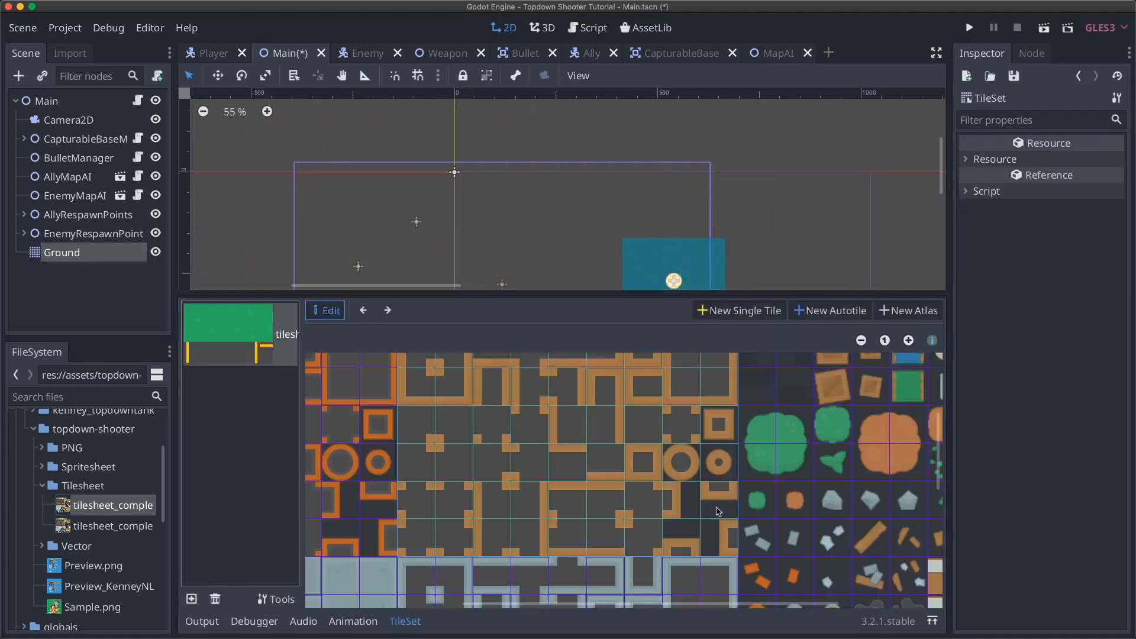
pyautogui.click(644, 464)
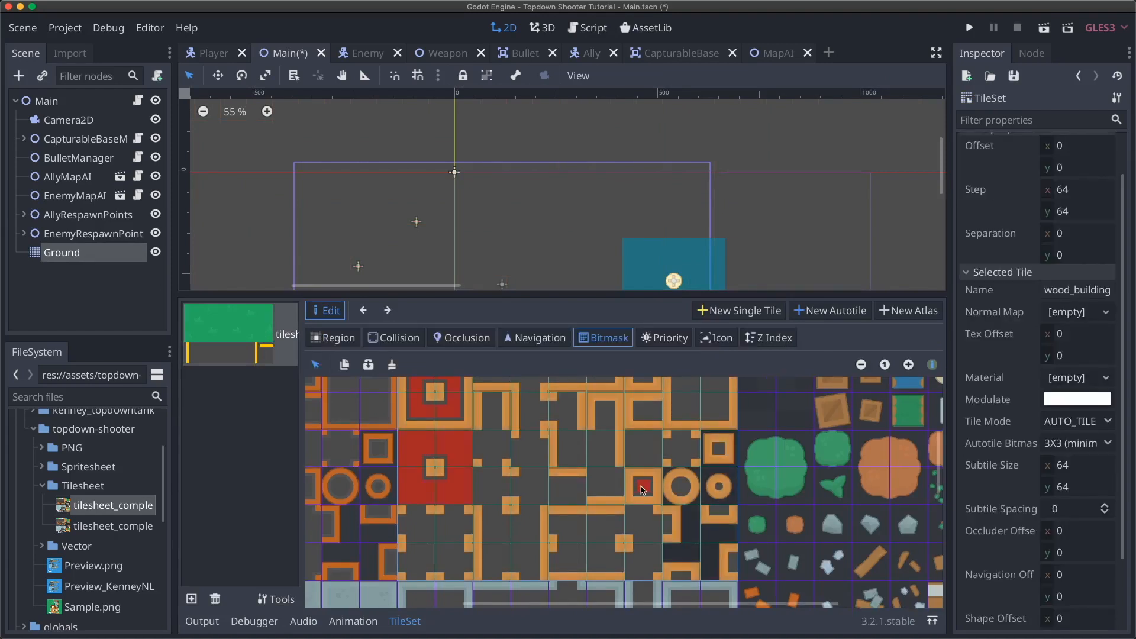
# - Set the small square wood subtile as wood_building's icon and resume bitmask editing
pyautogui.click(713, 342)
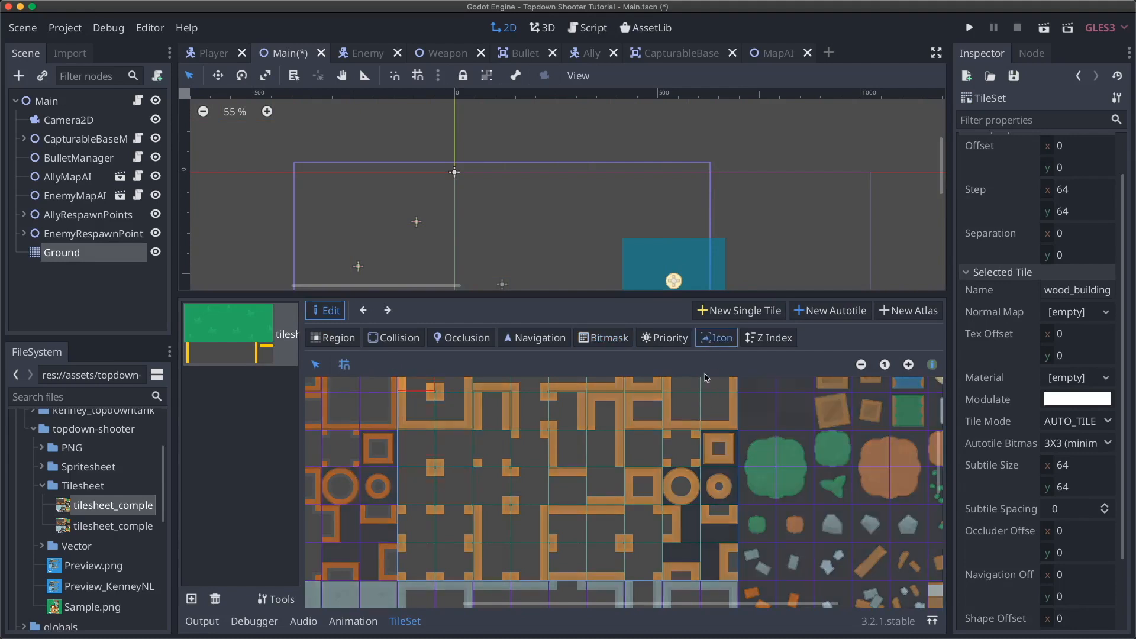
pyautogui.click(642, 499)
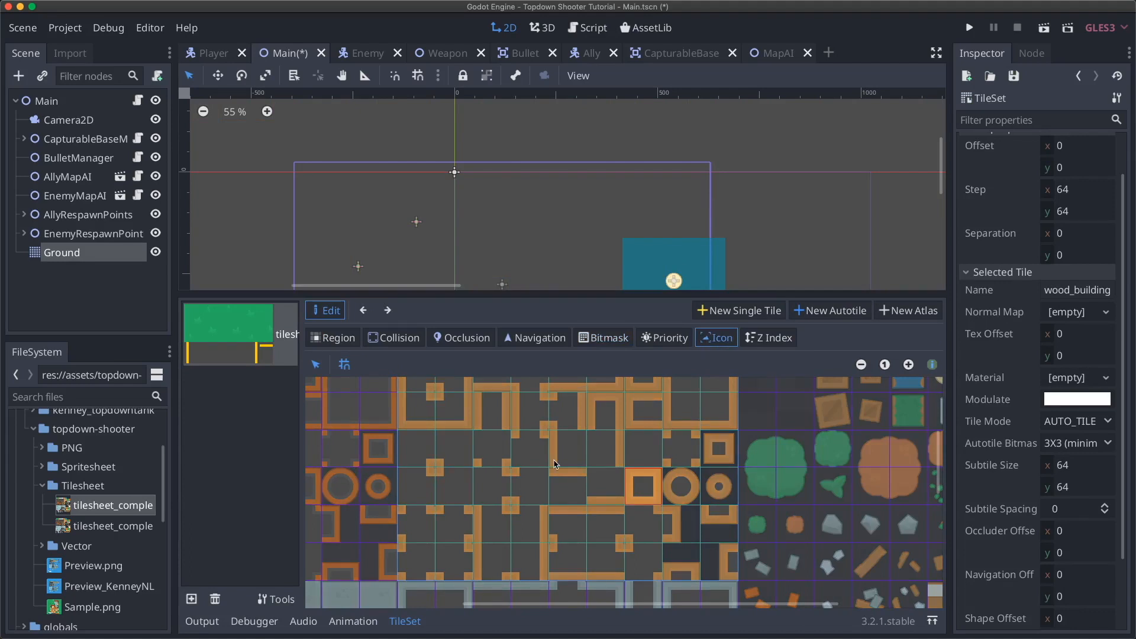
pyautogui.click(604, 337)
pyautogui.scroll(1, 529, 410)
pyautogui.scroll(1, 530, 410)
pyautogui.hscroll(-1, 529, 410)
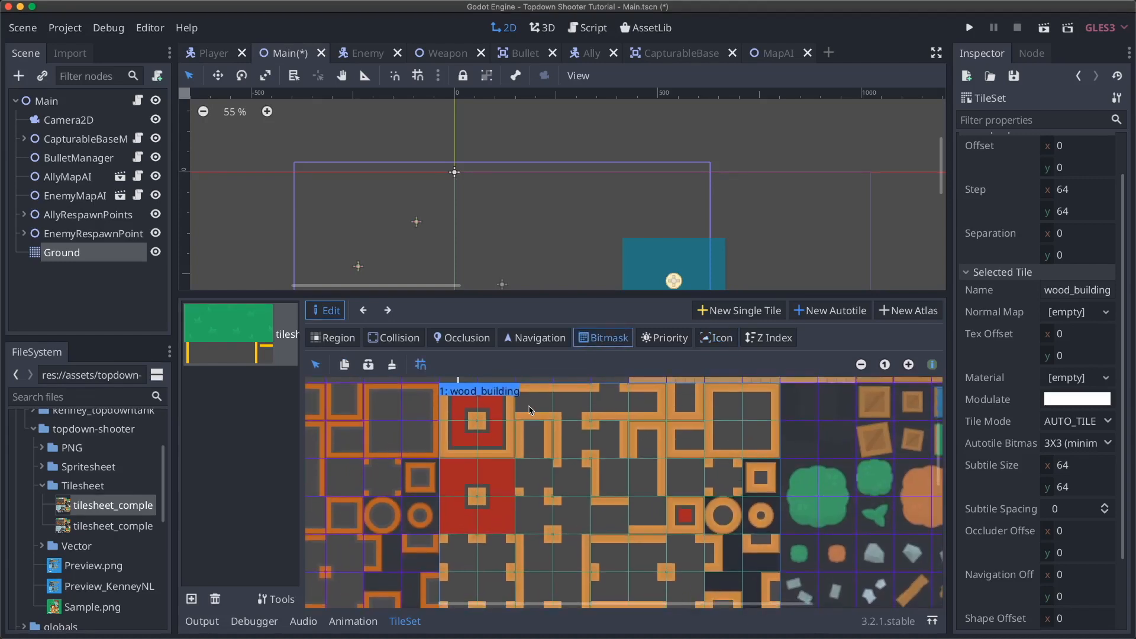
# - Paint bitmask cells across the top-row wood_building wall subtiles and the wall tiles below them
pyautogui.moveTo(522, 404); pyautogui.dragTo(644, 405)
pyautogui.click(610, 392)
pyautogui.moveTo(568, 421)
pyautogui.mouseDown()
pyautogui.moveTo(573, 447)
pyautogui.moveTo(612, 430)
pyautogui.moveTo(613, 489)
pyautogui.moveTo(640, 472)
pyautogui.moveTo(638, 491)
pyautogui.moveTo(654, 443)
pyautogui.moveTo(698, 443)
pyautogui.mouseUp()
pyautogui.click(687, 400)
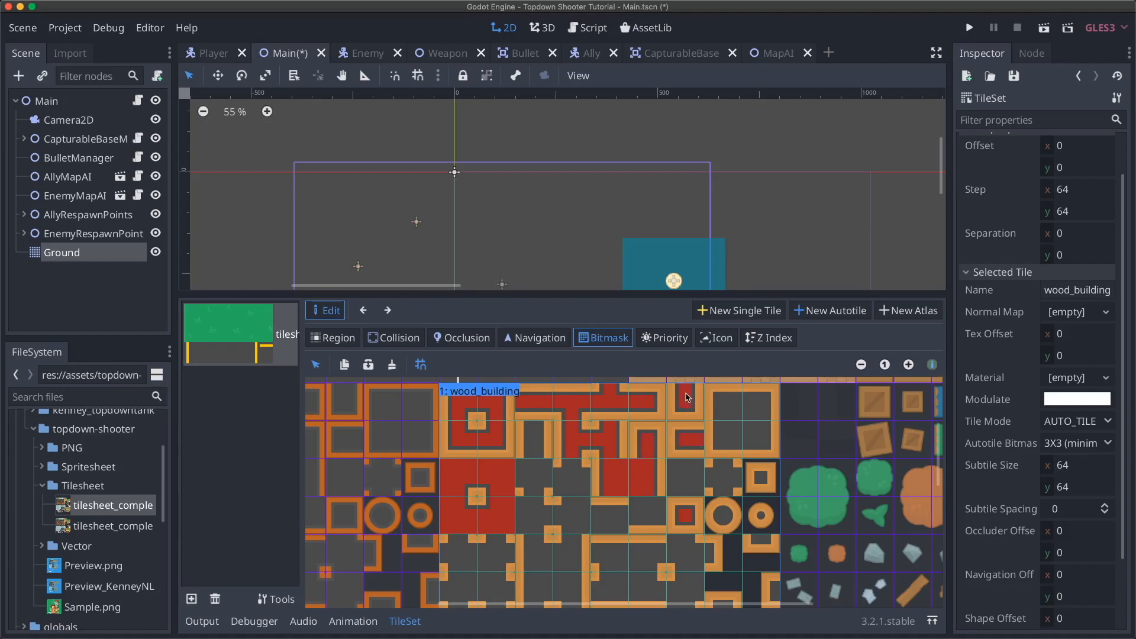
pyautogui.moveTo(672, 466)
pyautogui.mouseDown()
pyautogui.moveTo(693, 468)
pyautogui.moveTo(686, 494)
pyautogui.moveTo(691, 482)
pyautogui.moveTo(737, 483)
pyautogui.moveTo(725, 474)
pyautogui.moveTo(722, 496)
pyautogui.moveTo(664, 520)
pyautogui.moveTo(662, 509)
pyautogui.moveTo(638, 521)
pyautogui.moveTo(661, 519)
pyautogui.moveTo(598, 520)
pyautogui.moveTo(621, 523)
pyautogui.moveTo(597, 529)
pyautogui.mouseUp()
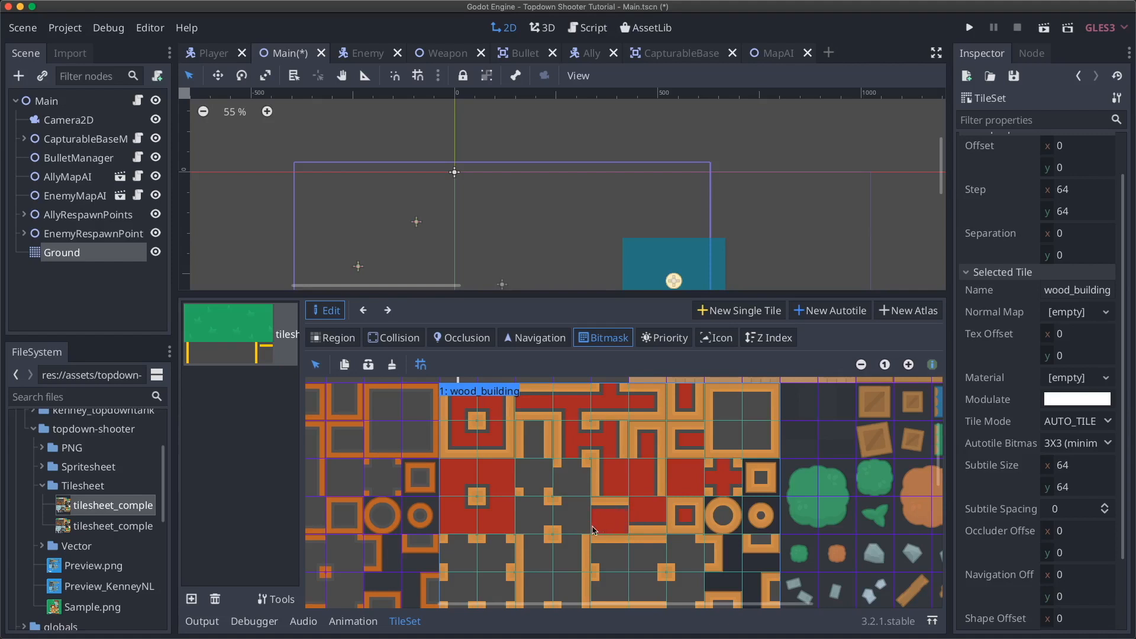
pyautogui.moveTo(572, 467)
pyautogui.mouseDown()
pyautogui.moveTo(560, 492)
pyautogui.moveTo(558, 482)
pyautogui.moveTo(580, 487)
pyautogui.mouseUp()
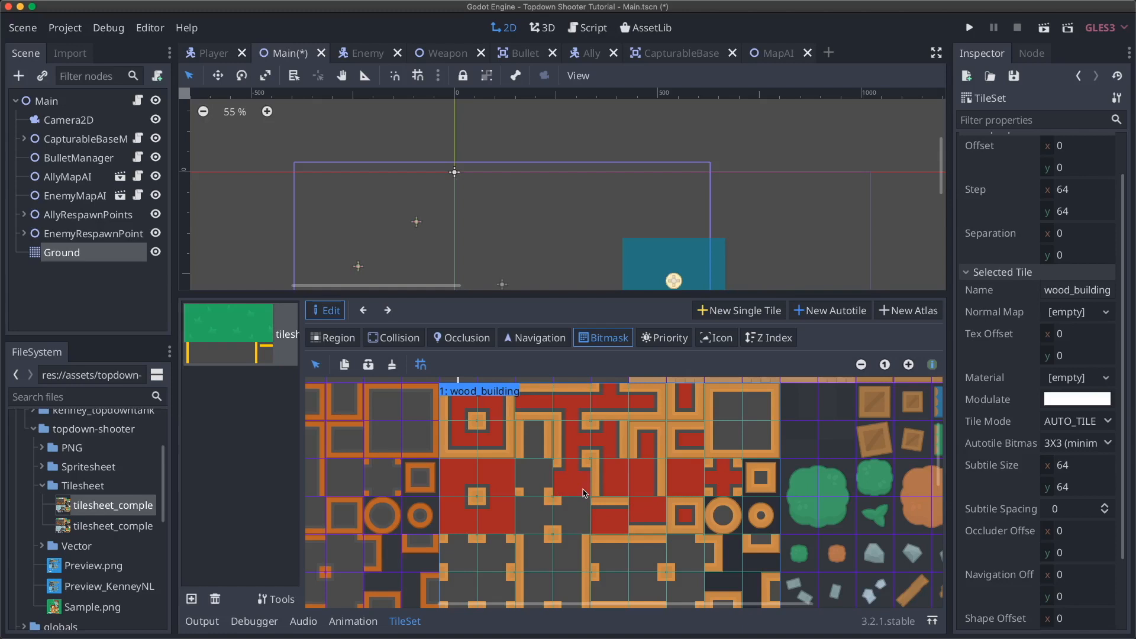
pyautogui.moveTo(519, 471)
pyautogui.mouseDown()
pyautogui.moveTo(545, 469)
pyautogui.moveTo(529, 491)
pyautogui.moveTo(536, 499)
pyautogui.moveTo(533, 438)
pyautogui.mouseUp()
# - Mark vertical strips, top rows and inner strips on the remaining wood_building tile bitmasks
pyautogui.scroll(-2, 557, 497)
pyautogui.hscroll(-2, 556, 497)
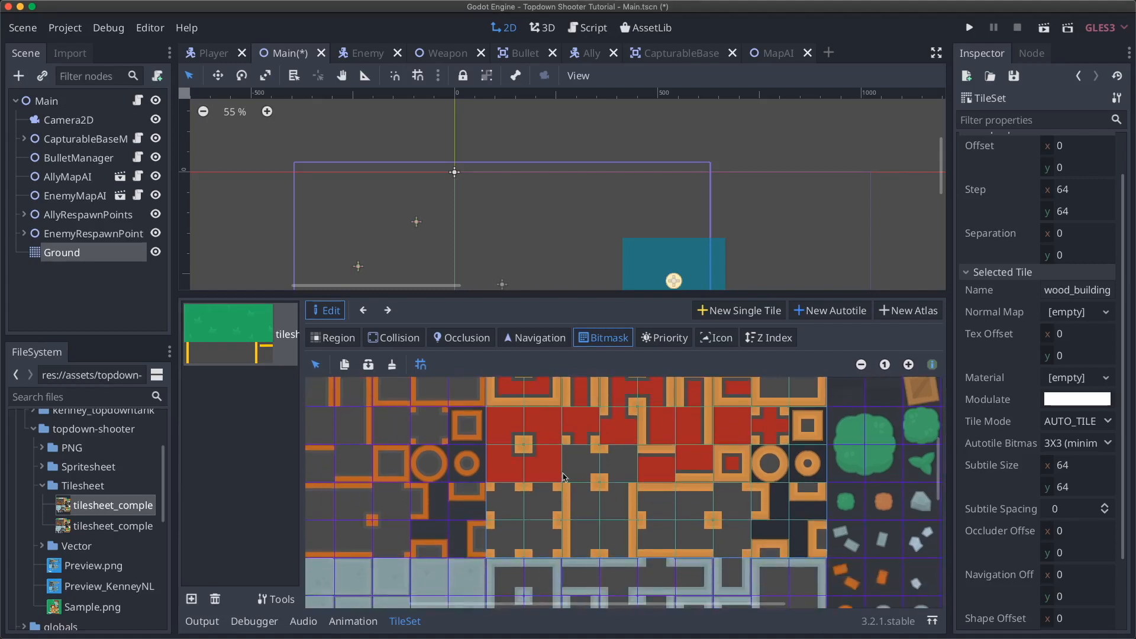
pyautogui.click(583, 463)
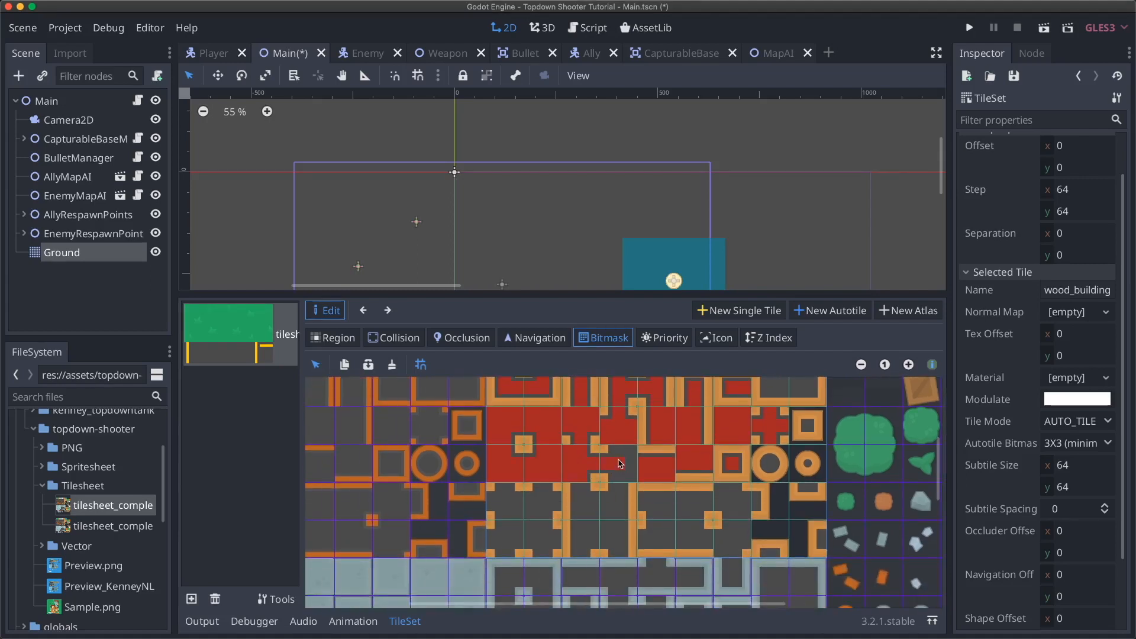
pyautogui.moveTo(622, 479)
pyautogui.mouseDown()
pyautogui.moveTo(620, 549)
pyautogui.moveTo(608, 513)
pyautogui.moveTo(578, 500)
pyautogui.moveTo(587, 552)
pyautogui.mouseUp()
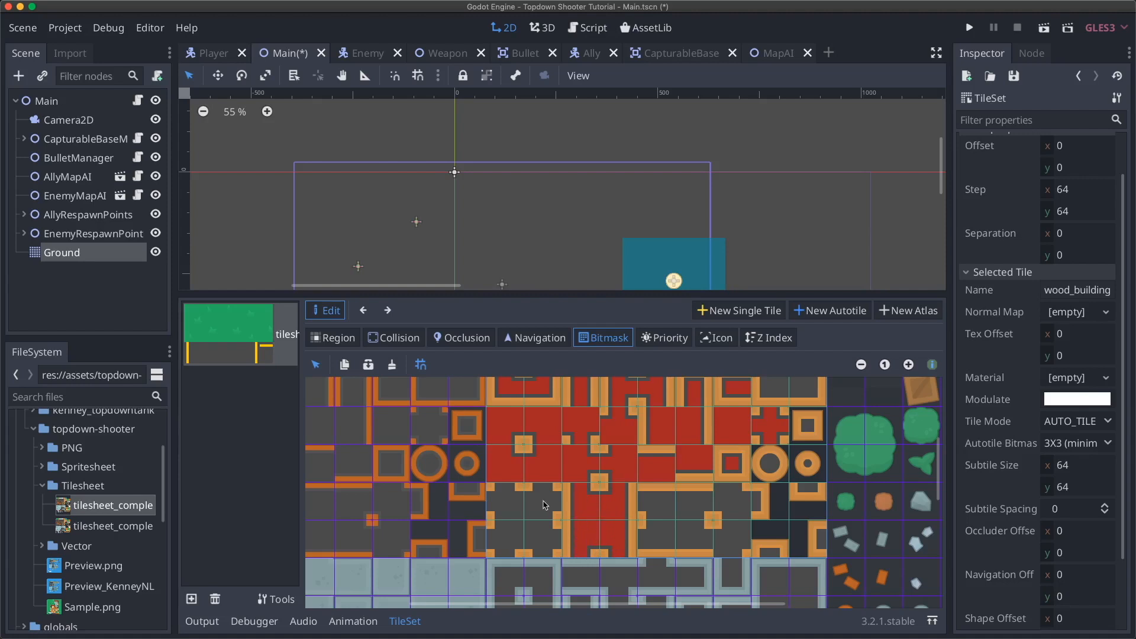
pyautogui.moveTo(543, 494)
pyautogui.mouseDown()
pyautogui.moveTo(555, 506)
pyautogui.moveTo(497, 505)
pyautogui.moveTo(509, 495)
pyautogui.moveTo(505, 552)
pyautogui.moveTo(496, 543)
pyautogui.moveTo(554, 544)
pyautogui.moveTo(545, 555)
pyautogui.mouseUp()
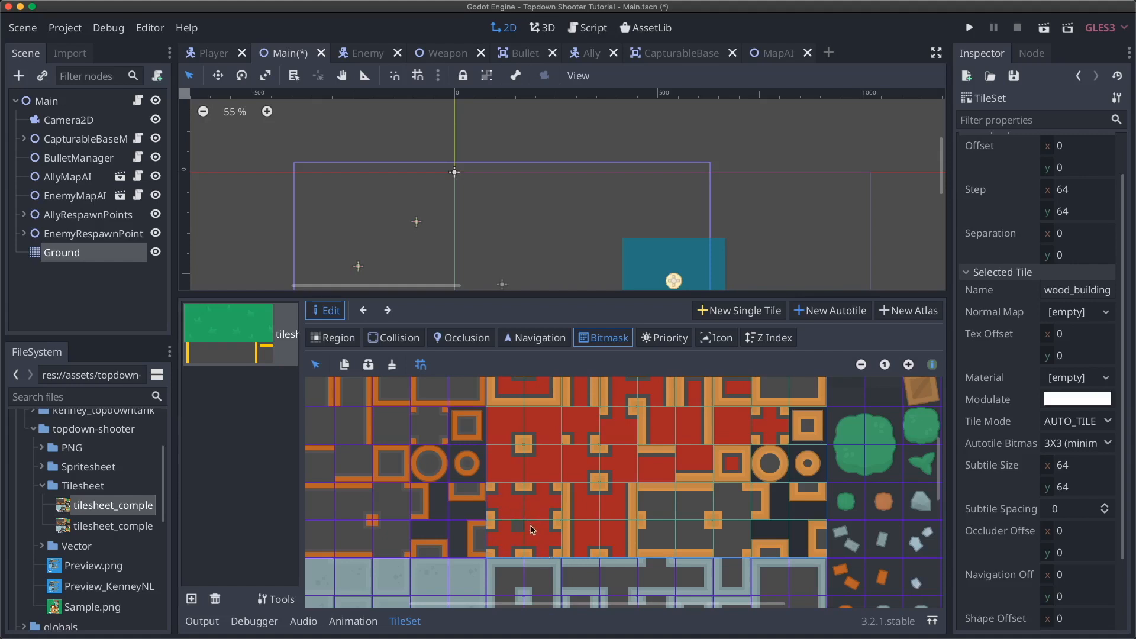
pyautogui.moveTo(645, 504); pyautogui.dragTo(744, 507)
pyautogui.click(728, 491)
pyautogui.moveTo(654, 514)
pyautogui.mouseDown()
pyautogui.moveTo(645, 540)
pyautogui.moveTo(733, 540)
pyautogui.moveTo(724, 557)
pyautogui.moveTo(739, 546)
pyautogui.mouseUp()
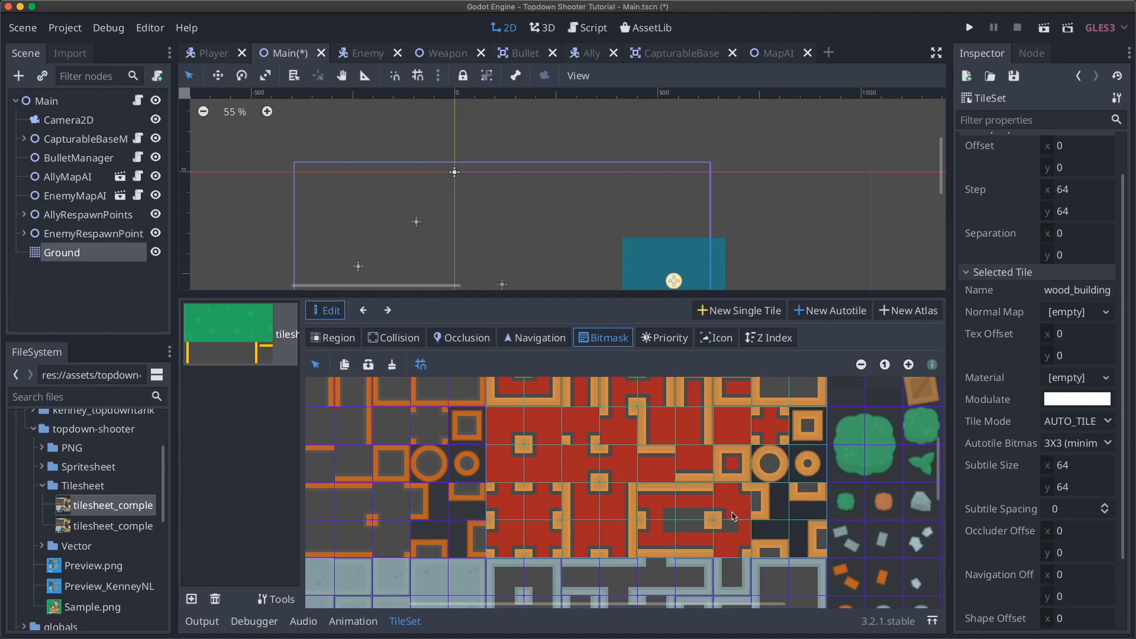
pyautogui.moveTo(697, 531)
pyautogui.mouseDown()
pyautogui.moveTo(675, 515)
pyautogui.moveTo(683, 531)
pyautogui.mouseUp()
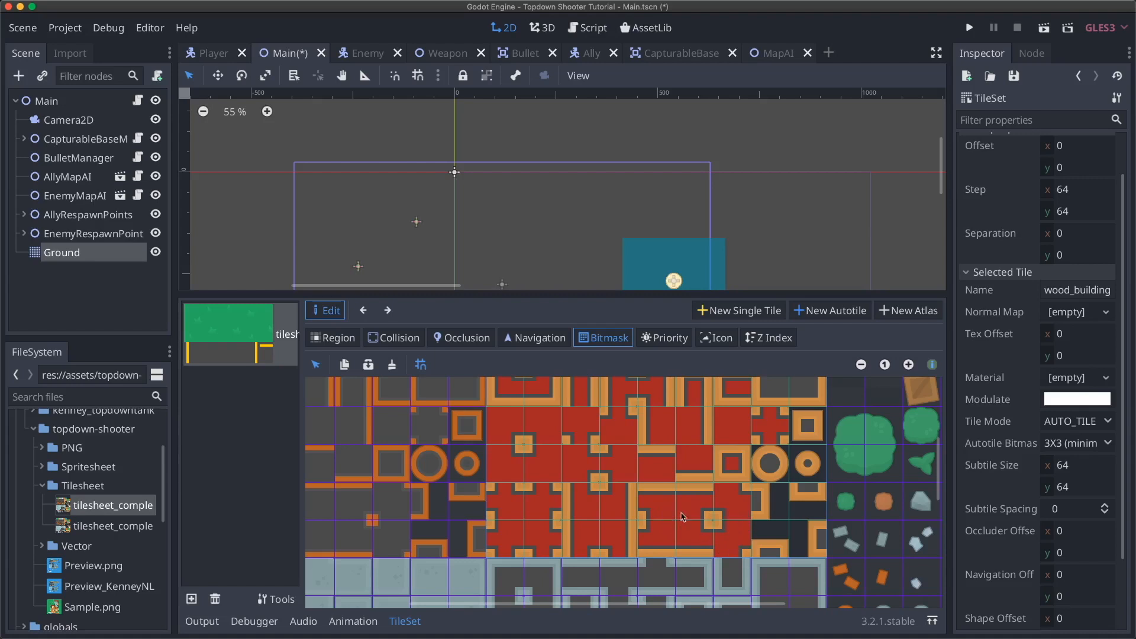
# - Mark the square tile's edges and centre, leaving the donut tiles' centre cells unmarked
pyautogui.scroll(2, 681, 515)
pyautogui.scroll(-4, 679, 505)
pyautogui.hscroll(3, 679, 504)
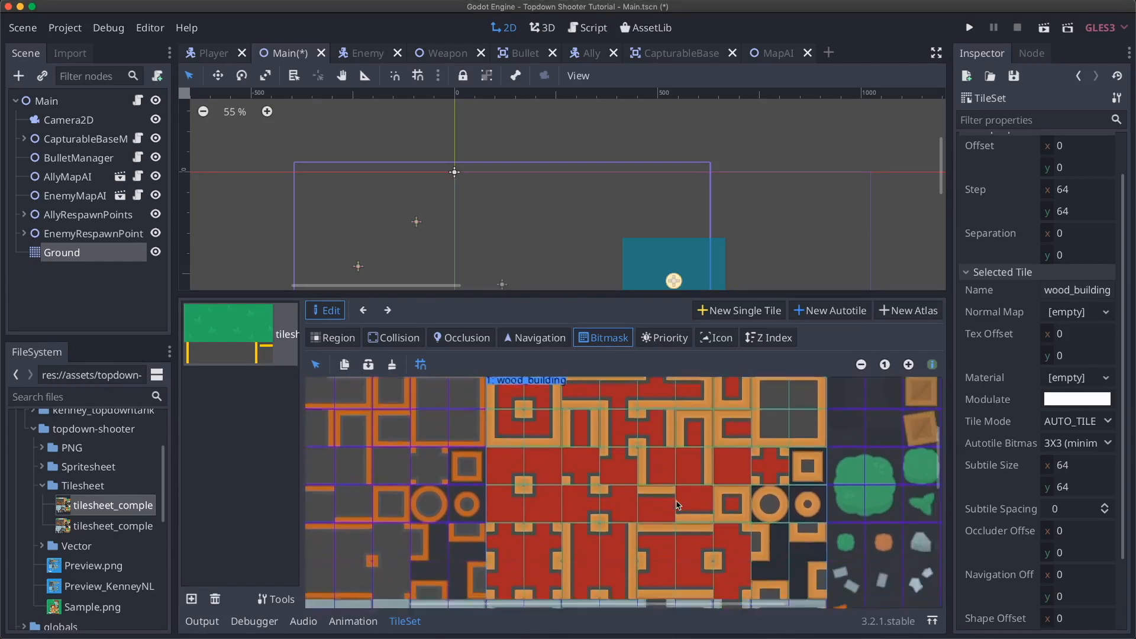
pyautogui.scroll(3, 679, 504)
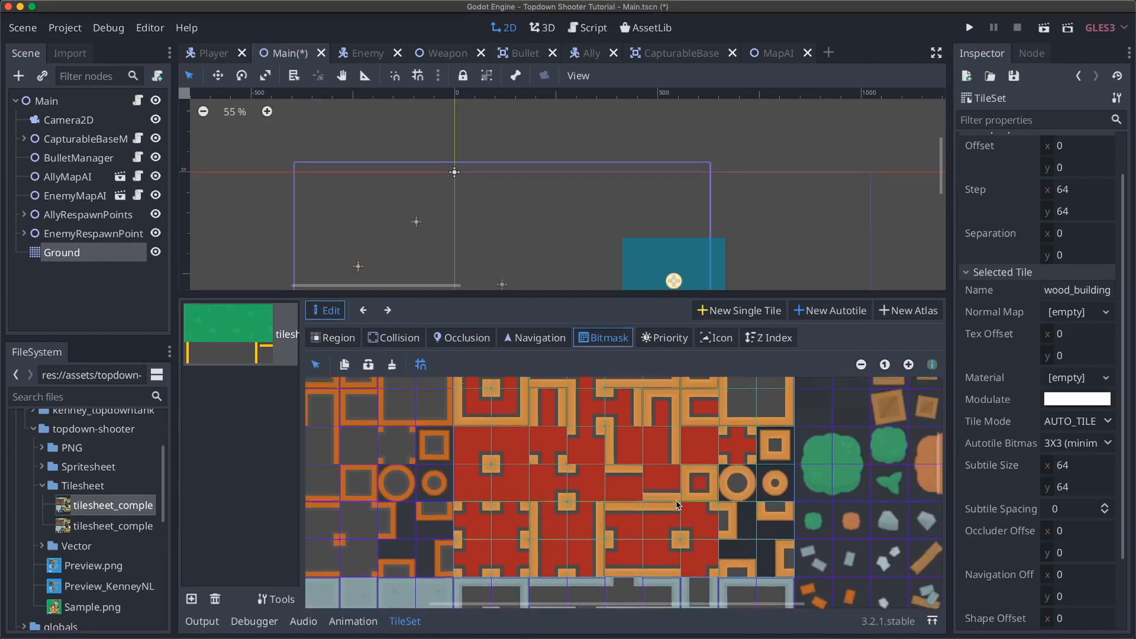
pyautogui.moveTo(716, 477)
pyautogui.mouseDown()
pyautogui.moveTo(728, 433)
pyautogui.moveTo(761, 431)
pyautogui.moveTo(752, 465)
pyautogui.moveTo(741, 466)
pyautogui.moveTo(744, 445)
pyautogui.moveTo(757, 461)
pyautogui.mouseUp()
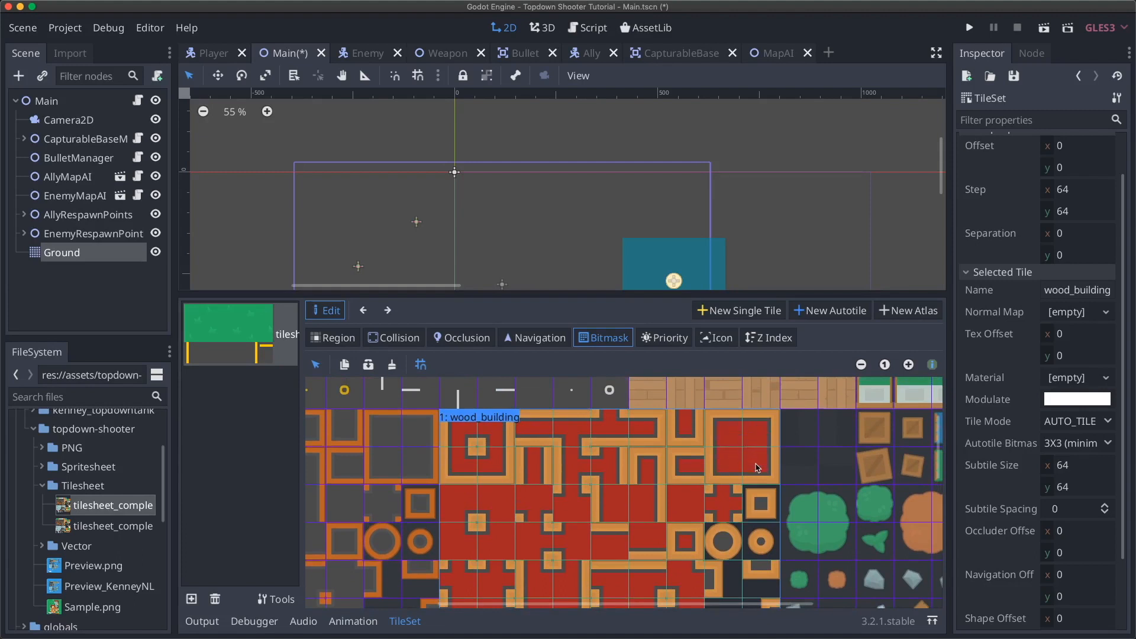
pyautogui.scroll(-3, 645, 479)
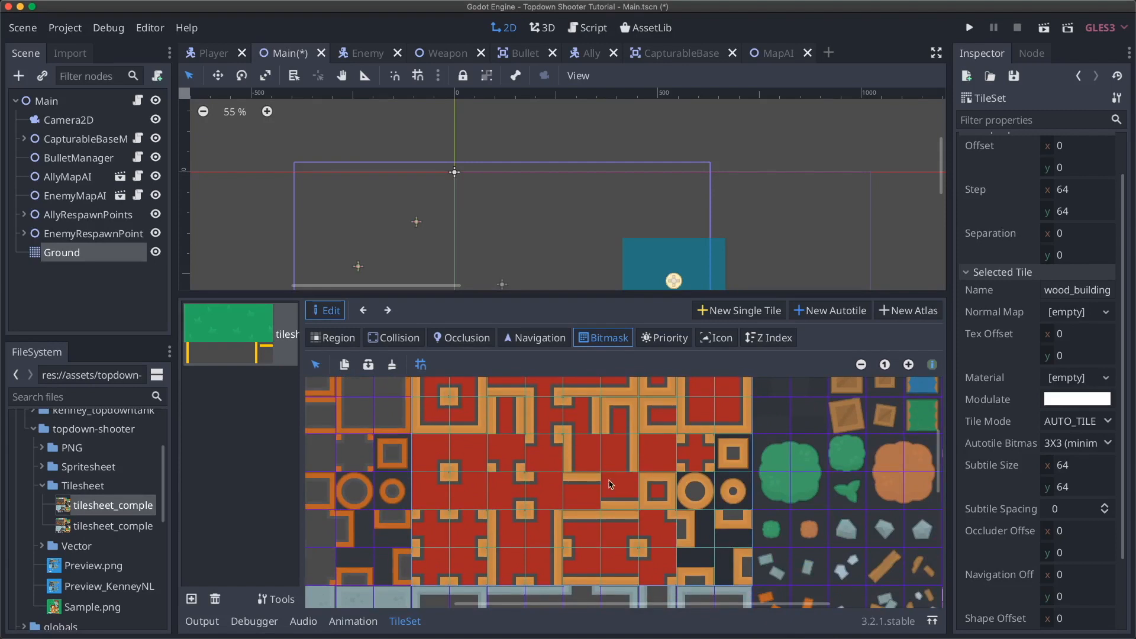
pyautogui.click(658, 492)
pyautogui.rightClick(659, 492)
pyautogui.click(733, 492)
pyautogui.click(735, 454)
pyautogui.rightClick(735, 493)
# - Bring the upper atlas tiles back into view and return to the Ground TileMap
pyautogui.scroll(-3, 719, 527)
pyautogui.hscroll(-2, 719, 527)
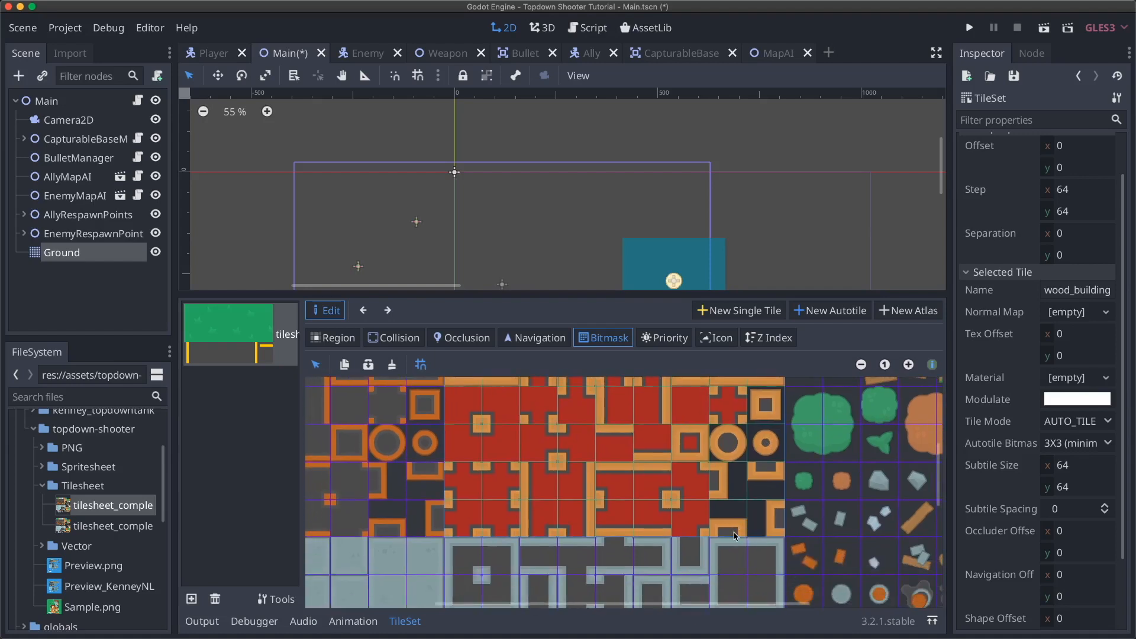
pyautogui.moveTo(714, 482); pyautogui.dragTo(711, 537, button='middle')
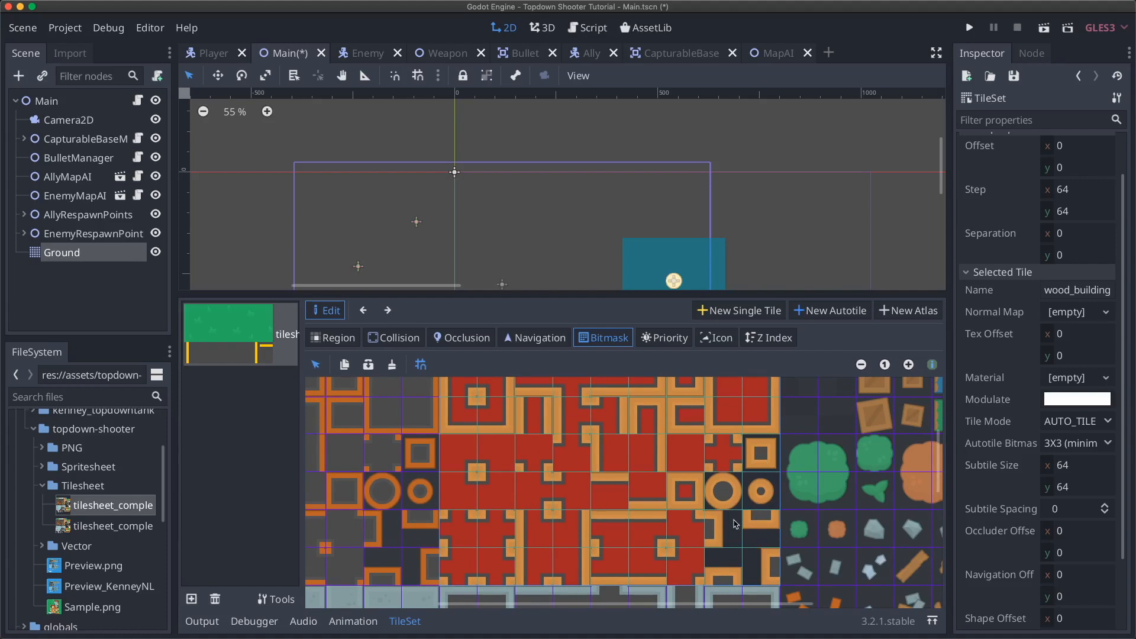
pyautogui.scroll(3, 640, 504)
pyautogui.hscroll(-2, 640, 504)
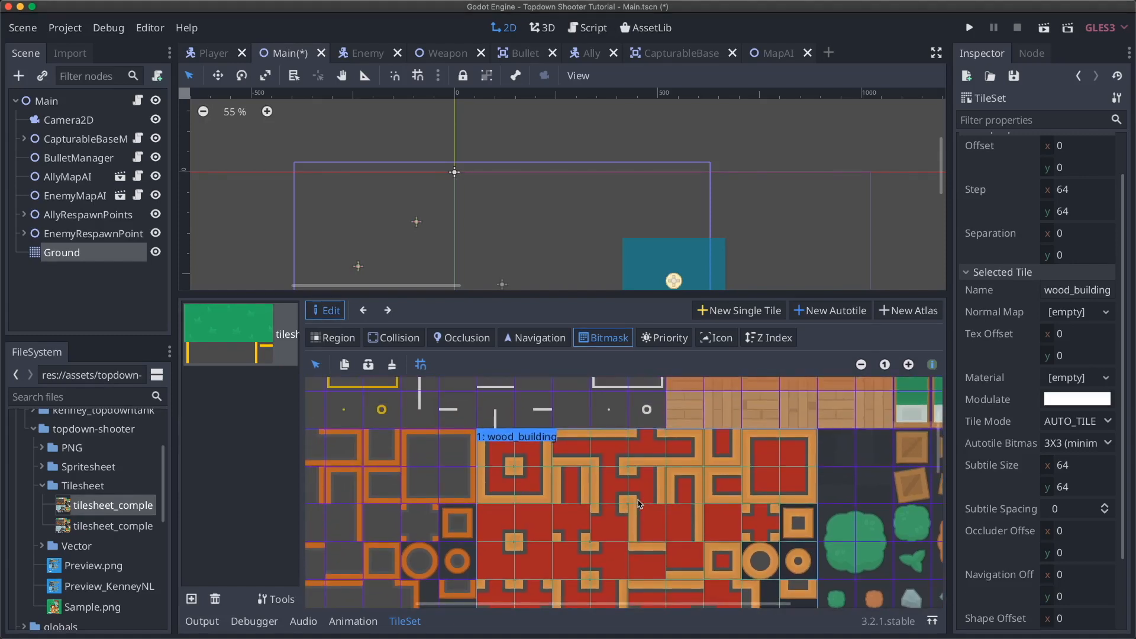
pyautogui.click(94, 256)
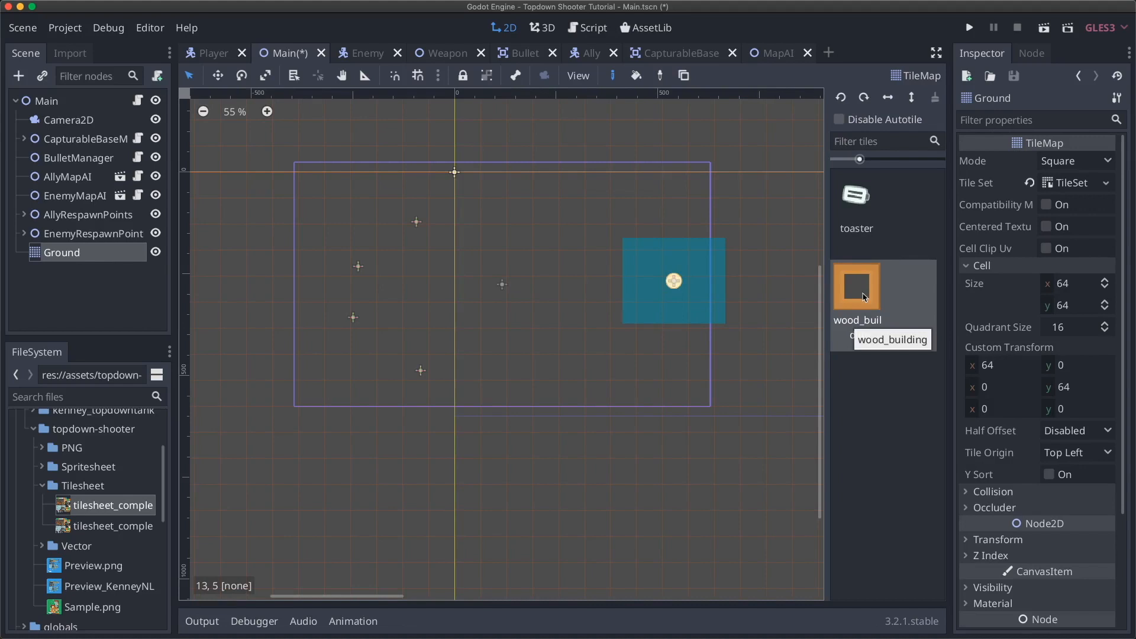
# - Paint the first wood_building wall tiles and join the right-hand pieces into the outline
pyautogui.moveTo(467, 218)
pyautogui.mouseDown()
pyautogui.moveTo(522, 216)
pyautogui.moveTo(522, 239)
pyautogui.moveTo(494, 252)
pyautogui.moveTo(545, 237)
pyautogui.moveTo(546, 213)
pyautogui.moveTo(572, 213)
pyautogui.moveTo(570, 199)
pyautogui.moveTo(520, 261)
pyautogui.moveTo(521, 294)
pyautogui.moveTo(546, 291)
pyautogui.mouseUp()
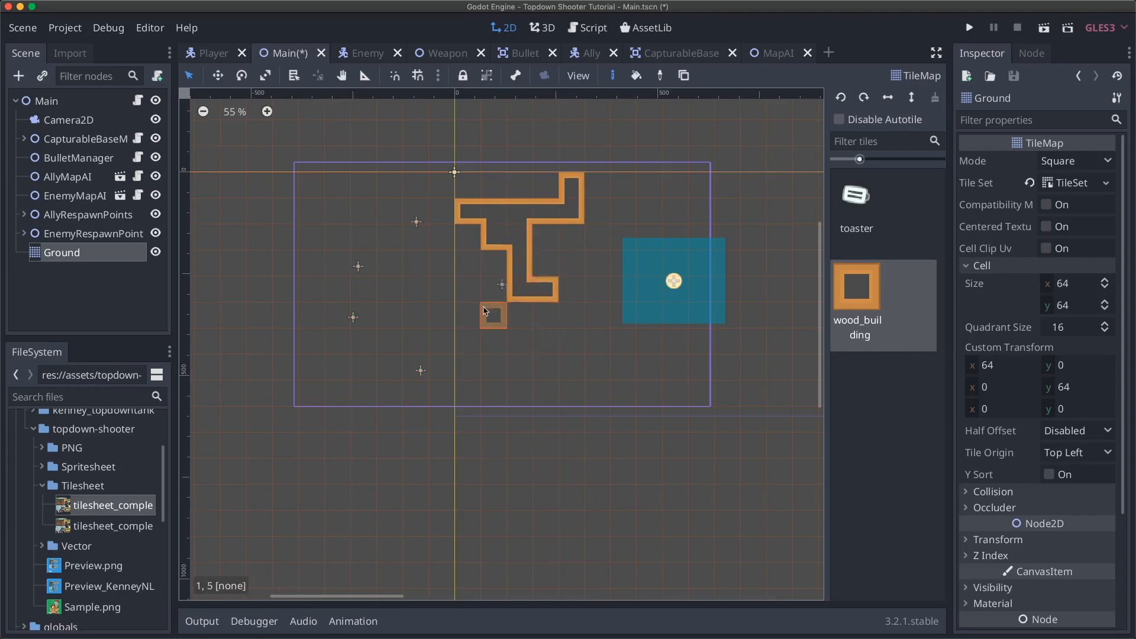
pyautogui.click(491, 289)
pyautogui.click(520, 314)
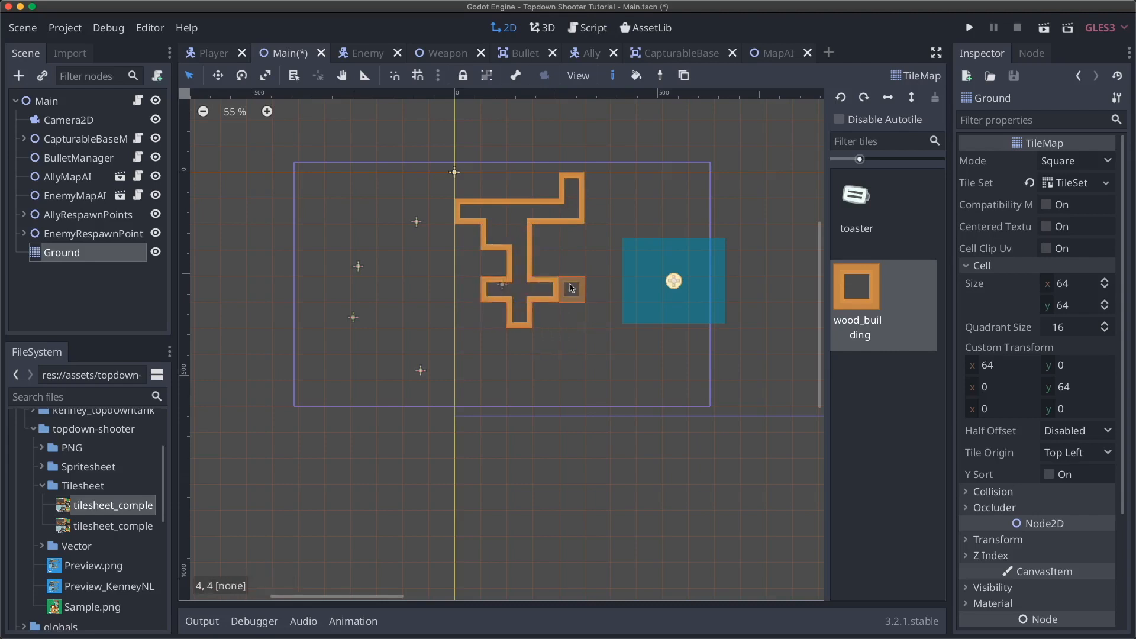
pyautogui.click(572, 262)
pyautogui.click(598, 315)
pyautogui.click(573, 296)
pyautogui.click(599, 300)
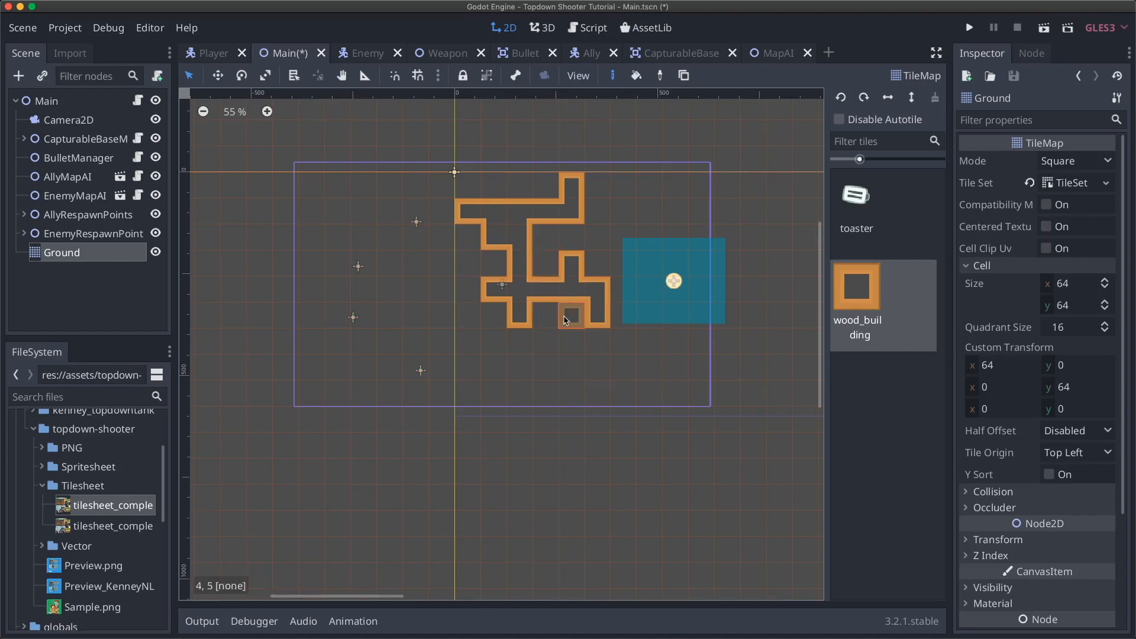
# - Extend the wall down the left side and along the bottom to close the rooms
pyautogui.moveTo(518, 334)
pyautogui.mouseDown()
pyautogui.moveTo(517, 363)
pyautogui.moveTo(466, 362)
pyautogui.moveTo(468, 302)
pyautogui.mouseUp()
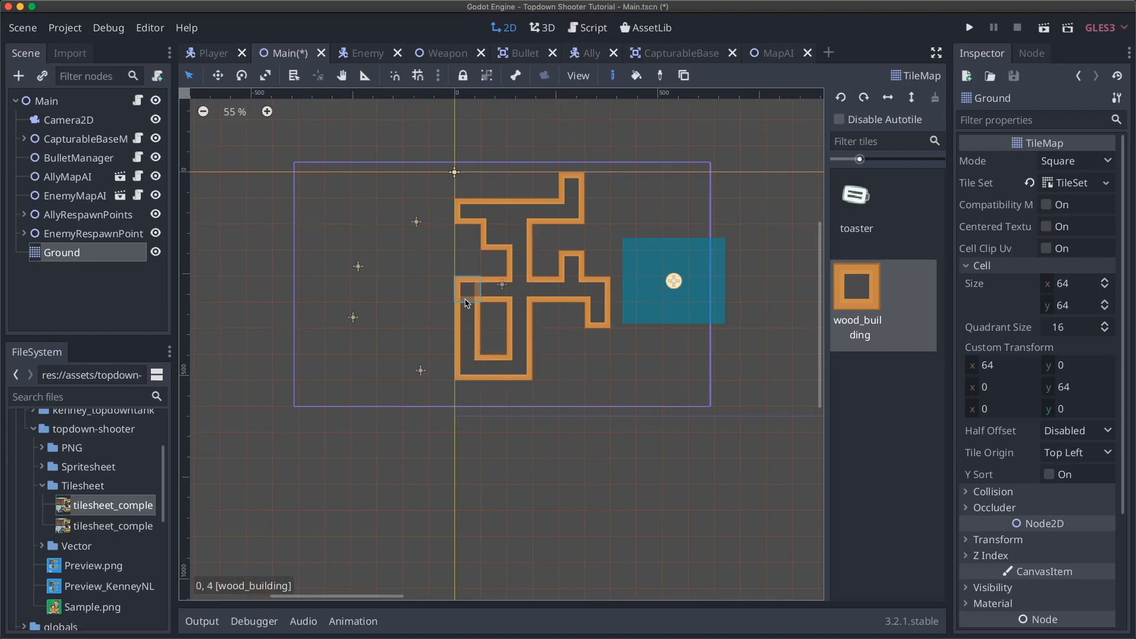
pyautogui.click(494, 342)
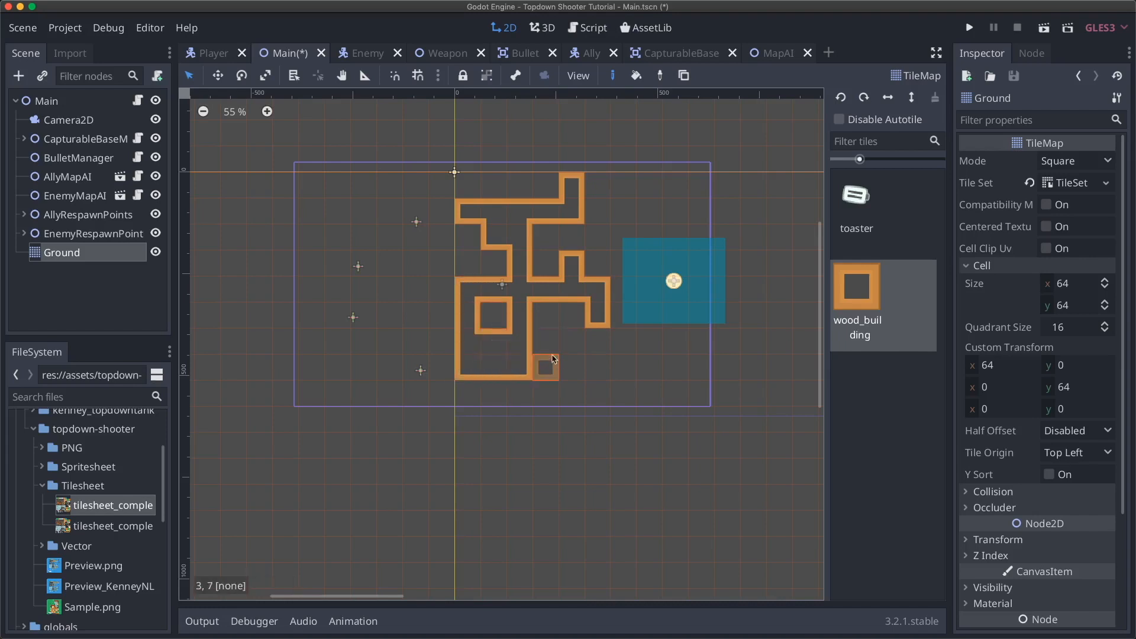
pyautogui.moveTo(543, 350); pyautogui.dragTo(601, 348)
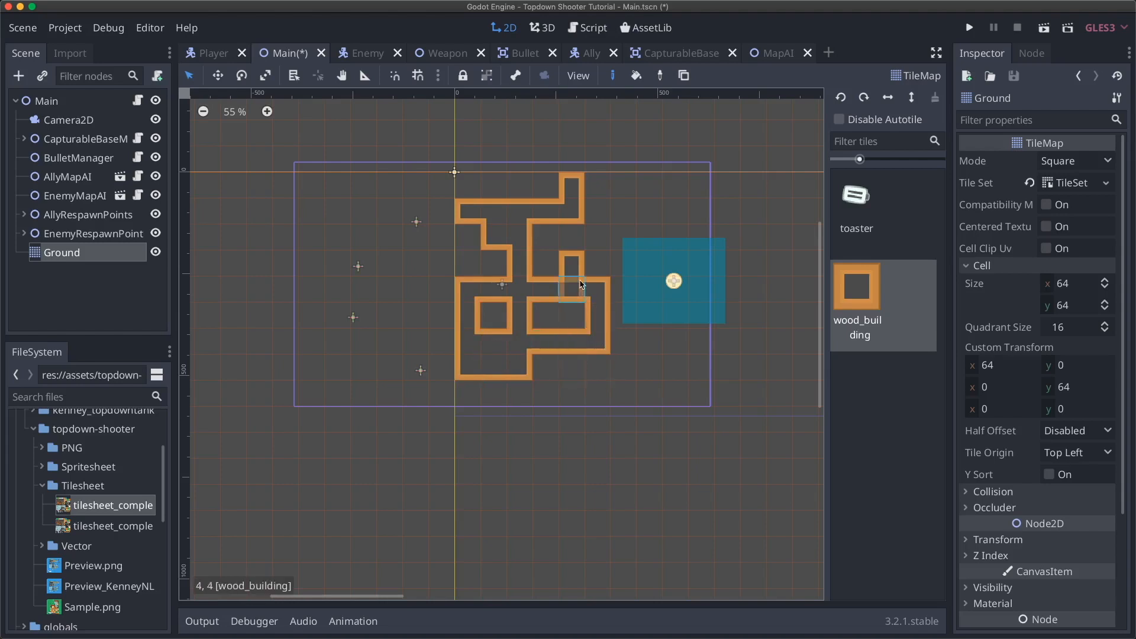
pyautogui.scroll(1, 581, 284)
pyautogui.scroll(2, 581, 284)
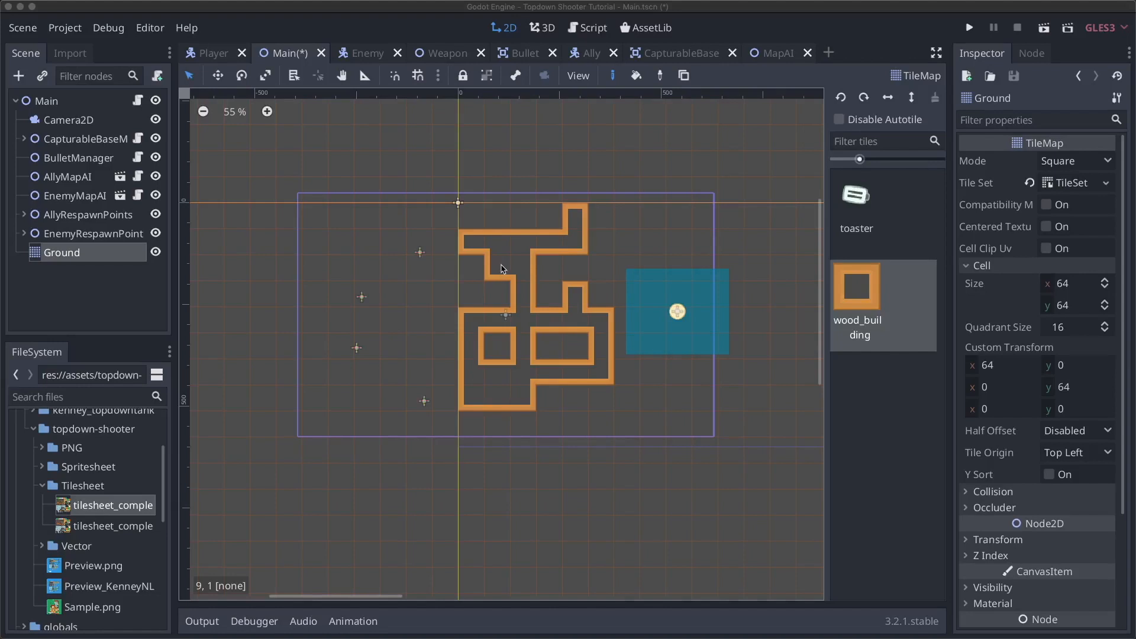
# - Paint a stepped wood_building wall from the top-left corner, then erase it
pyautogui.click(484, 280)
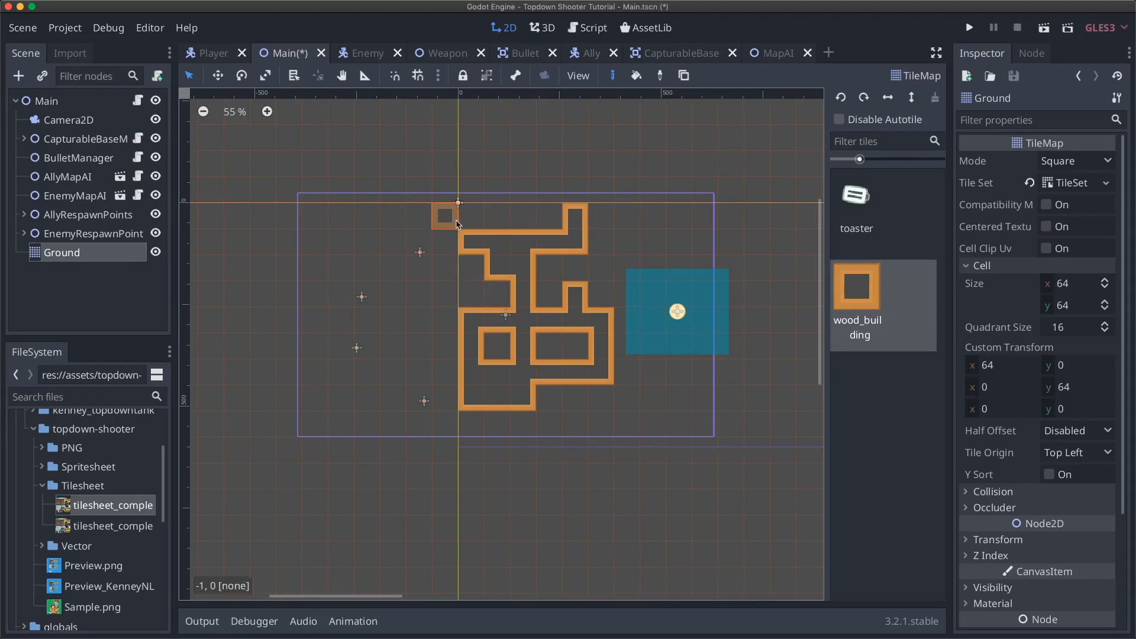
pyautogui.scroll(1, 480, 233)
pyautogui.scroll(1, 481, 233)
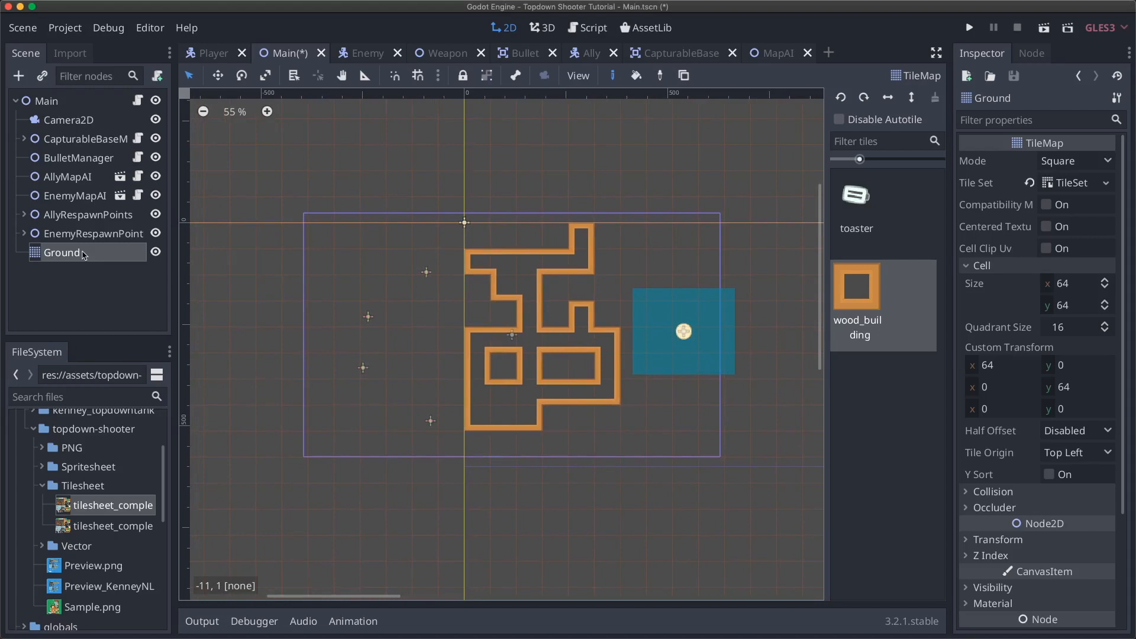
pyautogui.moveTo(318, 242)
pyautogui.mouseDown()
pyautogui.moveTo(378, 262)
pyautogui.moveTo(401, 291)
pyautogui.mouseUp()
pyautogui.moveTo(400, 291)
pyautogui.mouseDown(button='right')
pyautogui.moveTo(398, 256)
pyautogui.moveTo(350, 261)
pyautogui.moveTo(348, 240)
pyautogui.moveTo(321, 236)
pyautogui.moveTo(398, 312)
pyautogui.mouseUp(button='right')
# - Try a straight line and a rectangle fill of wall tiles, then erase all the wall tiles
pyautogui.moveTo(320, 228)
pyautogui.keyDown('shift'); pyautogui.mouseDown()
pyautogui.moveTo(476, 236)
pyautogui.moveTo(381, 476)
pyautogui.moveTo(438, 356)
pyautogui.moveTo(315, 242)
pyautogui.moveTo(332, 237)
pyautogui.mouseUp(); pyautogui.keyUp('shift')
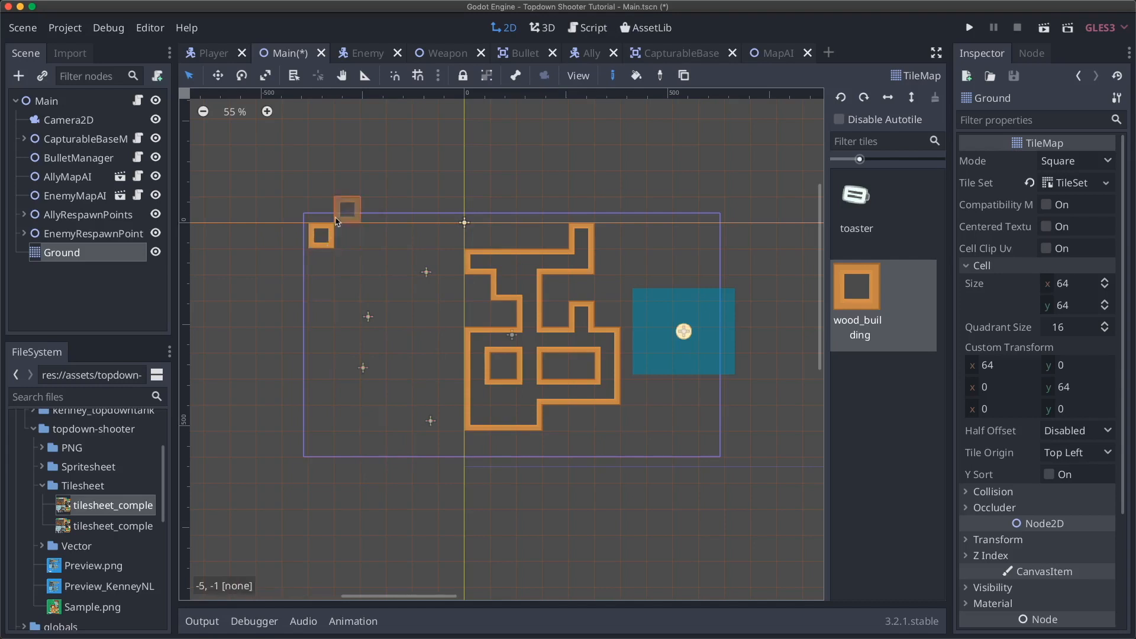
pyautogui.moveTo(318, 152)
pyautogui.keyDown('ctrl'); pyautogui.keyDown('shift'); pyautogui.mouseDown()
pyautogui.moveTo(402, 196)
pyautogui.moveTo(393, 229)
pyautogui.moveTo(515, 127)
pyautogui.moveTo(247, 167)
pyautogui.moveTo(326, 210)
pyautogui.moveTo(352, 186)
pyautogui.moveTo(435, 214)
pyautogui.mouseUp(); pyautogui.keyUp('shift'); pyautogui.keyUp('ctrl')
pyautogui.moveTo(376, 233)
pyautogui.keyDown('ctrl'); pyautogui.keyDown('shift'); pyautogui.mouseDown()
pyautogui.moveTo(424, 260)
pyautogui.moveTo(349, 314)
pyautogui.moveTo(322, 313)
pyautogui.mouseUp(); pyautogui.keyUp('shift'); pyautogui.keyUp('ctrl')
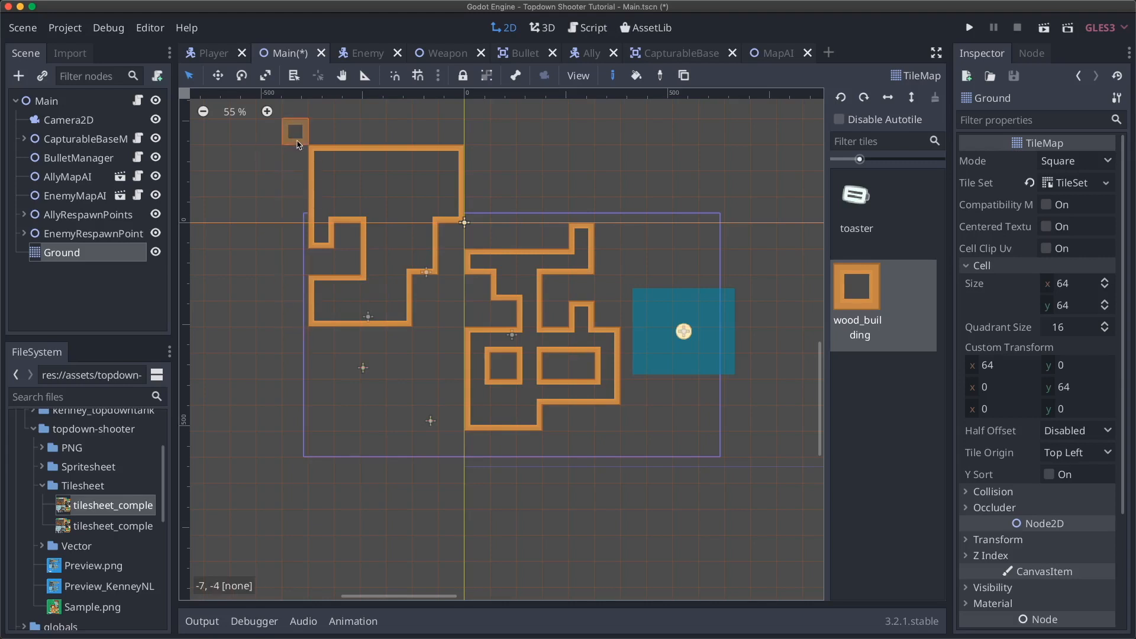
pyautogui.moveTo(299, 145)
pyautogui.mouseDown(button='right')
pyautogui.moveTo(334, 228)
pyautogui.moveTo(508, 263)
pyautogui.moveTo(516, 296)
pyautogui.mouseUp(button='right')
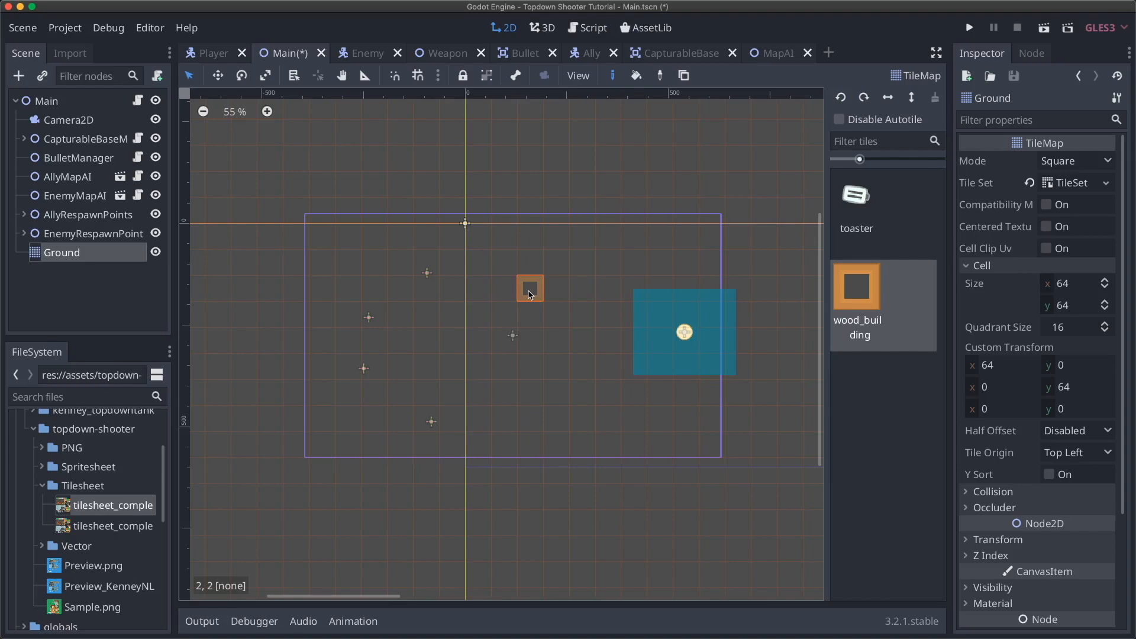
pyautogui.click(68, 263)
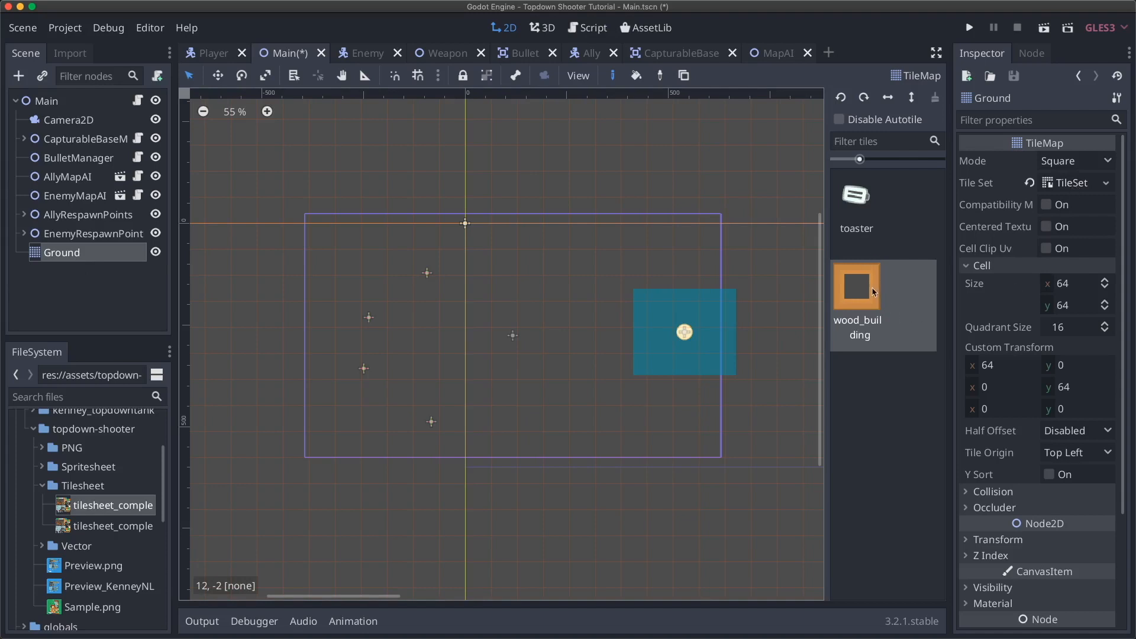
# - Duplicate the Ground tilemap and rename the copy 'Walls'
pyautogui.click(71, 254)
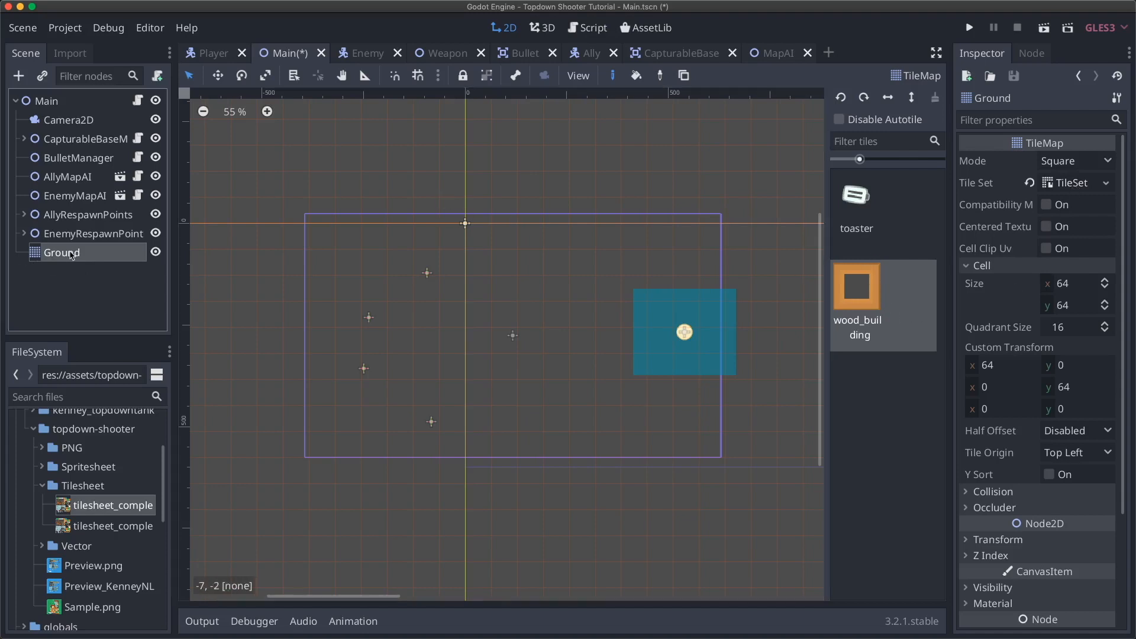
pyautogui.press('super+d')
pyautogui.doubleClick(91, 271)
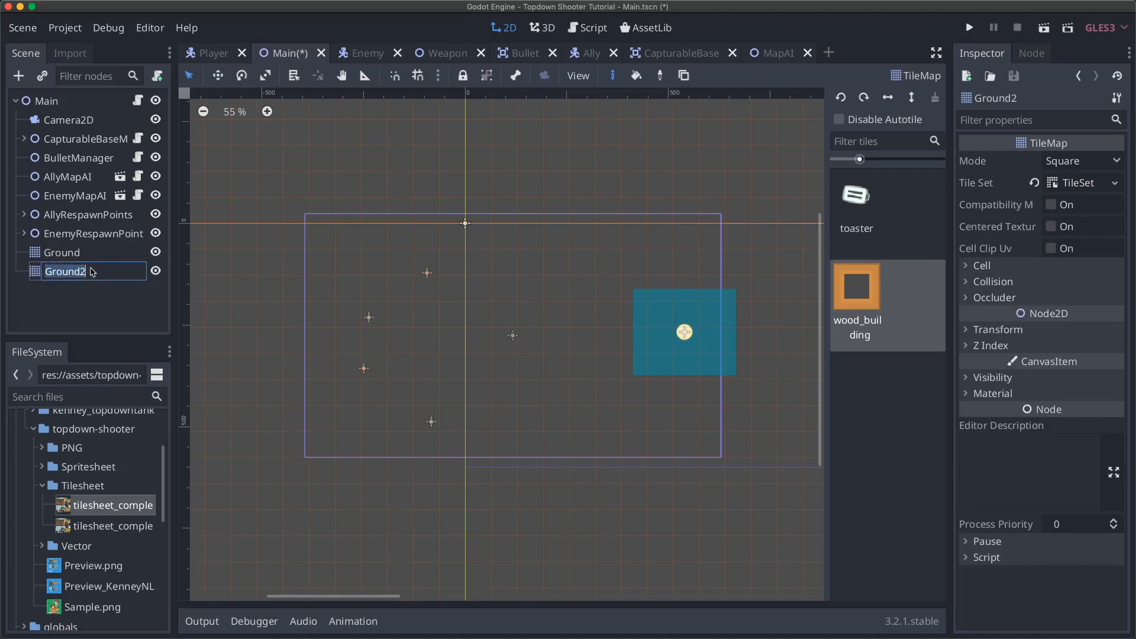
pyautogui.write('Walls')
pyautogui.press('Return')
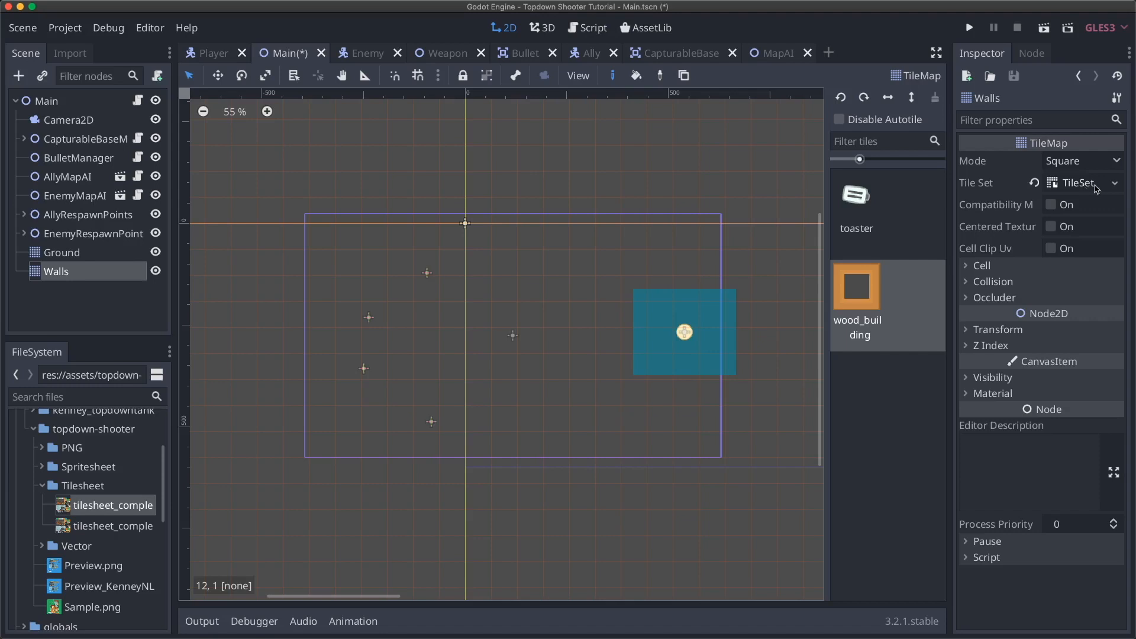
# - Test-paint a small ring of wall tiles on Walls, undo it, and select Ground
pyautogui.click(1095, 186)
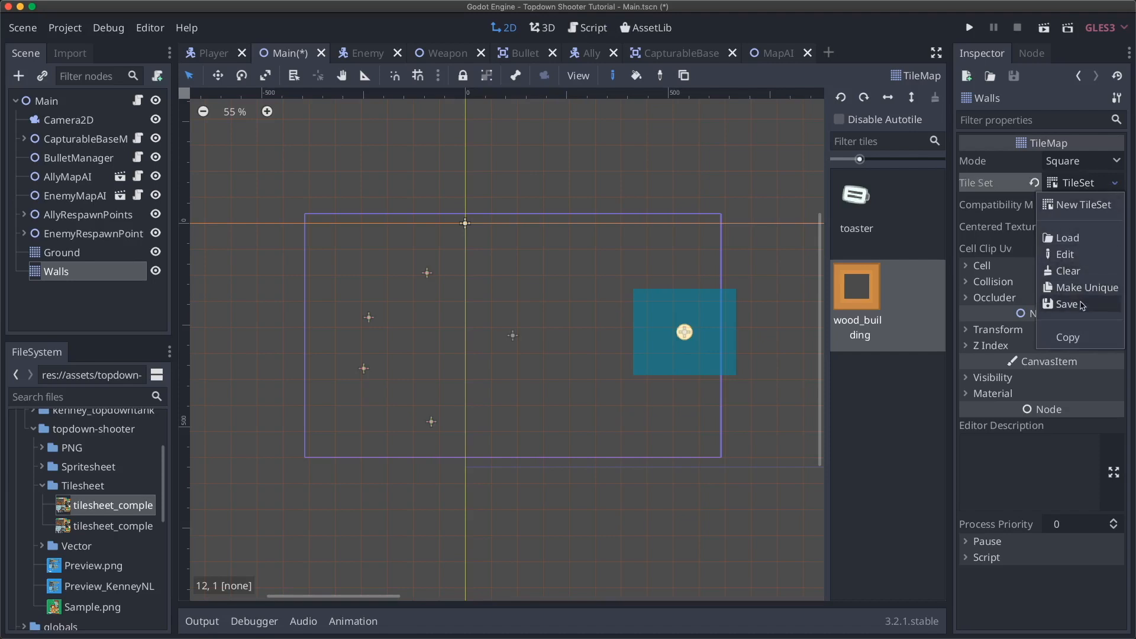
pyautogui.click(1038, 98)
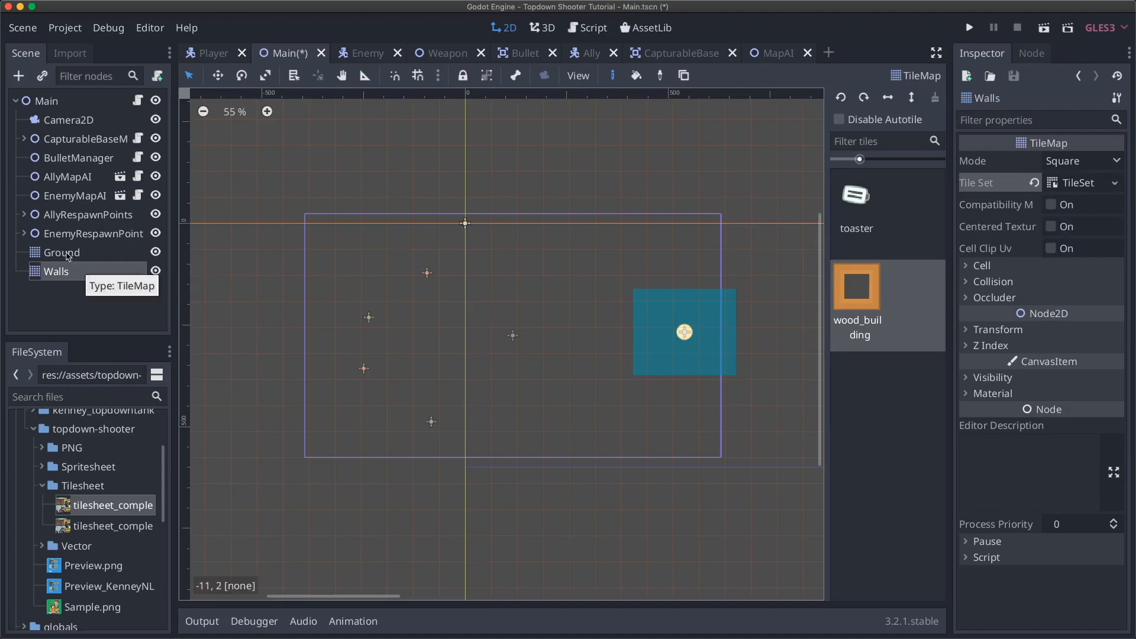
pyautogui.moveTo(507, 366)
pyautogui.mouseDown()
pyautogui.moveTo(533, 367)
pyautogui.moveTo(507, 418)
pyautogui.moveTo(504, 393)
pyautogui.mouseUp()
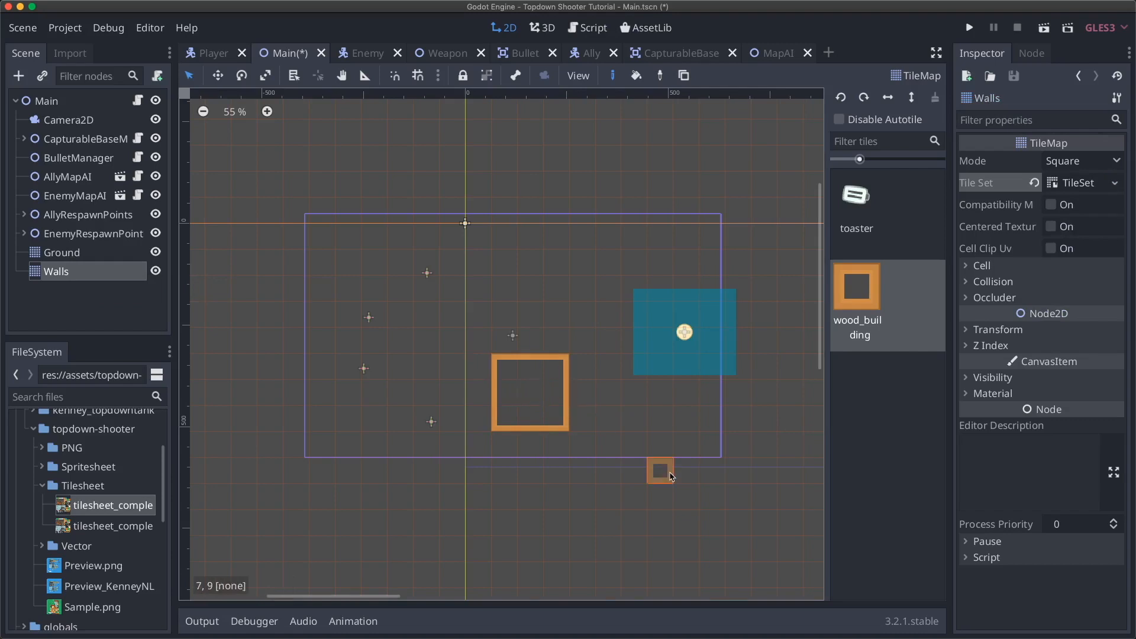
pyautogui.press('super+z')
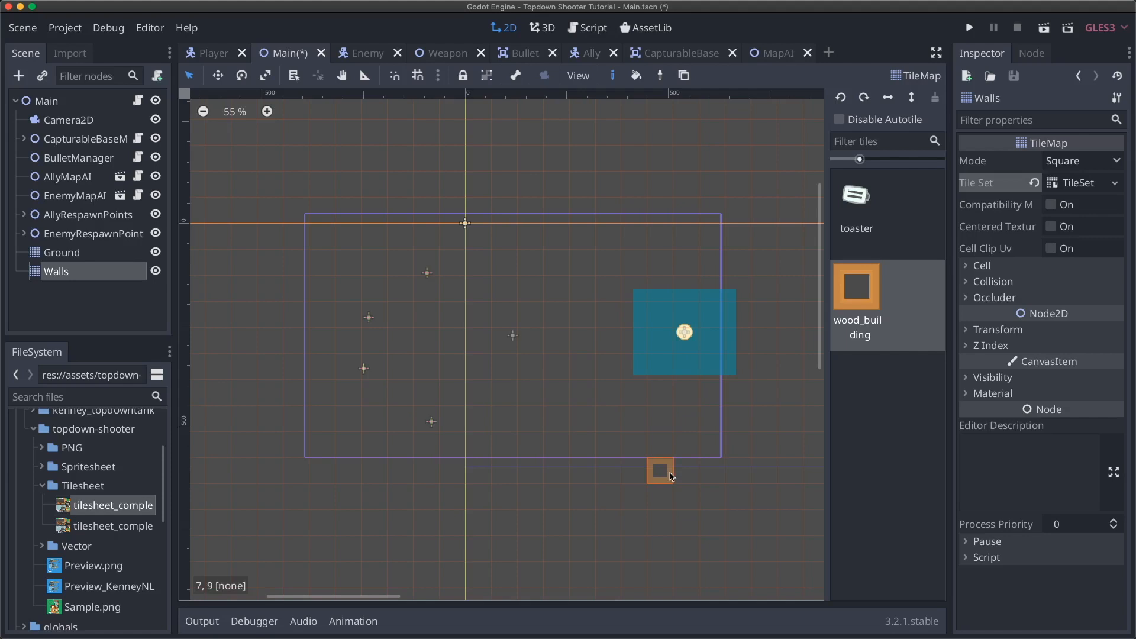
pyautogui.click(84, 251)
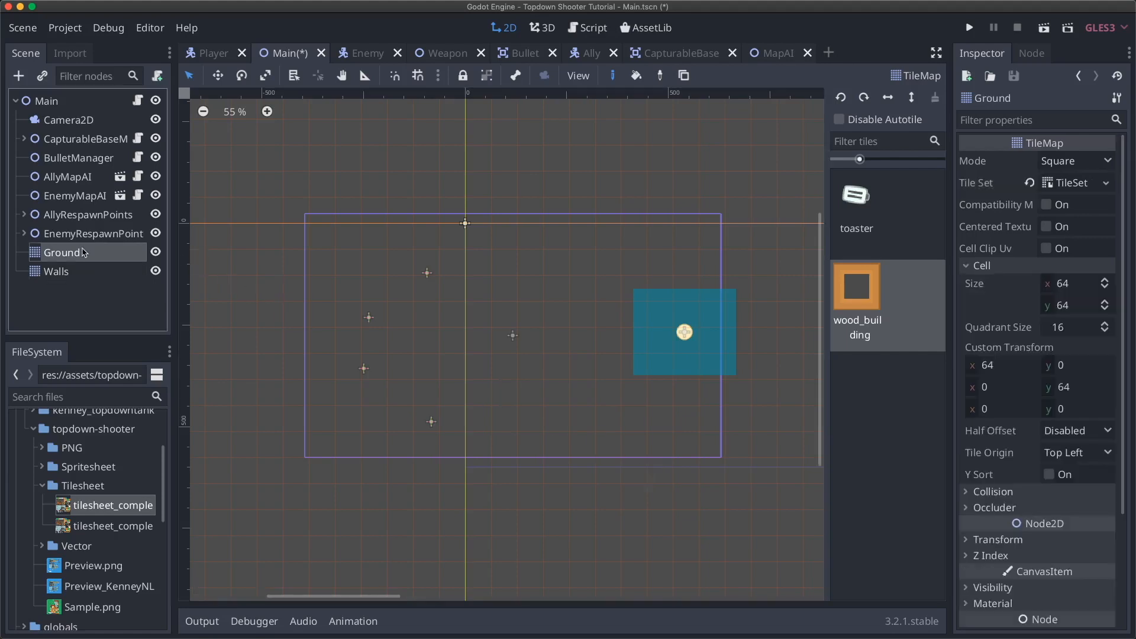
# - Open Ground's TileSet and show the tilesheet texture scrolled to its top-left corner
pyautogui.click(1071, 183)
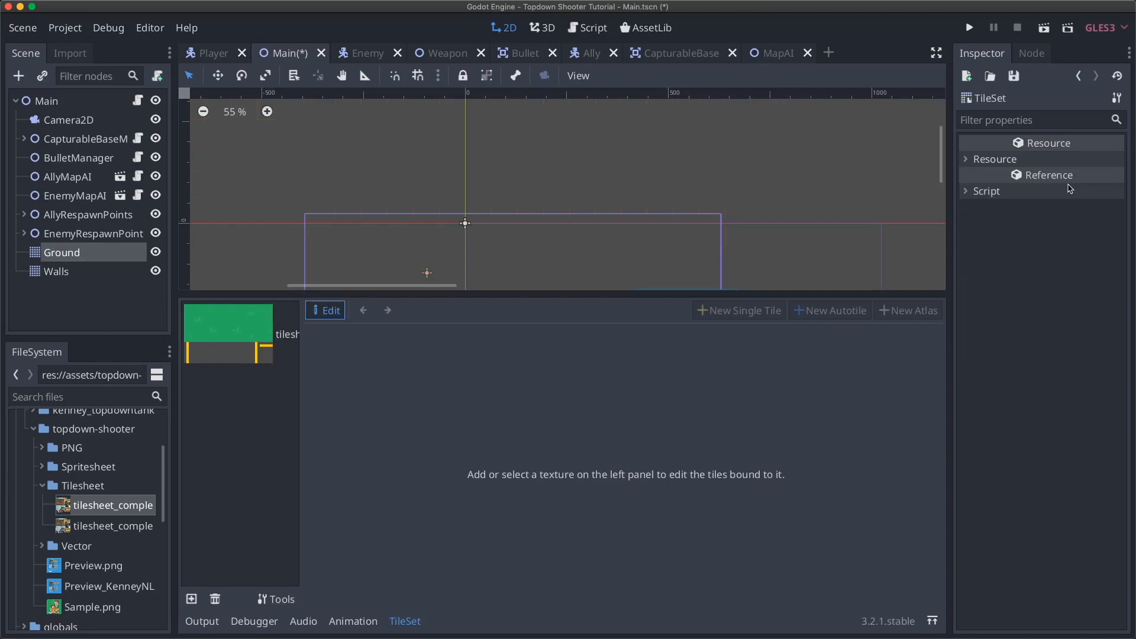
pyautogui.click(220, 335)
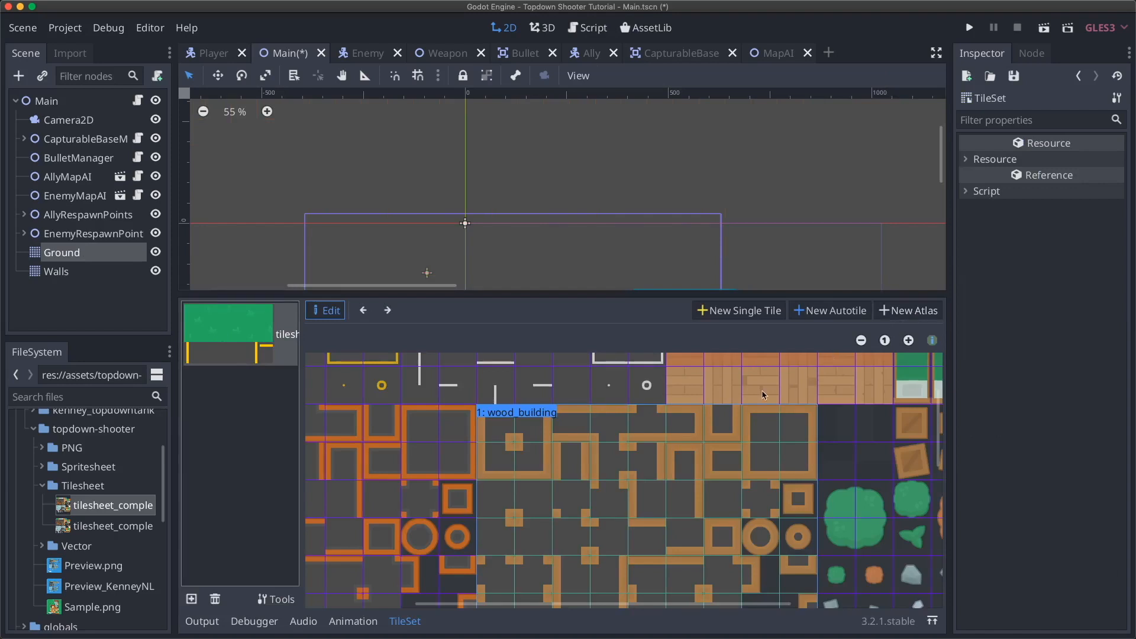
pyautogui.scroll(3, 762, 390)
pyautogui.hscroll(-5, 761, 391)
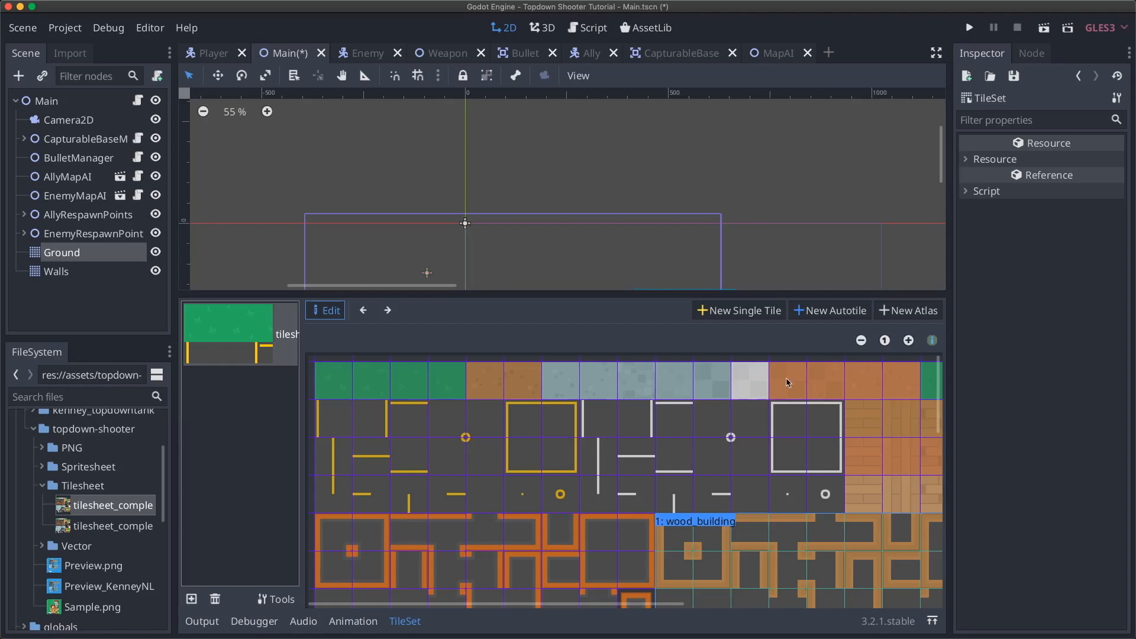
# - Define a New Atlas region over the four green top-edge tiles and name it 'grass'
pyautogui.click(896, 314)
pyautogui.moveTo(339, 410); pyautogui.dragTo(445, 411)
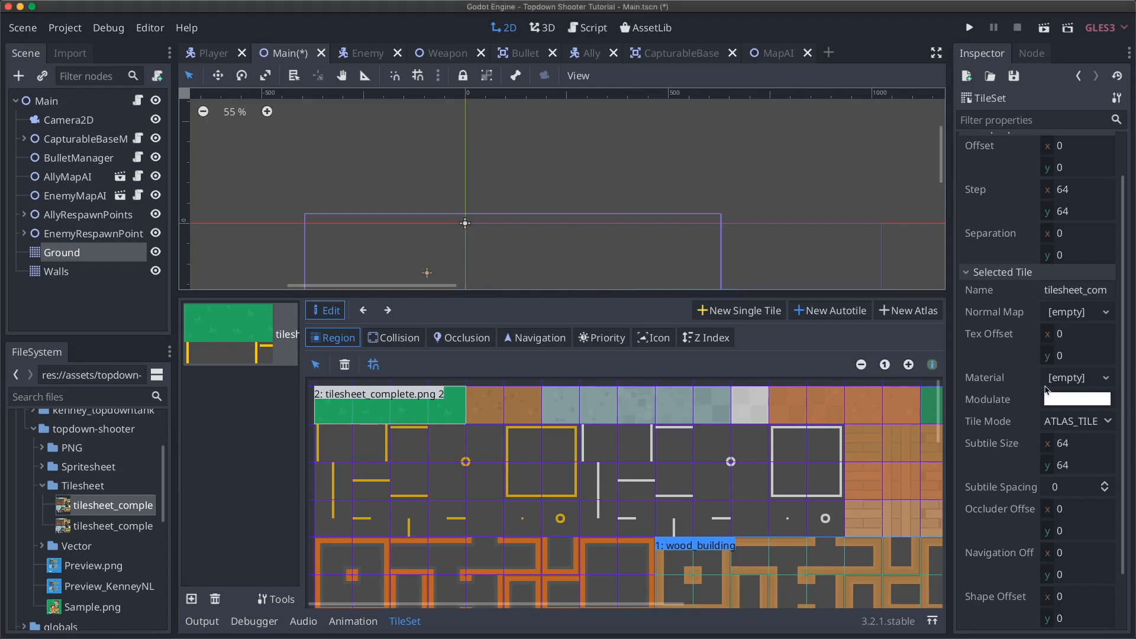
pyautogui.click(1076, 289)
pyautogui.write('grass')
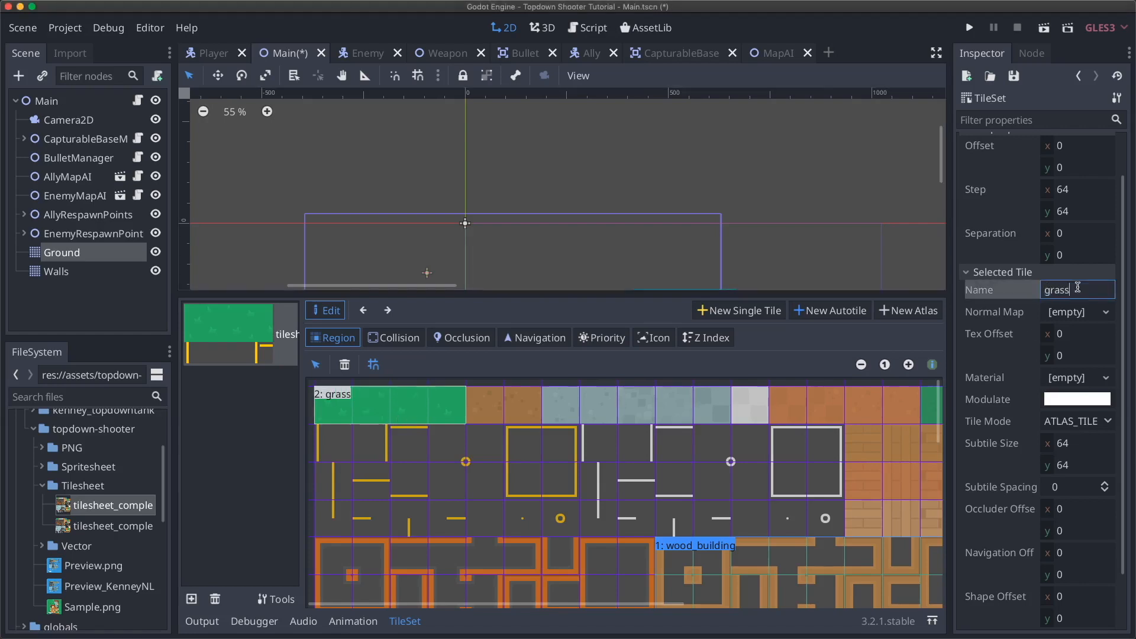
pyautogui.press('Return')
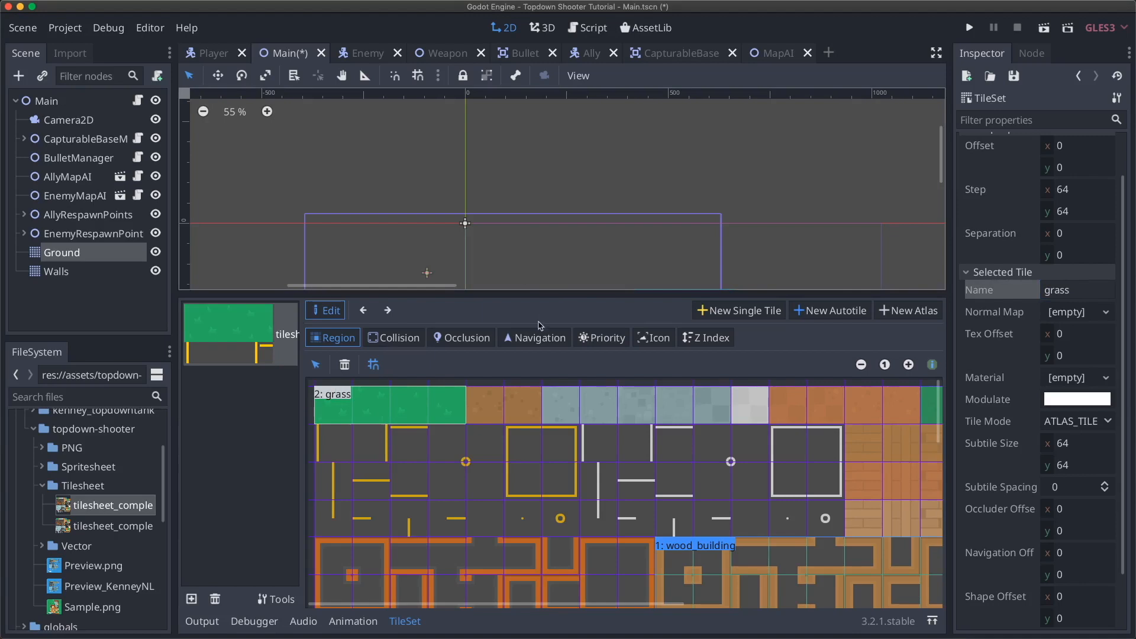
pyautogui.click(599, 340)
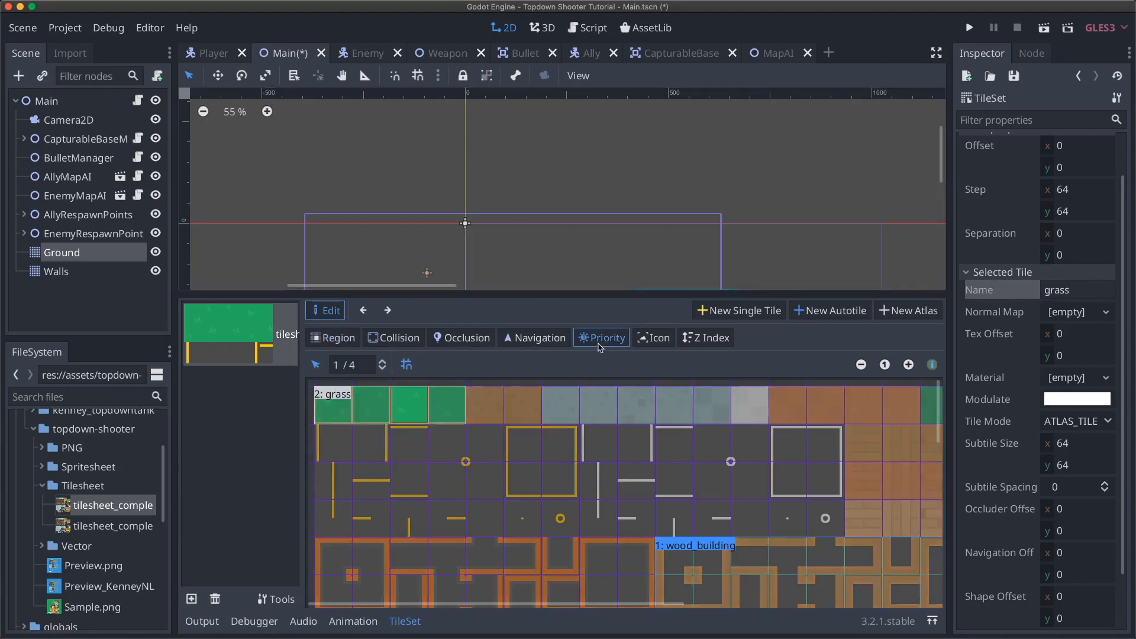
# - Select the four grass subtiles in turn and set the first one's priority to 3
pyautogui.click(346, 413)
pyautogui.click(380, 418)
pyautogui.click(409, 416)
pyautogui.click(445, 414)
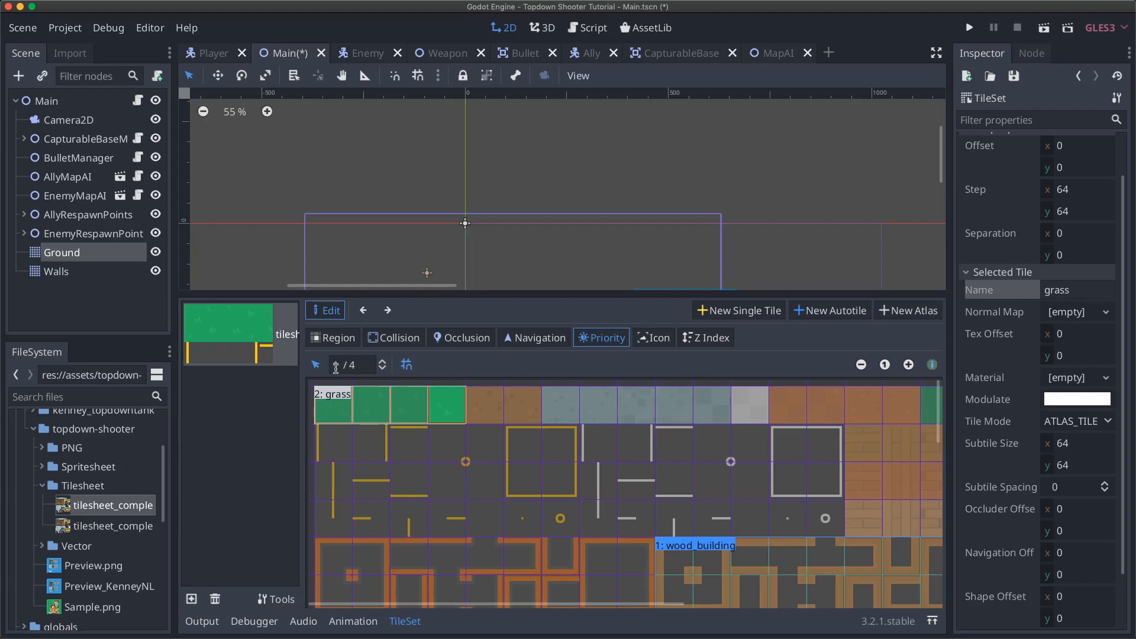
pyautogui.click(340, 408)
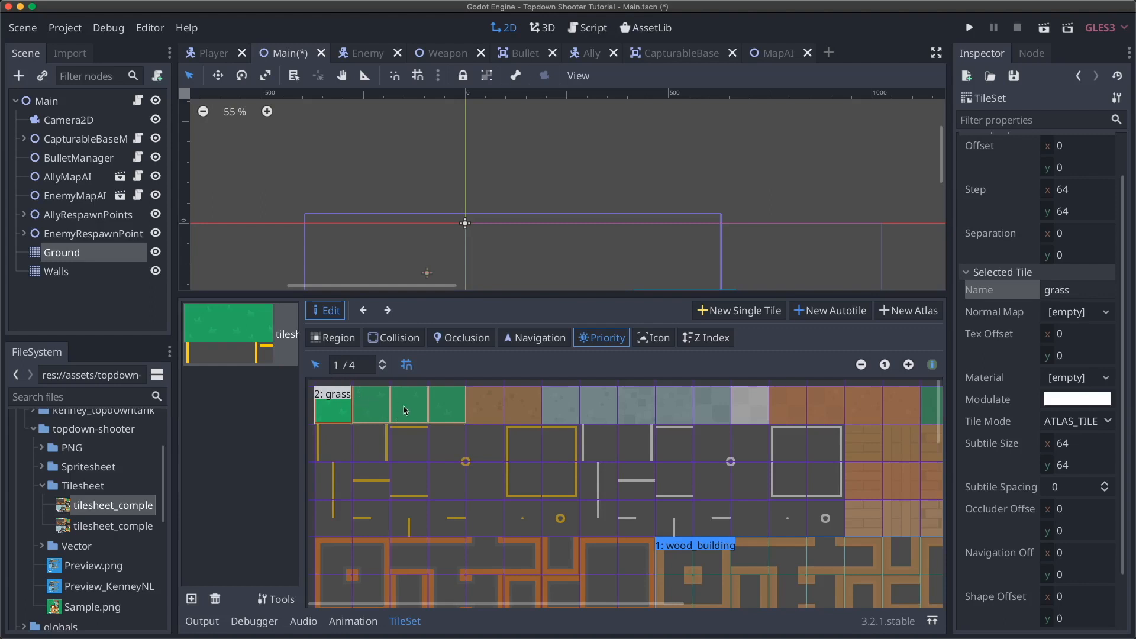
pyautogui.scroll(-3, 528, 246)
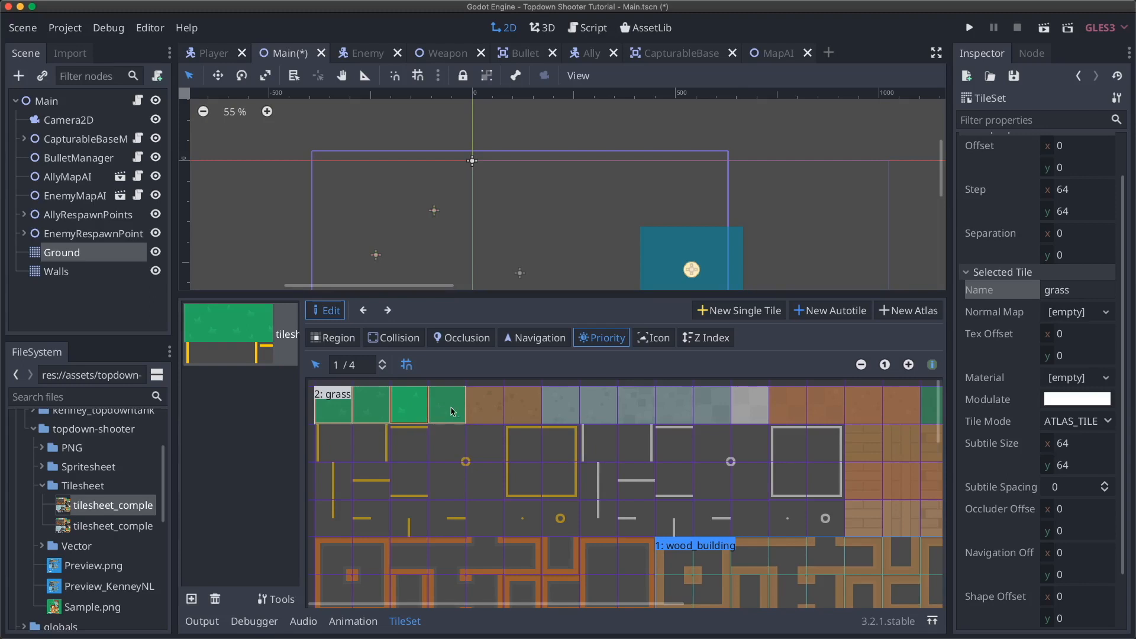
pyautogui.click(338, 367)
pyautogui.press('BackSpace')
pyautogui.write('3')
pyautogui.press('Return')
# - Check each grass subtile's priority and reset the first one back to 1
pyautogui.click(378, 406)
pyautogui.click(348, 408)
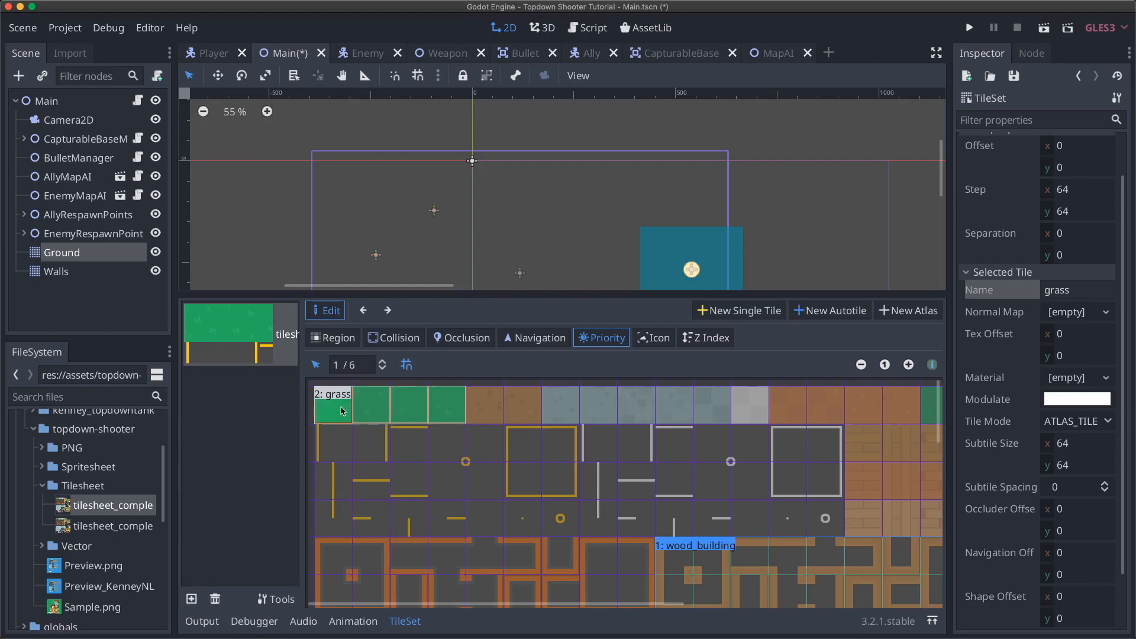
pyautogui.click(462, 403)
pyautogui.click(414, 405)
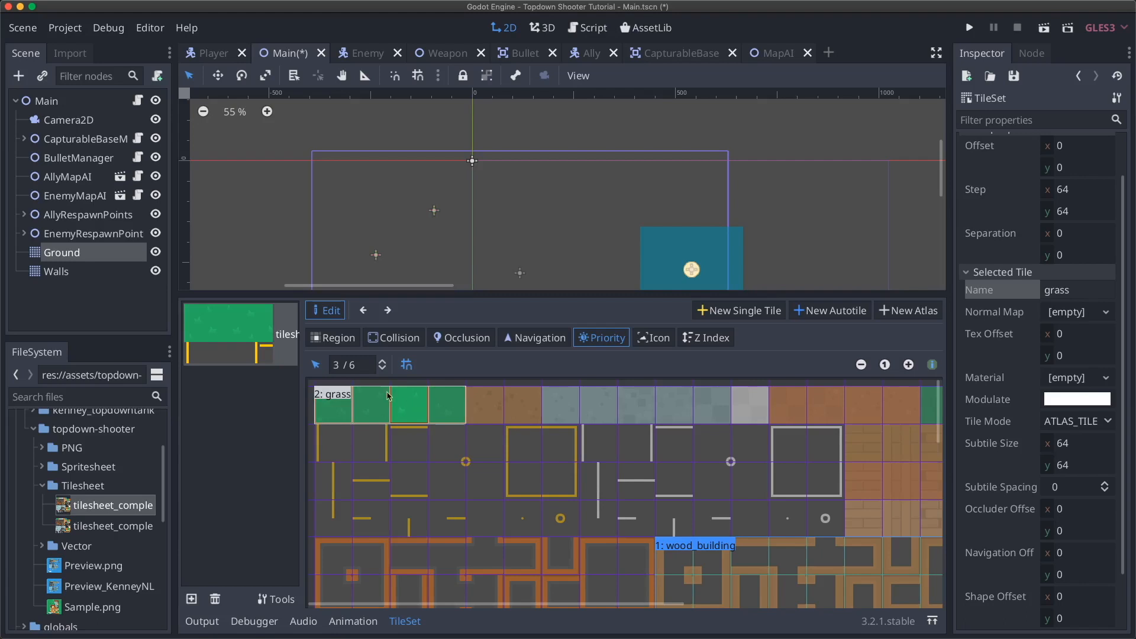
pyautogui.click(336, 365)
pyautogui.press('BackSpace')
pyautogui.write('1')
pyautogui.press('Return')
# - Review the grass subtiles once more and return to the Ground TileMap
pyautogui.click(374, 406)
pyautogui.click(336, 408)
pyautogui.click(452, 408)
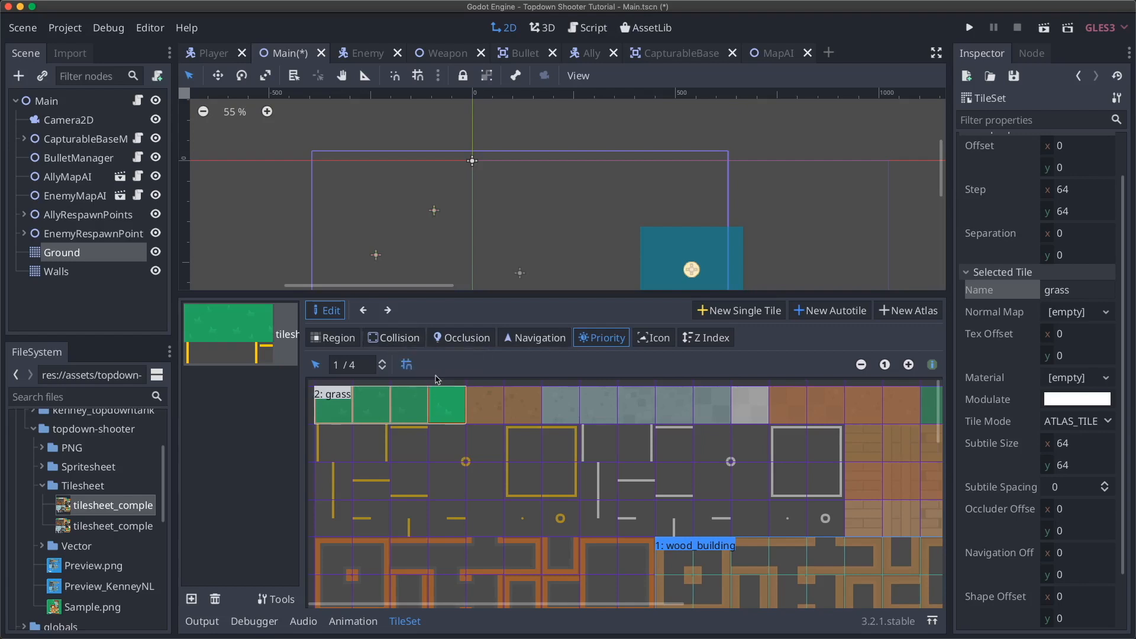
pyautogui.click(82, 253)
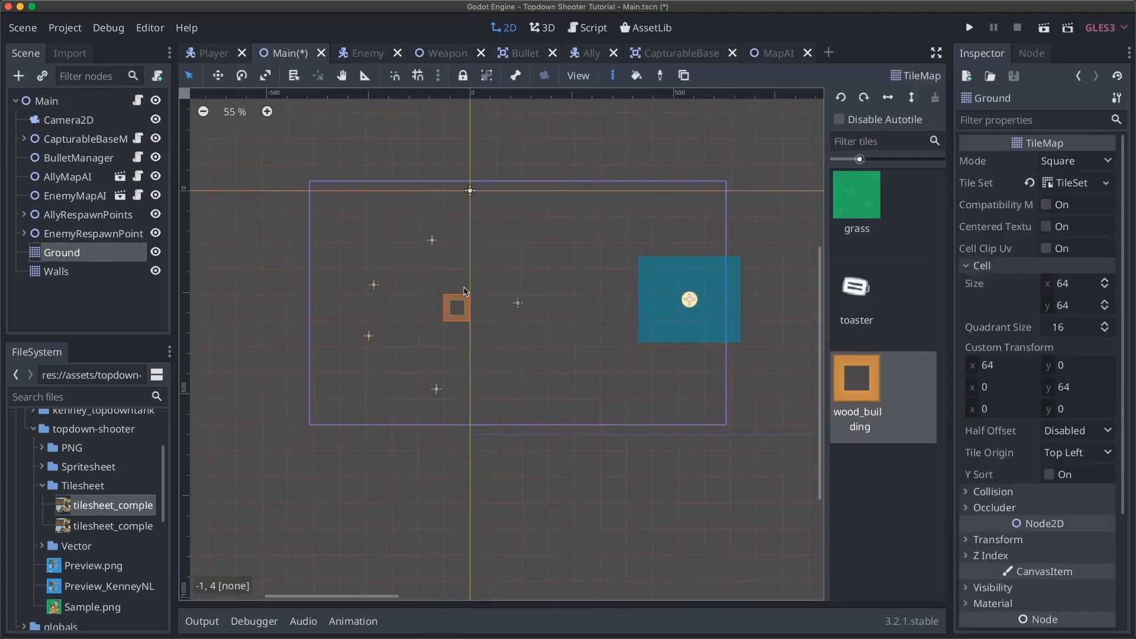
# - Paint a test patch of grass, enable tile priority, and erase part of the patch
pyautogui.click(882, 217)
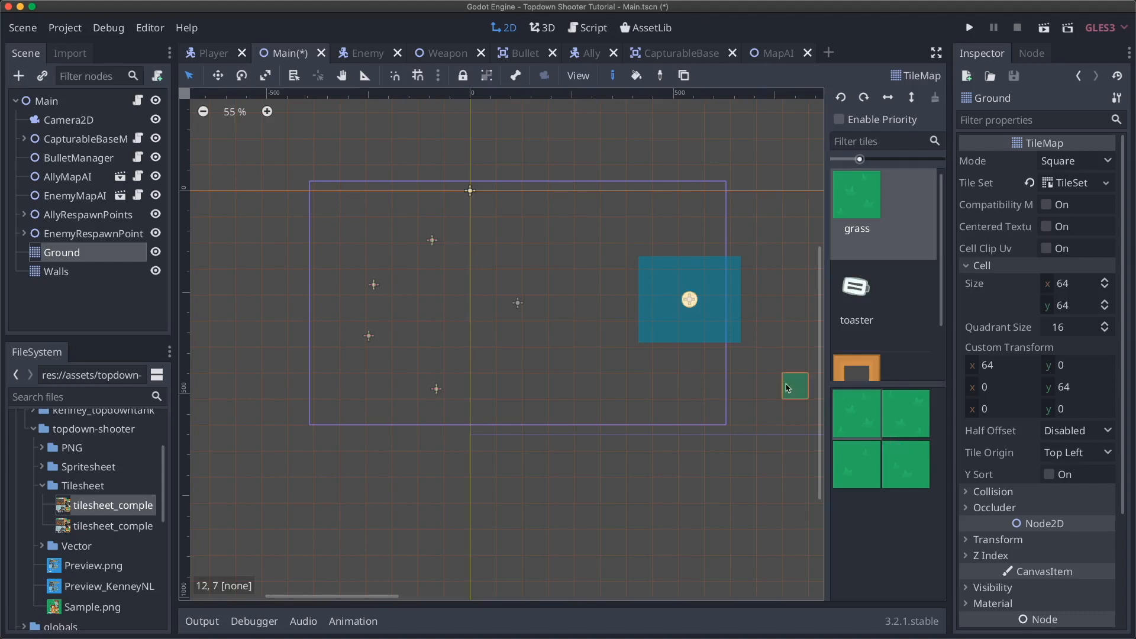
pyautogui.moveTo(484, 204)
pyautogui.mouseDown()
pyautogui.moveTo(561, 256)
pyautogui.moveTo(484, 241)
pyautogui.moveTo(535, 205)
pyautogui.moveTo(617, 207)
pyautogui.moveTo(589, 228)
pyautogui.moveTo(588, 270)
pyautogui.moveTo(536, 256)
pyautogui.moveTo(610, 237)
pyautogui.moveTo(614, 279)
pyautogui.mouseUp()
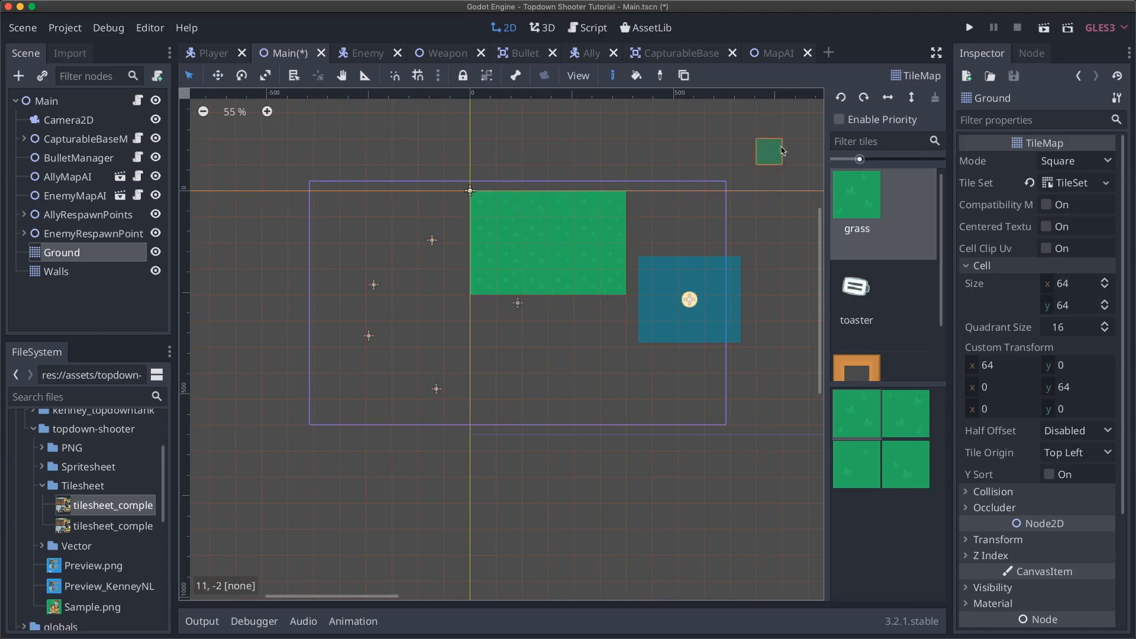
pyautogui.click(840, 121)
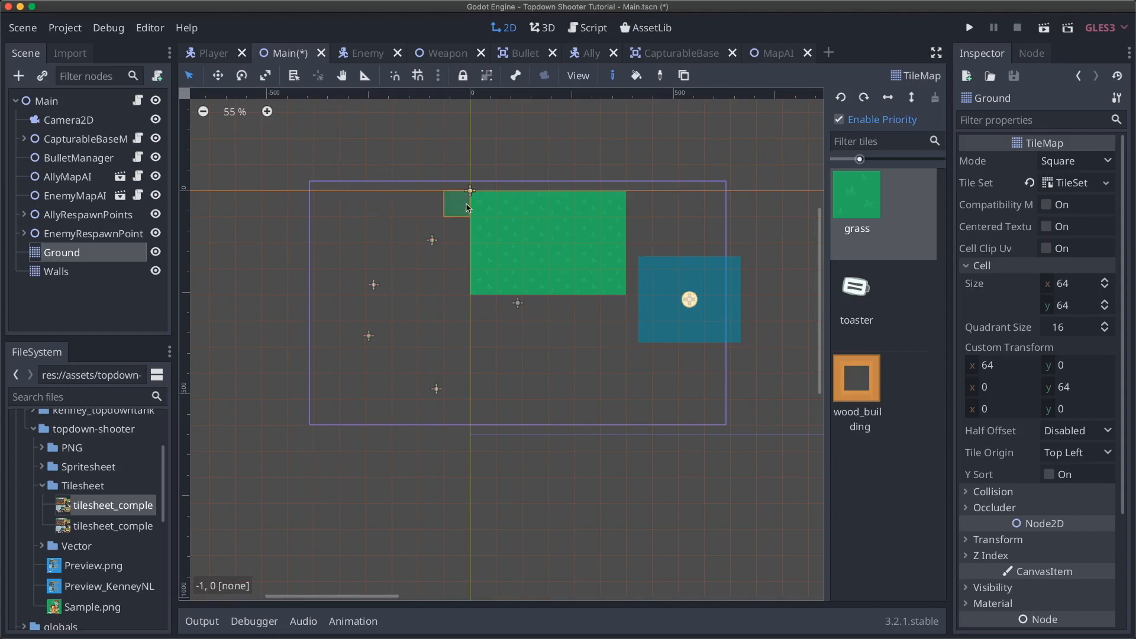
pyautogui.moveTo(459, 205)
pyautogui.keyDown('ctrl'); pyautogui.keyDown('shift'); pyautogui.mouseDown(button='right')
pyautogui.moveTo(595, 251)
pyautogui.moveTo(619, 280)
pyautogui.mouseUp(button='right'); pyautogui.keyUp('shift'); pyautogui.keyUp('ctrl')
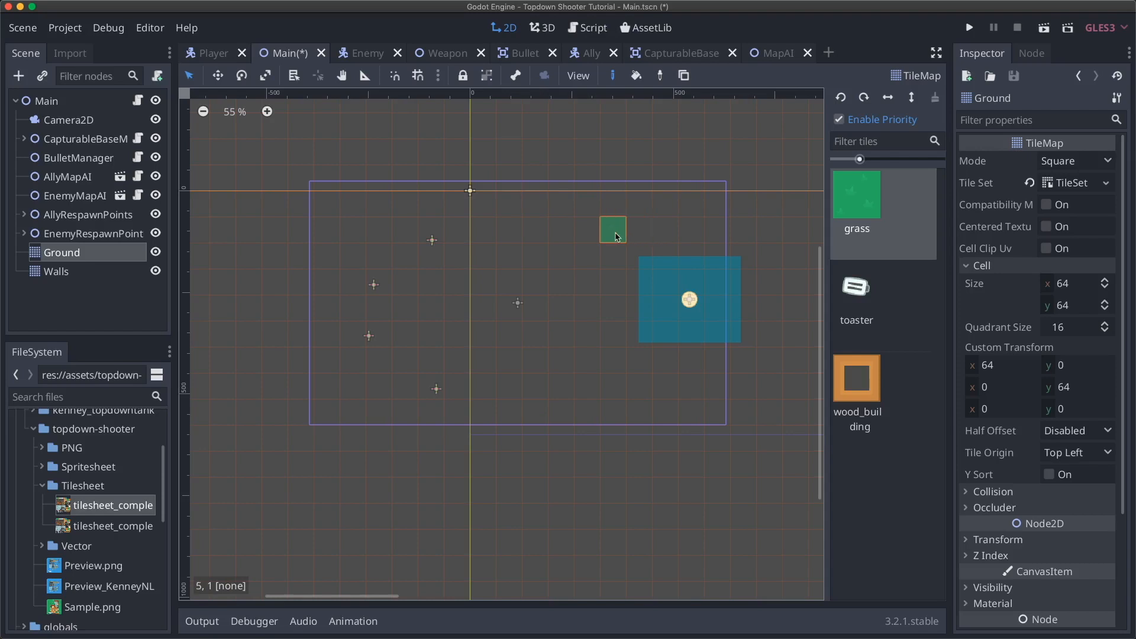
# - With priority off, paint a block of specific grass variants, then re-enable priority and undo it
pyautogui.click(839, 120)
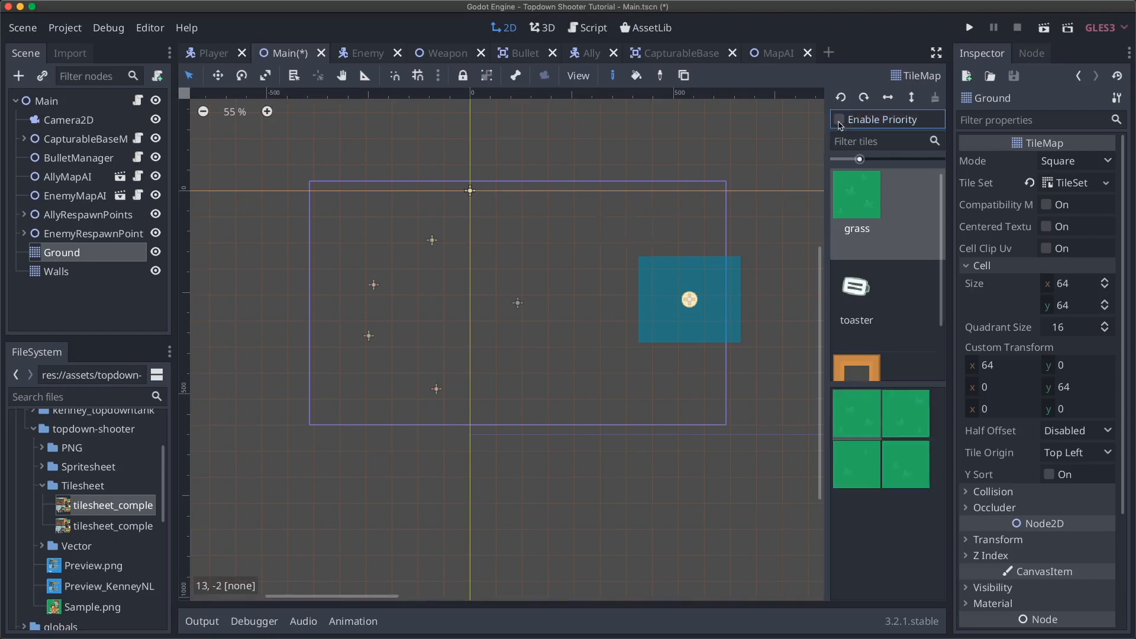
pyautogui.click(535, 256)
pyautogui.click(561, 230)
pyautogui.click(840, 458)
pyautogui.click(561, 255)
pyautogui.click(535, 230)
pyautogui.click(510, 231)
pyautogui.click(509, 255)
pyautogui.moveTo(522, 286)
pyautogui.mouseDown()
pyautogui.moveTo(589, 284)
pyautogui.moveTo(589, 228)
pyautogui.mouseUp()
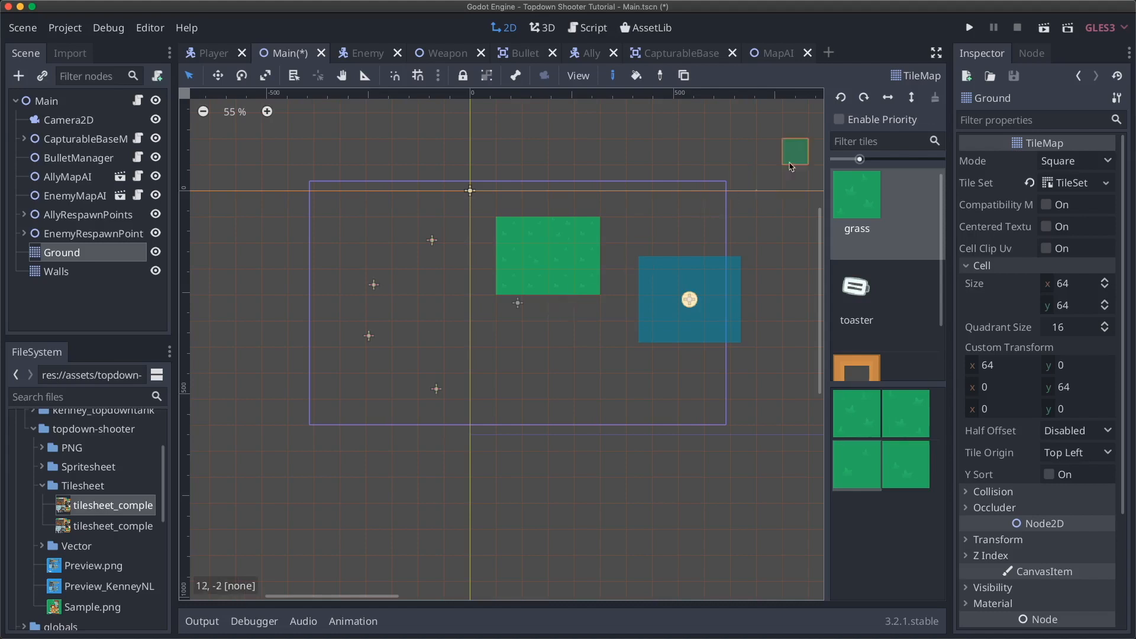
pyautogui.click(841, 121)
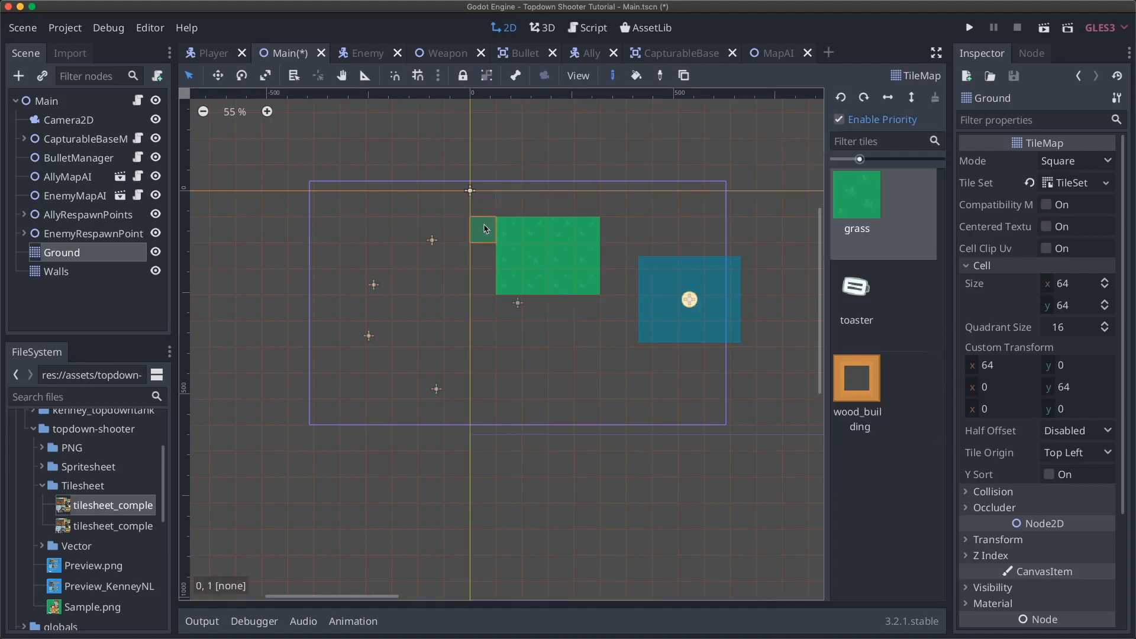
pyautogui.hotkey('ctrl', 'z')
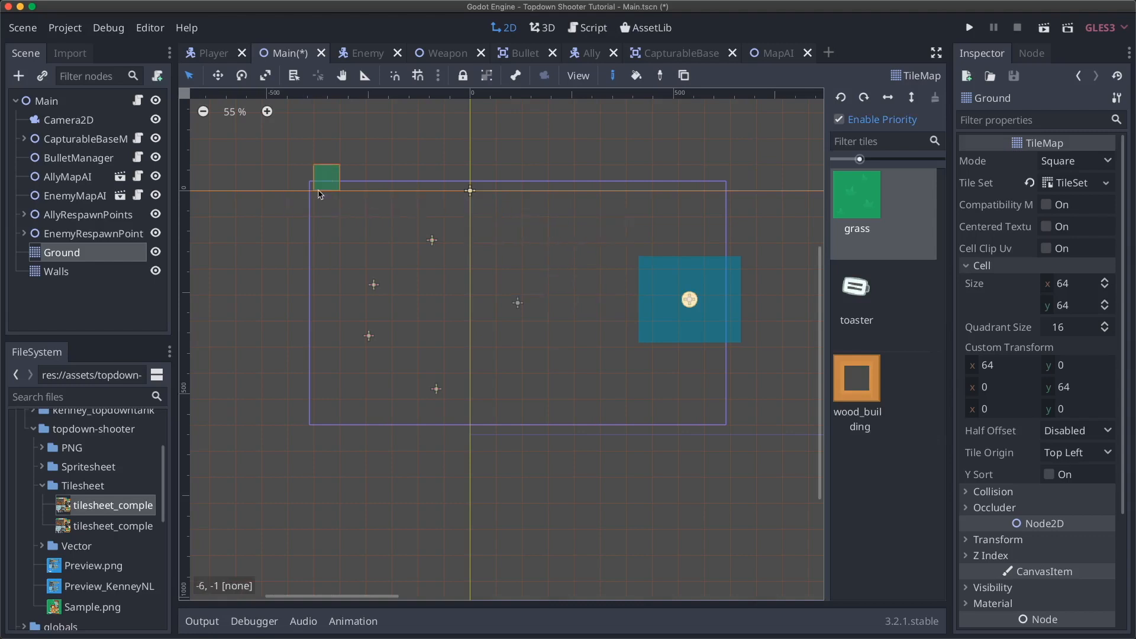
# - Rectangle-fill grass across the whole level, then drag Ground under Camera2D in the Scene dock
pyautogui.press('i')
pyautogui.keyDown('ctrl'); pyautogui.keyDown('shift'); pyautogui.moveTo(329, 180); pyautogui.dragTo(738, 438); pyautogui.keyUp('shift'); pyautogui.keyUp('ctrl')
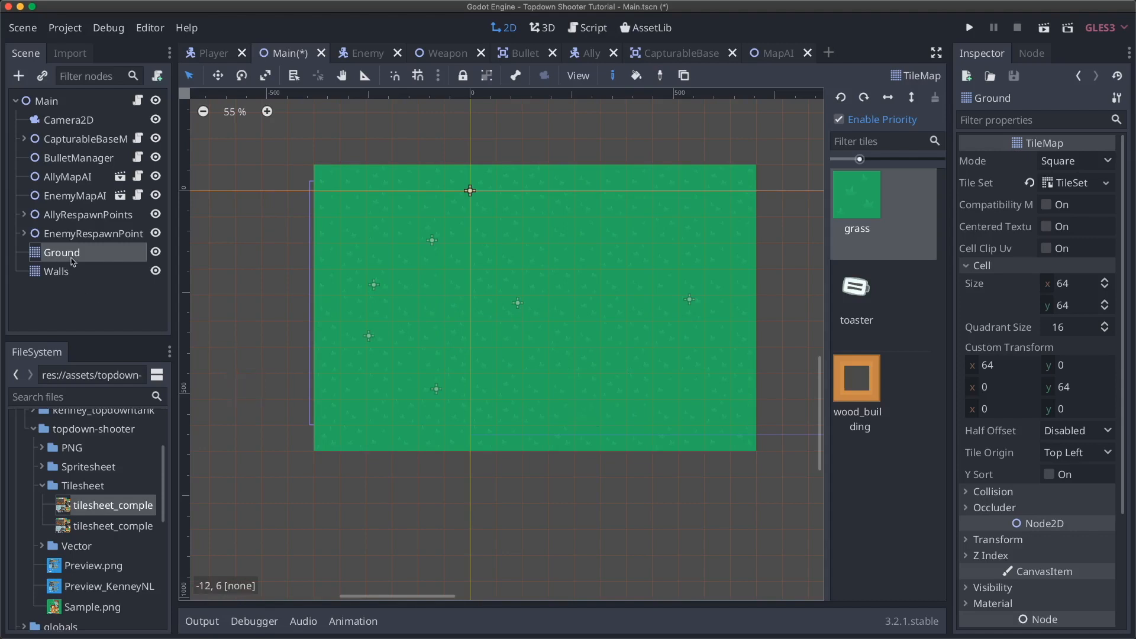
pyautogui.moveTo(83, 256); pyautogui.dragTo(80, 115)
pyautogui.scroll(1, 628, 309)
pyautogui.hscroll(1, 628, 309)
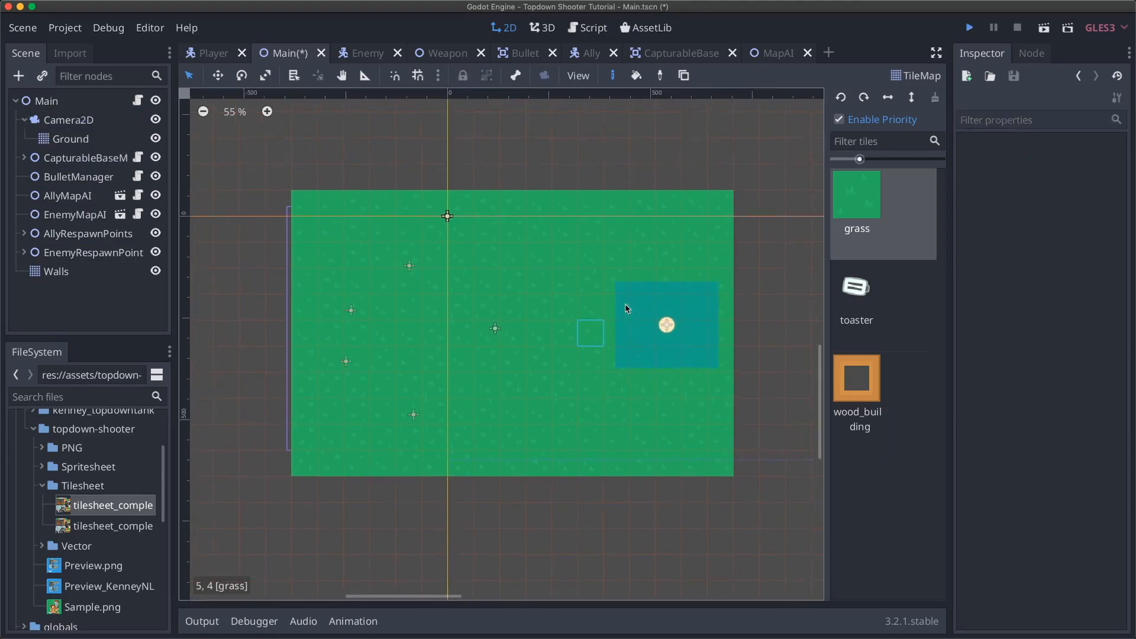
# - Test-run the game, close it, then drag Ground to be Main's first child
pyautogui.press('super+b')
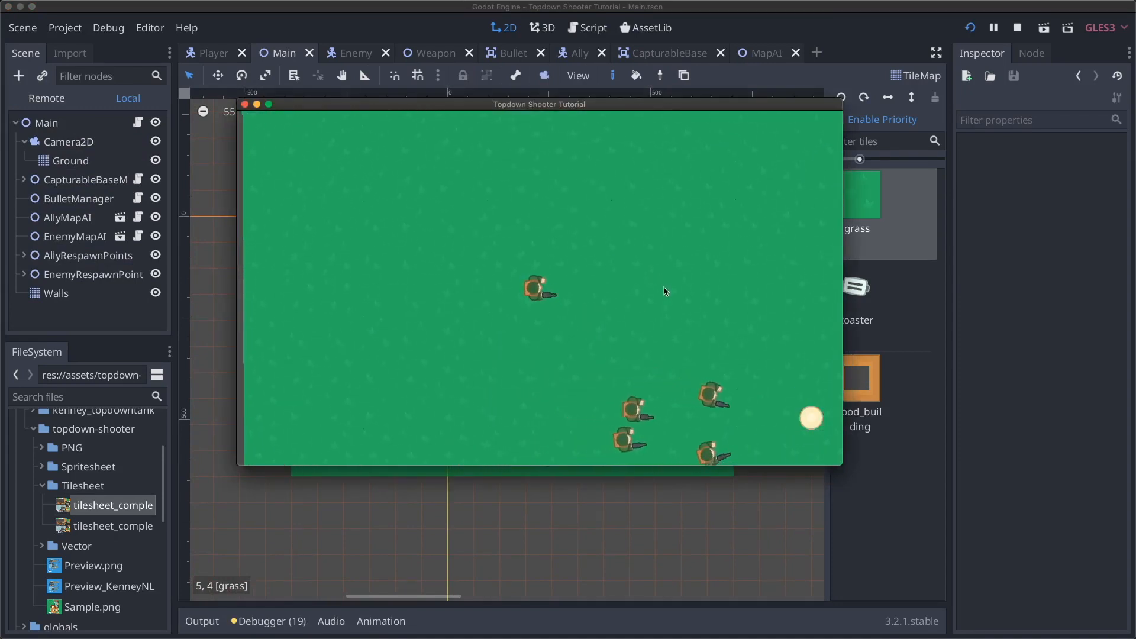
pyautogui.click(245, 105)
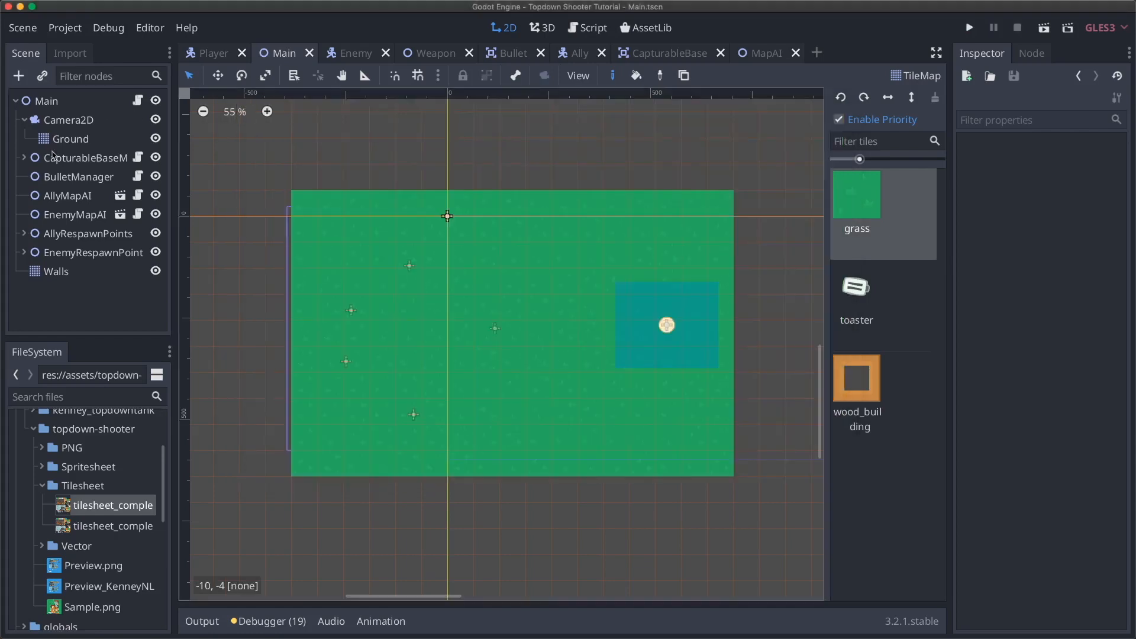
pyautogui.click(62, 143)
pyautogui.moveTo(70, 142); pyautogui.dragTo(60, 114)
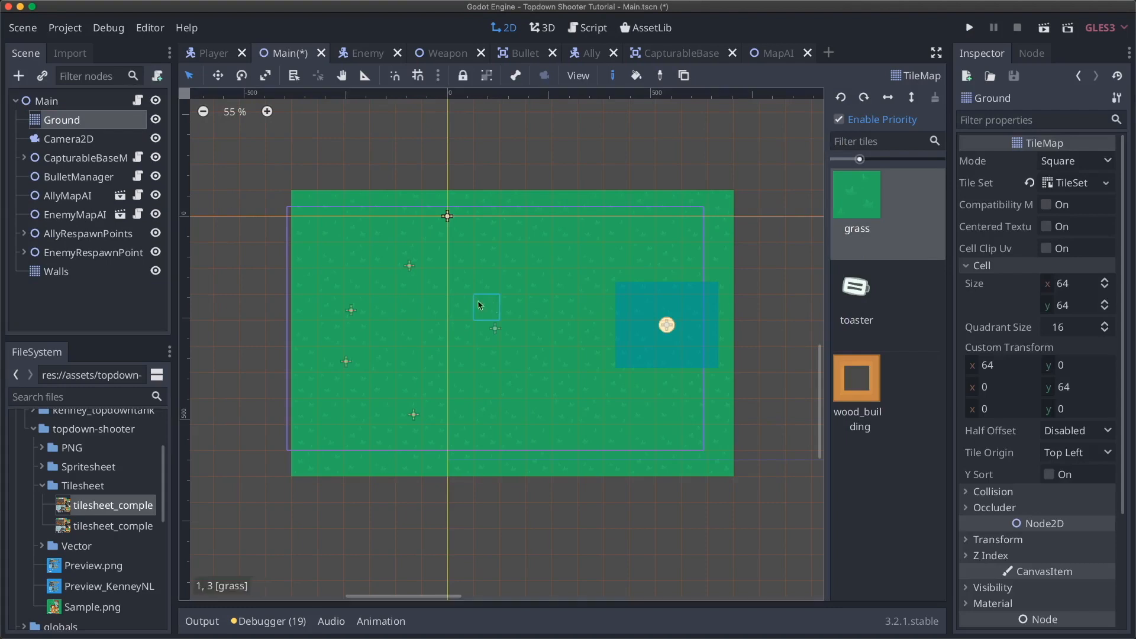
# - Rerun the game, shoot enemies while moving with WASD, then stop it
pyautogui.press('super+b')
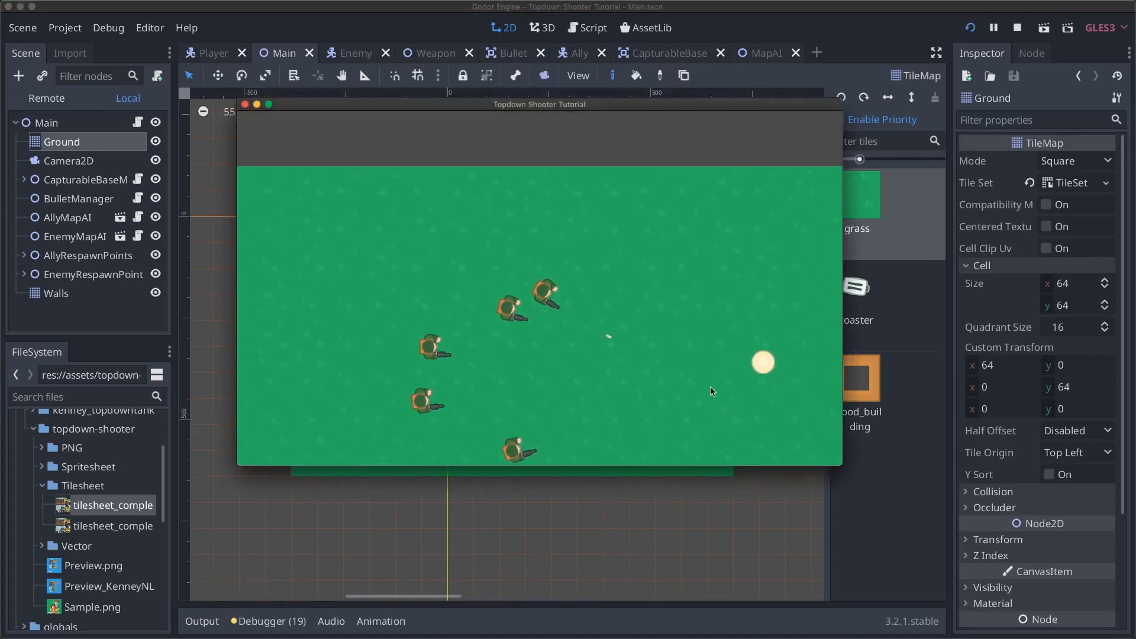
pyautogui.click(754, 234)
pyautogui.press('w')
pyautogui.click(757, 314)
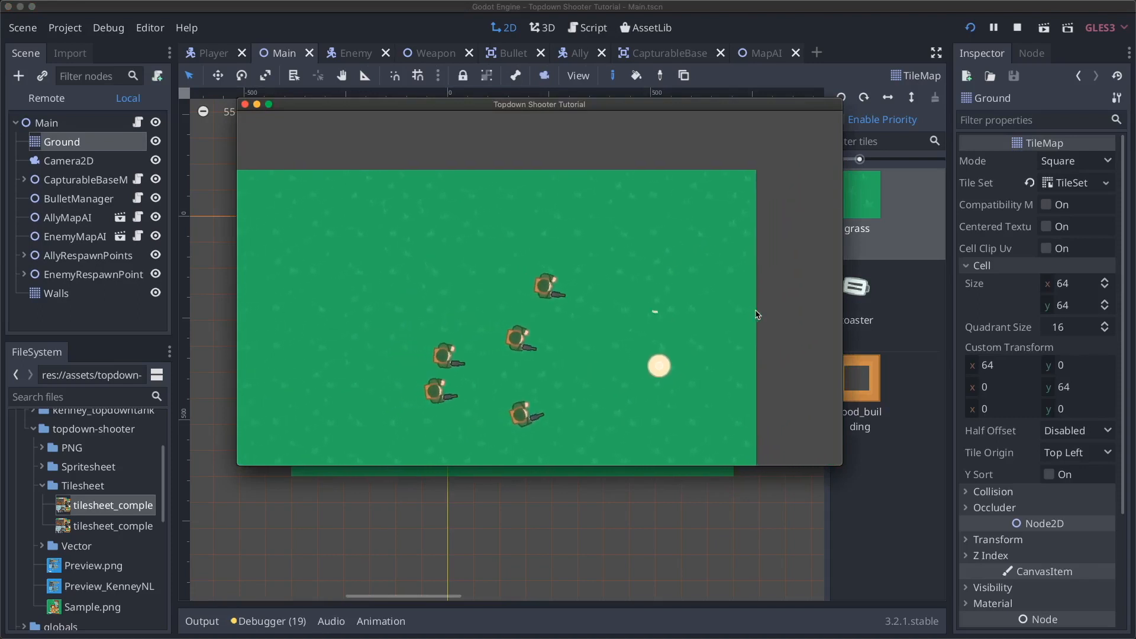
pyautogui.press('s')
pyautogui.click(756, 311)
pyautogui.click(684, 304)
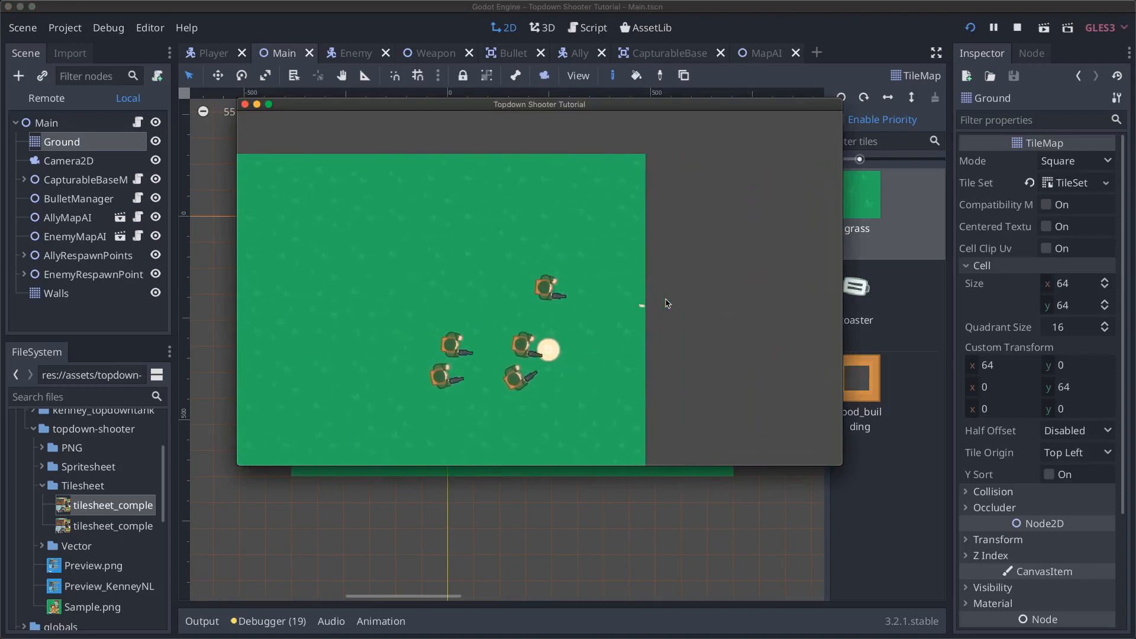
pyautogui.press('a')
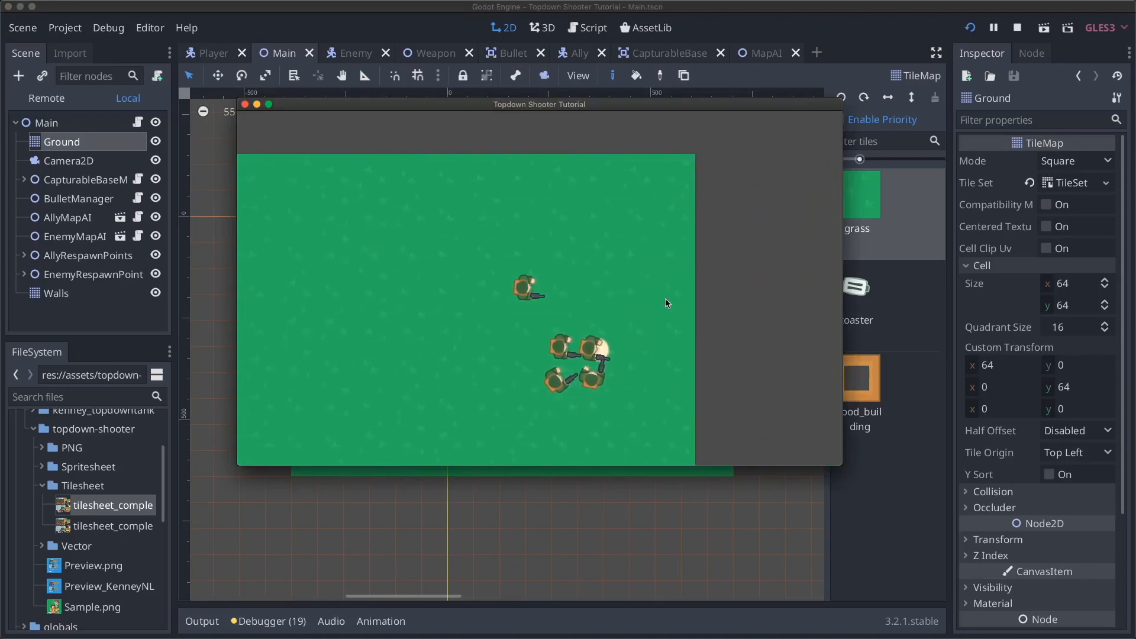
pyautogui.press('w')
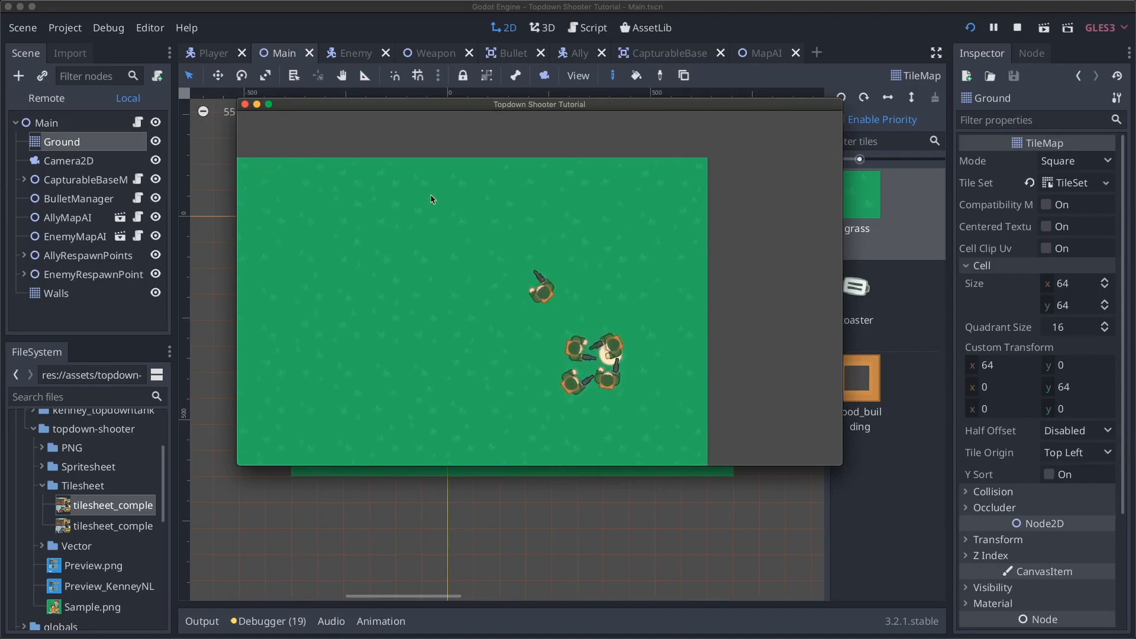
pyautogui.click(245, 104)
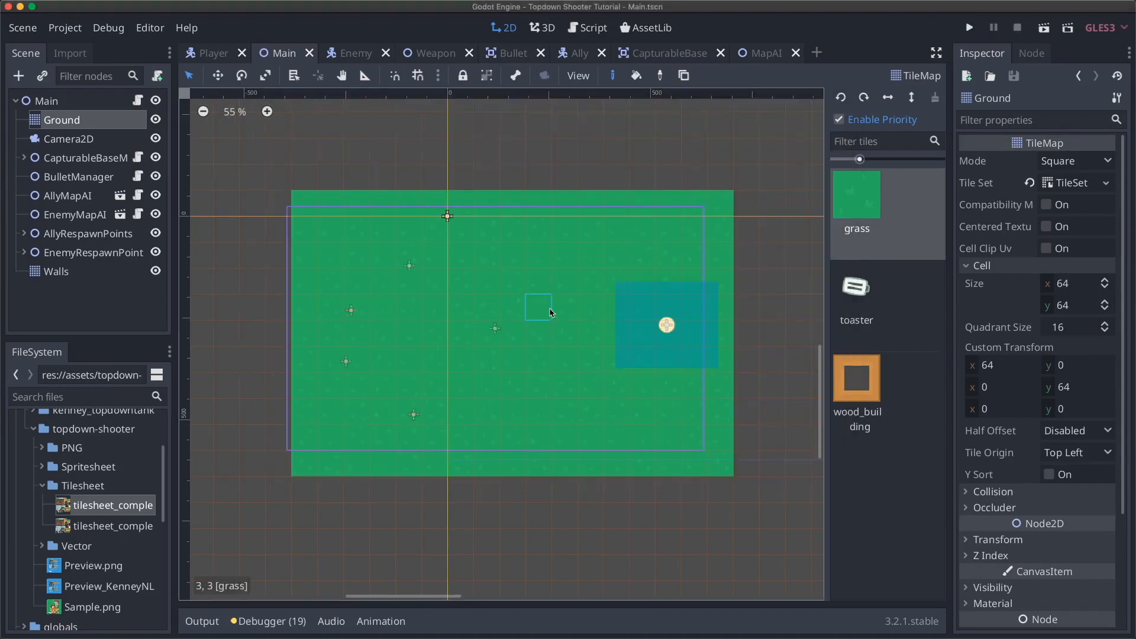
pyautogui.scroll(-10, 550, 313)
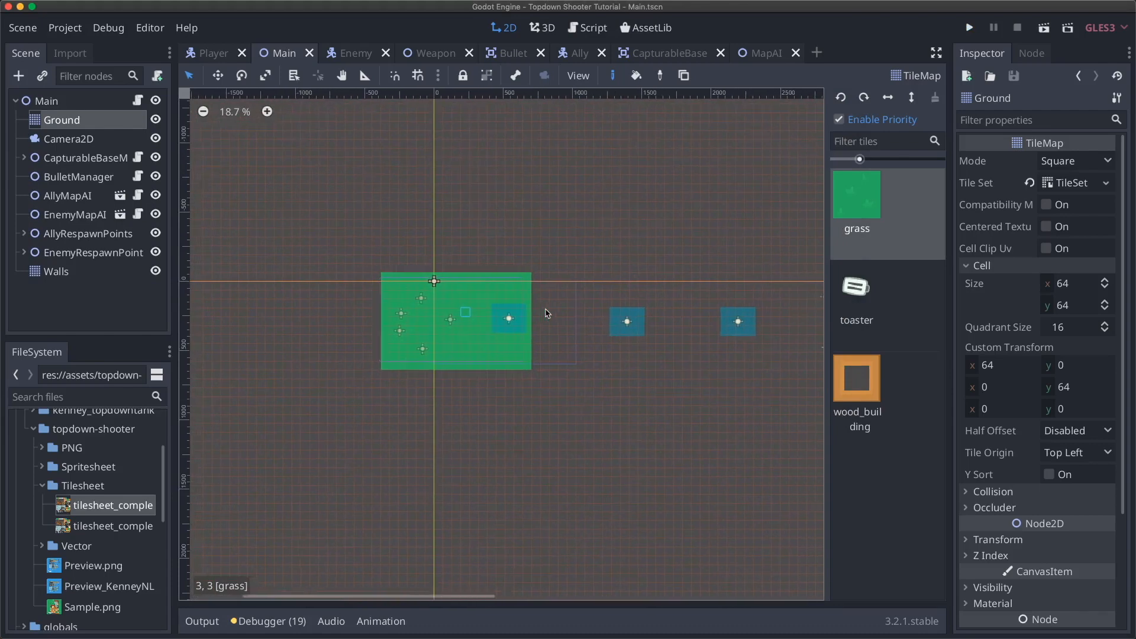
# - Paint grass rectangles on Ground, finishing with one large fill over the whole level
pyautogui.hscroll(5, 532, 308)
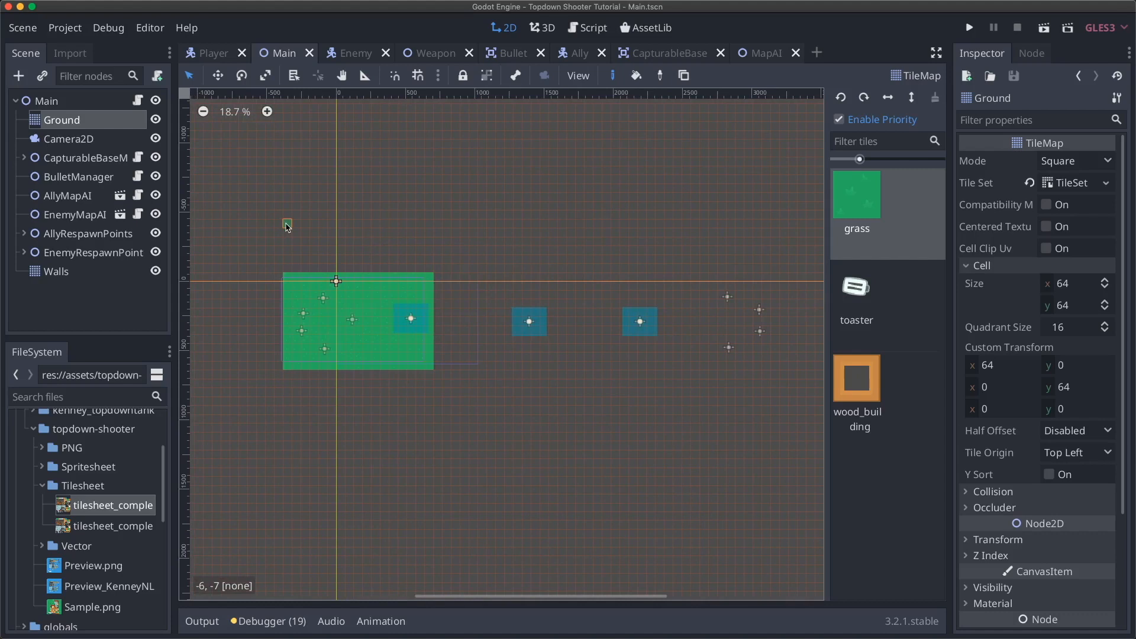
pyautogui.moveTo(287, 226)
pyautogui.keyDown('shift'); pyautogui.keyDown('super'); pyautogui.mouseDown()
pyautogui.moveTo(532, 355)
pyautogui.moveTo(728, 419)
pyautogui.moveTo(780, 415)
pyautogui.moveTo(806, 434)
pyautogui.mouseUp(); pyautogui.keyUp('super'); pyautogui.keyUp('shift')
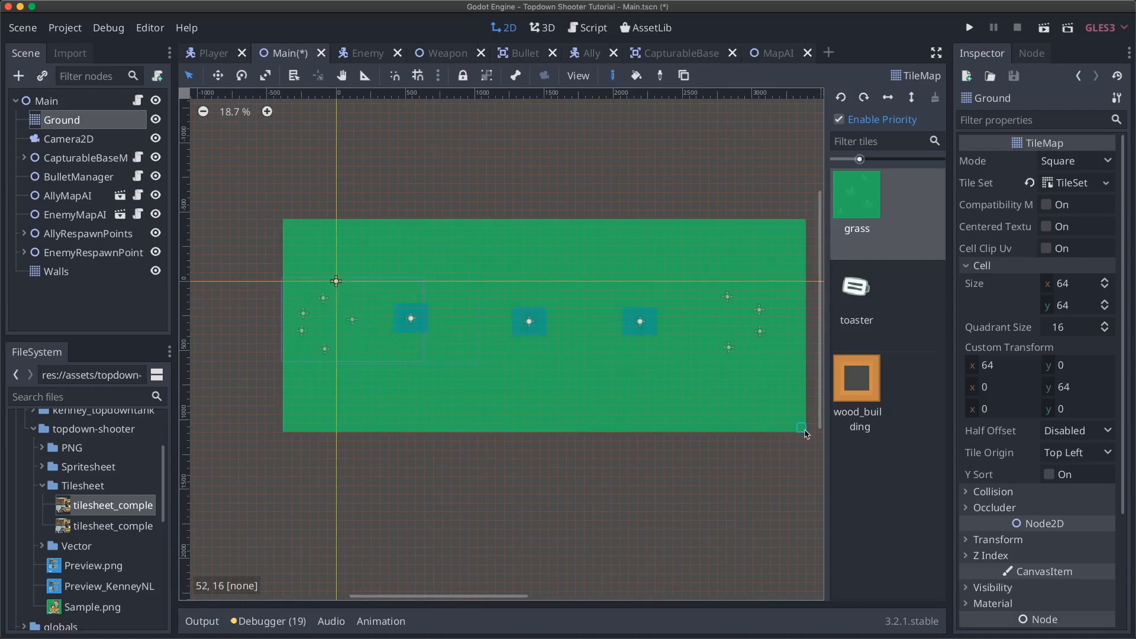
pyautogui.keyDown('shift'); pyautogui.keyDown('super'); pyautogui.moveTo(261, 226); pyautogui.dragTo(299, 431); pyautogui.keyUp('super'); pyautogui.keyUp('shift')
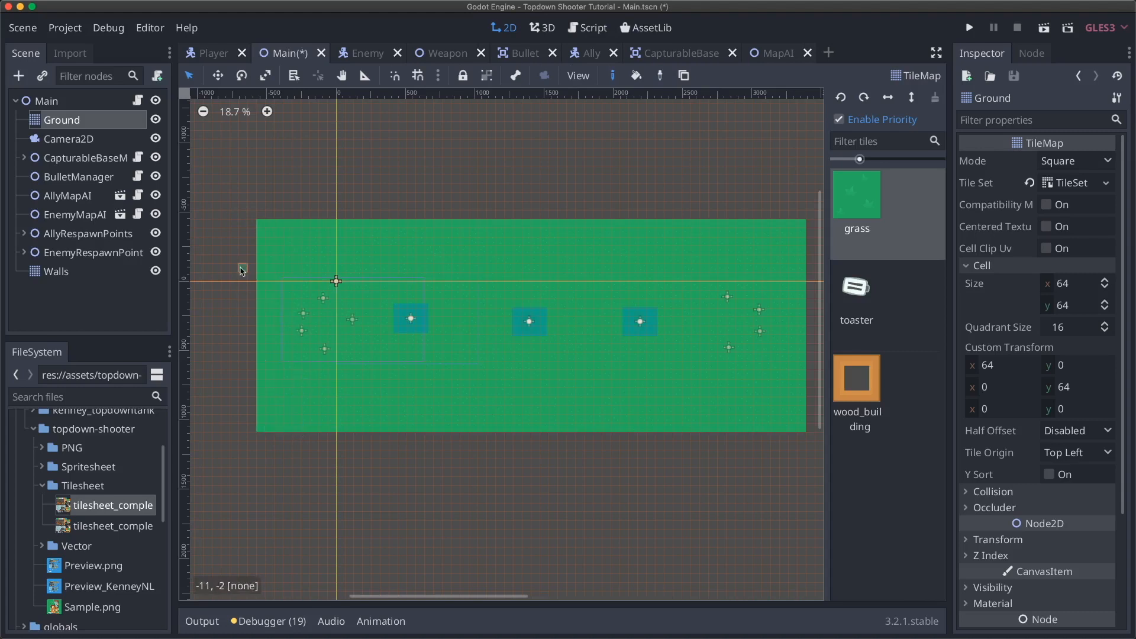
pyautogui.moveTo(243, 208)
pyautogui.keyDown('shift'); pyautogui.keyDown('super'); pyautogui.mouseDown()
pyautogui.moveTo(419, 401)
pyautogui.moveTo(616, 467)
pyautogui.moveTo(818, 453)
pyautogui.mouseUp(); pyautogui.keyUp('super'); pyautogui.keyUp('shift')
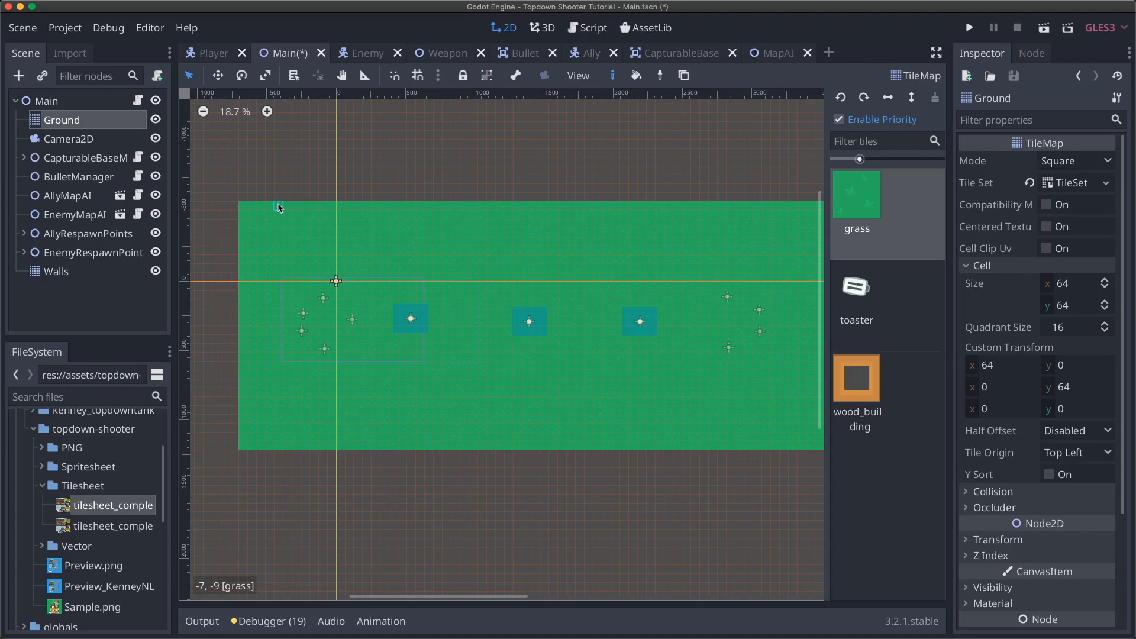
# - Save and run the game, walk around with WASD to check the grass, then quit
pyautogui.press('super+b')
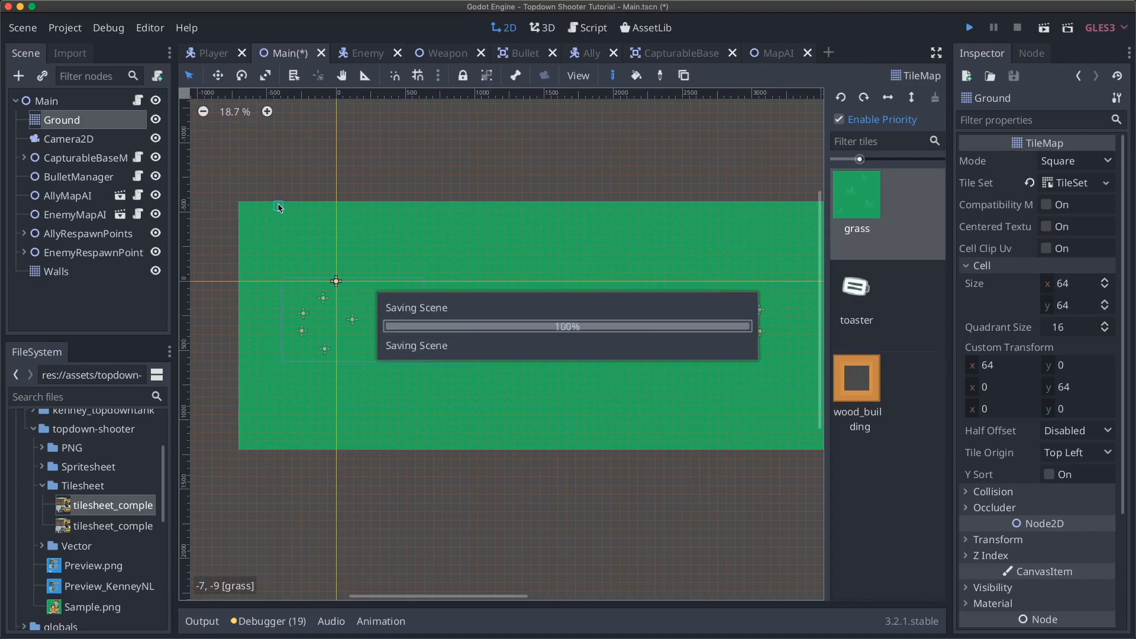
pyautogui.press('s')
pyautogui.press('d')
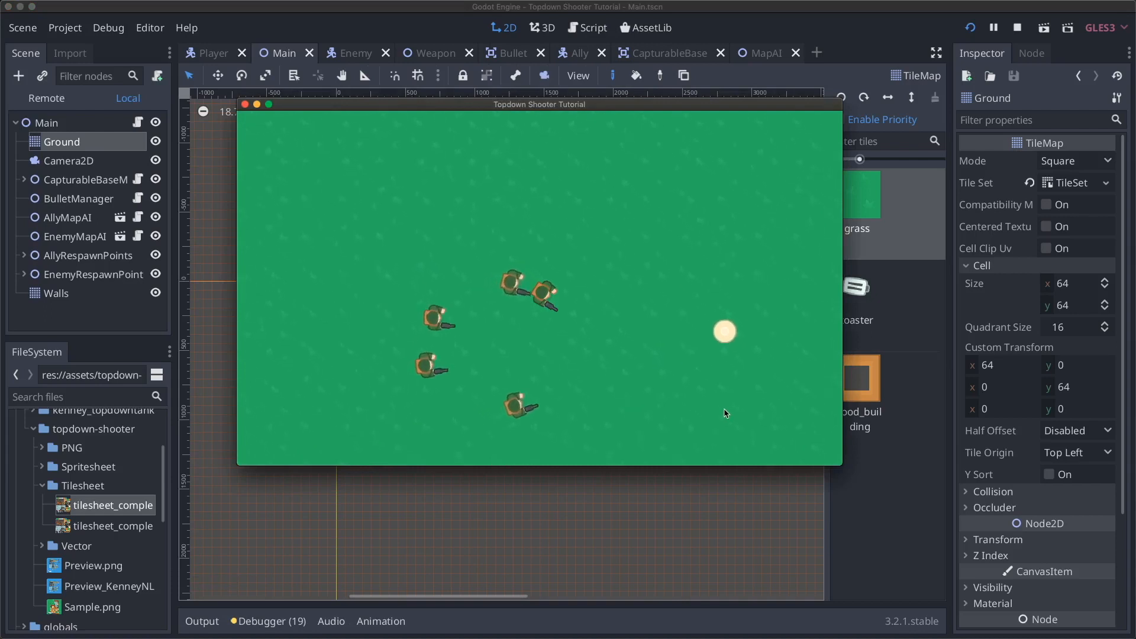
pyautogui.press('w')
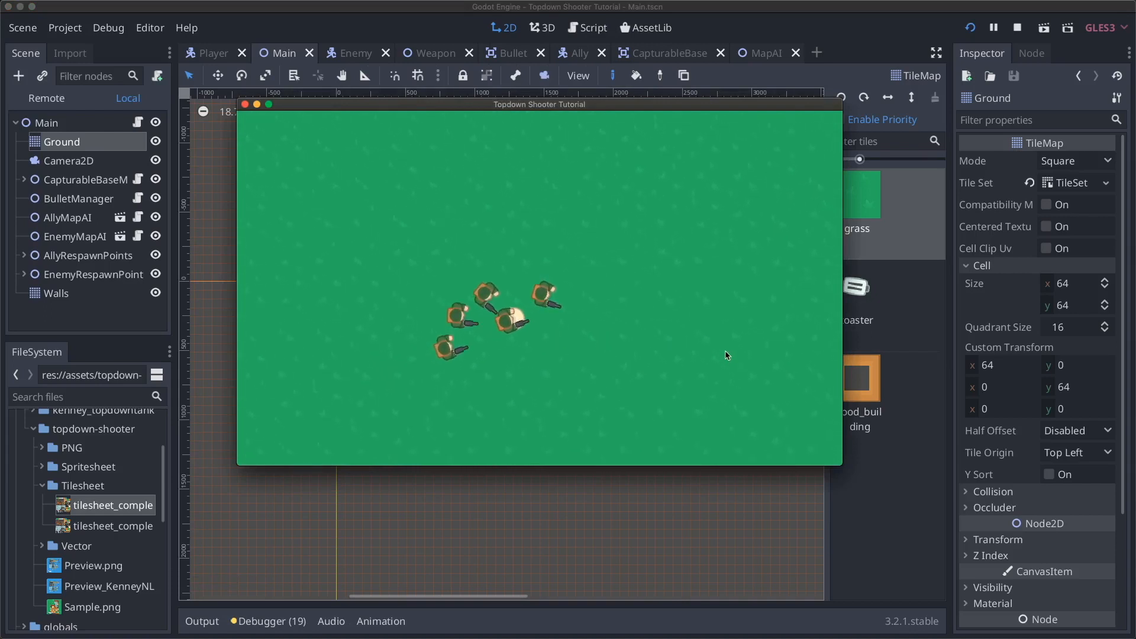
pyautogui.press('super+q')
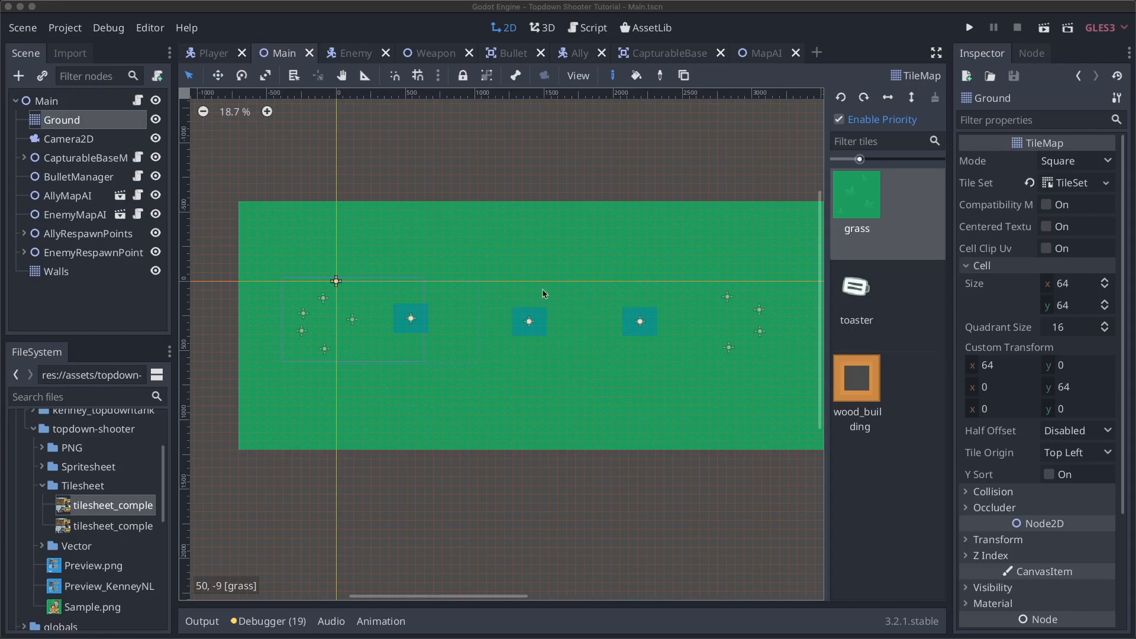
pyautogui.scroll(4, 459, 297)
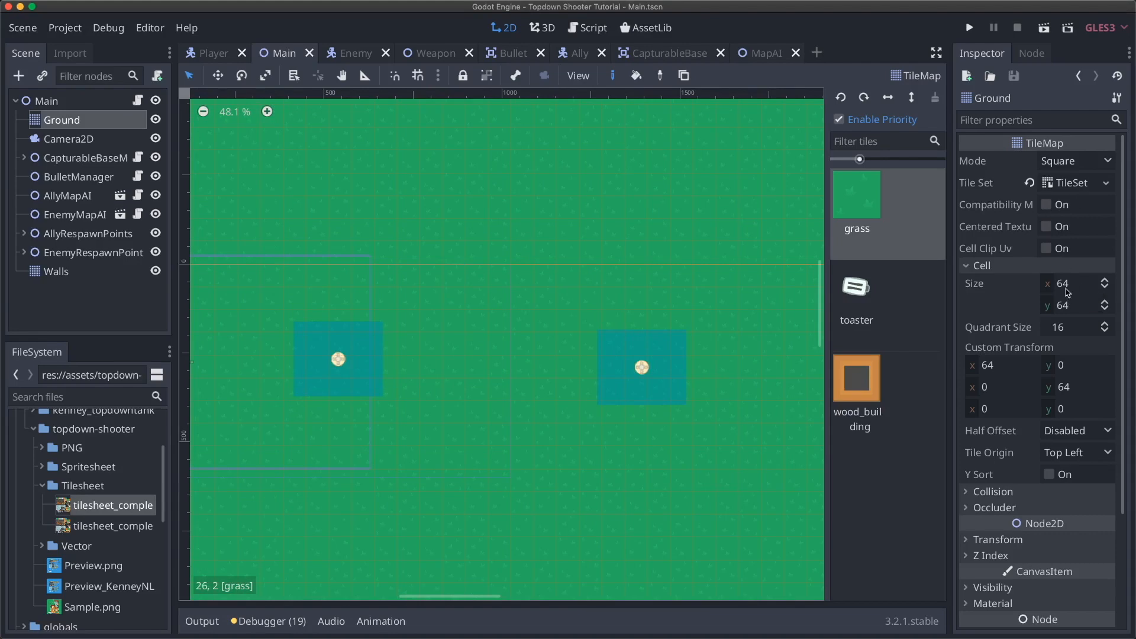
pyautogui.click(1070, 183)
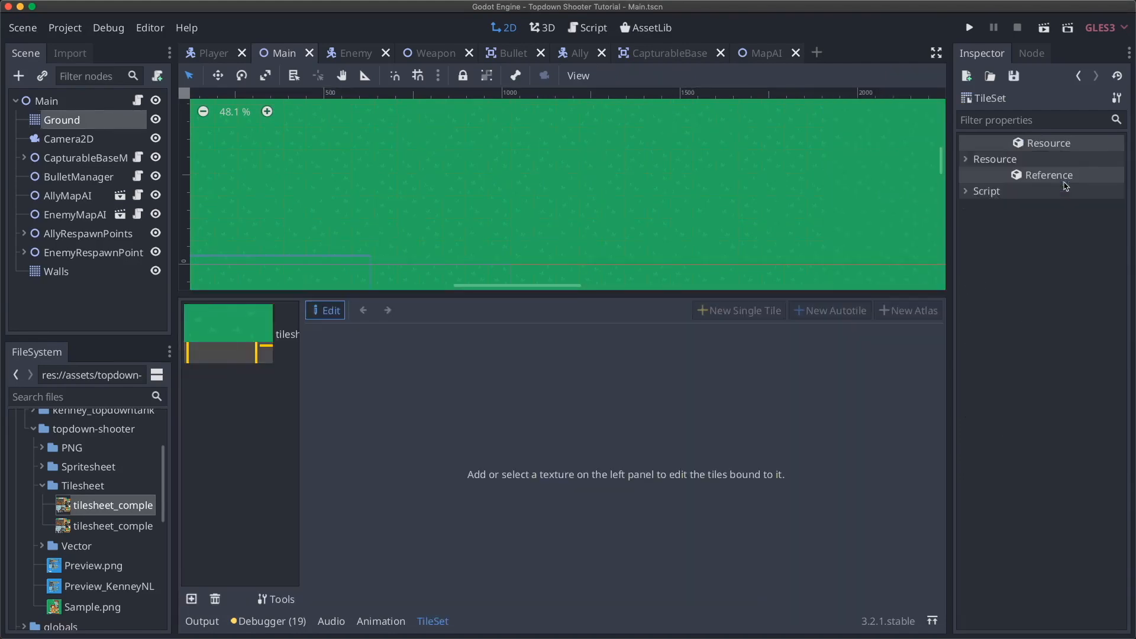
pyautogui.click(219, 325)
pyautogui.click(424, 388)
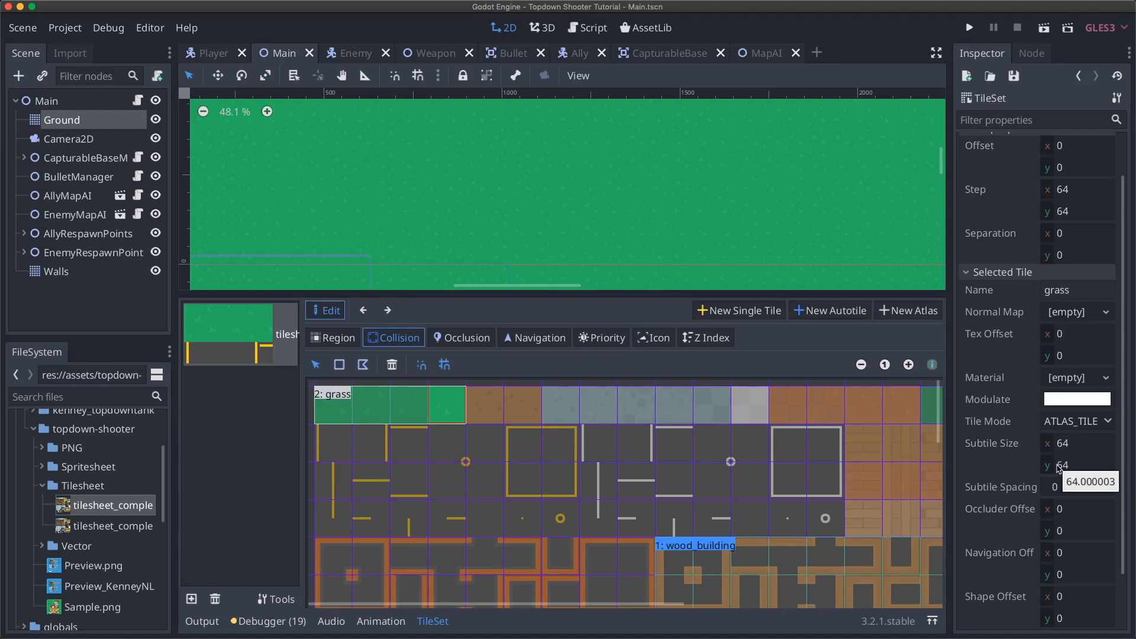
pyautogui.click(77, 123)
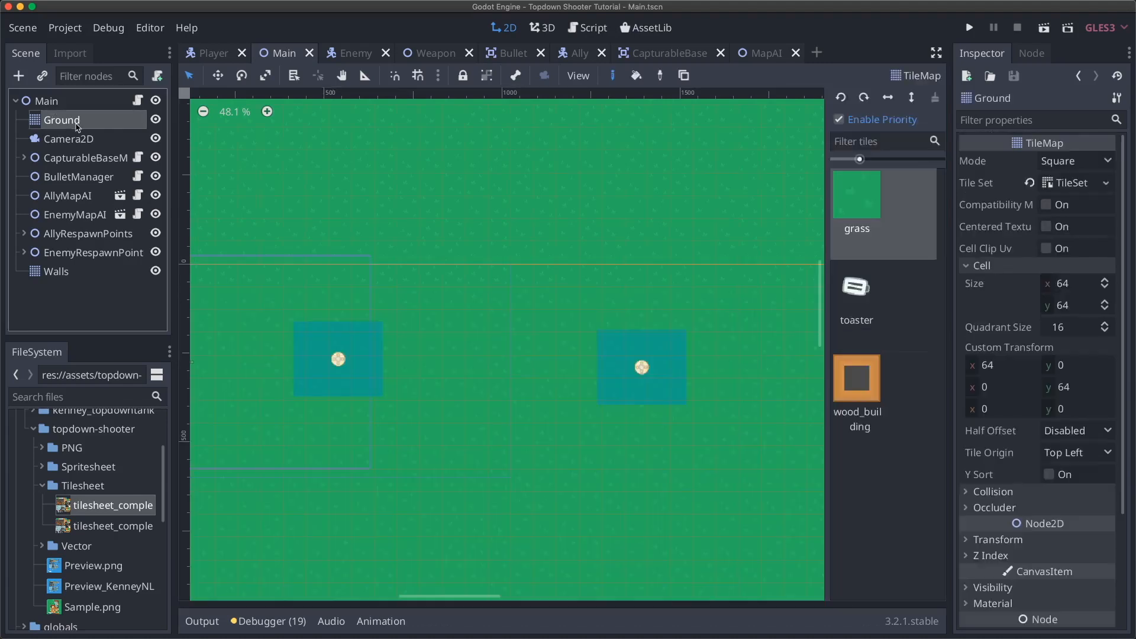
# - Select the Walls tilemap in the Scene dock
pyautogui.click(79, 273)
pyautogui.hscroll(-5, 420, 318)
pyautogui.hscroll(-6, 420, 320)
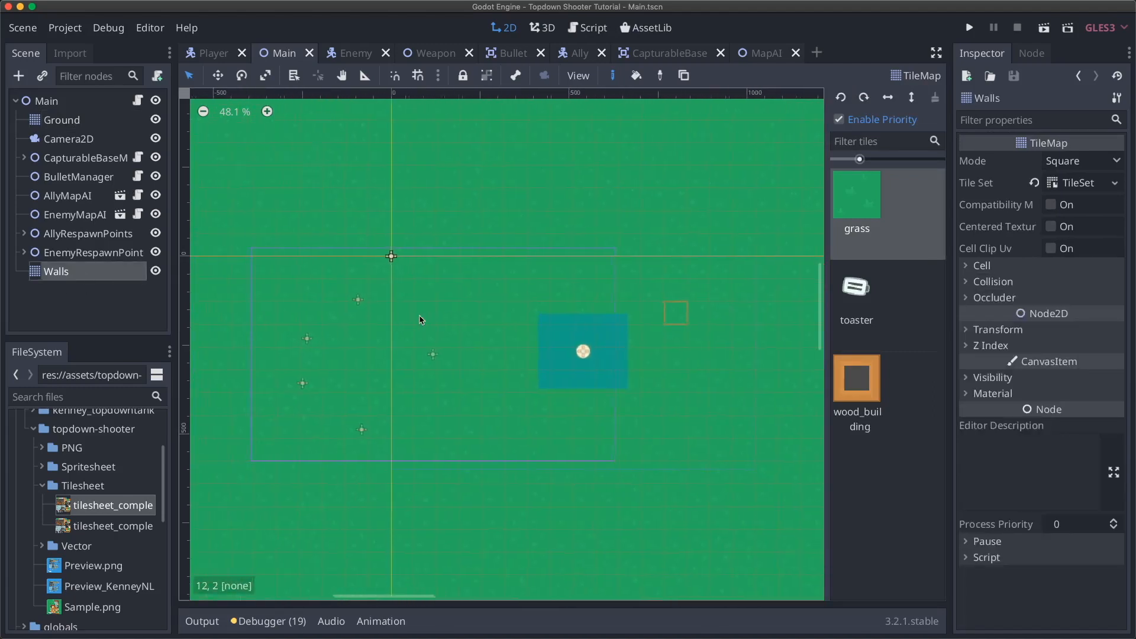
pyautogui.hscroll(2, 420, 320)
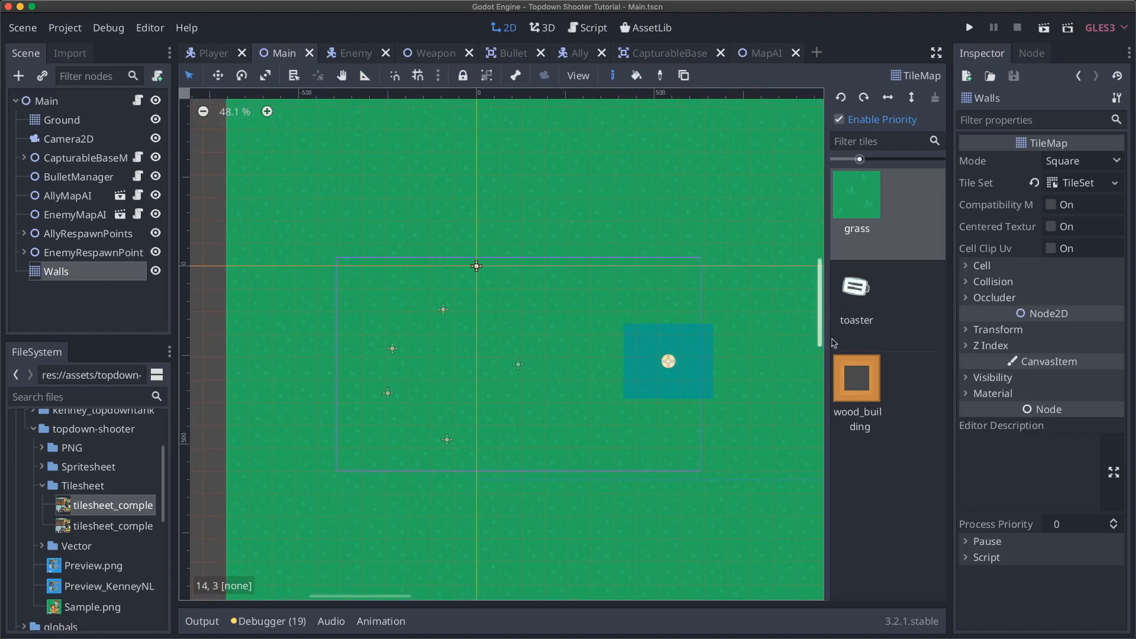
# - Choose the toaster tile from the palette and expand the Walls Cell settings
pyautogui.click(856, 319)
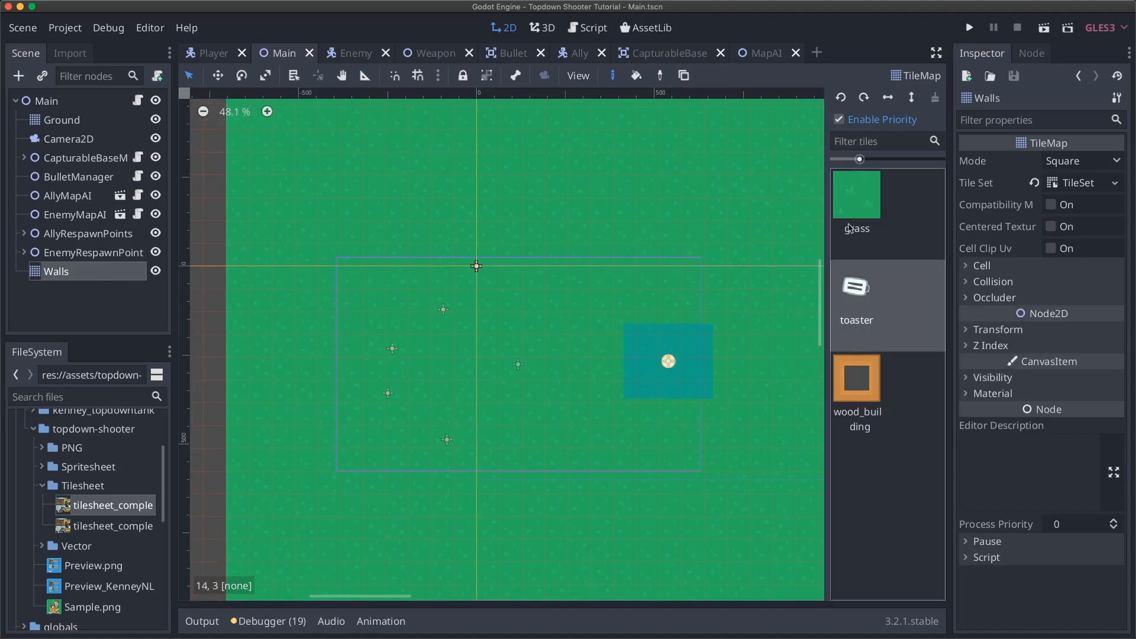
pyautogui.click(900, 201)
pyautogui.click(888, 390)
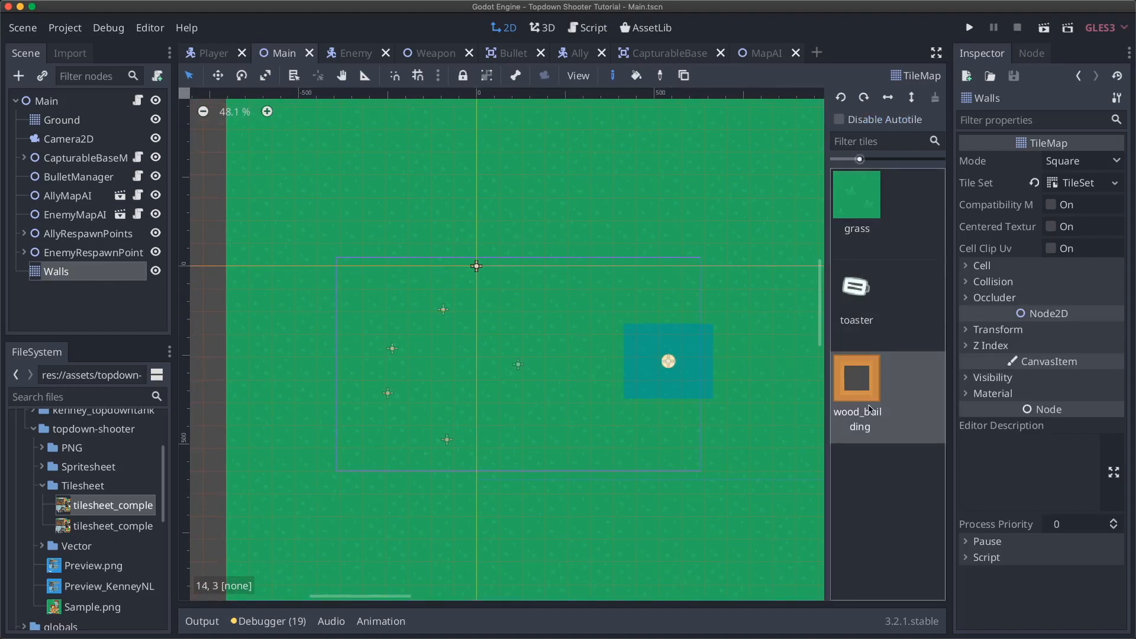
pyautogui.click(894, 307)
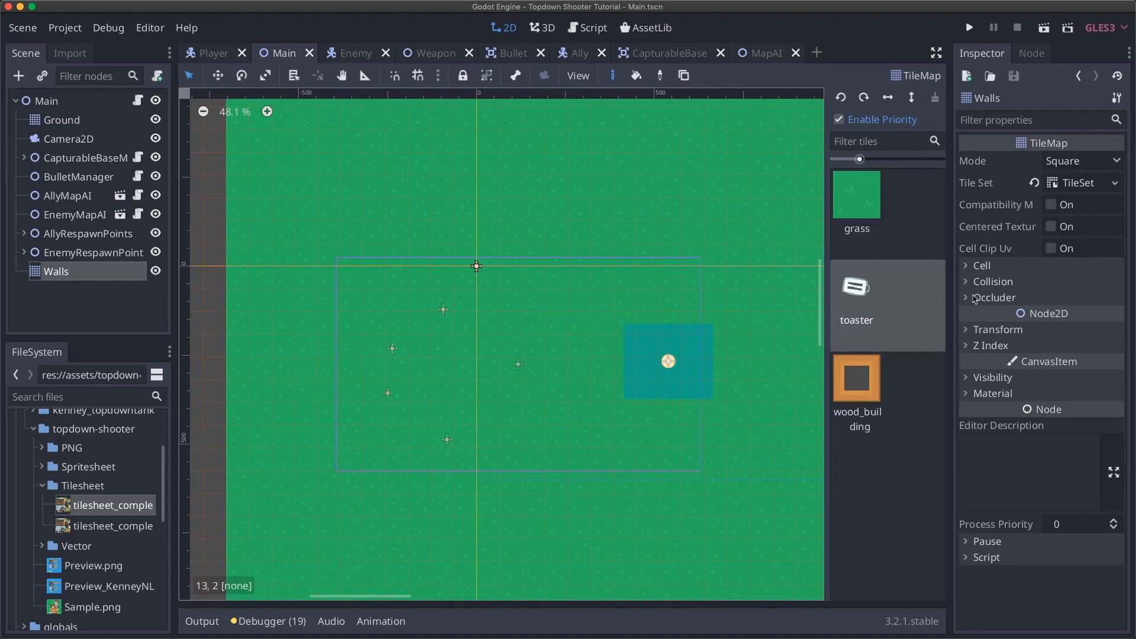
pyautogui.click(1004, 267)
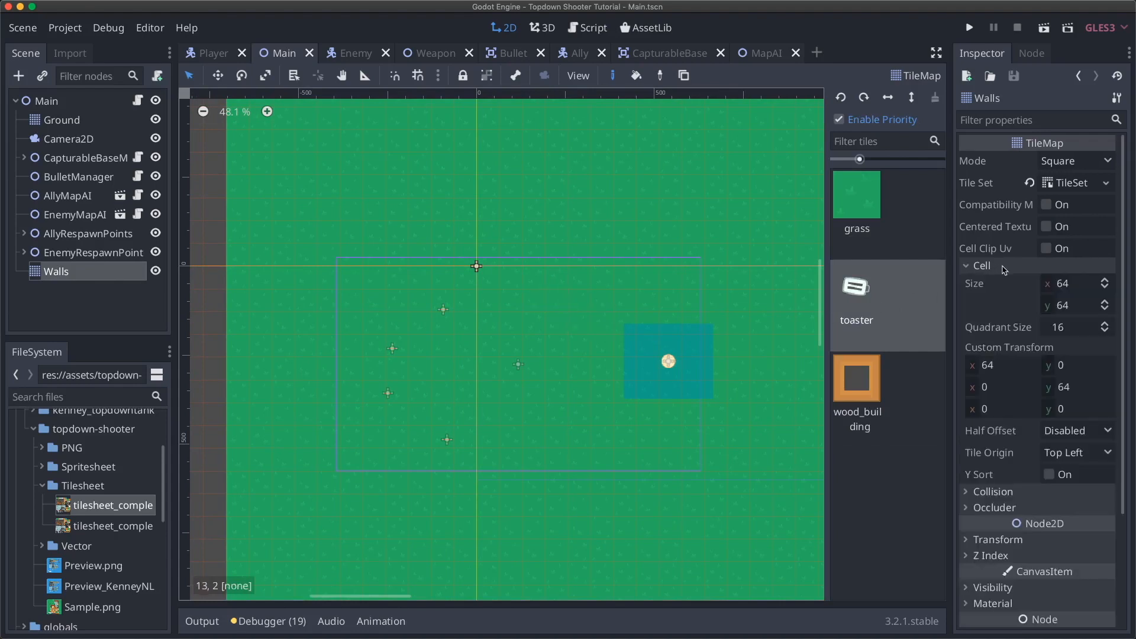
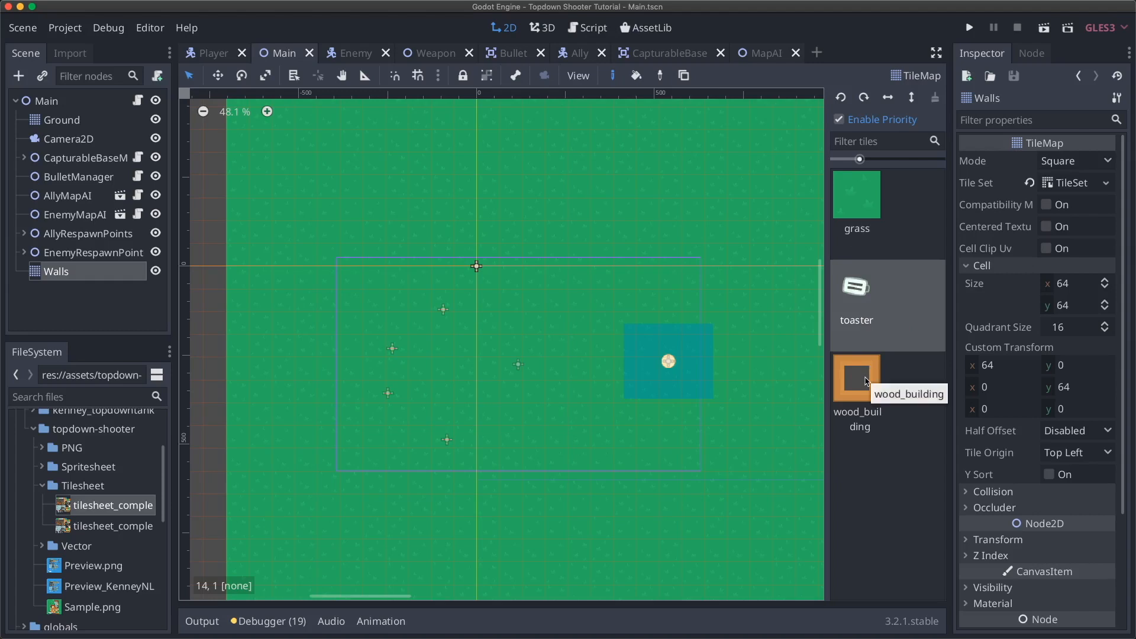
# - Pan around the 2D canvas, then select the Ground tile map in the Scene dock
pyautogui.hscroll(5, 628, 305)
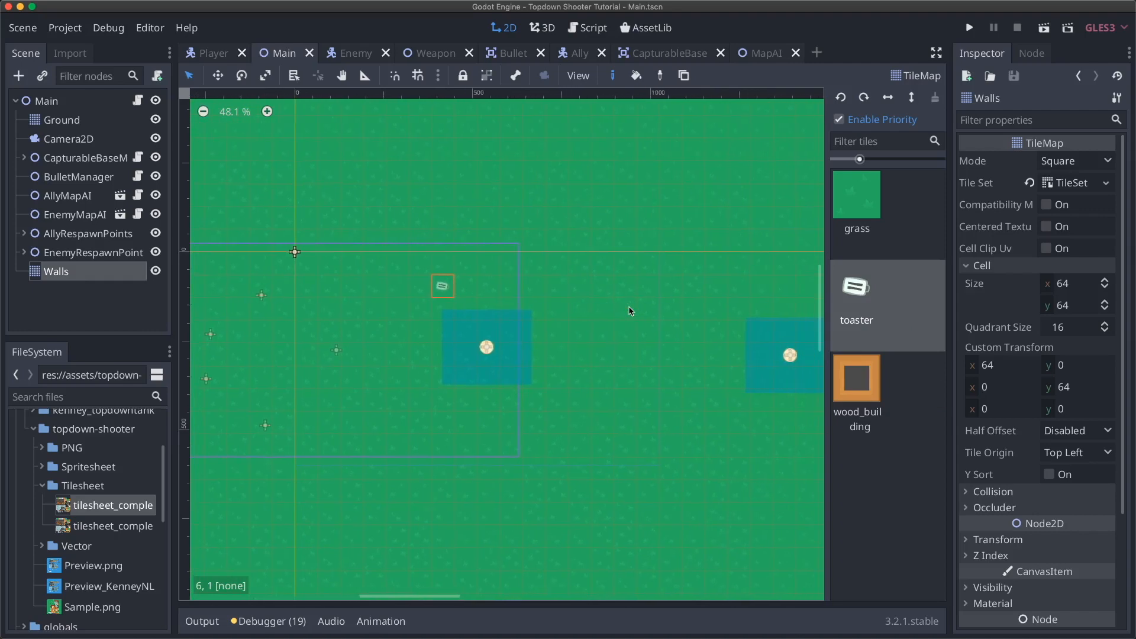
pyautogui.hscroll(1, 631, 311)
pyautogui.scroll(1, 630, 312)
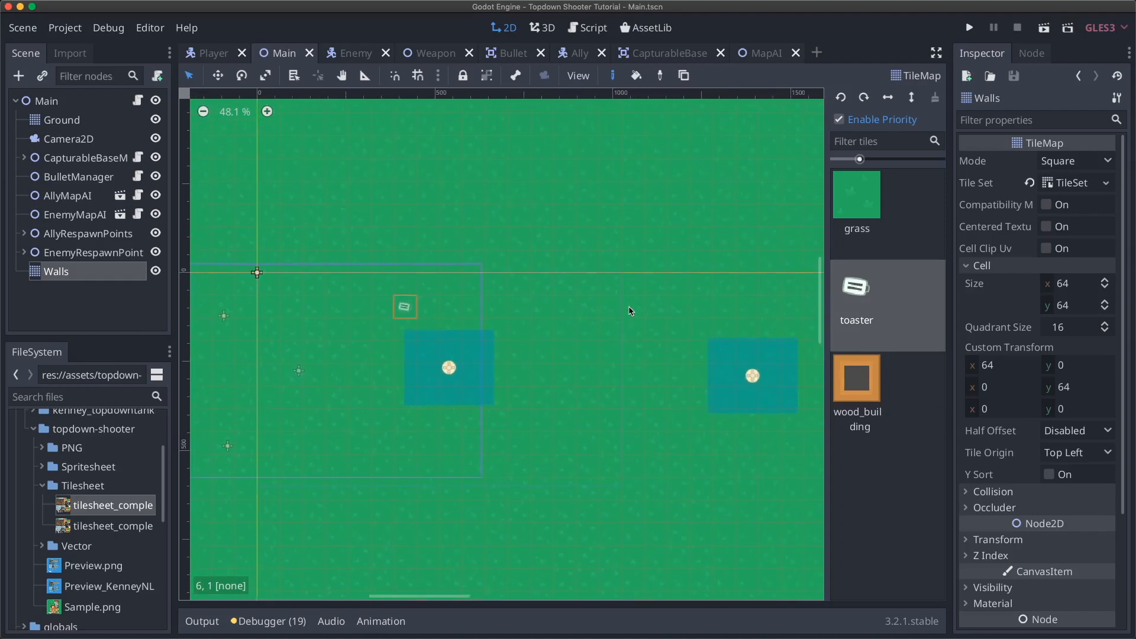
pyautogui.hscroll(-3, 631, 312)
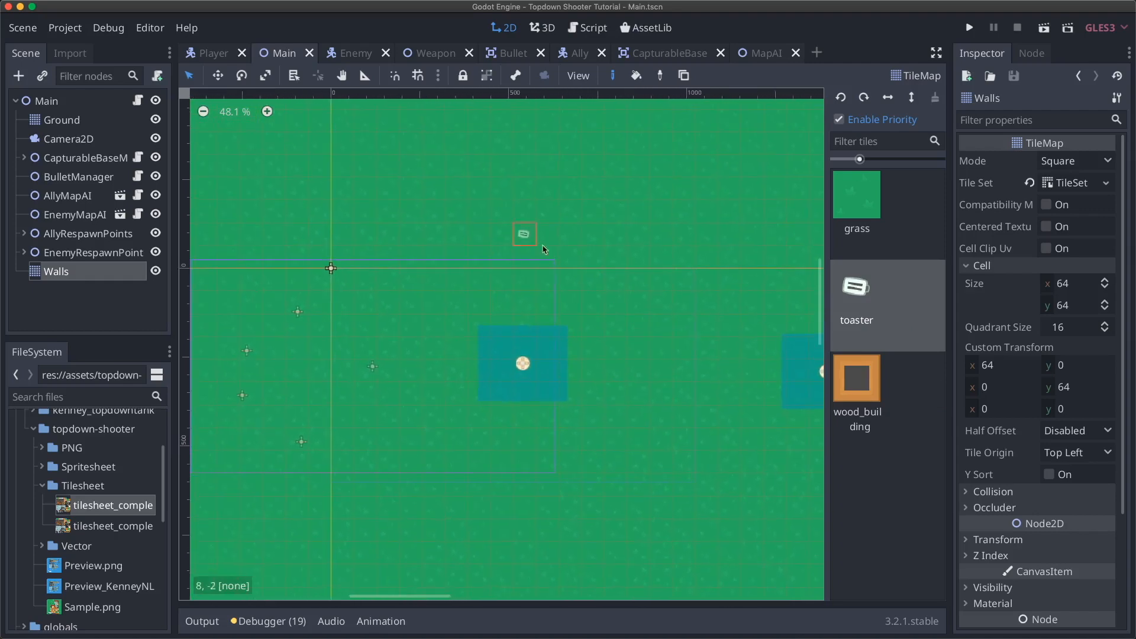
pyautogui.scroll(-2, 602, 279)
pyautogui.hscroll(1, 602, 278)
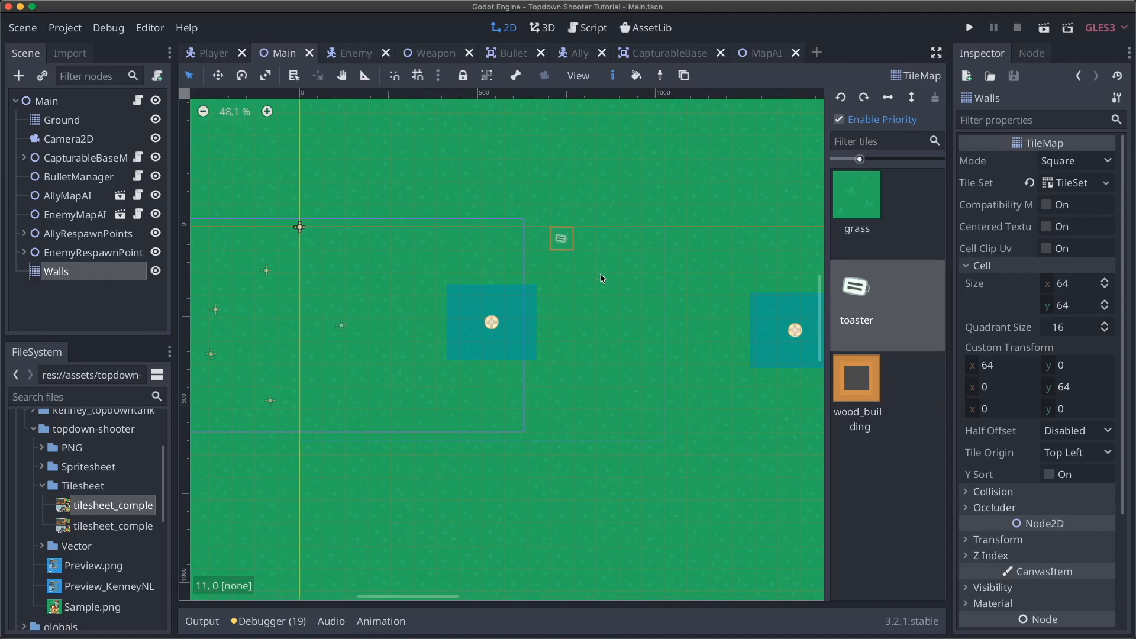
pyautogui.hscroll(-3, 615, 251)
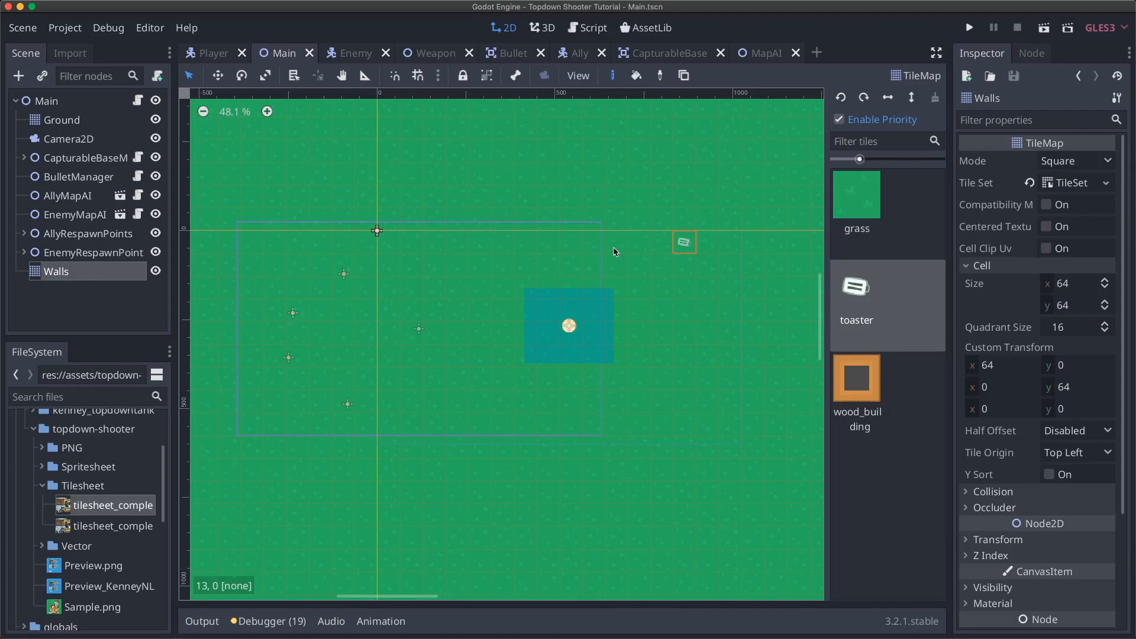
pyautogui.click(85, 123)
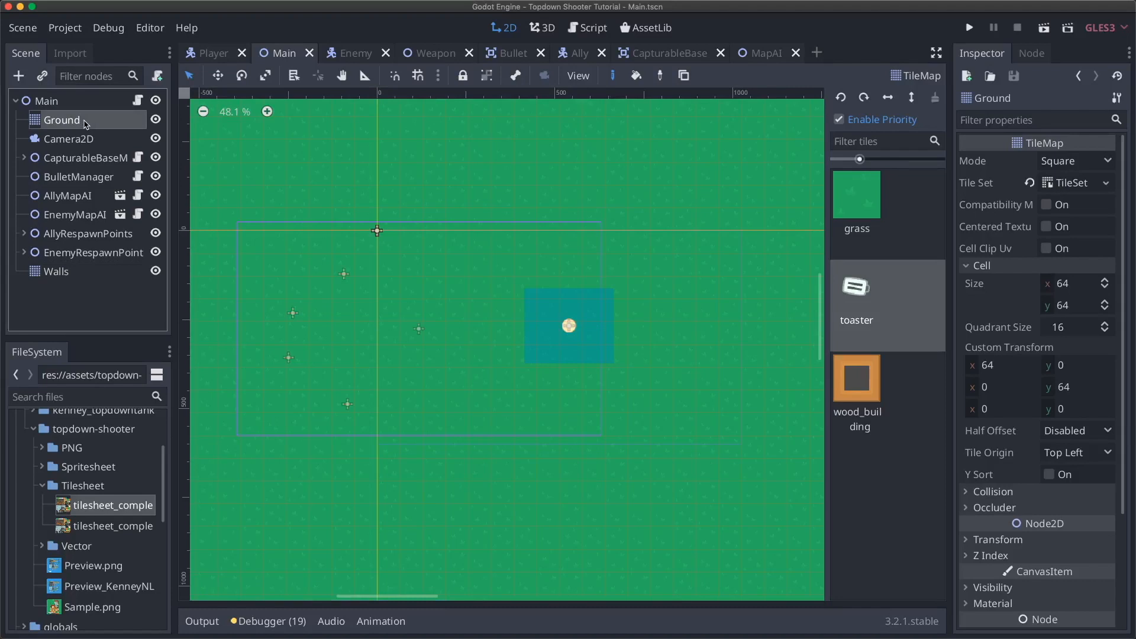
# - Duplicate the Ground tile map and rename the copy GroundDecorations
pyautogui.press('super+d')
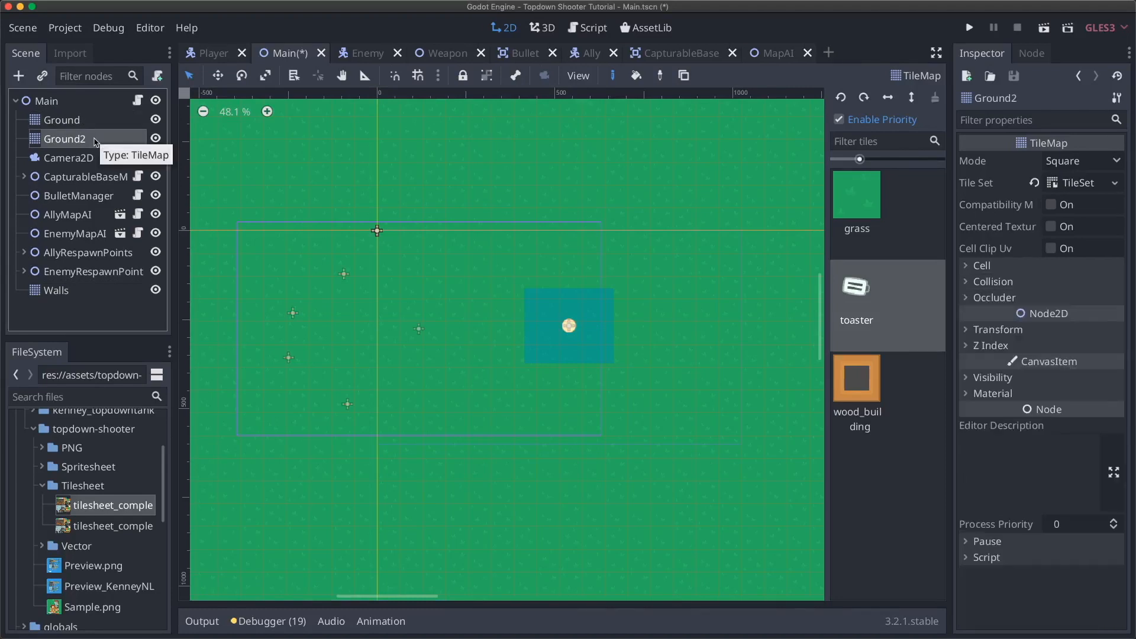
pyautogui.doubleClick(90, 143)
pyautogui.press('BackSpace')
pyautogui.write('Decorations')
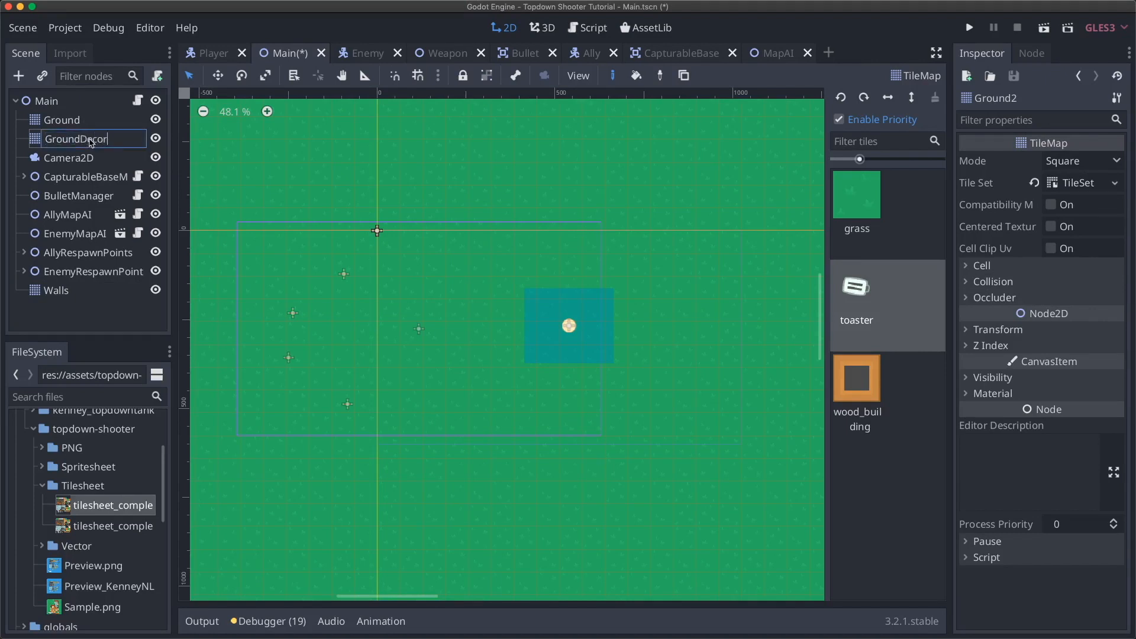
pyautogui.press('Return')
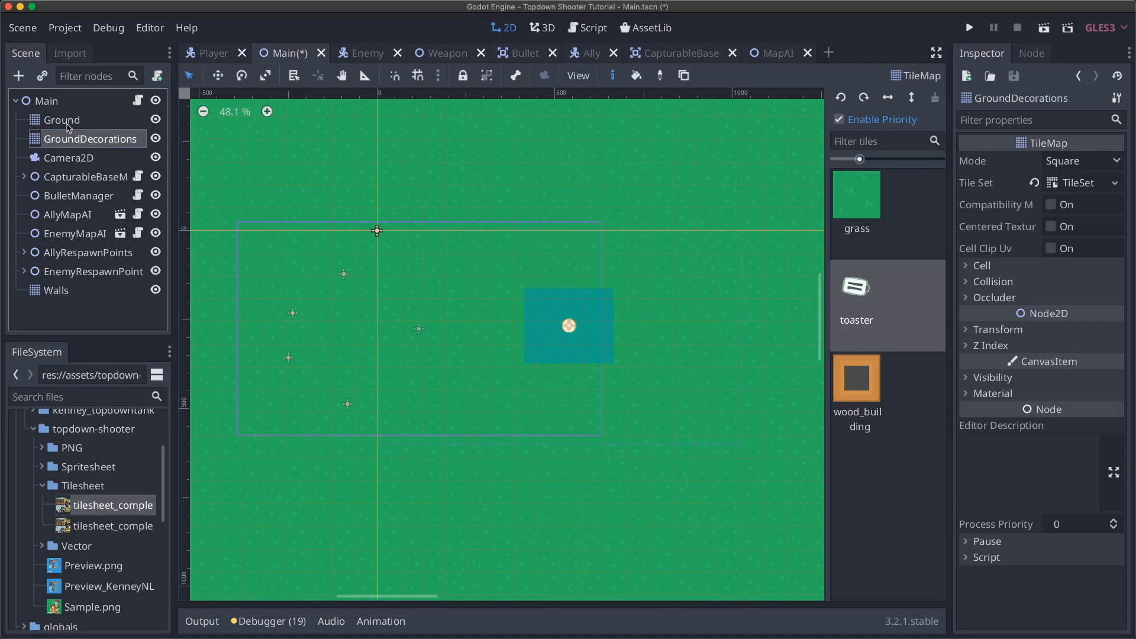
# - Check the Ground tile map's cell settings, then select GroundDecorations
pyautogui.click(68, 126)
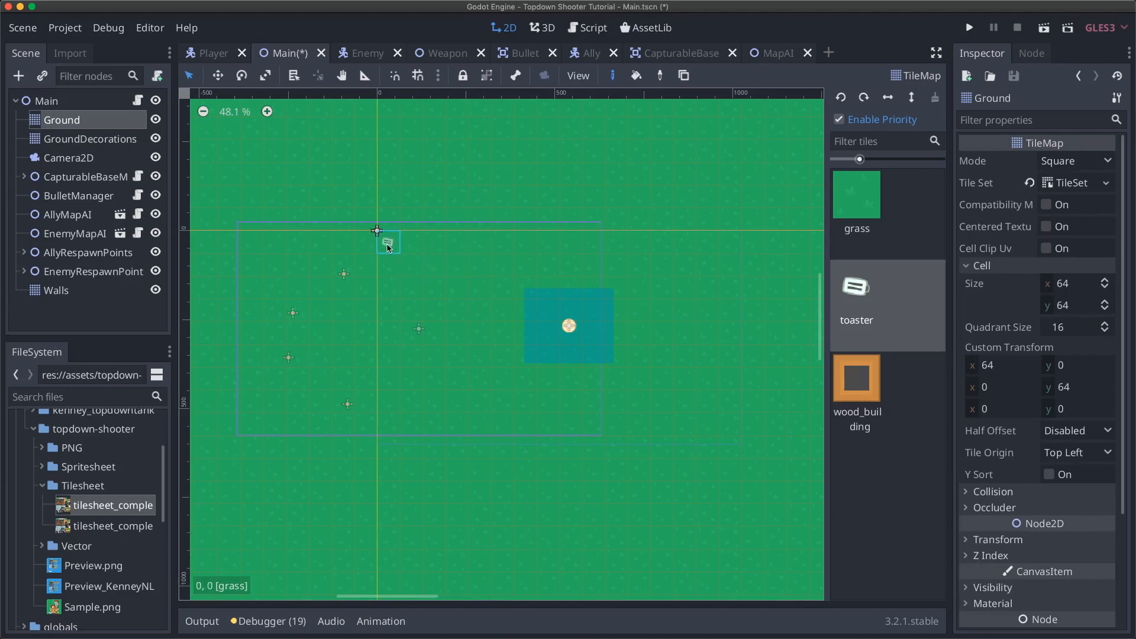
pyautogui.scroll(-4, 386, 245)
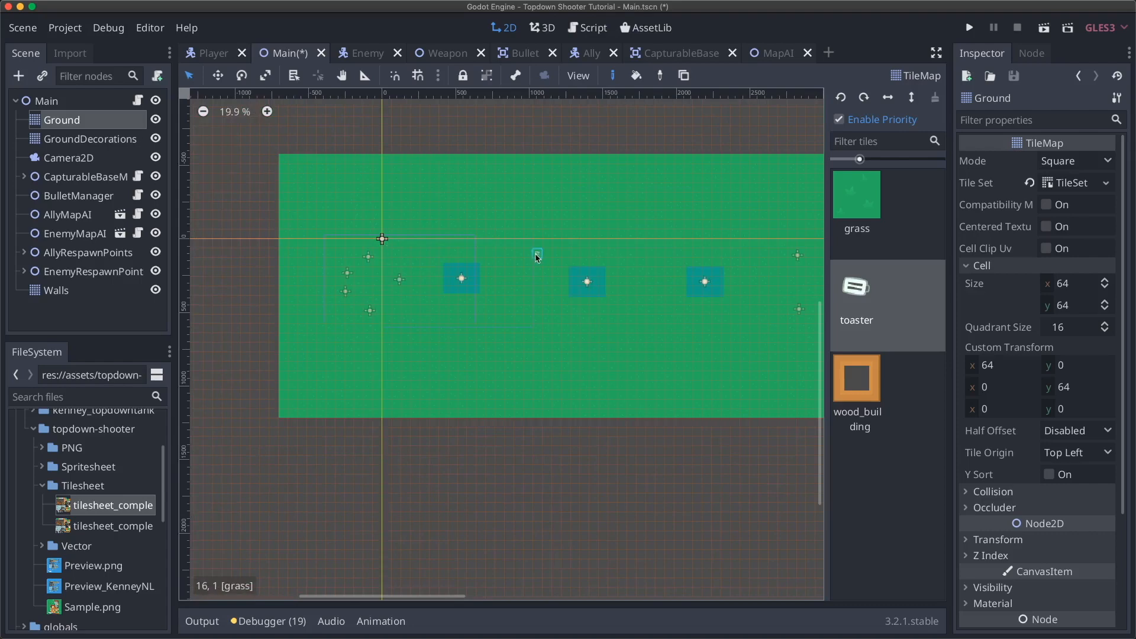
pyautogui.scroll(4, 536, 254)
pyautogui.moveTo(502, 238); pyautogui.dragTo(501, 279, button='middle')
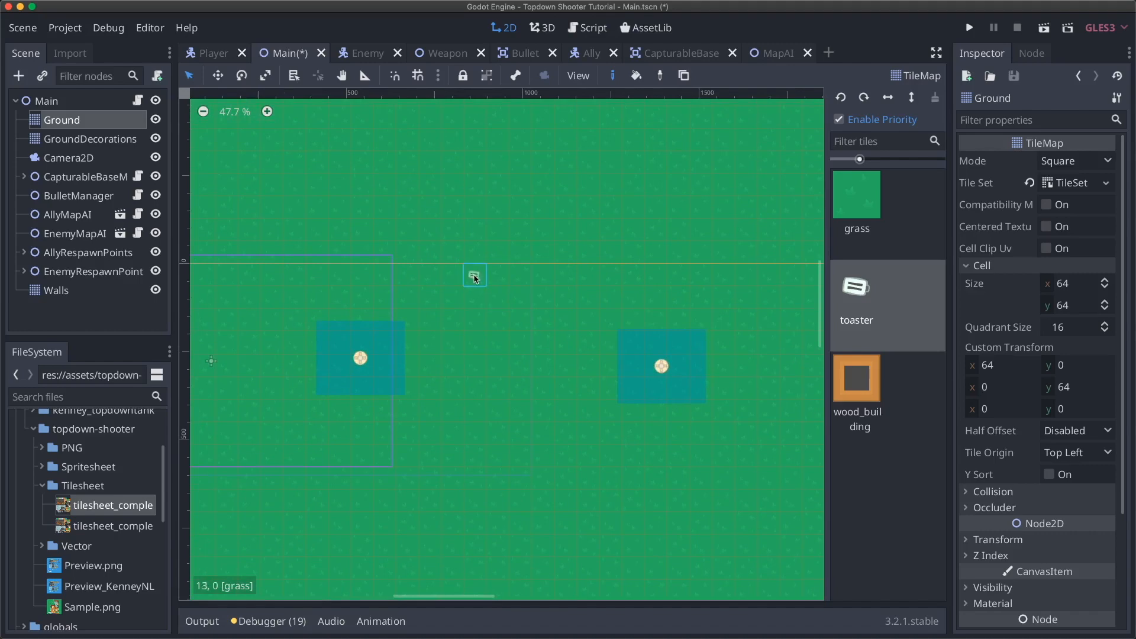
pyautogui.click(89, 139)
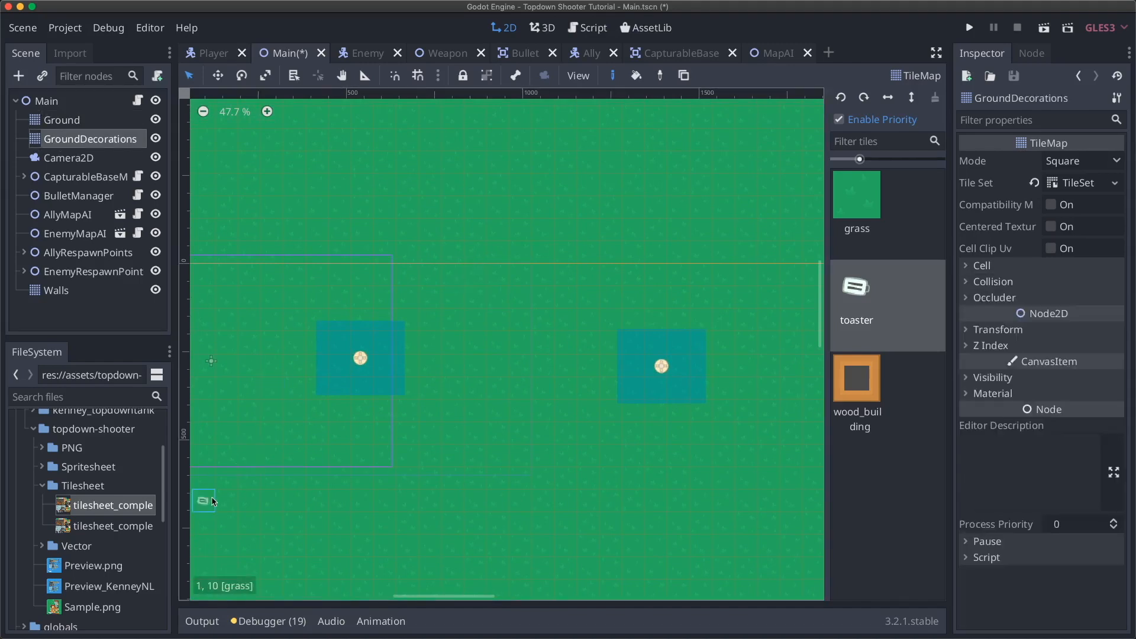
# - Inspect the tile regions of GroundDecorations' tile set, then return to the tile map
pyautogui.click(1095, 187)
pyautogui.click(276, 352)
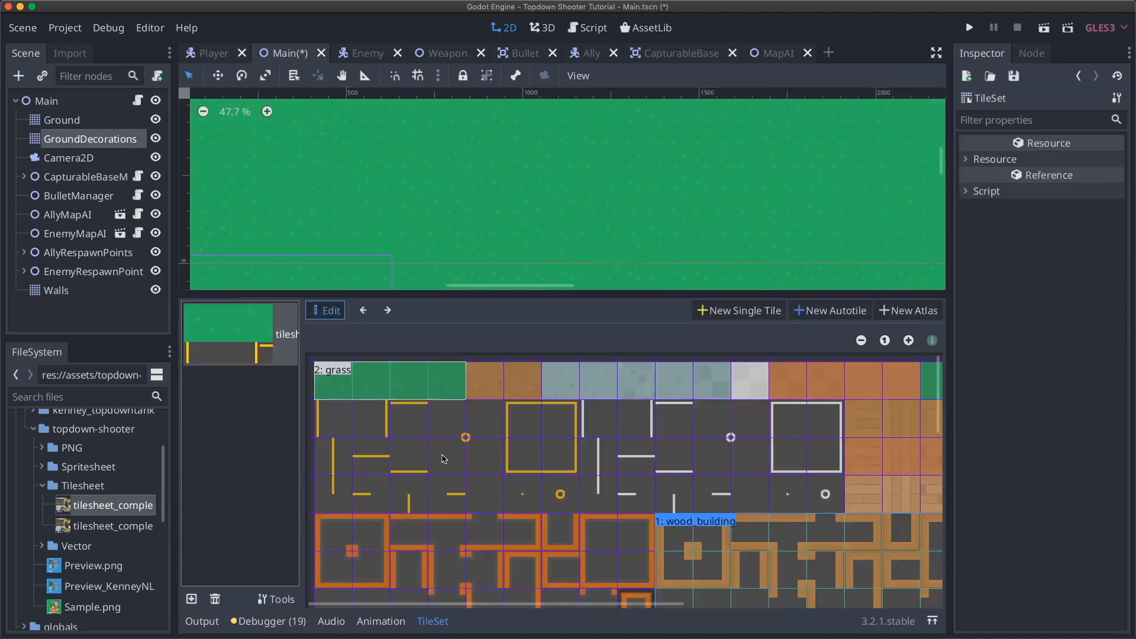
pyautogui.hscroll(3, 447, 458)
pyautogui.hscroll(-3, 446, 458)
pyautogui.scroll(-3, 382, 219)
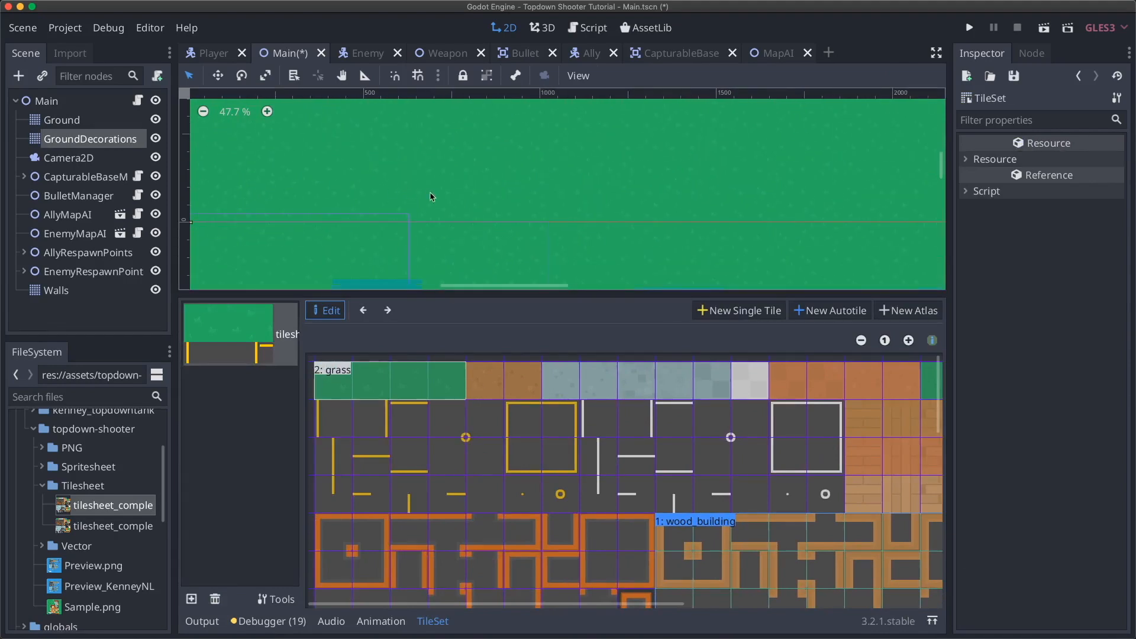
pyautogui.scroll(-3, 462, 215)
pyautogui.hscroll(-3, 462, 216)
pyautogui.scroll(2, 462, 216)
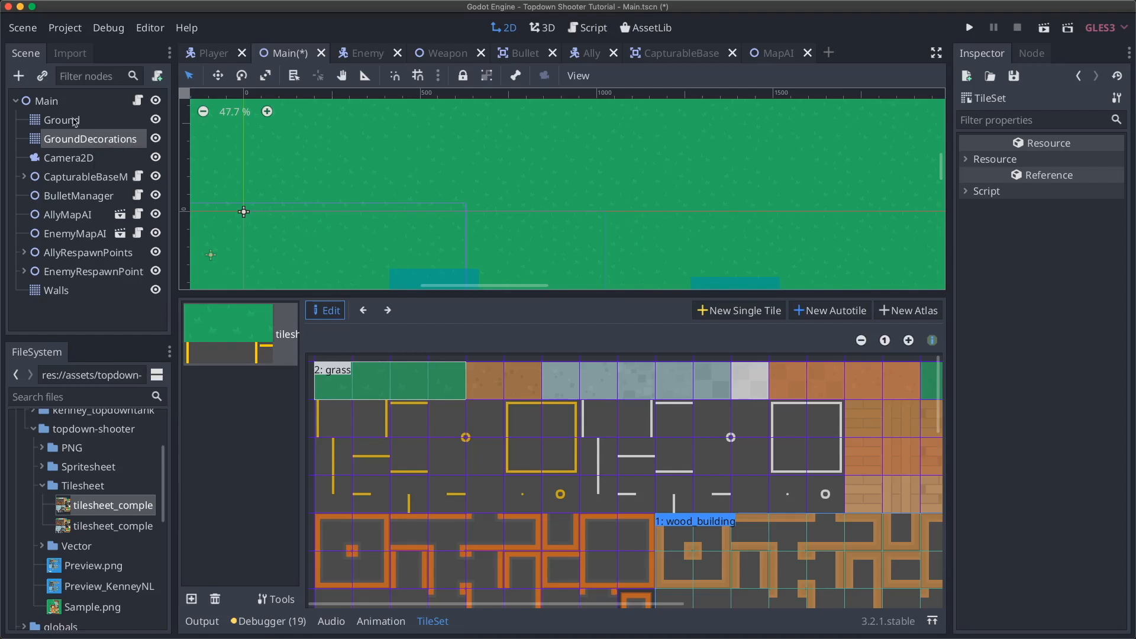
pyautogui.click(98, 141)
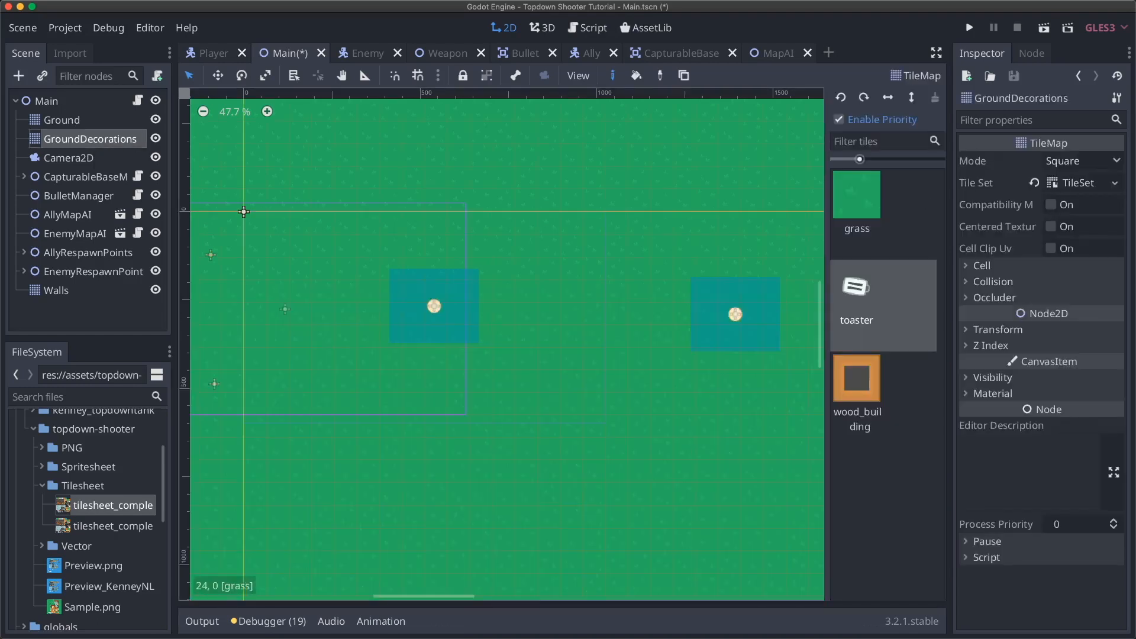
# - Create a two-cell atlas tile named dirt with priority on its second variant
pyautogui.click(1089, 183)
pyautogui.click(257, 350)
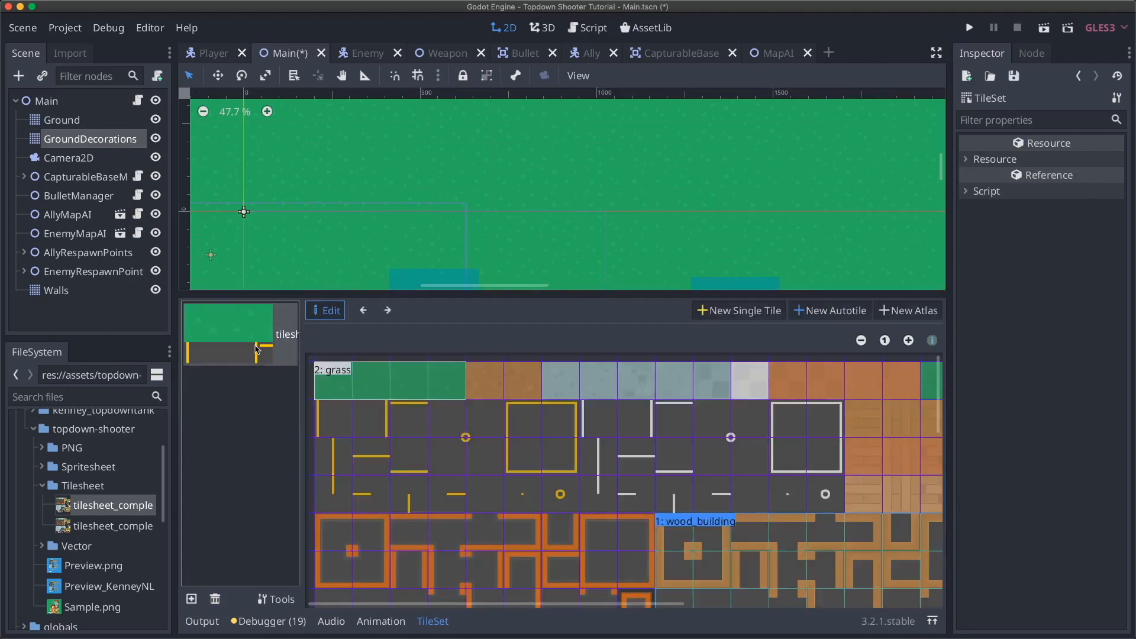
pyautogui.click(894, 315)
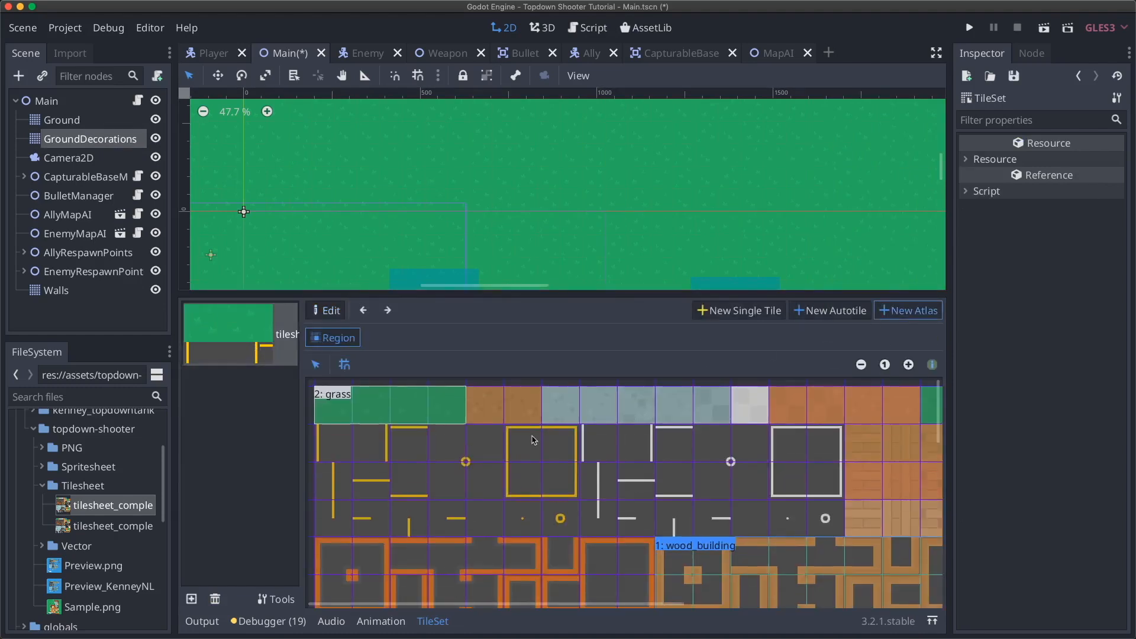
pyautogui.moveTo(485, 409); pyautogui.dragTo(521, 412)
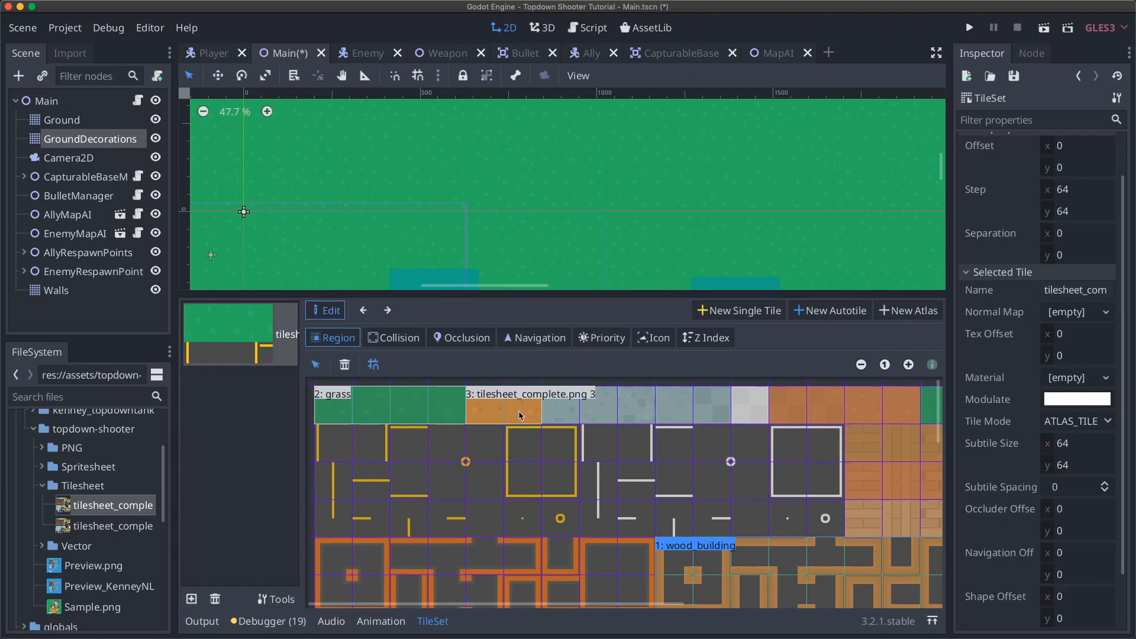
pyautogui.tripleClick(1069, 290)
pyautogui.write('dirt')
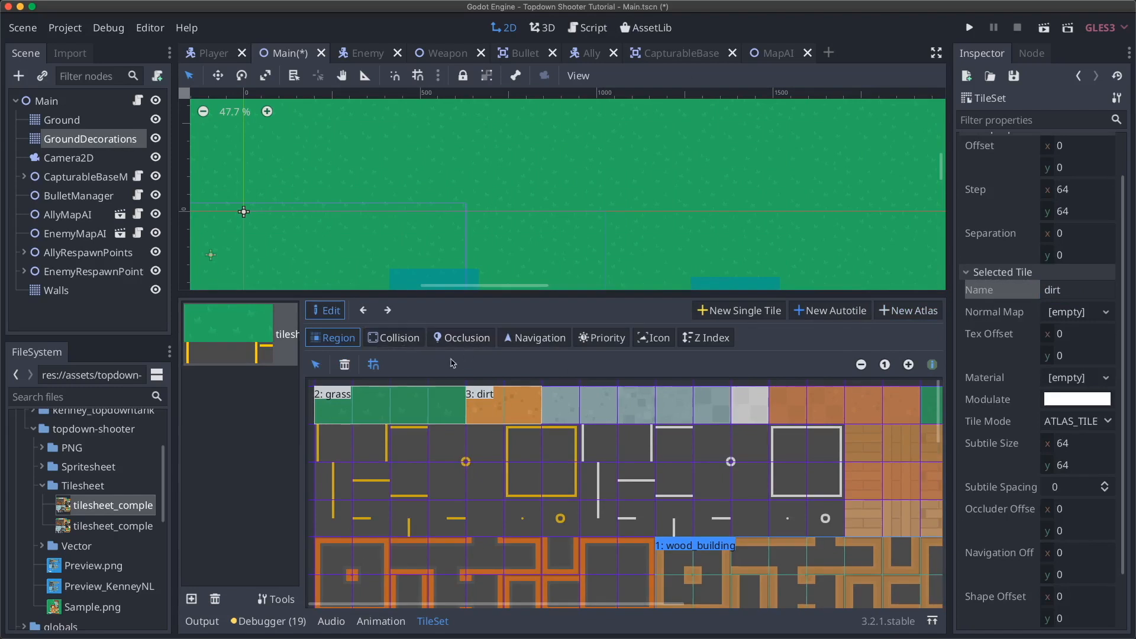
pyautogui.click(615, 340)
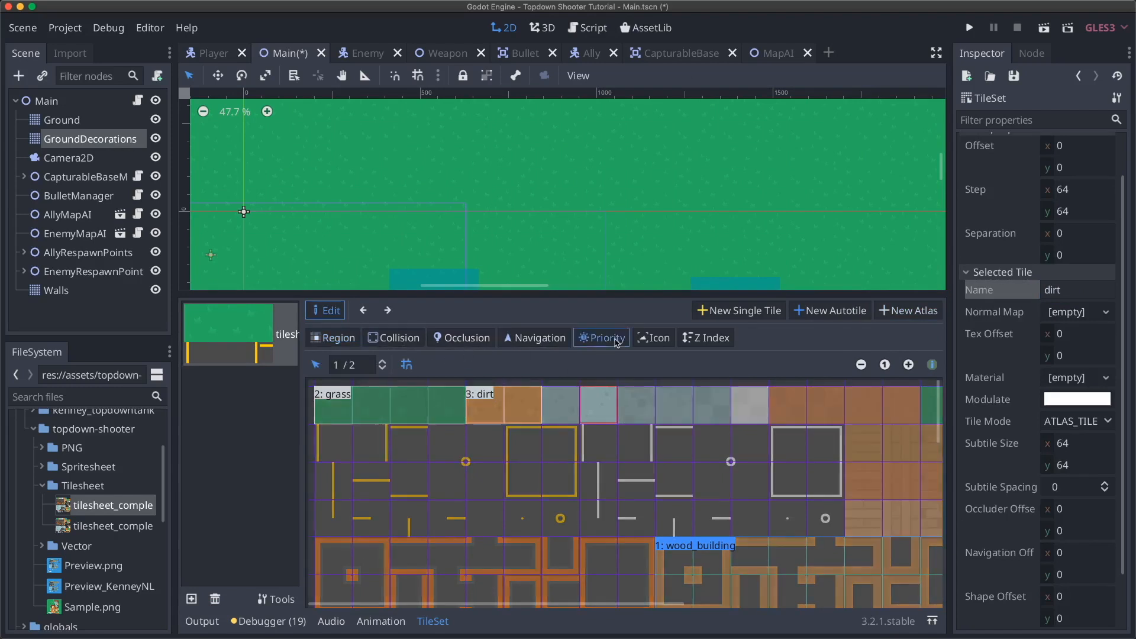
pyautogui.click(527, 415)
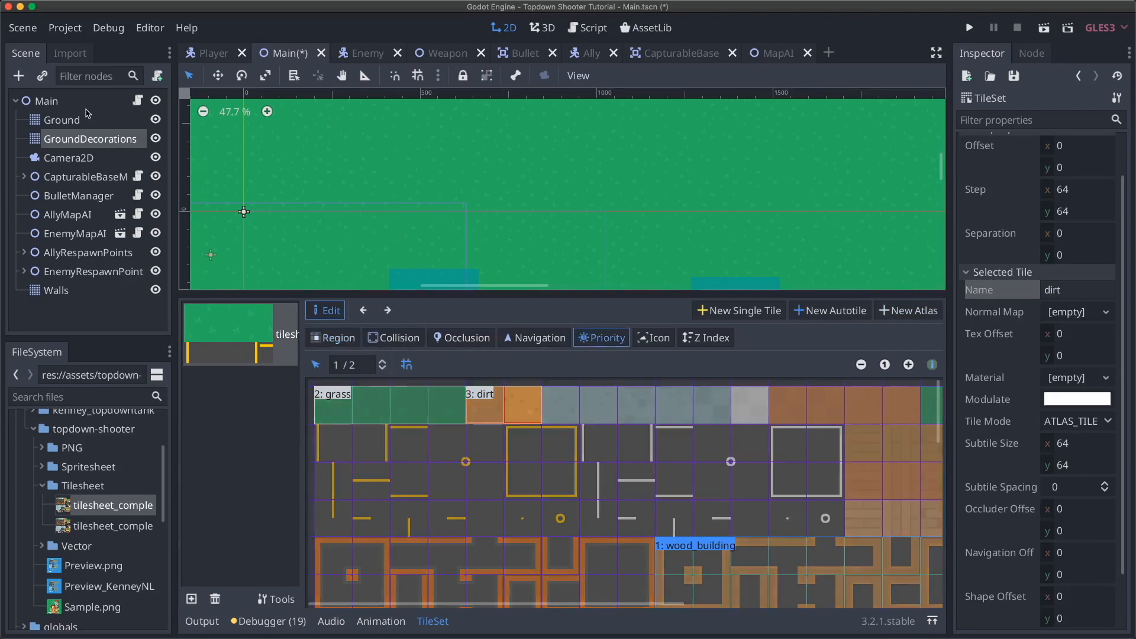
pyautogui.click(75, 128)
pyautogui.click(85, 140)
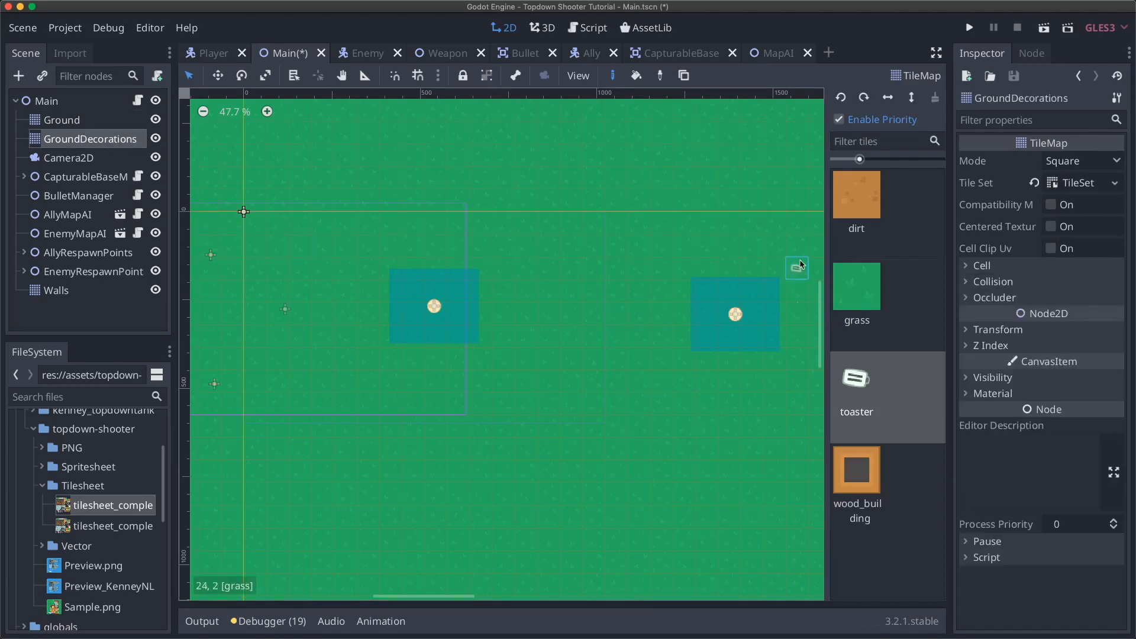
# - Paint a plus-shaped dirt clearing around the first capture base
pyautogui.click(867, 219)
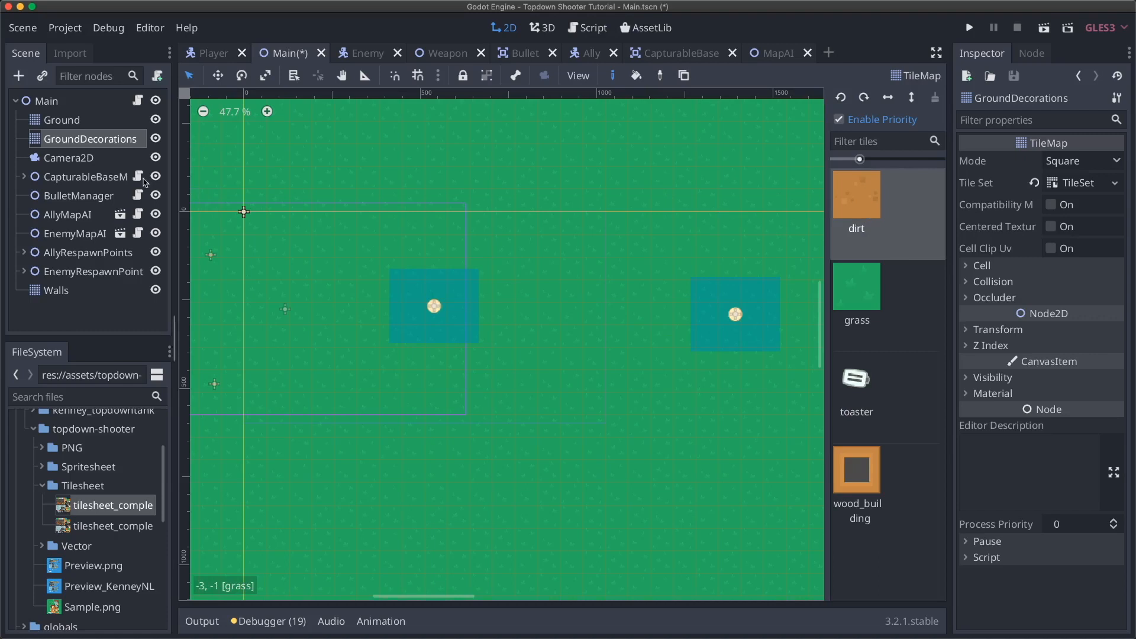
pyautogui.hscroll(-4, 400, 224)
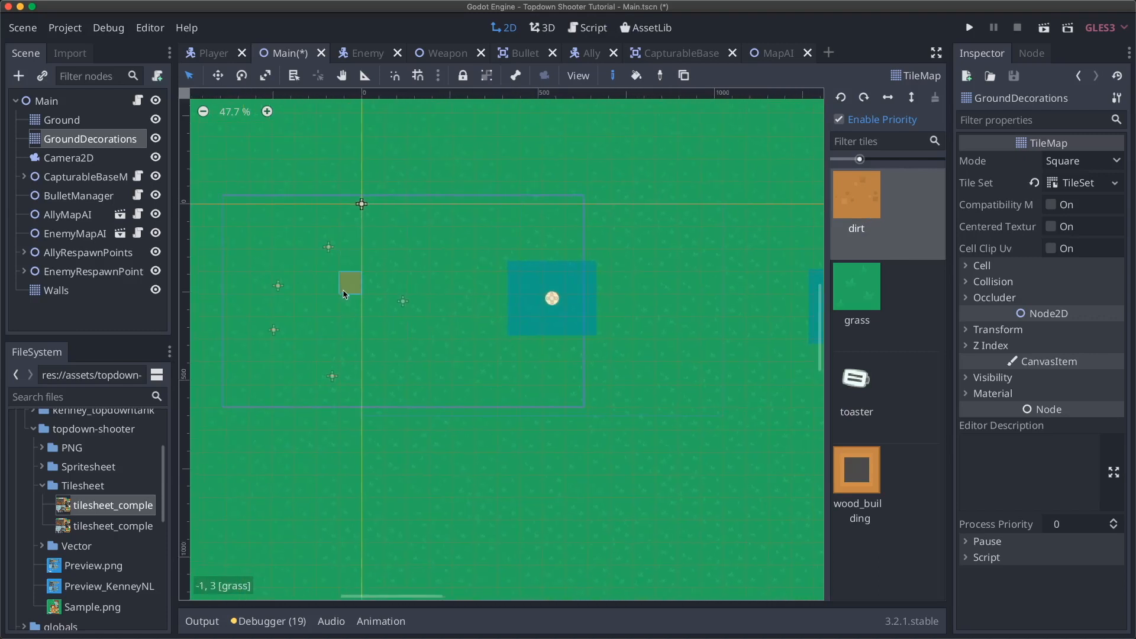
pyautogui.moveTo(345, 294)
pyautogui.keyDown('shift'); pyautogui.mouseDown()
pyautogui.moveTo(451, 310)
pyautogui.moveTo(470, 291)
pyautogui.moveTo(411, 284)
pyautogui.moveTo(494, 306)
pyautogui.moveTo(657, 309)
pyautogui.mouseUp(); pyautogui.keyUp('shift')
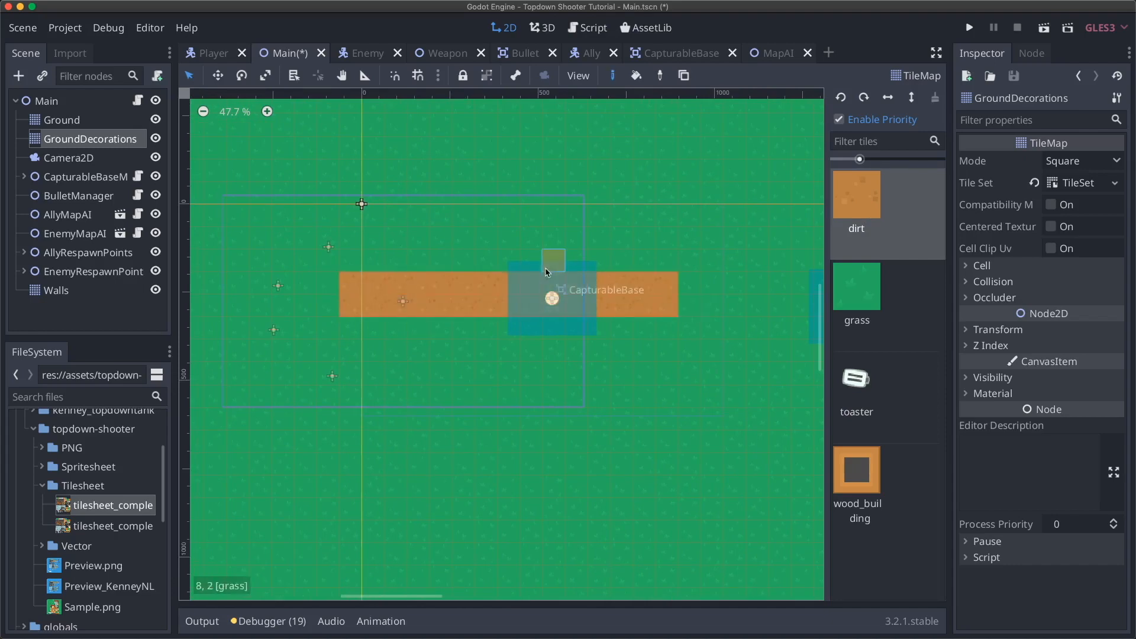
pyautogui.moveTo(517, 255)
pyautogui.keyDown('shift'); pyautogui.keyDown('super'); pyautogui.mouseDown()
pyautogui.moveTo(594, 338)
pyautogui.moveTo(590, 349)
pyautogui.moveTo(512, 243)
pyautogui.moveTo(593, 241)
pyautogui.mouseUp(); pyautogui.keyUp('super'); pyautogui.keyUp('shift')
pyautogui.click(486, 261)
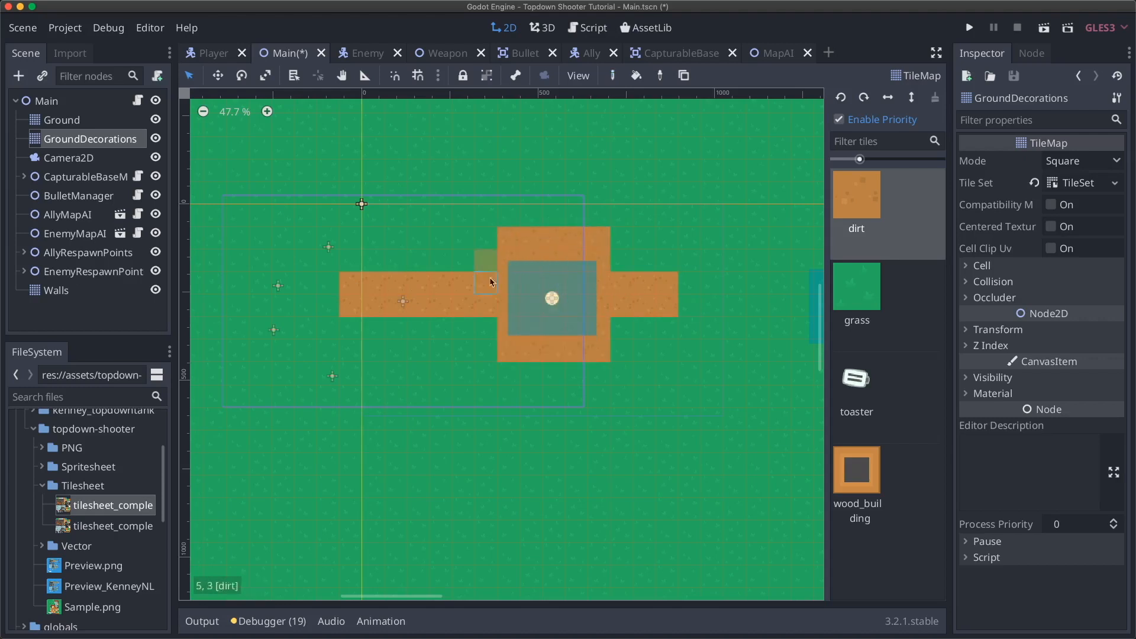
pyautogui.click(489, 333)
pyautogui.click(620, 261)
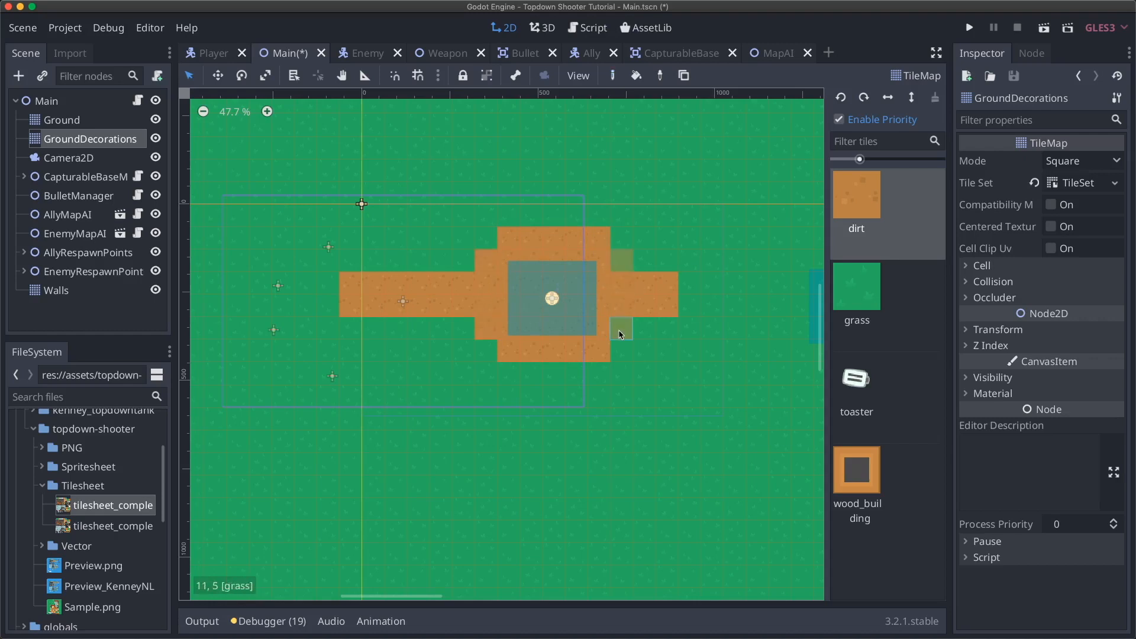
# - Paint a two-row dirt path toward the next base and a dirt block over it
pyautogui.hscroll(10, 675, 330)
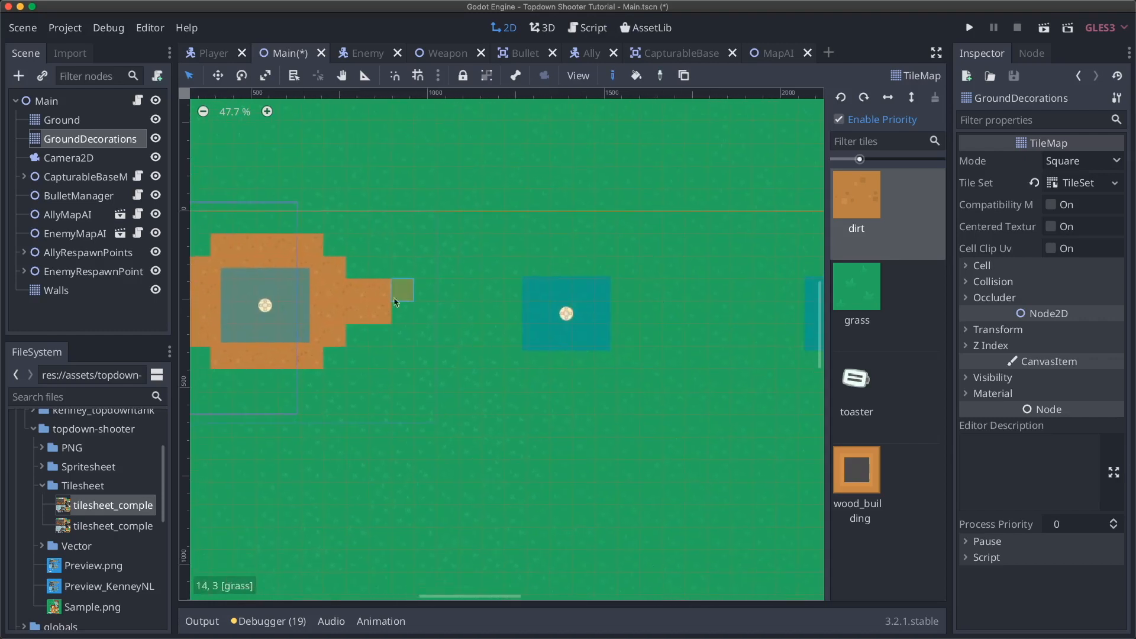
pyautogui.keyDown('shift'); pyautogui.keyDown('super'); pyautogui.moveTo(398, 299); pyautogui.dragTo(515, 291); pyautogui.keyUp('super'); pyautogui.keyUp('shift')
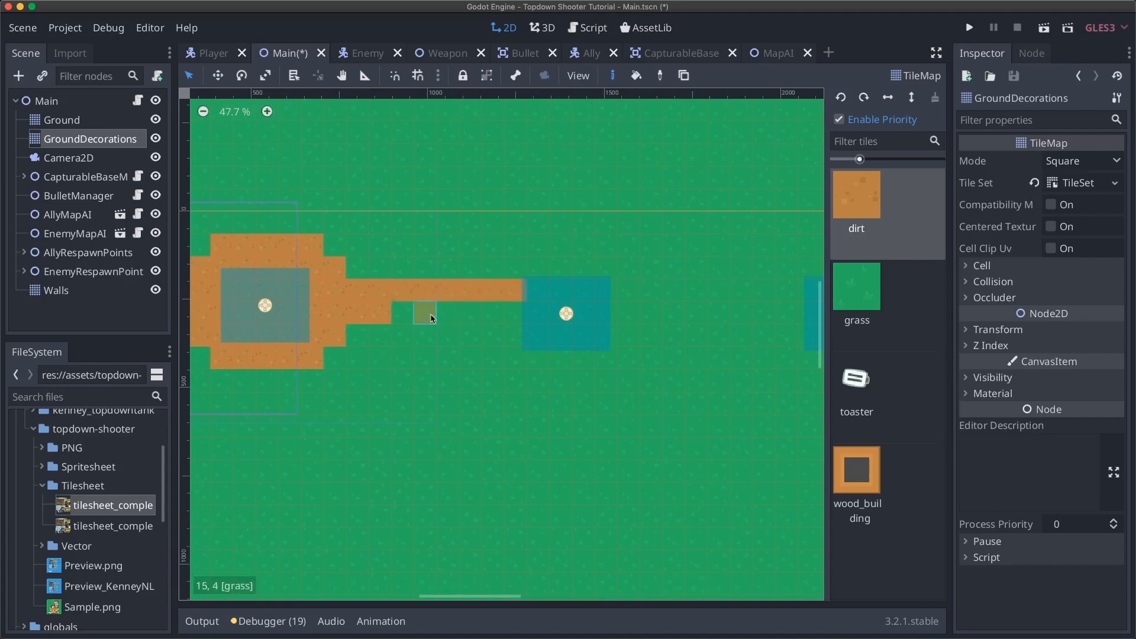
pyautogui.keyDown('shift'); pyautogui.moveTo(410, 320); pyautogui.dragTo(517, 313); pyautogui.keyUp('shift')
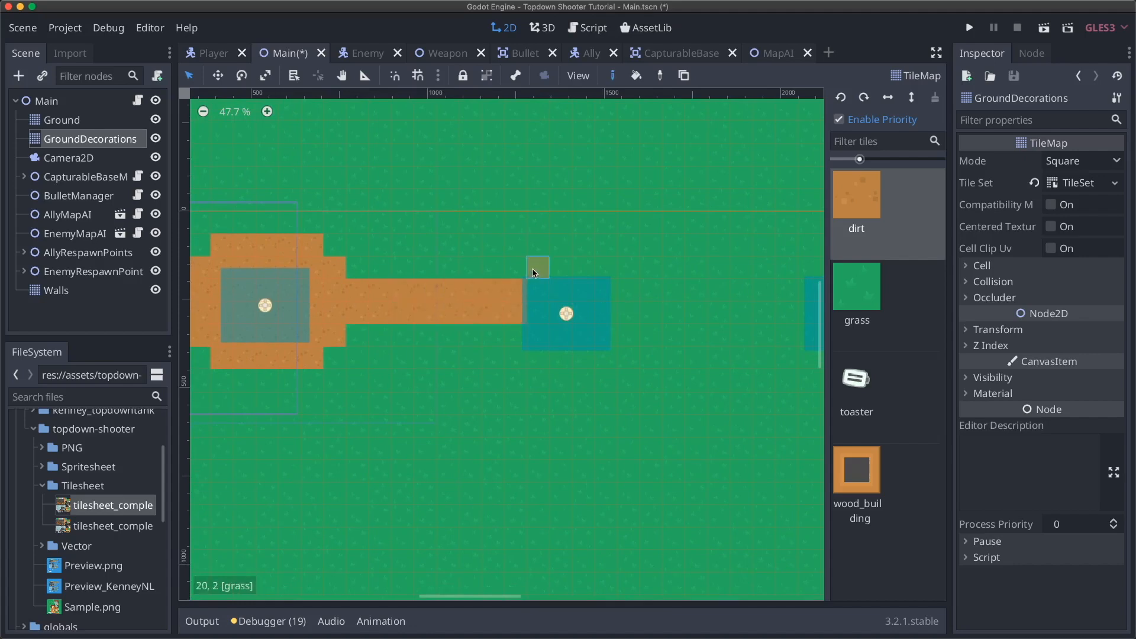
pyautogui.moveTo(530, 268)
pyautogui.keyDown('shift'); pyautogui.keyDown('super'); pyautogui.mouseDown()
pyautogui.moveTo(563, 275)
pyautogui.moveTo(616, 330)
pyautogui.moveTo(605, 329)
pyautogui.mouseUp(); pyautogui.keyUp('super'); pyautogui.keyUp('shift')
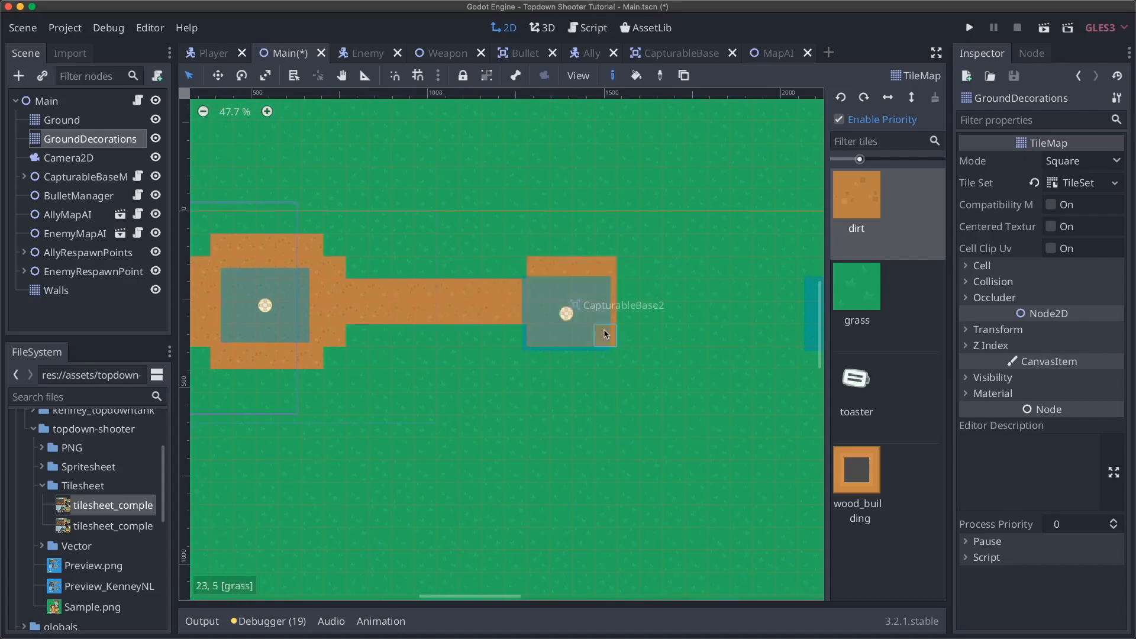
pyautogui.moveTo(553, 247)
pyautogui.keyDown('shift'); pyautogui.keyDown('super'); pyautogui.mouseDown()
pyautogui.moveTo(629, 325)
pyautogui.moveTo(630, 355)
pyautogui.mouseUp(); pyautogui.keyUp('super'); pyautogui.keyUp('shift')
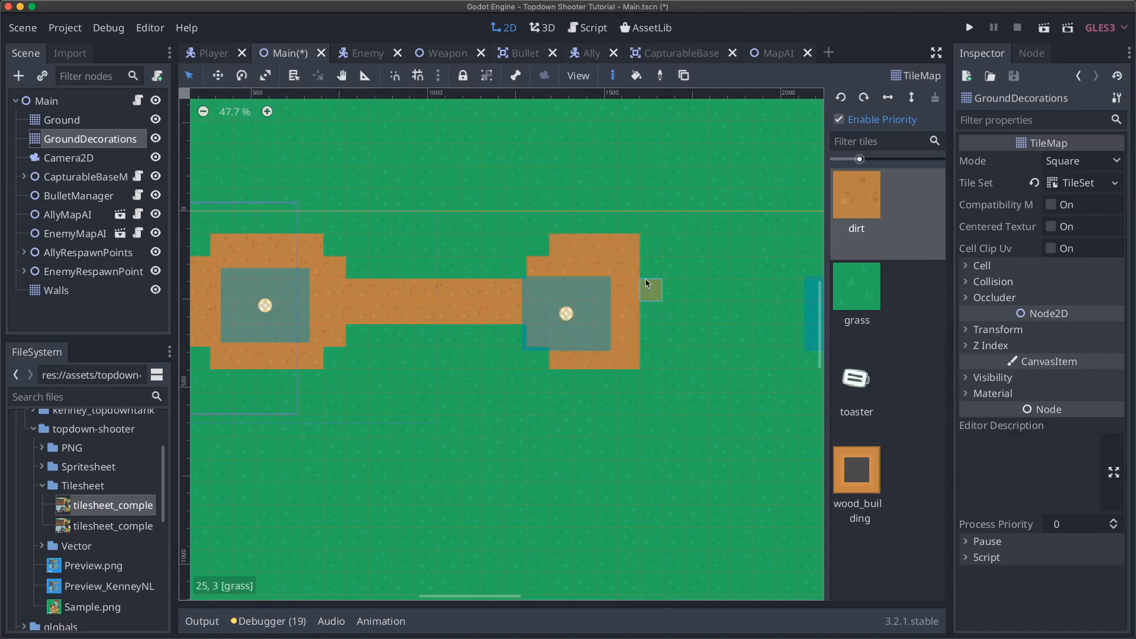
# - Paint the dirt road joining both bases, widen the right clearing, and continue the road east
pyautogui.hscroll(2, 681, 322)
pyautogui.hscroll(5, 685, 320)
pyautogui.moveTo(571, 297)
pyautogui.keyDown('shift'); pyautogui.keyDown('super'); pyautogui.mouseDown()
pyautogui.moveTo(578, 314)
pyautogui.moveTo(795, 315)
pyautogui.mouseUp(); pyautogui.keyUp('super'); pyautogui.keyUp('shift')
pyautogui.hscroll(12, 798, 316)
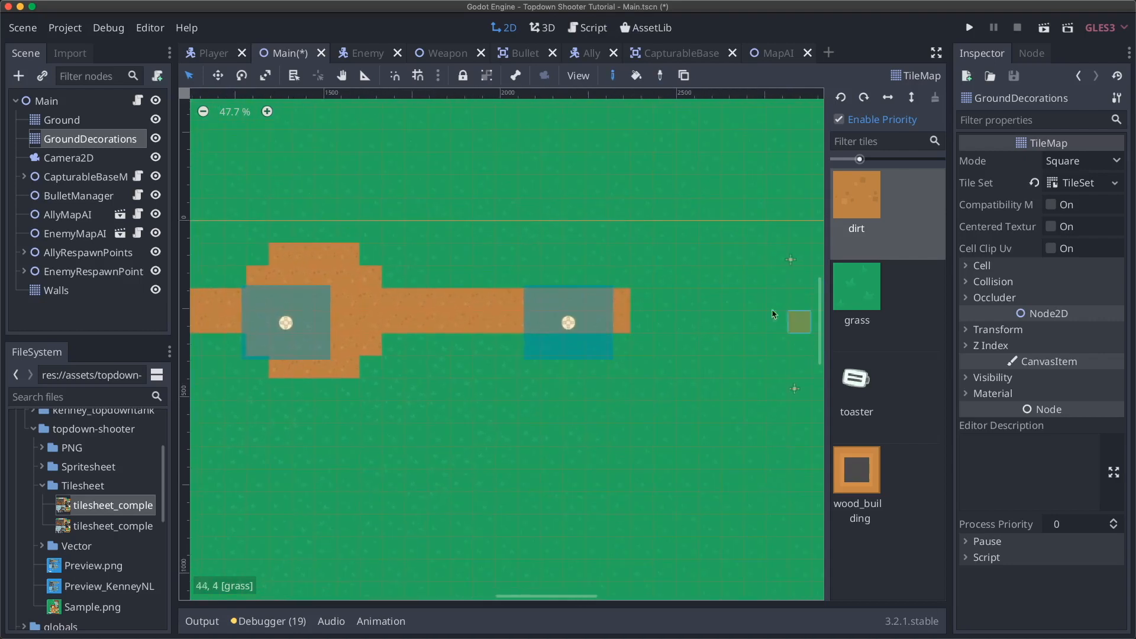
pyautogui.keyDown('shift'); pyautogui.keyDown('super'); pyautogui.moveTo(539, 285); pyautogui.dragTo(619, 349); pyautogui.keyUp('super'); pyautogui.keyUp('shift')
pyautogui.keyDown('shift'); pyautogui.keyDown('super'); pyautogui.moveTo(548, 253); pyautogui.dragTo(613, 252); pyautogui.keyUp('super'); pyautogui.keyUp('shift')
pyautogui.keyDown('shift'); pyautogui.keyDown('super'); pyautogui.moveTo(545, 368); pyautogui.dragTo(616, 371); pyautogui.keyUp('super'); pyautogui.keyUp('shift')
pyautogui.moveTo(641, 345)
pyautogui.keyDown('shift'); pyautogui.keyDown('super'); pyautogui.mouseDown()
pyautogui.moveTo(642, 279)
pyautogui.moveTo(694, 323)
pyautogui.moveTo(815, 317)
pyautogui.mouseUp(); pyautogui.keyUp('super'); pyautogui.keyUp('shift')
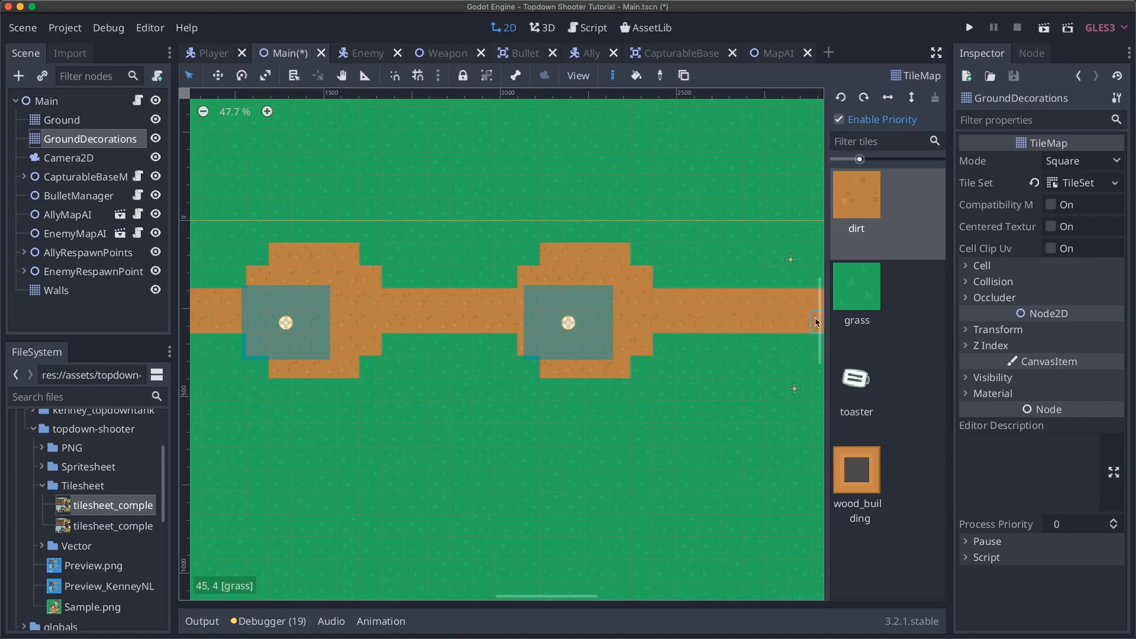
# - Paint dirt at the road's right end and scatter two single dirt tiles beyond it
pyautogui.hscroll(5, 716, 310)
pyautogui.hscroll(-2, 534, 334)
pyautogui.scroll(-2, 534, 334)
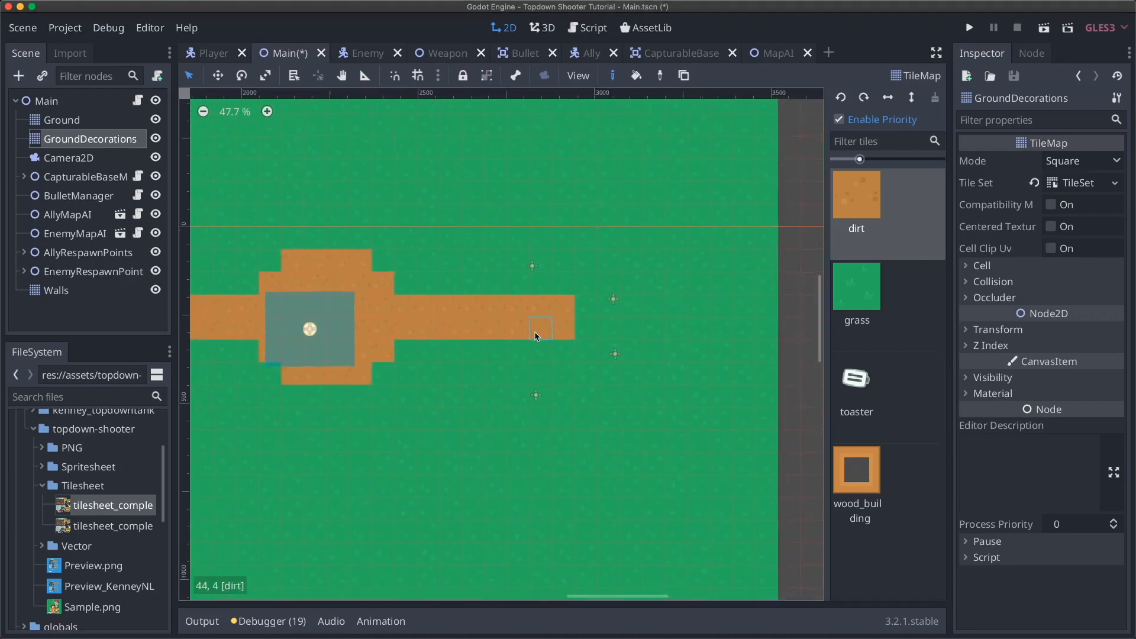
pyautogui.moveTo(597, 300); pyautogui.dragTo(600, 316)
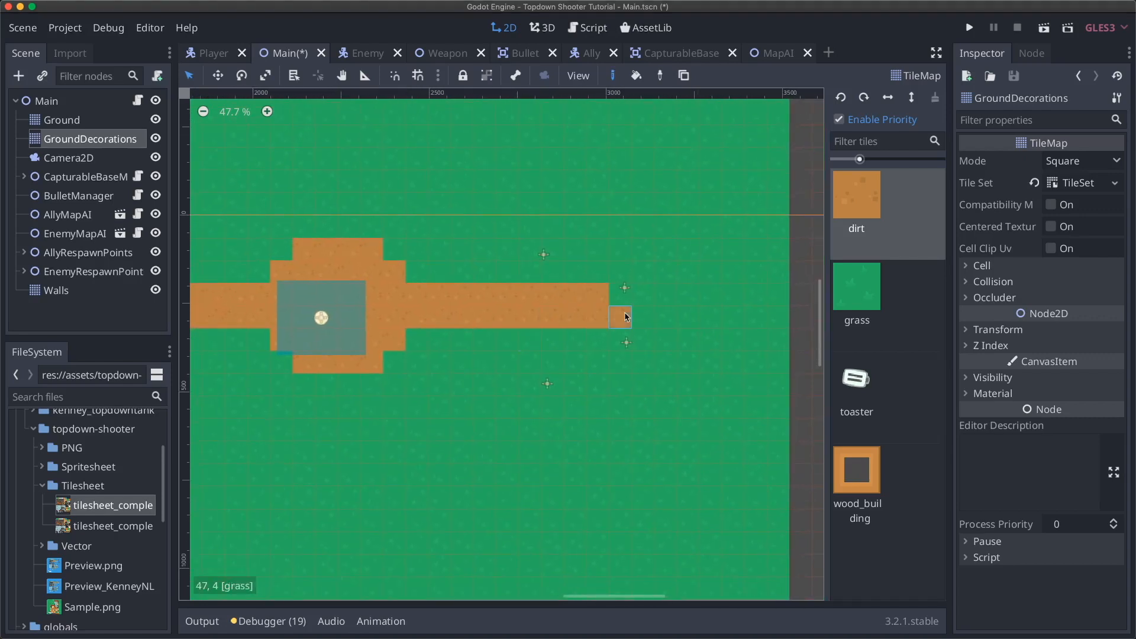
pyautogui.click(690, 317)
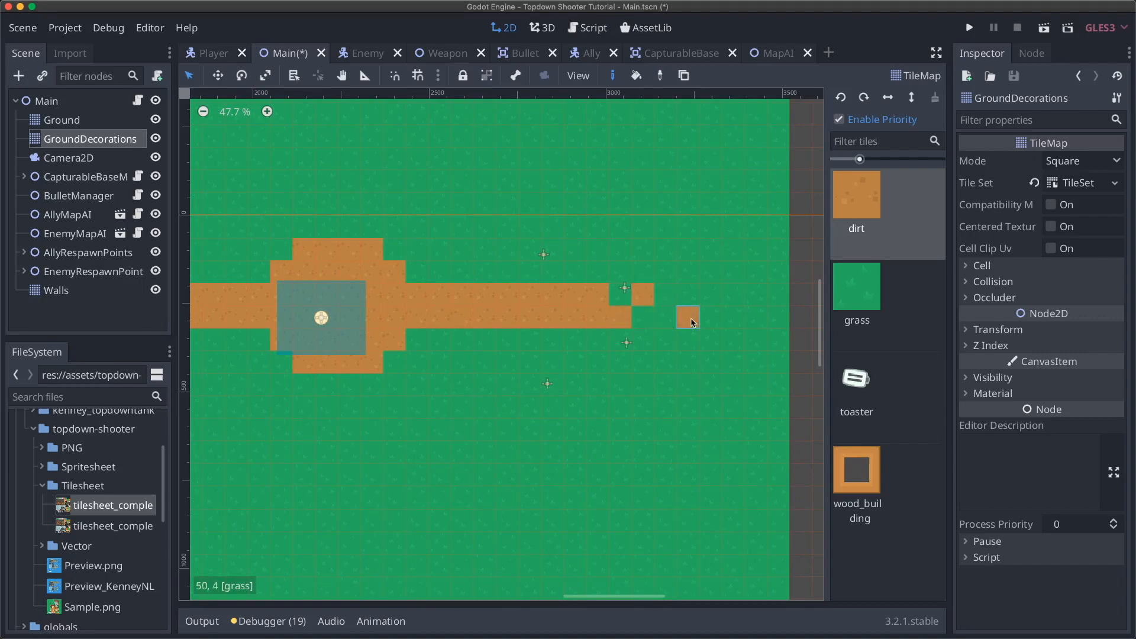
pyautogui.click(737, 302)
# - Scatter three single dirt tiles past the road's left end, then select CapturableBaseManager
pyautogui.hscroll(-20, 566, 301)
pyautogui.scroll(-1, 566, 301)
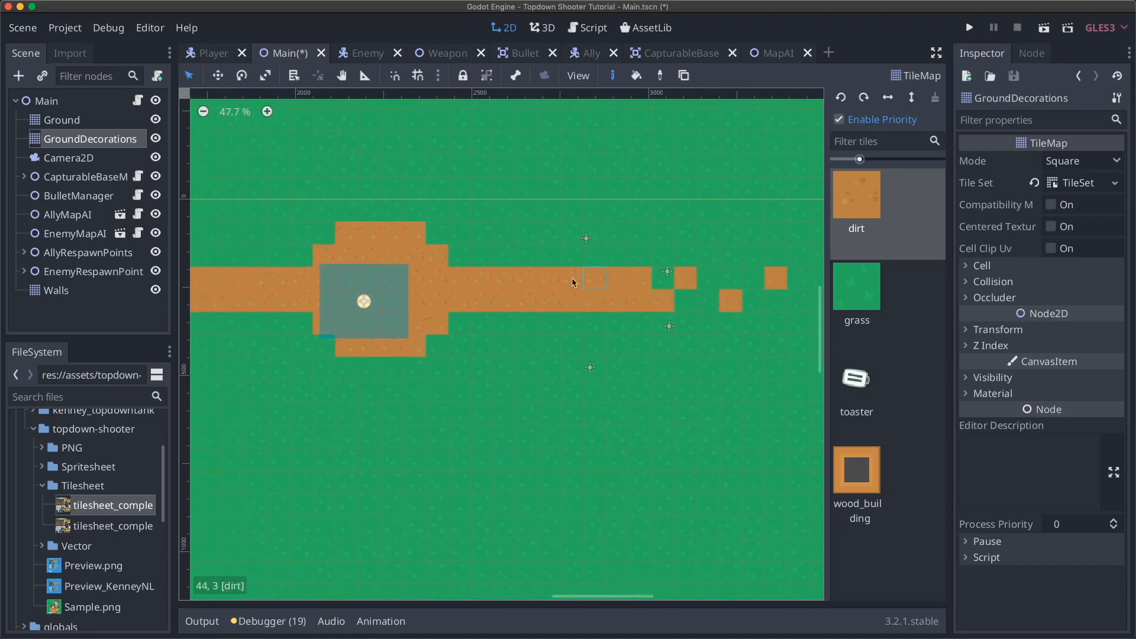
pyautogui.hscroll(-20, 483, 261)
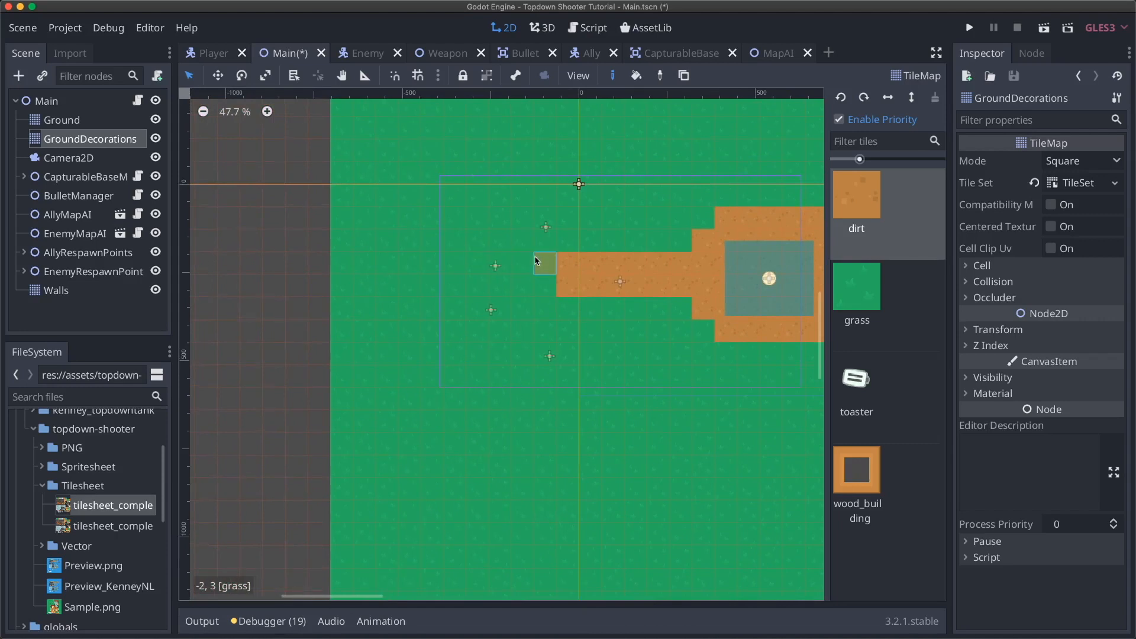
pyautogui.click(541, 286)
pyautogui.click(516, 266)
pyautogui.click(499, 284)
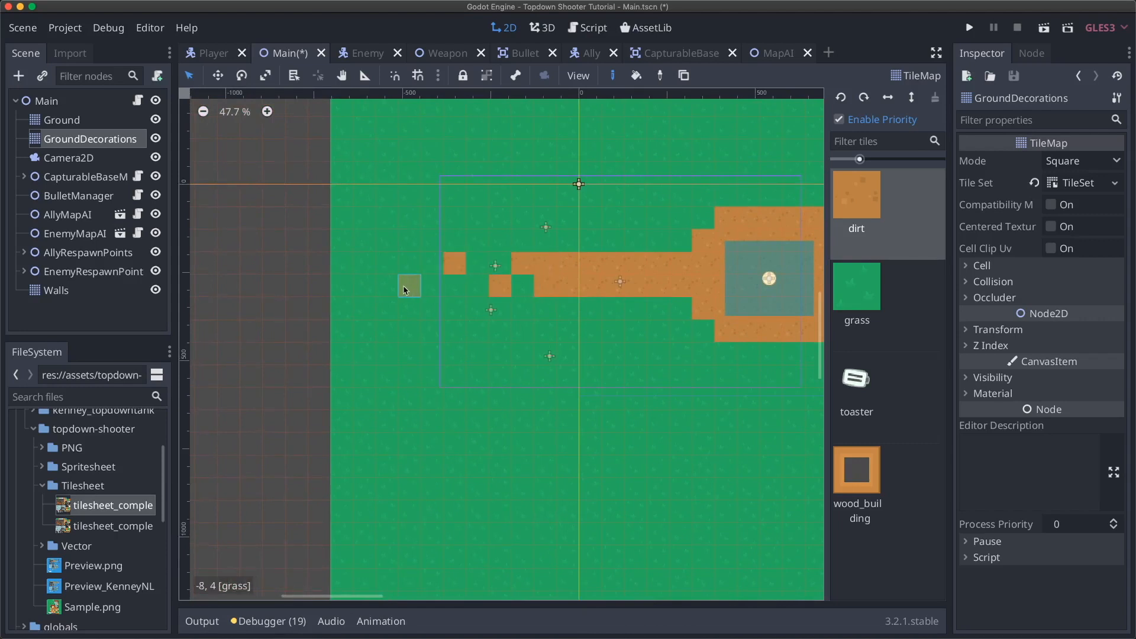
pyautogui.hscroll(20, 651, 255)
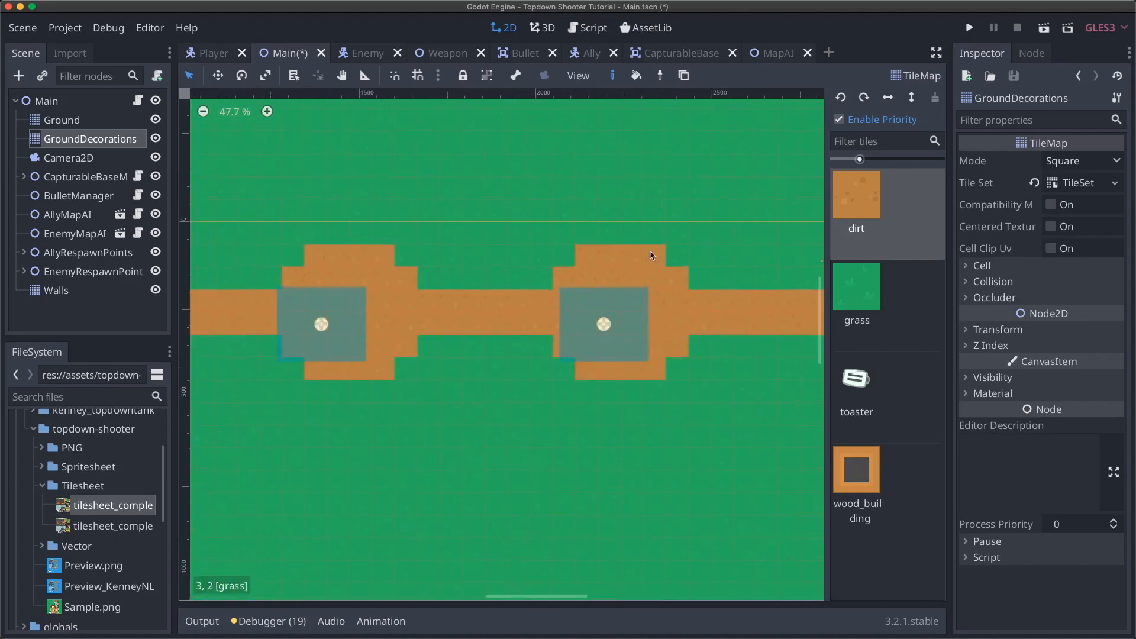
pyautogui.hscroll(11, 651, 256)
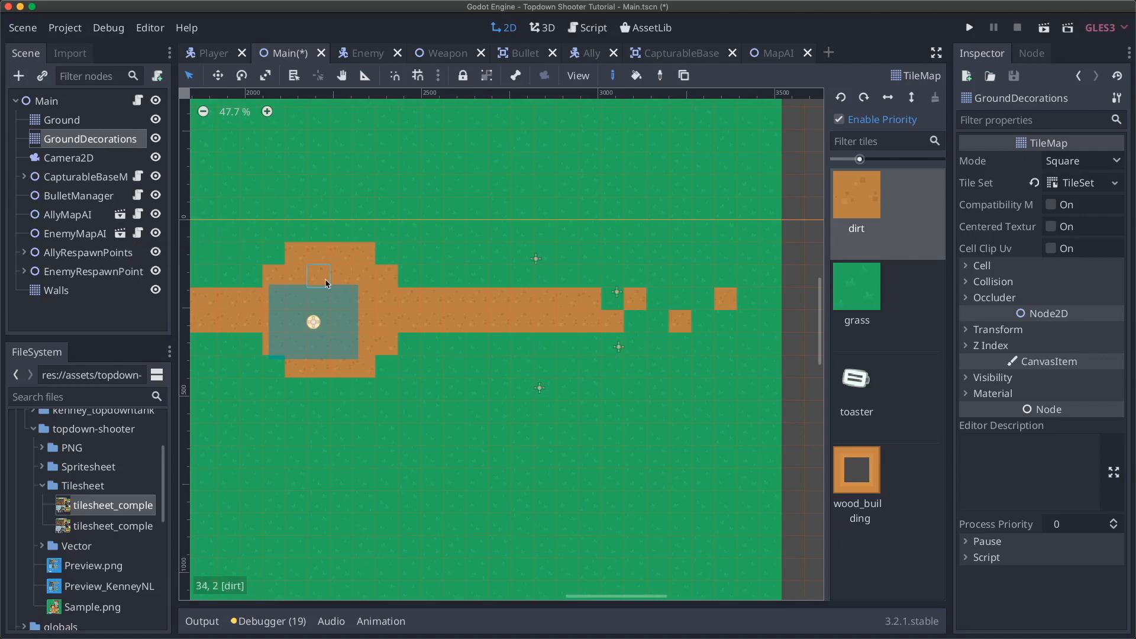
pyautogui.hscroll(-5, 417, 327)
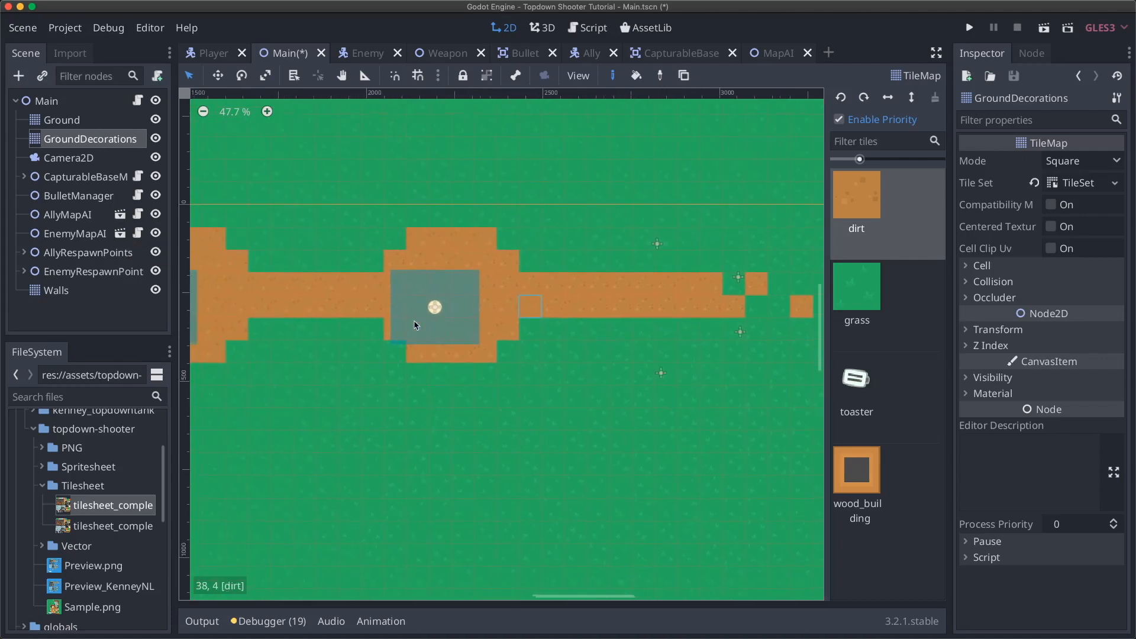
pyautogui.hscroll(-4, 414, 324)
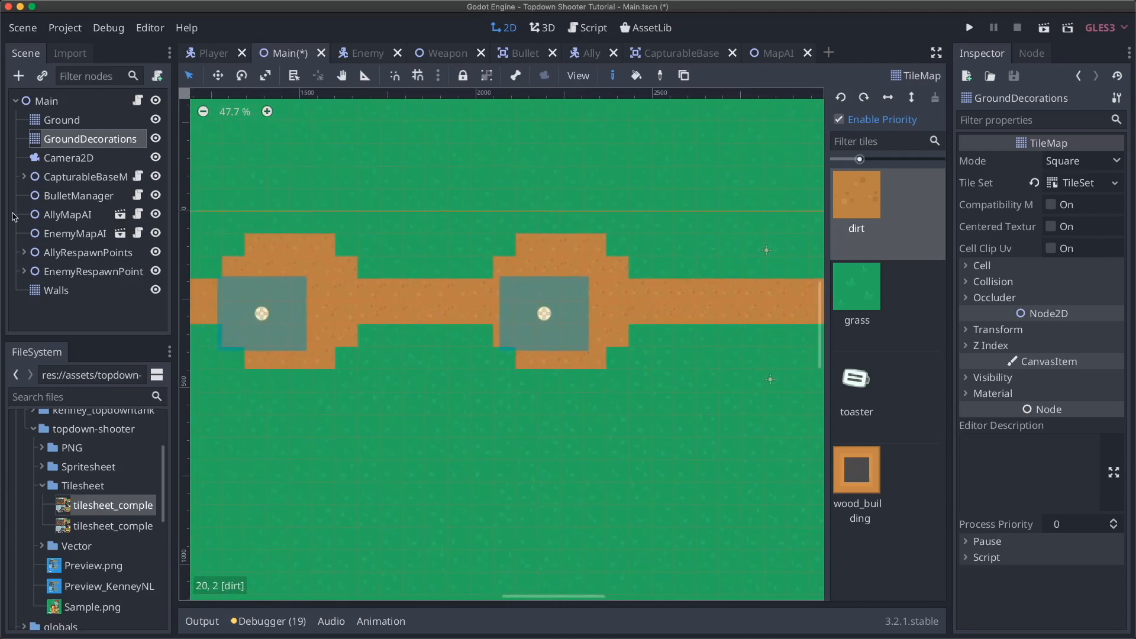
pyautogui.click(20, 179)
# - Move CapturableBase2 and CapturableBase3 right onto their dirt clearings
pyautogui.click(24, 177)
pyautogui.click(59, 195)
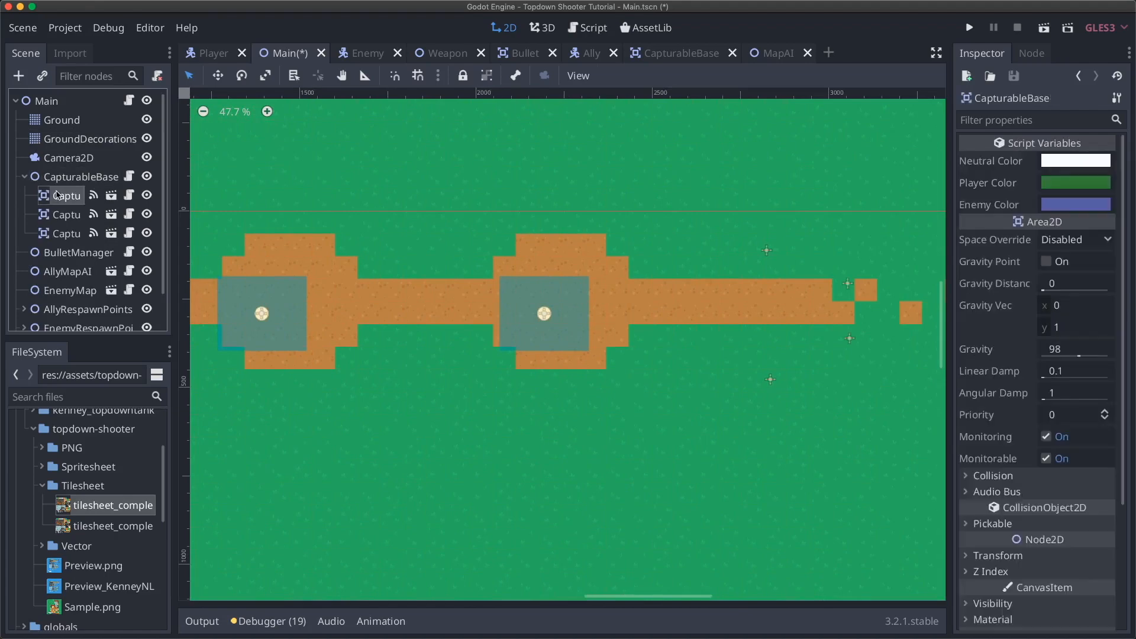
pyautogui.click(66, 214)
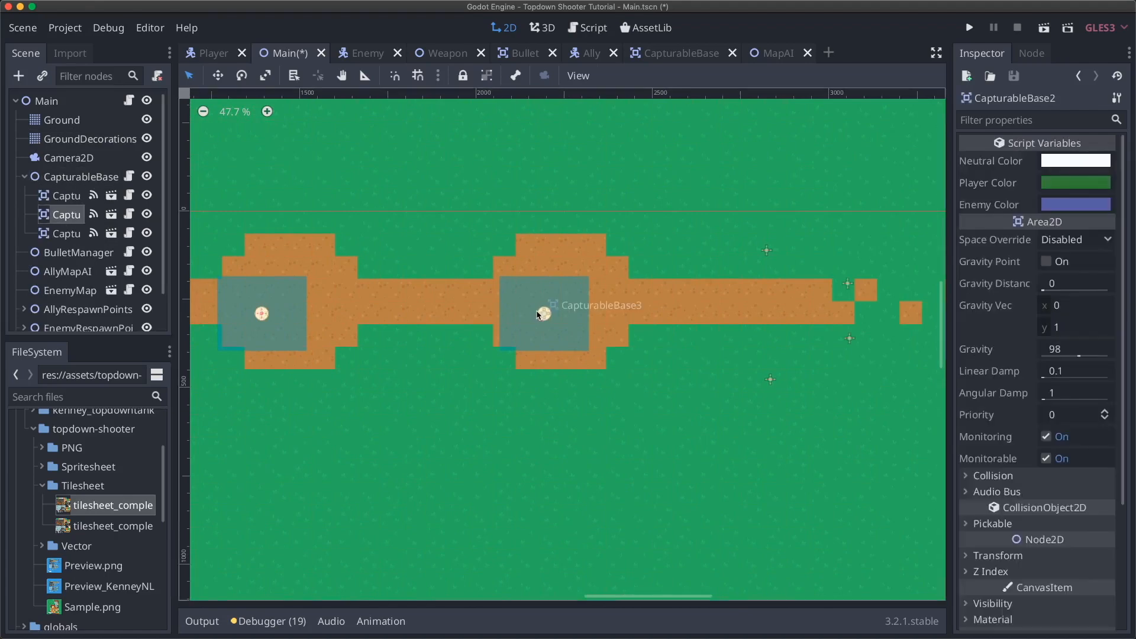
pyautogui.moveTo(551, 314); pyautogui.dragTo(572, 304)
pyautogui.moveTo(265, 320); pyautogui.dragTo(292, 309)
pyautogui.hscroll(-15, 593, 305)
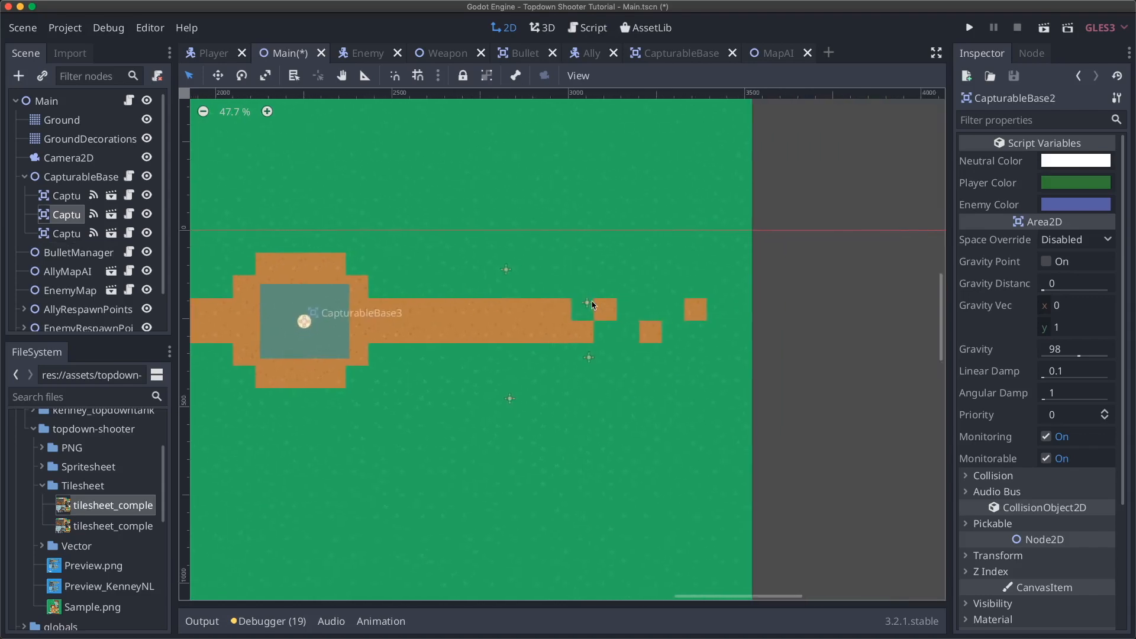
pyautogui.click(534, 290)
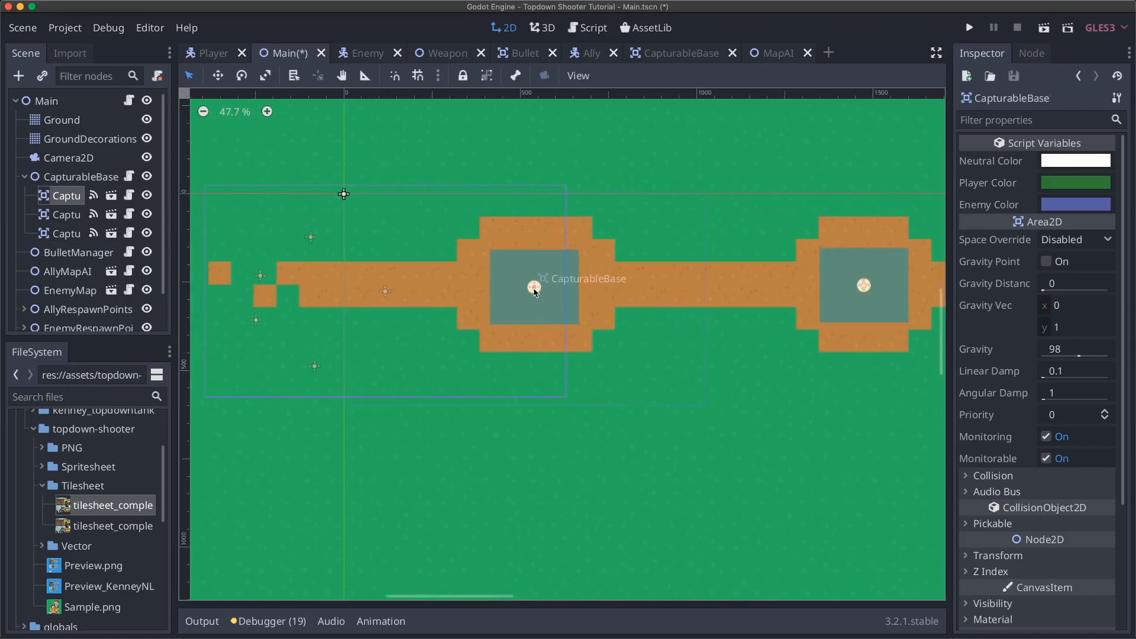
# - Look over the base placements, then save the scene and launch the game
pyautogui.hscroll(5, 681, 304)
pyautogui.hscroll(12, 685, 304)
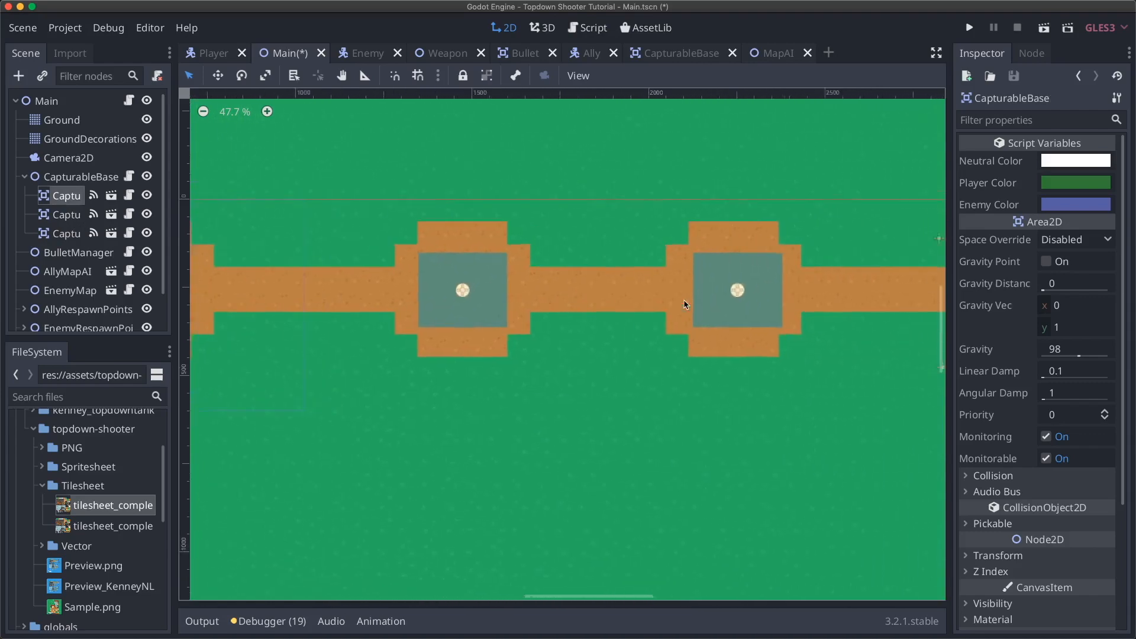
pyautogui.hscroll(-20, 685, 304)
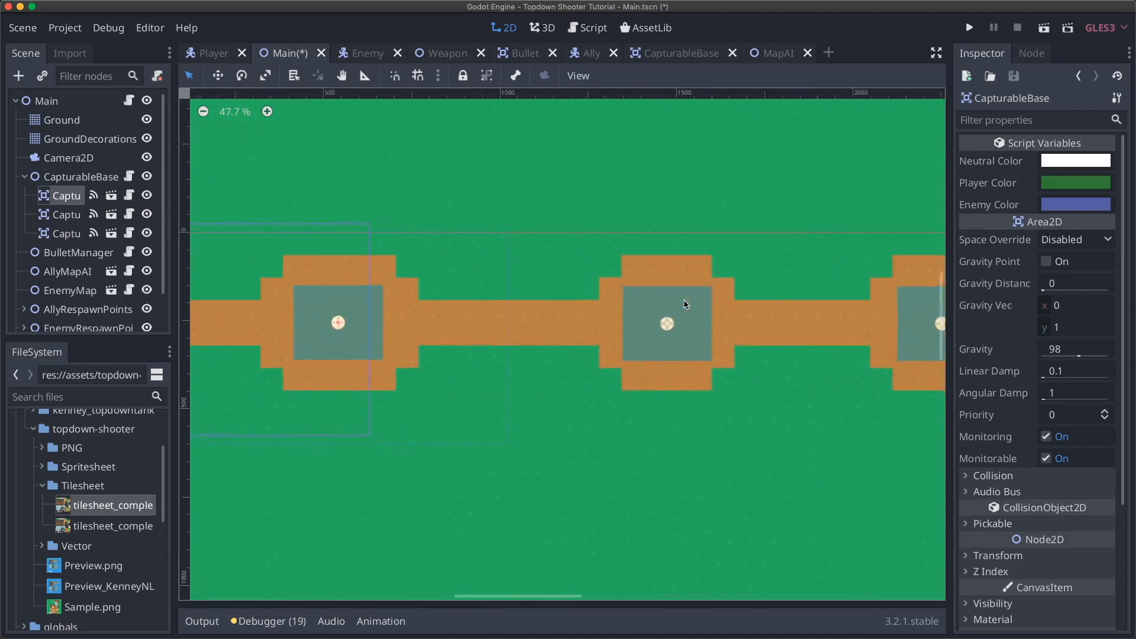
pyautogui.scroll(-4, 681, 307)
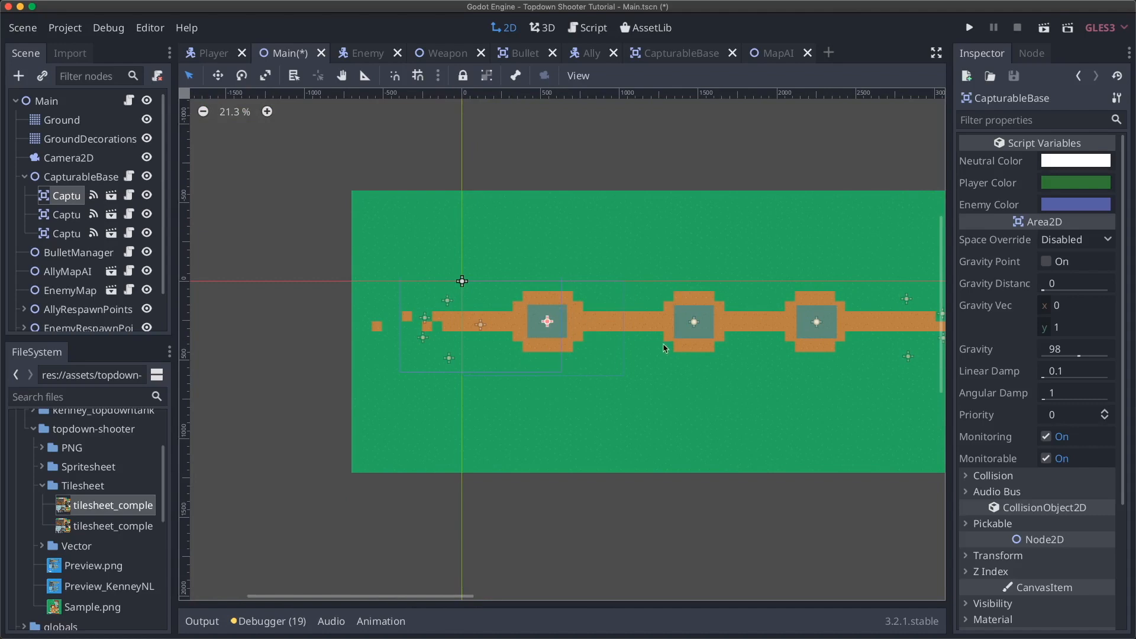
pyautogui.hscroll(5, 655, 349)
pyautogui.hscroll(-1, 666, 348)
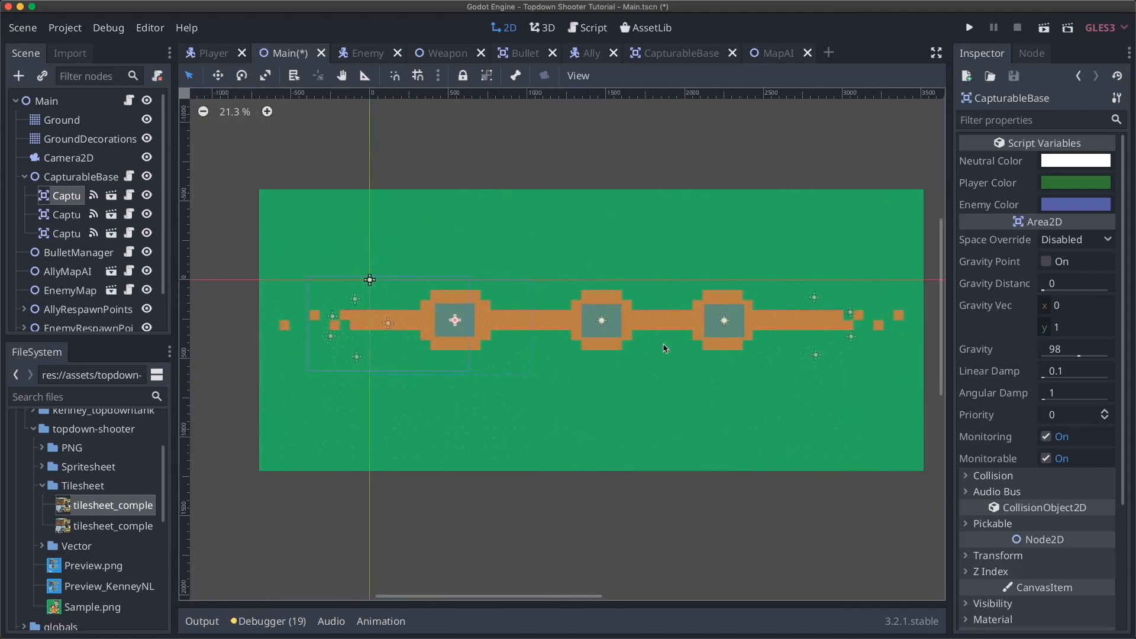
pyautogui.press('super+b')
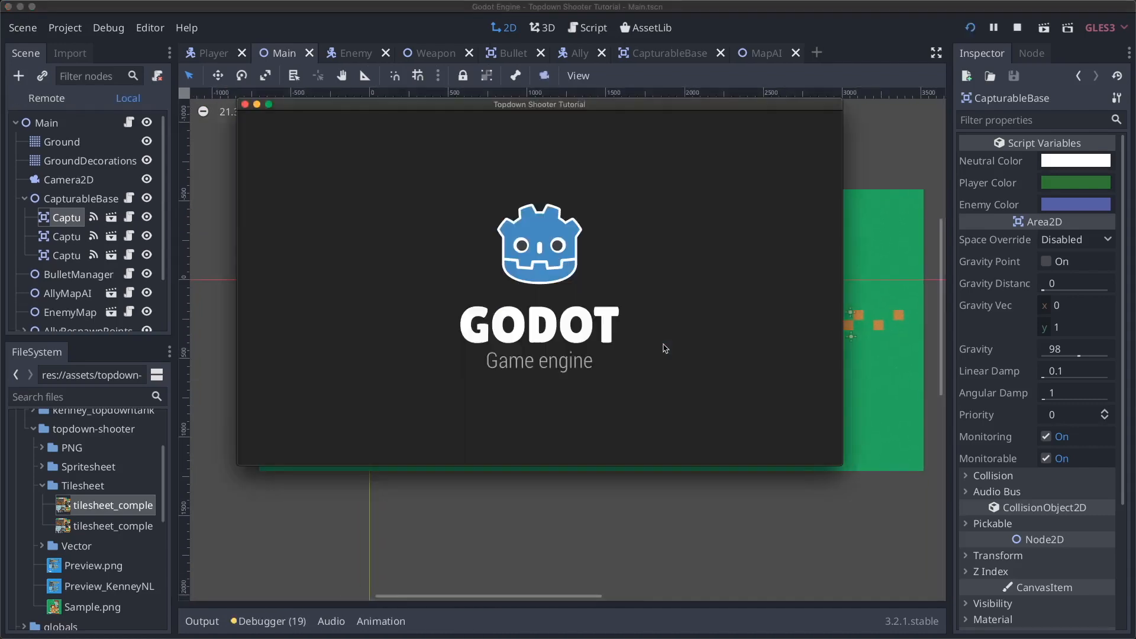
# - Walk the player down and right along the dirt road in the running game
pyautogui.press('s')
pyautogui.press('d')
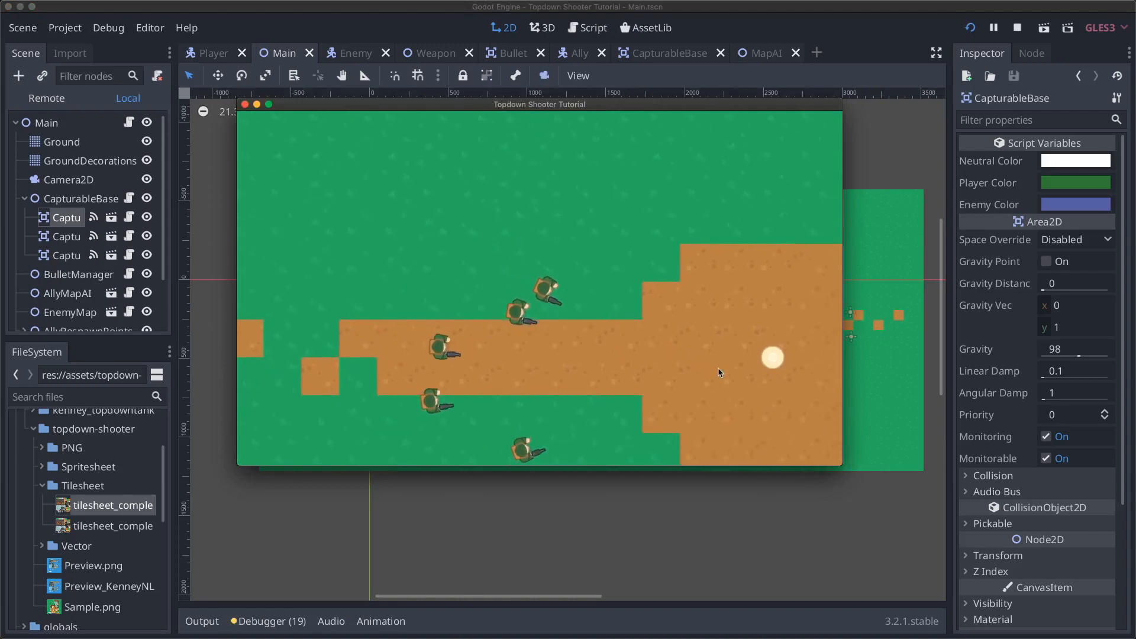
pyautogui.press('s')
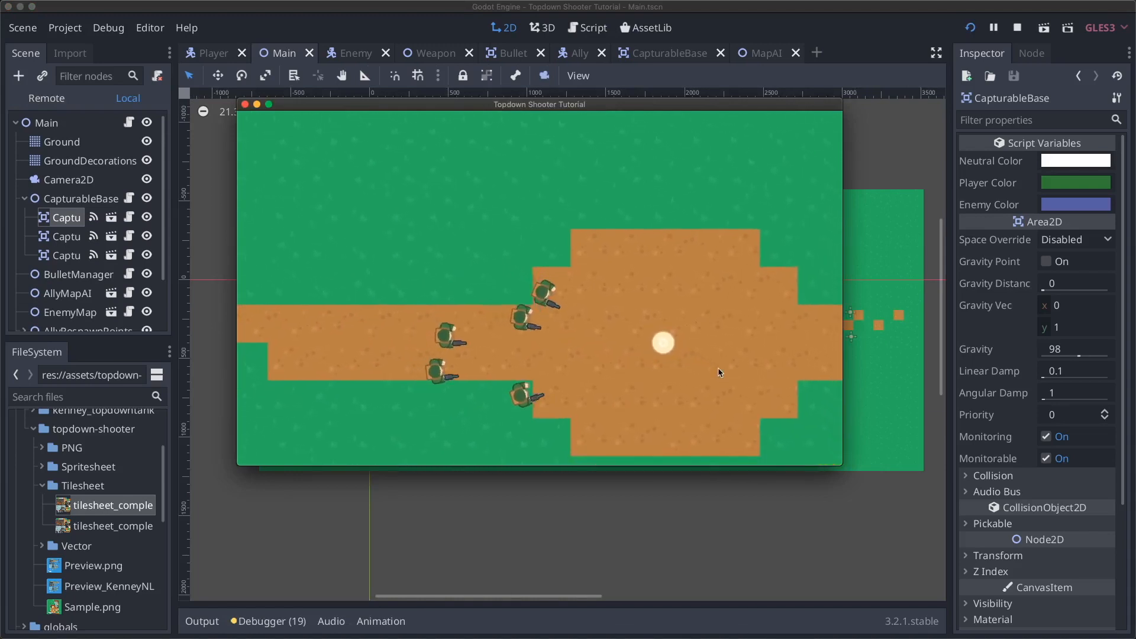
pyautogui.press('s')
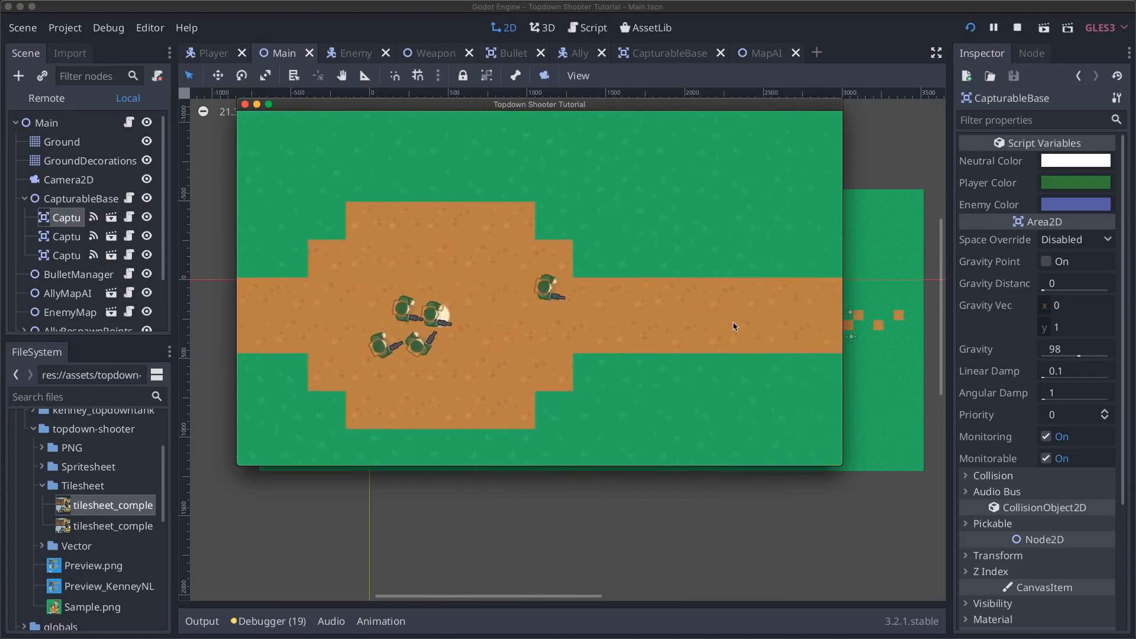
pyautogui.press('s')
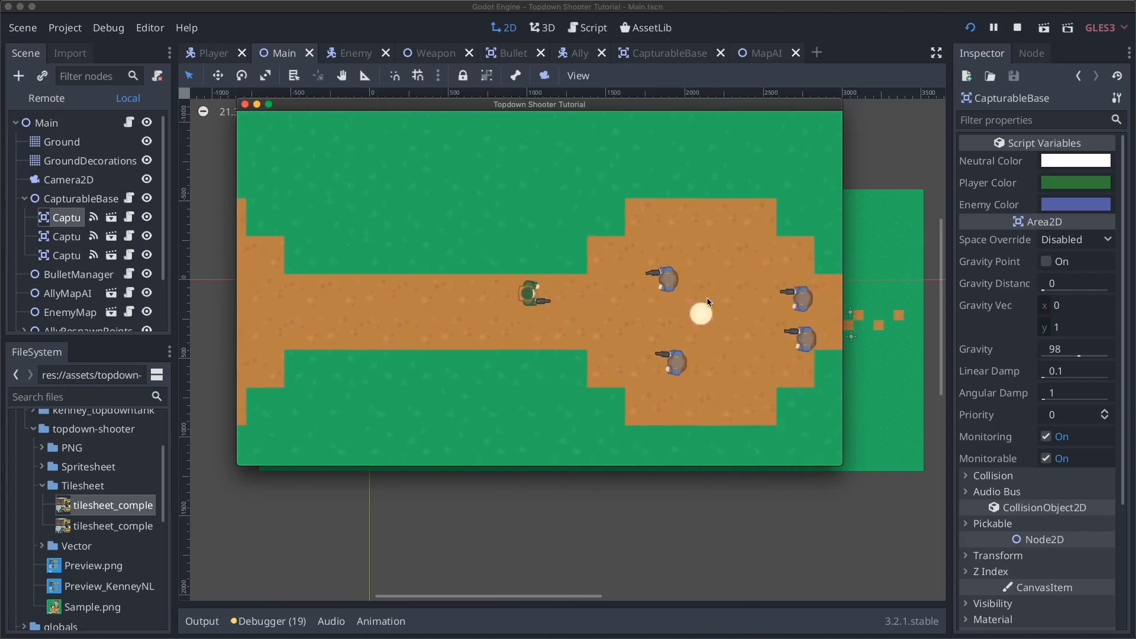
pyautogui.press('a')
pyautogui.press('s')
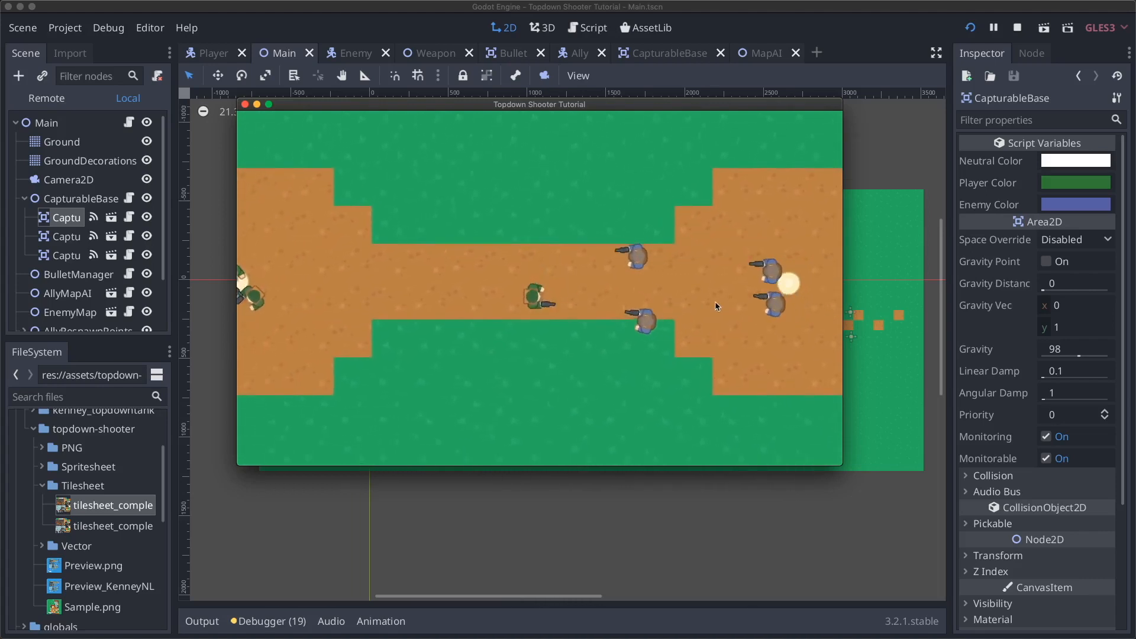
pyautogui.press('d')
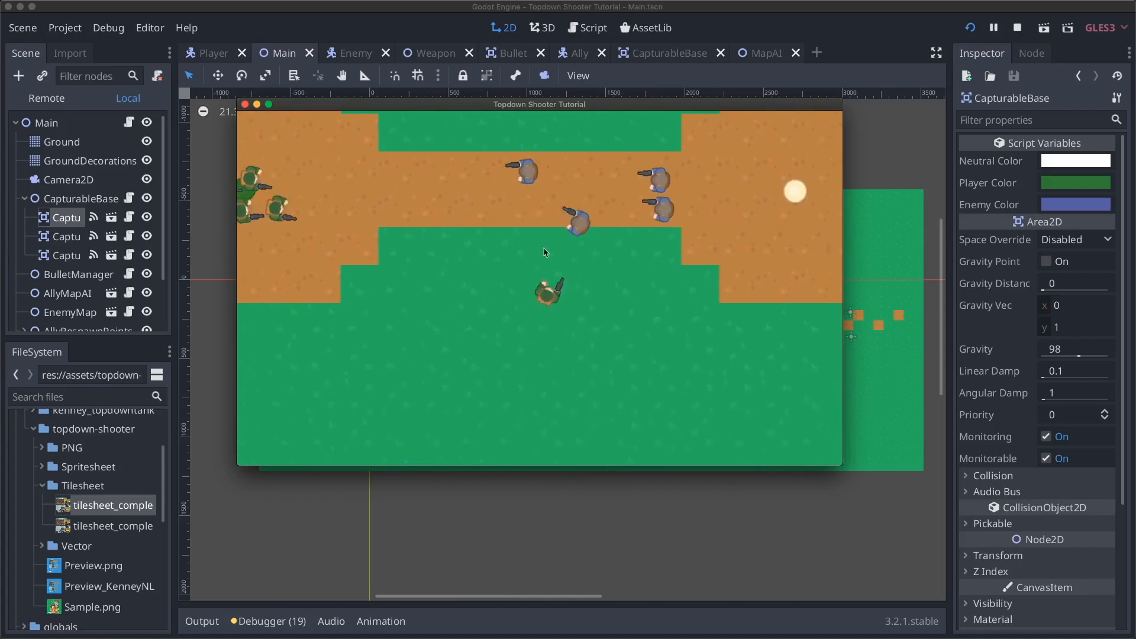
pyautogui.press('w')
pyautogui.press('s')
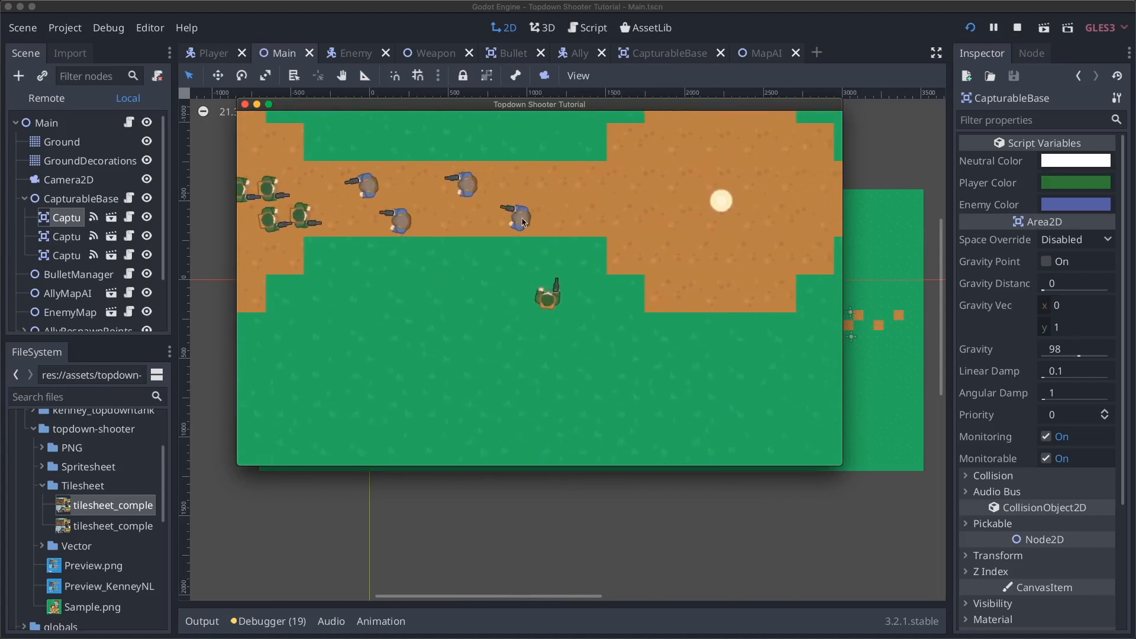
# - Shoot at the approaching enemies, step onto the road, and stop the game
pyautogui.click(448, 219)
pyautogui.press('w')
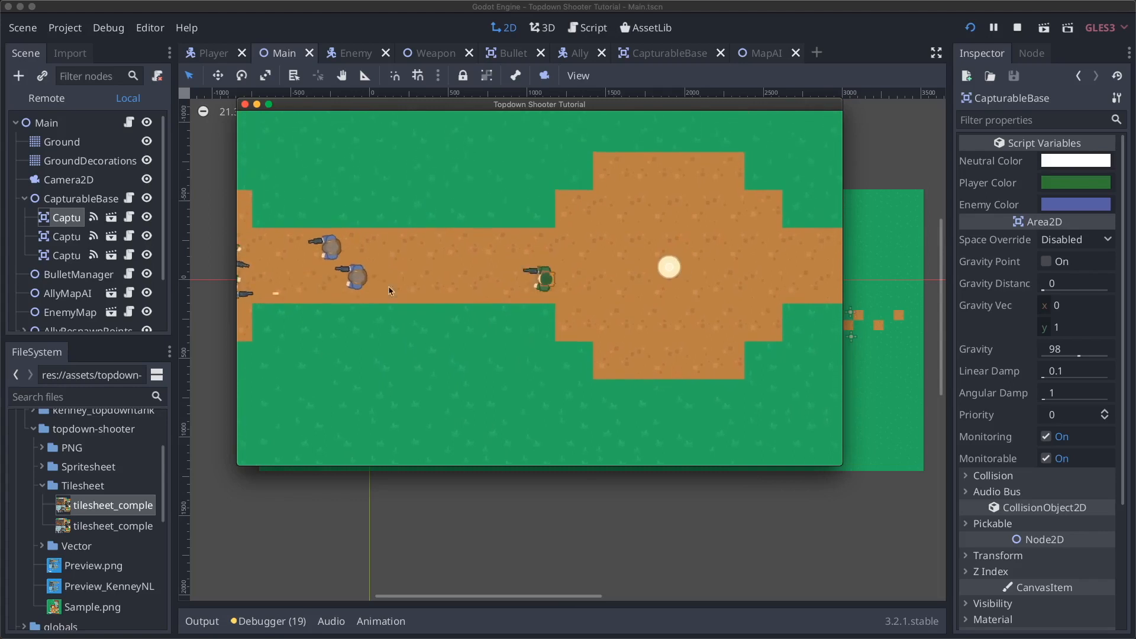
pyautogui.press('a')
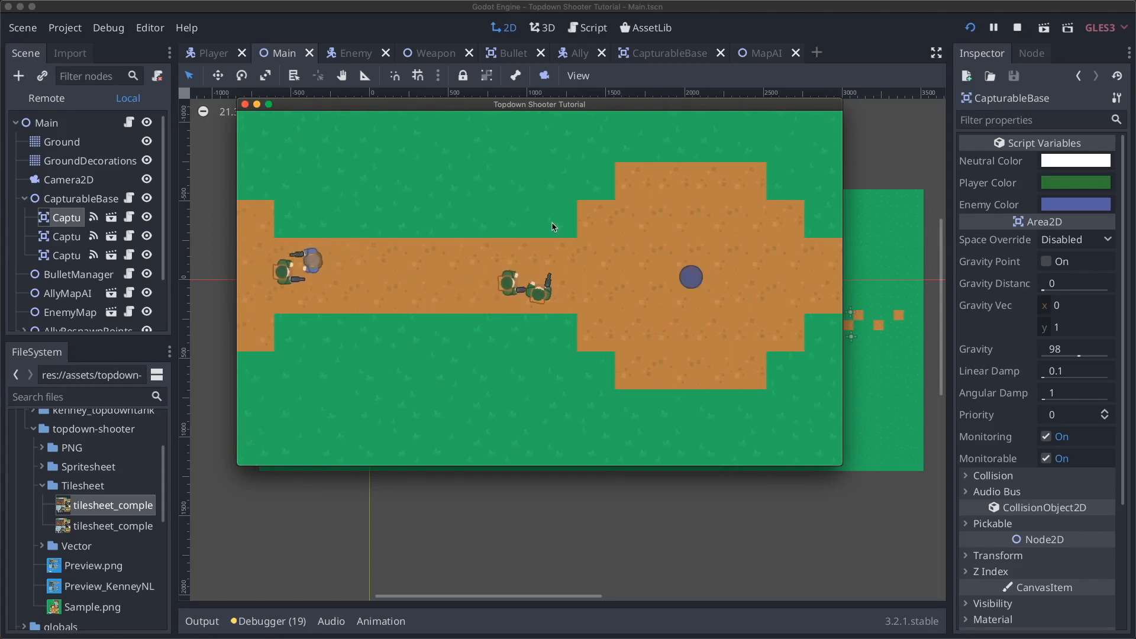
pyautogui.press('super+q')
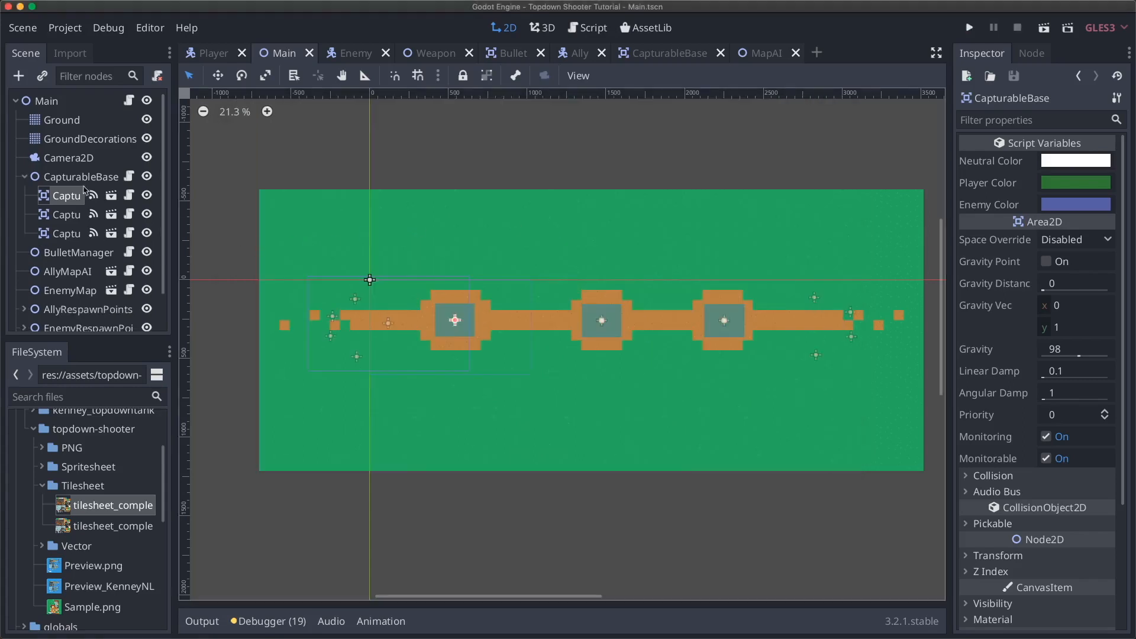
# - Collapse CapturableBase and inspect the Ground and GroundDecorations tile maps
pyautogui.click(25, 176)
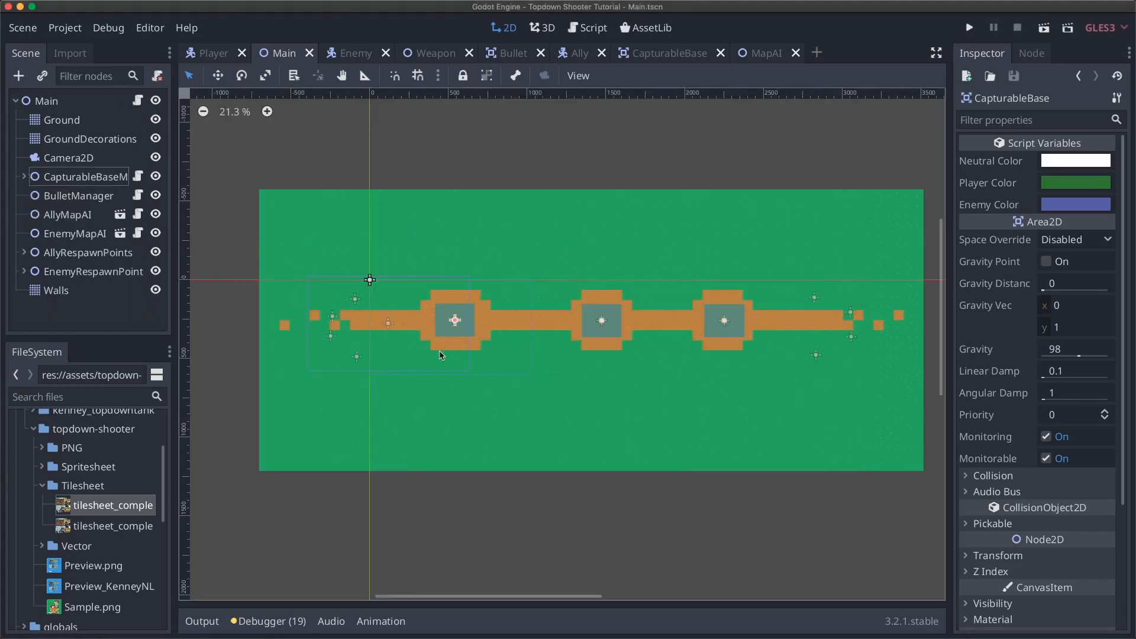
pyautogui.click(80, 120)
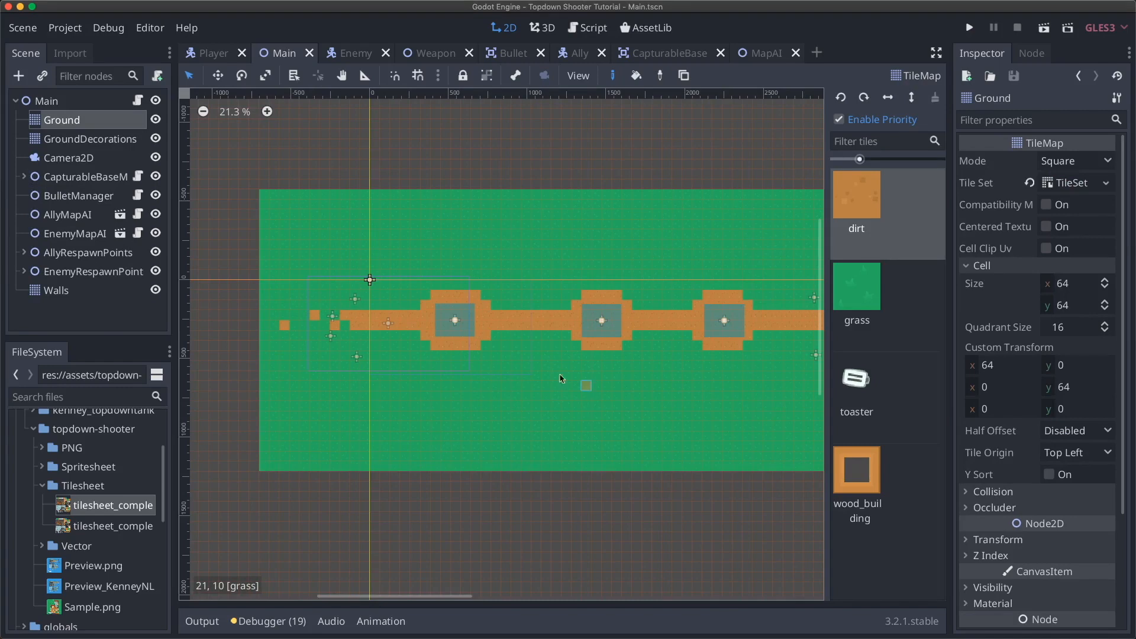
pyautogui.click(100, 140)
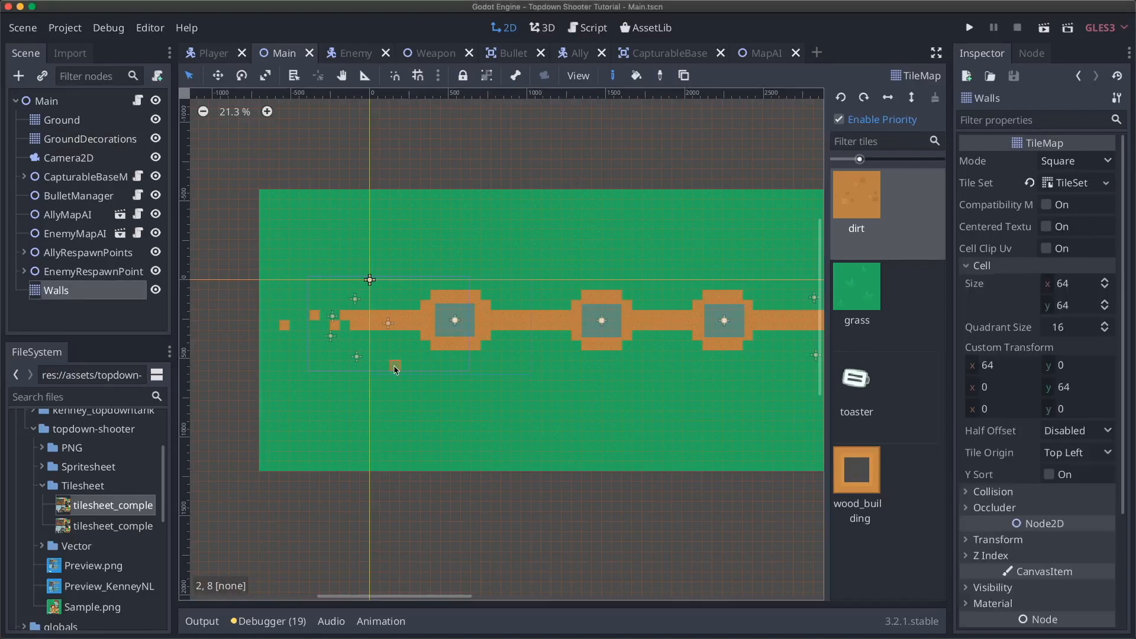
pyautogui.hscroll(-2, 395, 369)
pyautogui.scroll(1, 395, 369)
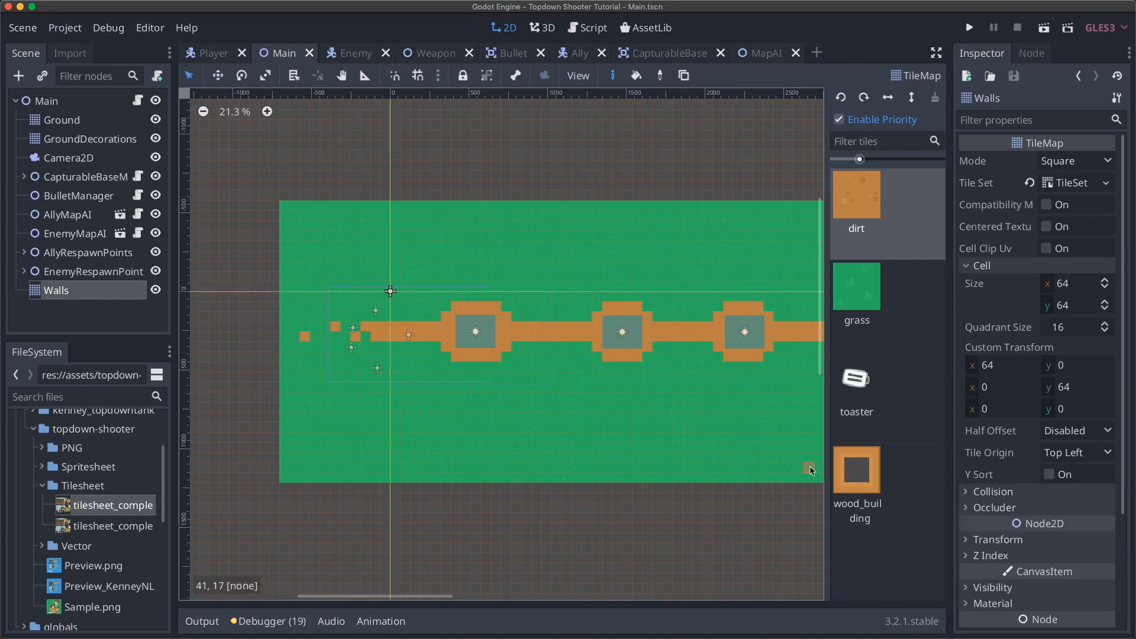
# - Move Walls directly below GroundDecorations and pick the wood_building tile for it
pyautogui.moveTo(94, 296); pyautogui.dragTo(76, 150)
pyautogui.click(64, 163)
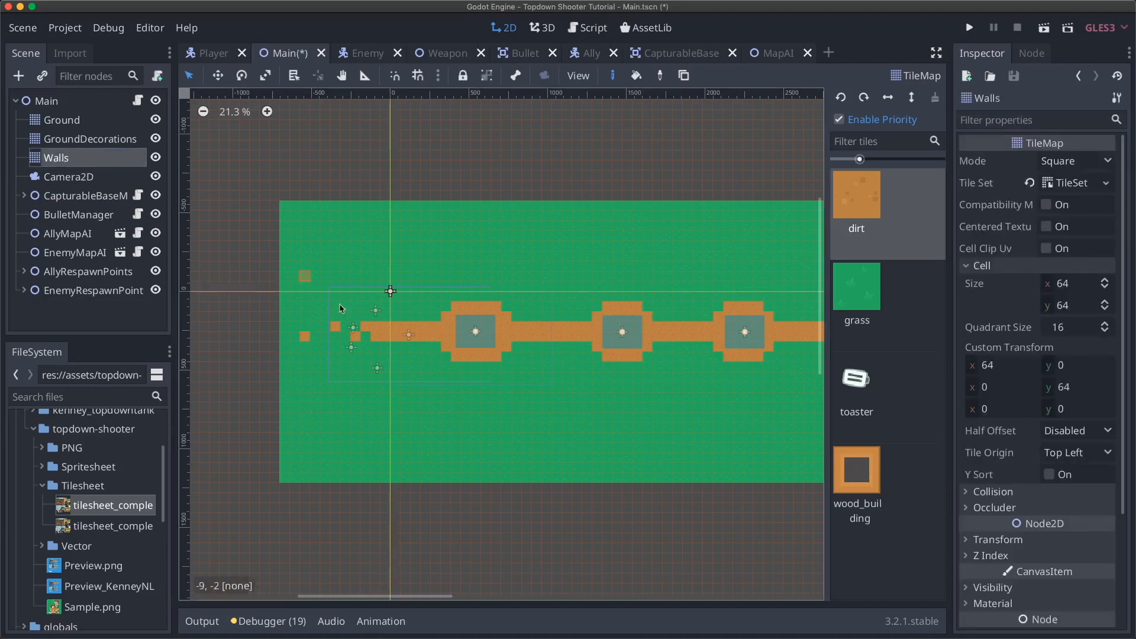
pyautogui.click(872, 491)
pyautogui.scroll(-2, 406, 330)
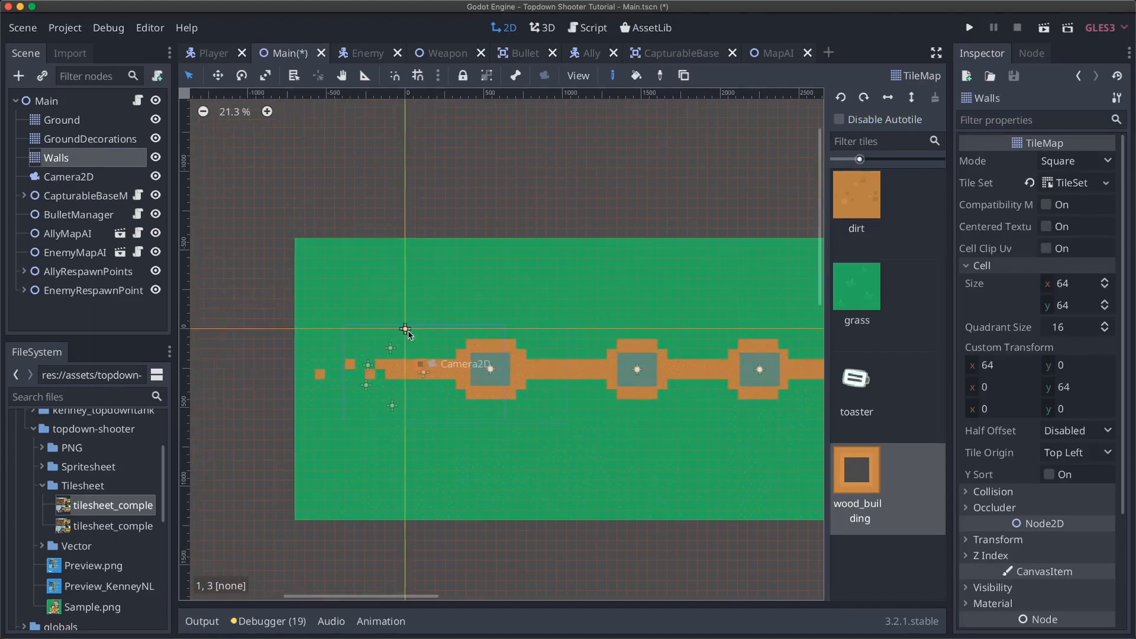
pyautogui.scroll(4, 407, 328)
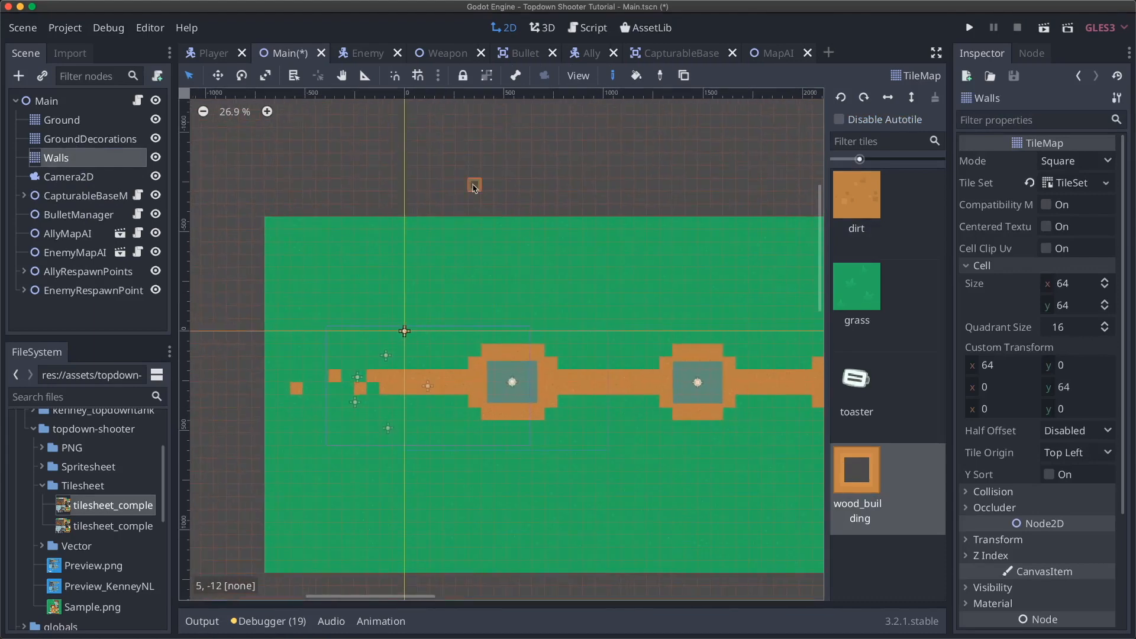
# - Paint three wood_building structures above the dirt path, one with a stepped outline
pyautogui.keyDown('ctrl'); pyautogui.keyDown('shift'); pyautogui.moveTo(421, 238); pyautogui.dragTo(487, 273); pyautogui.keyUp('shift'); pyautogui.keyUp('ctrl')
pyautogui.moveTo(551, 249)
pyautogui.keyDown('ctrl'); pyautogui.keyDown('shift'); pyautogui.mouseDown()
pyautogui.moveTo(644, 271)
pyautogui.moveTo(668, 259)
pyautogui.moveTo(695, 276)
pyautogui.mouseUp(); pyautogui.keyUp('shift'); pyautogui.keyUp('ctrl')
pyautogui.hscroll(1, 718, 278)
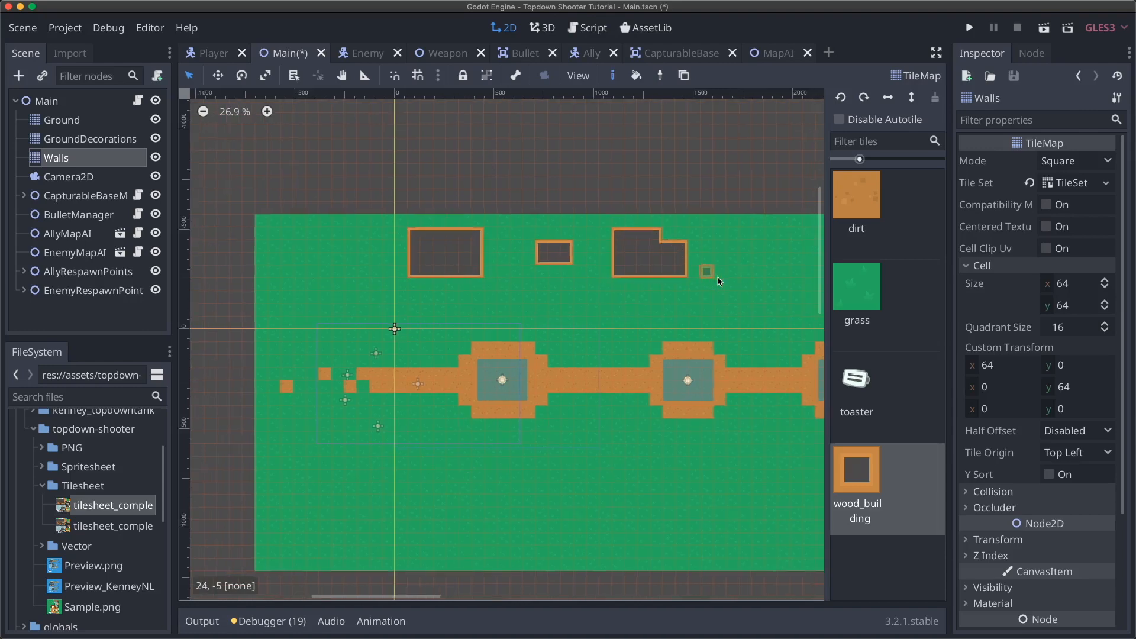
pyautogui.hscroll(-2, 717, 278)
pyautogui.moveTo(551, 260)
pyautogui.keyDown('ctrl'); pyautogui.keyDown('shift'); pyautogui.mouseDown()
pyautogui.moveTo(573, 287)
pyautogui.moveTo(616, 274)
pyautogui.mouseUp(); pyautogui.keyUp('shift'); pyautogui.keyUp('ctrl')
pyautogui.keyDown('ctrl'); pyautogui.keyDown('shift'); pyautogui.moveTo(592, 236); pyautogui.dragTo(615, 246); pyautogui.keyUp('shift'); pyautogui.keyUp('ctrl')
pyautogui.hscroll(1, 598, 302)
pyautogui.scroll(1, 598, 302)
pyautogui.hscroll(-1, 598, 301)
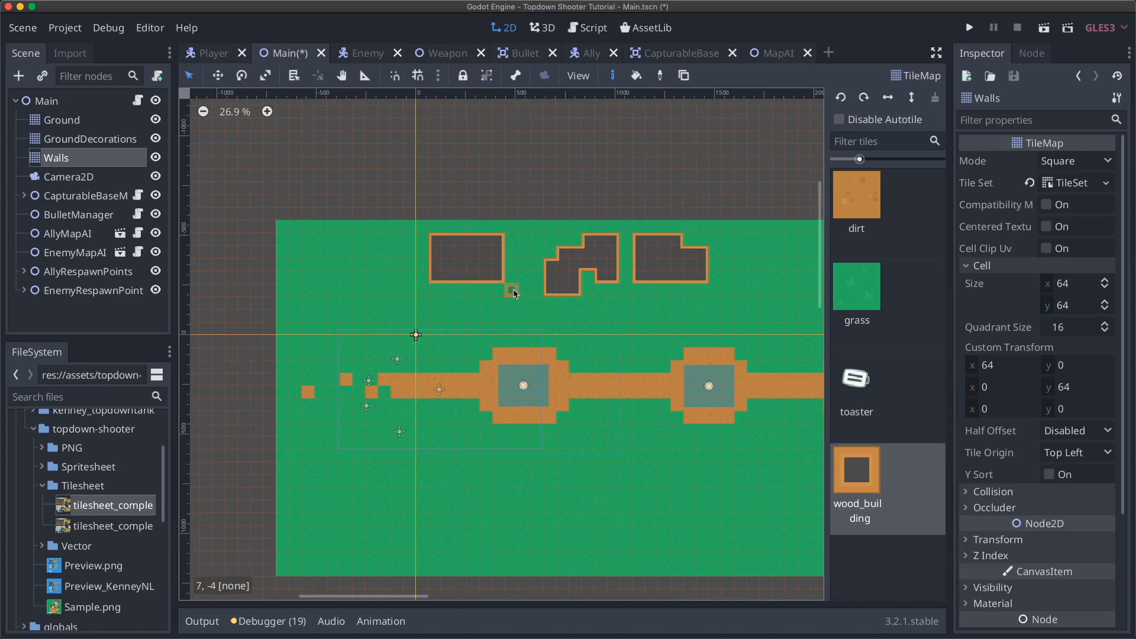
# - Run the game, walk into the wooden buildings, fire at a wall, then stop it
pyautogui.press('super+b')
pyautogui.press('w')
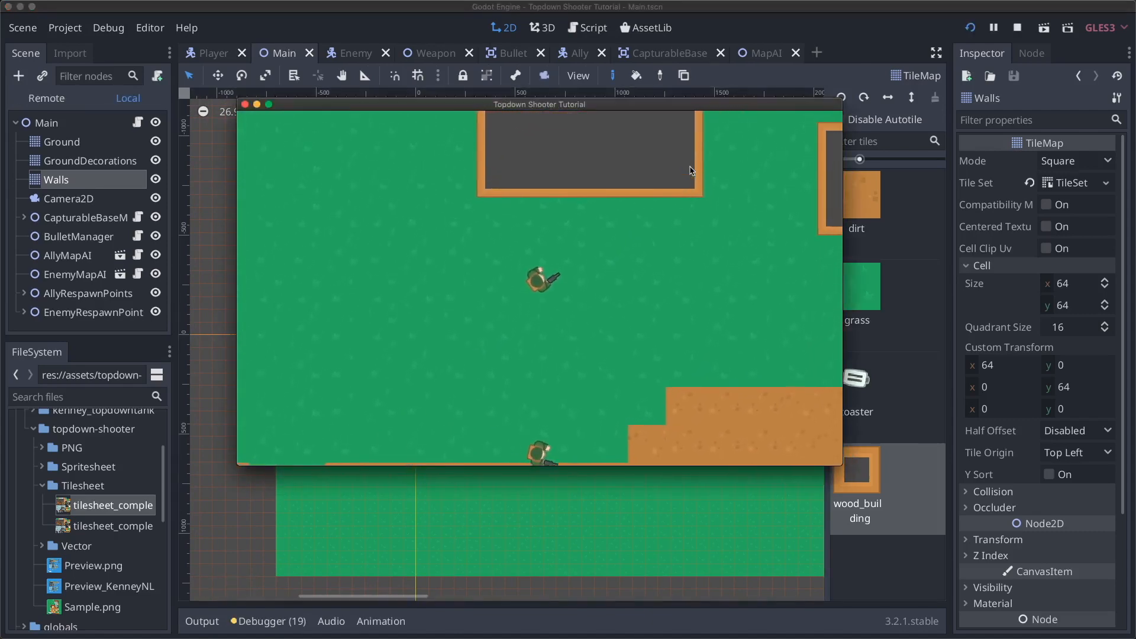
pyautogui.press('w')
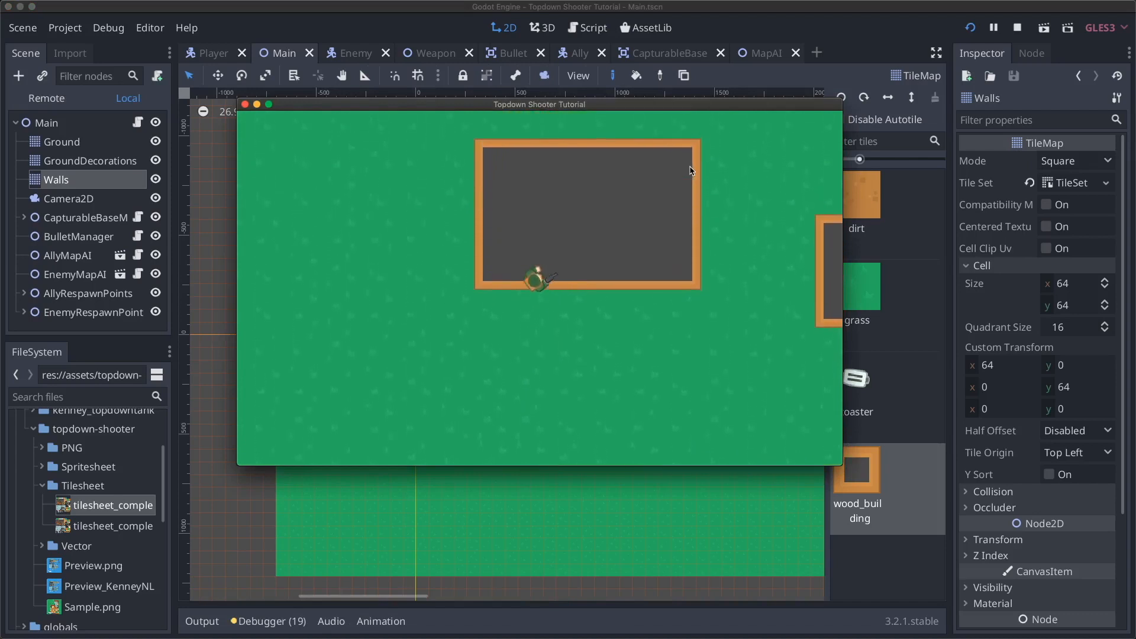
pyautogui.press('w')
pyautogui.press('s')
pyautogui.press('d')
pyautogui.click(591, 179)
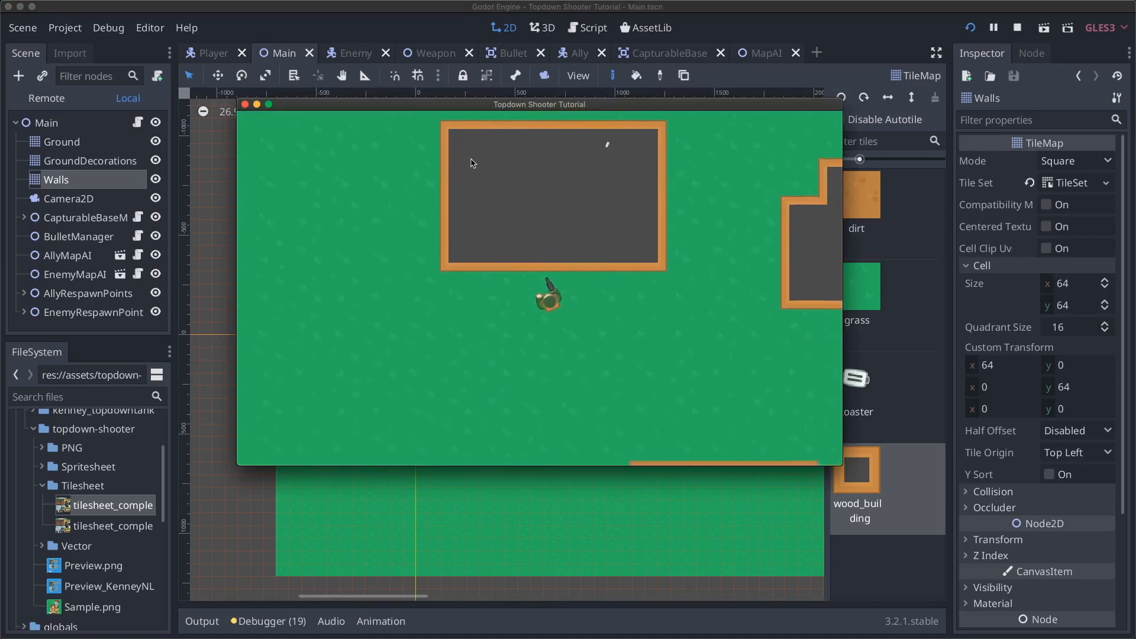
pyautogui.press('s')
pyautogui.press('d')
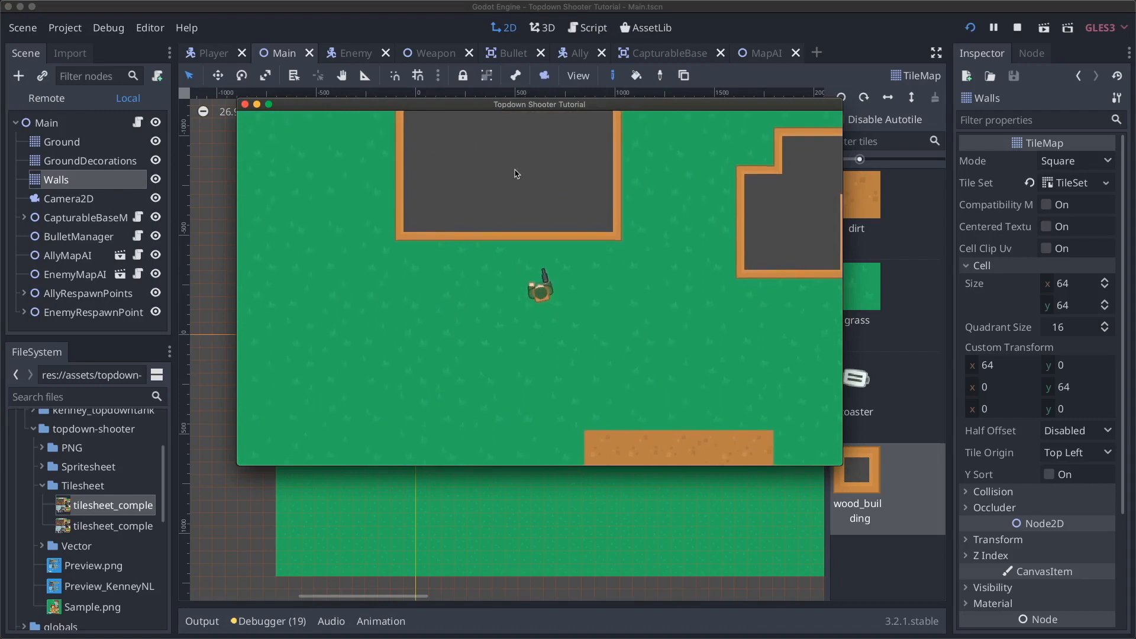
pyautogui.press('w')
pyautogui.press('super+q')
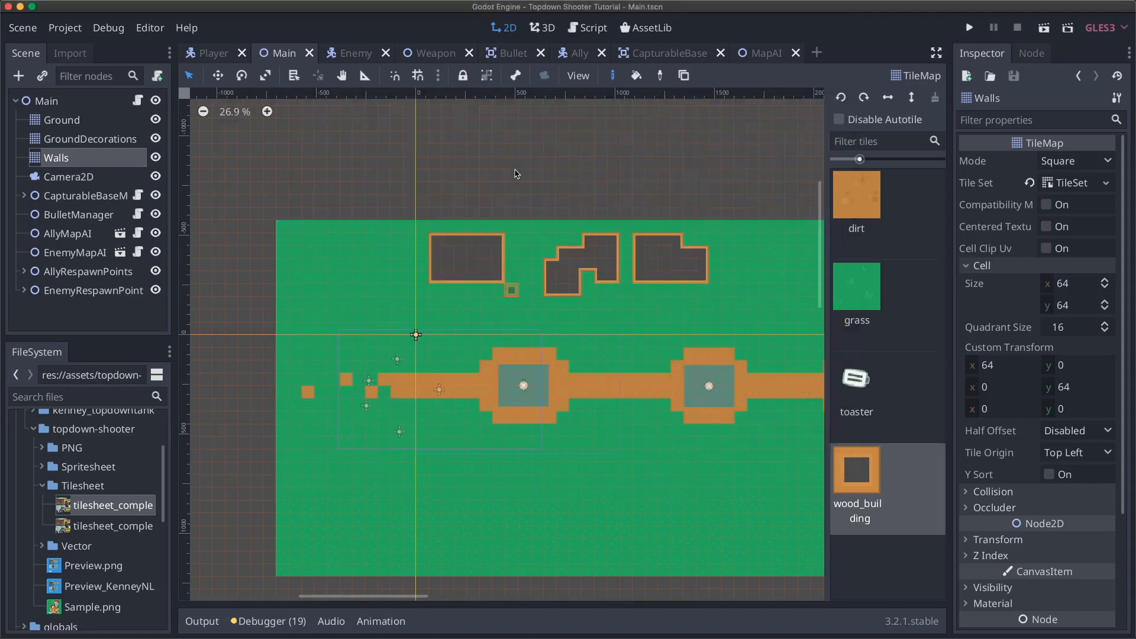
# - Open the Walls tilemap's tileset on the tilesheet texture and select the wood_building autotile
pyautogui.hscroll(3, 564, 280)
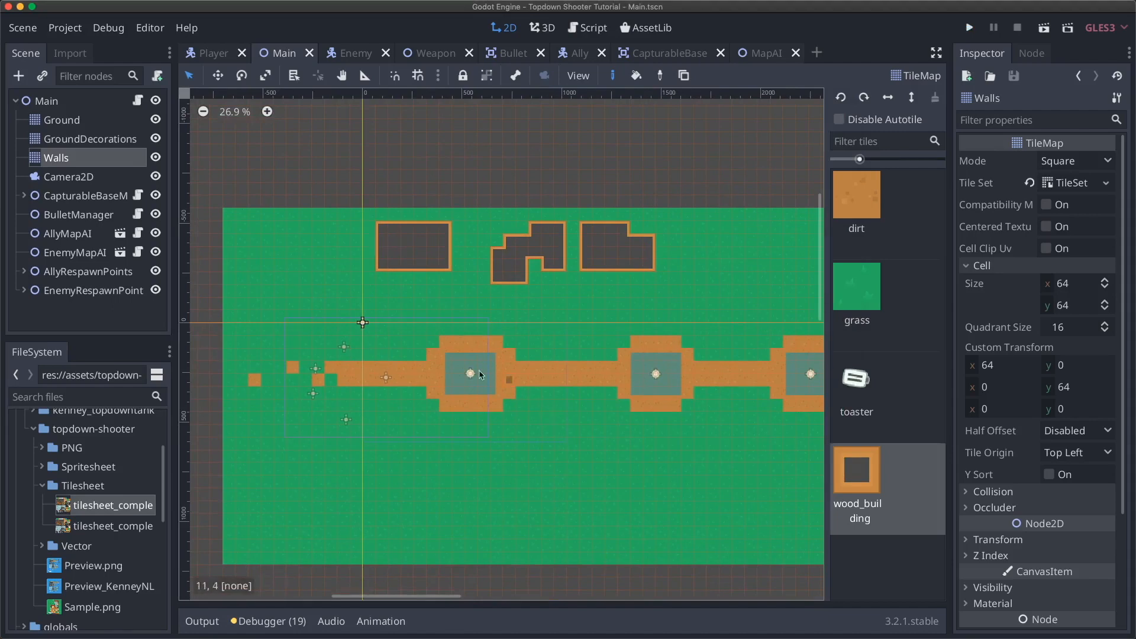
pyautogui.hscroll(10, 489, 398)
pyautogui.hscroll(-10, 471, 357)
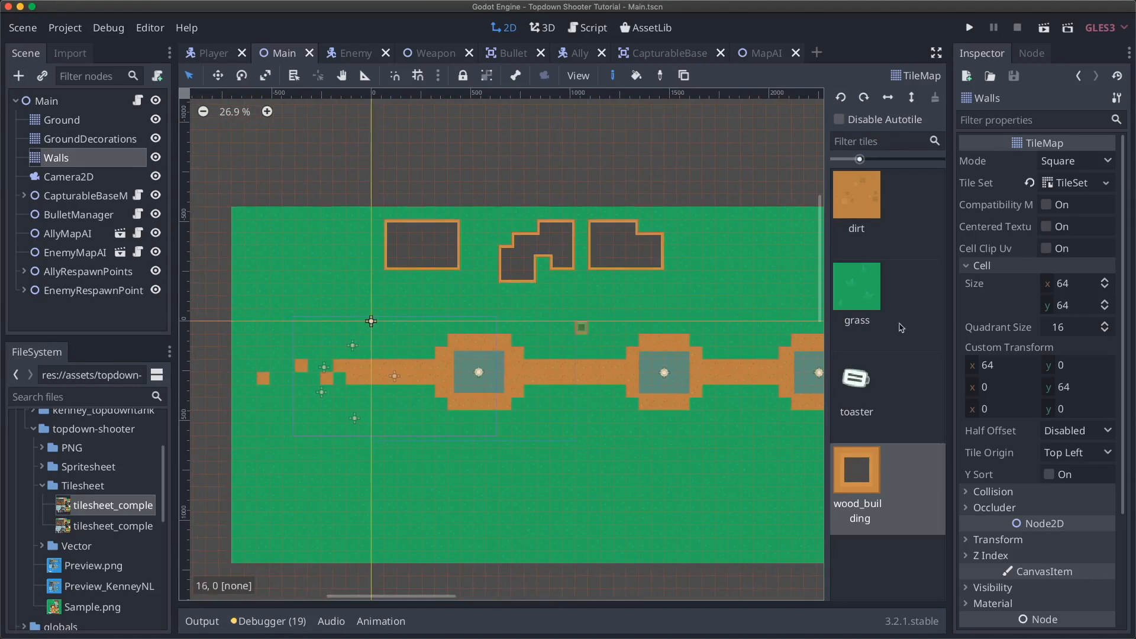
pyautogui.click(1071, 184)
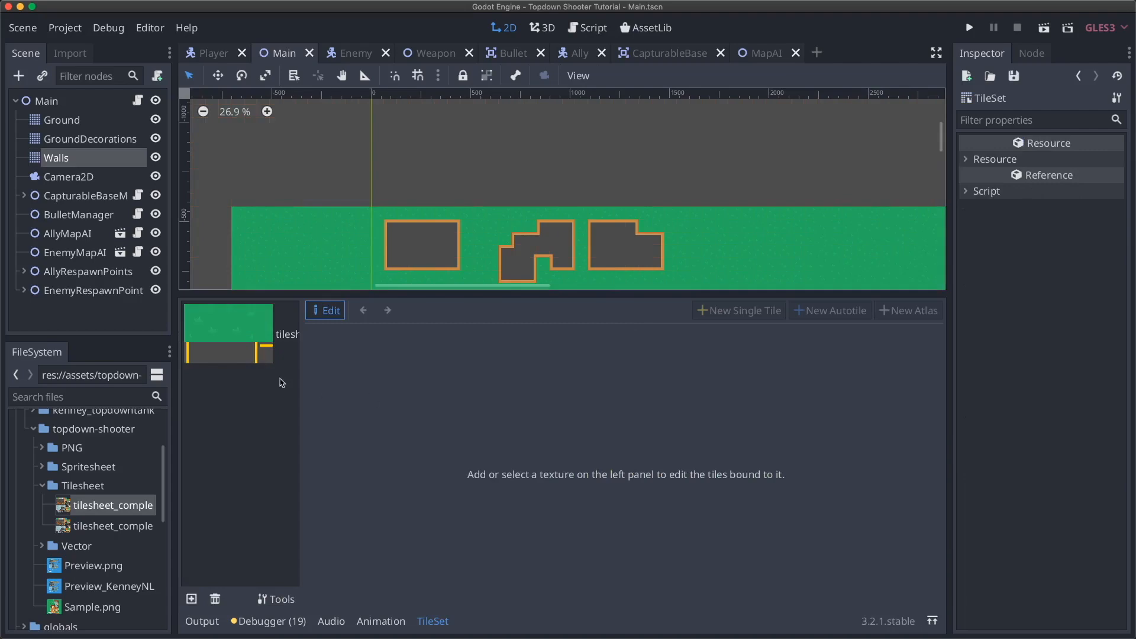
pyautogui.click(248, 361)
pyautogui.scroll(-3, 594, 405)
pyautogui.hscroll(3, 621, 432)
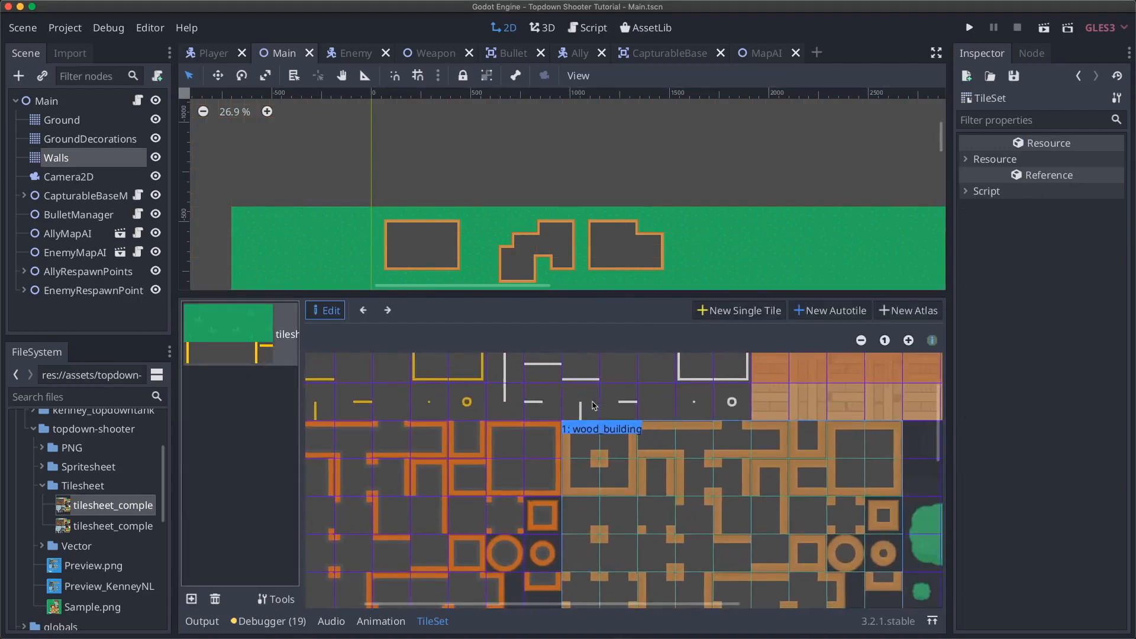
pyautogui.click(649, 458)
# - Inspect a wood_building subtile's collision, then switch to the autotile's Bitmask view
pyautogui.scroll(3, 530, 419)
pyautogui.hscroll(-3, 531, 418)
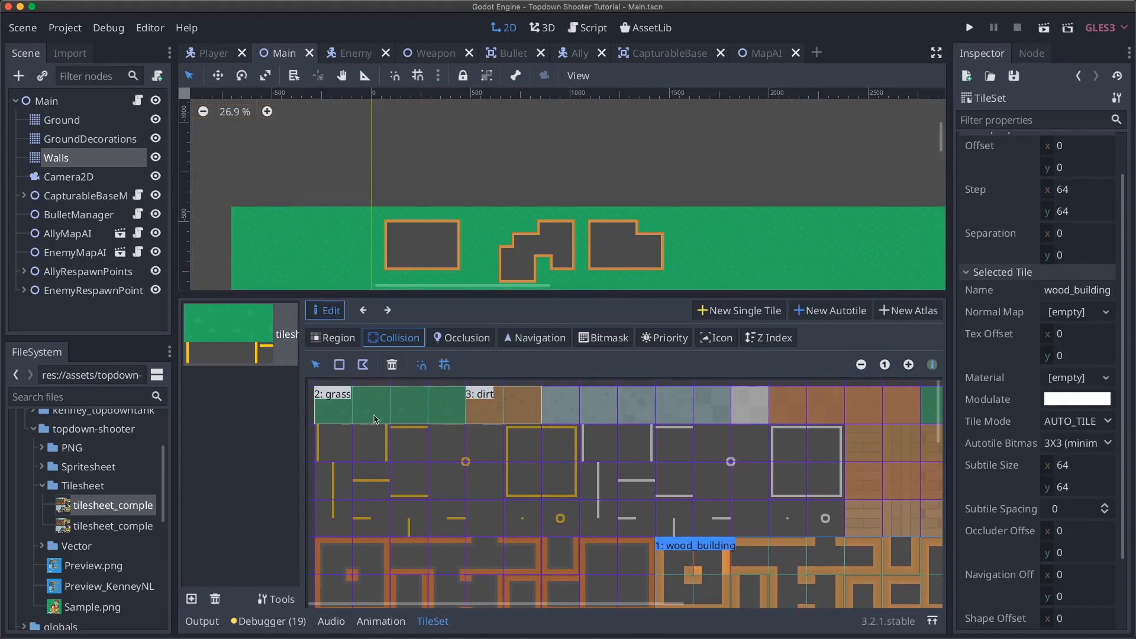
pyautogui.scroll(-5, 626, 474)
pyautogui.hscroll(5, 626, 473)
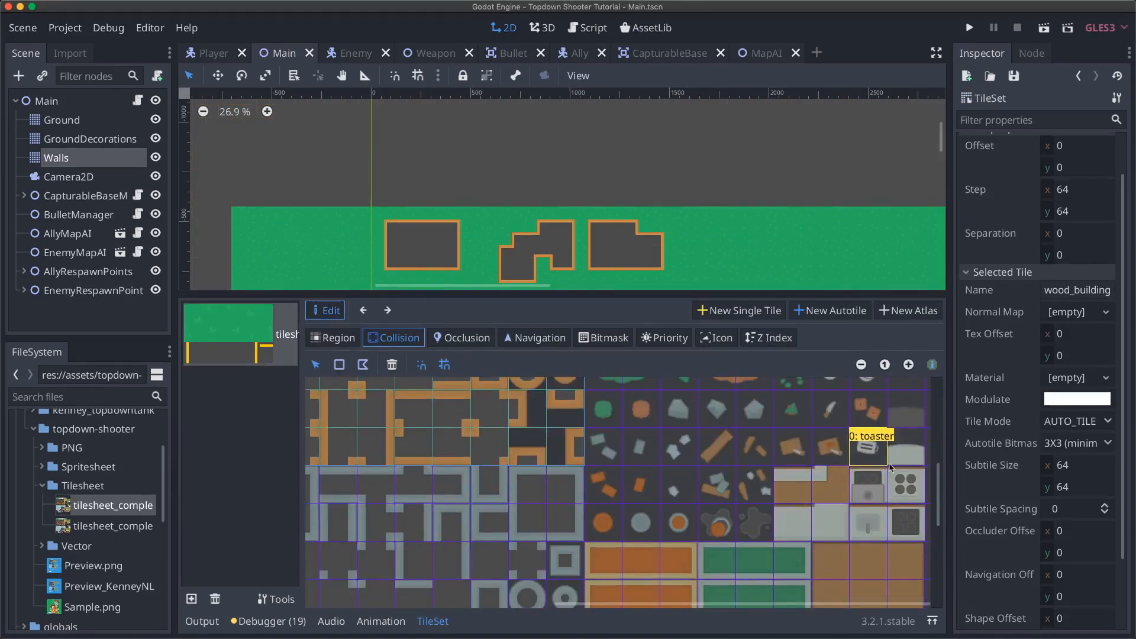
pyautogui.scroll(5, 537, 485)
pyautogui.hscroll(-5, 537, 486)
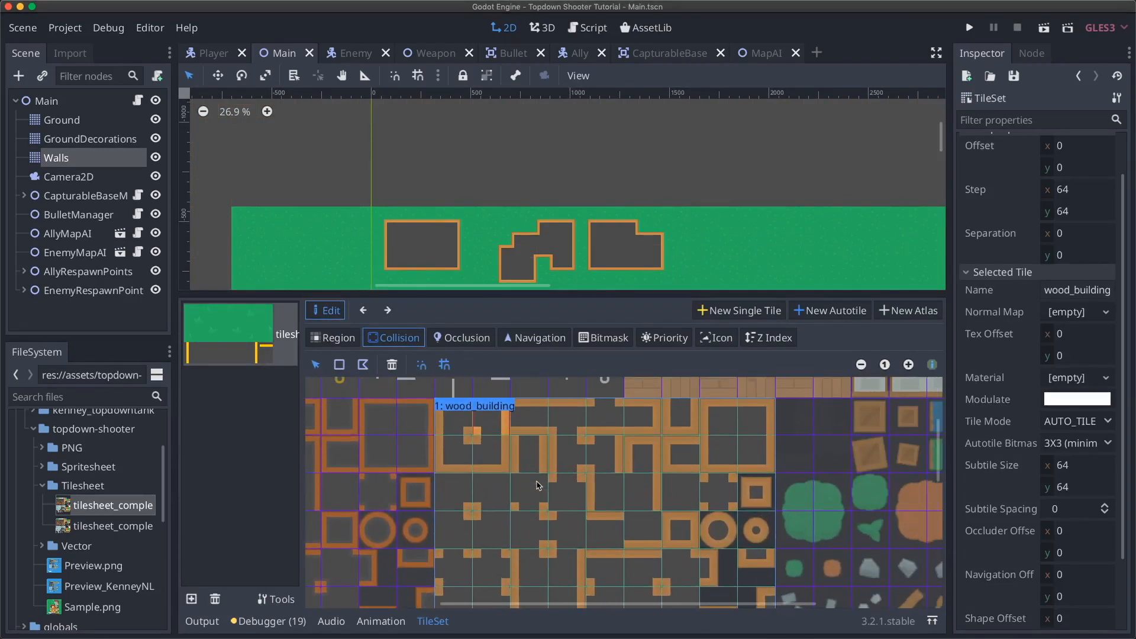
pyautogui.scroll(3, 535, 484)
pyautogui.hscroll(-4, 535, 484)
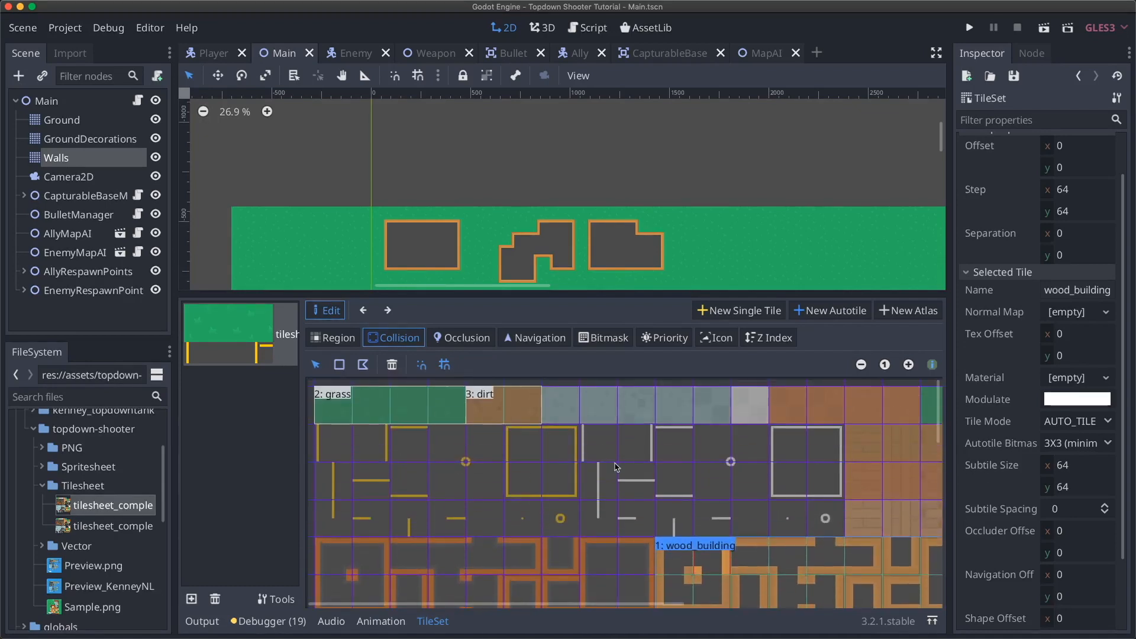
pyautogui.scroll(-4, 616, 468)
pyautogui.hscroll(4, 615, 467)
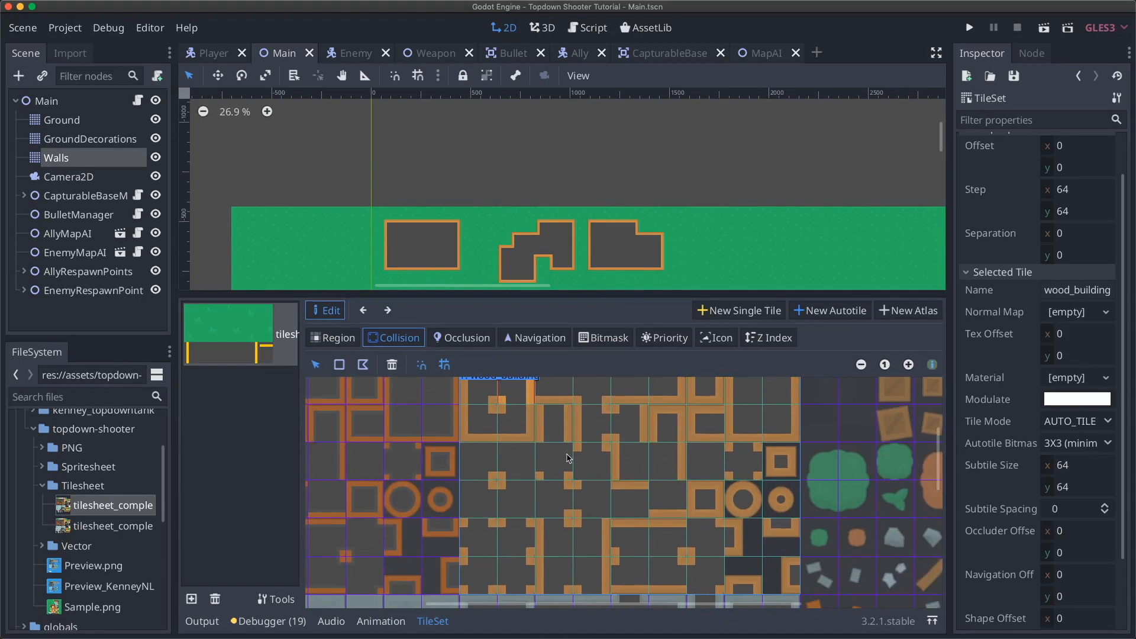
pyautogui.click(538, 439)
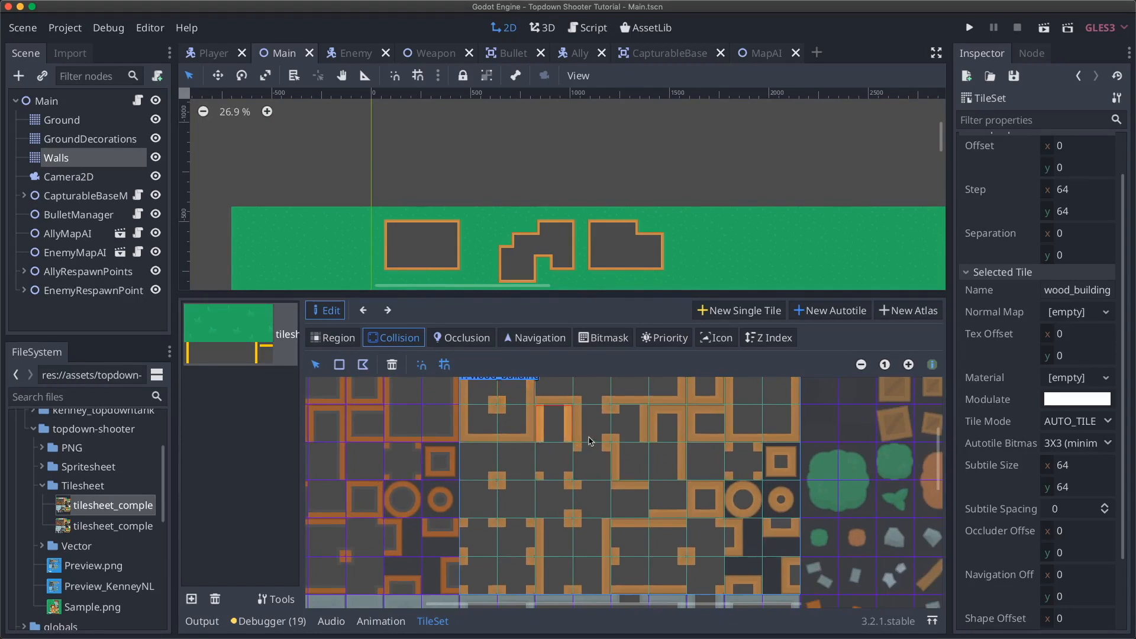
pyautogui.scroll(1, 586, 441)
pyautogui.click(603, 338)
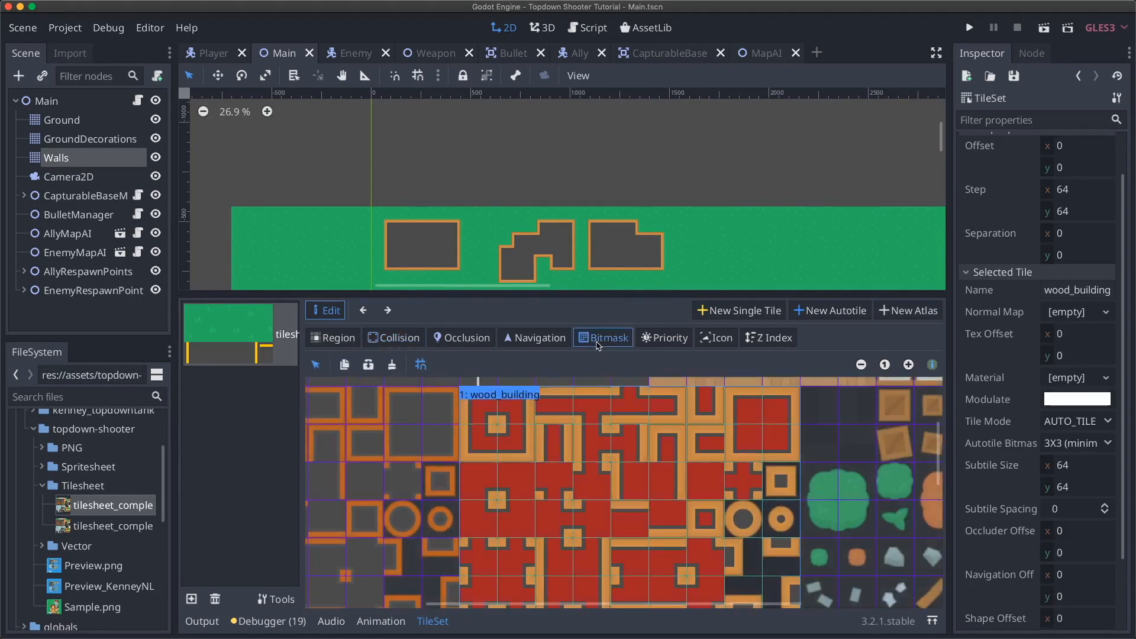
# - After checking subtile priorities, mark centre bits on the two round and two small square subtiles
pyautogui.click(665, 343)
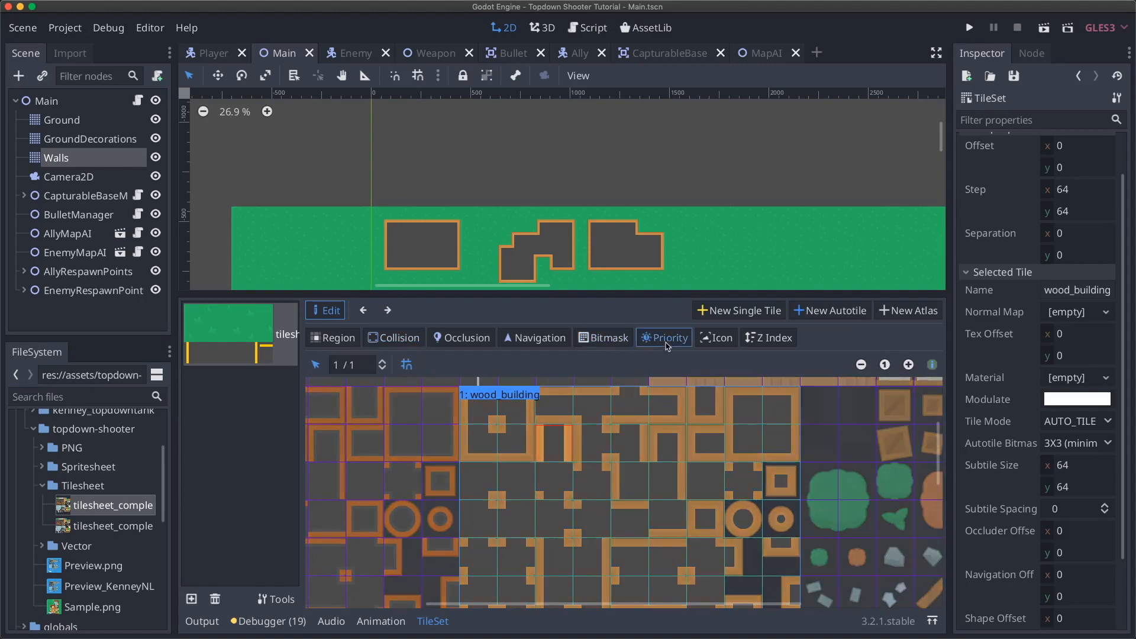
pyautogui.click(615, 346)
pyautogui.hscroll(4, 678, 441)
pyautogui.scroll(-2, 678, 441)
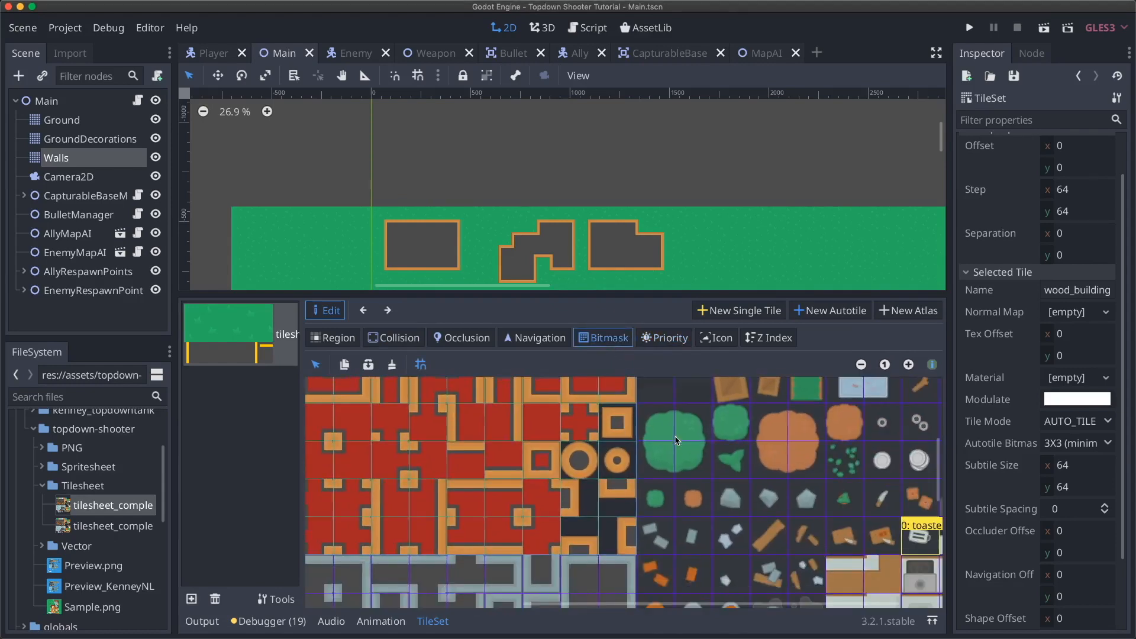
pyautogui.click(583, 463)
pyautogui.click(619, 463)
pyautogui.click(618, 424)
pyautogui.click(543, 462)
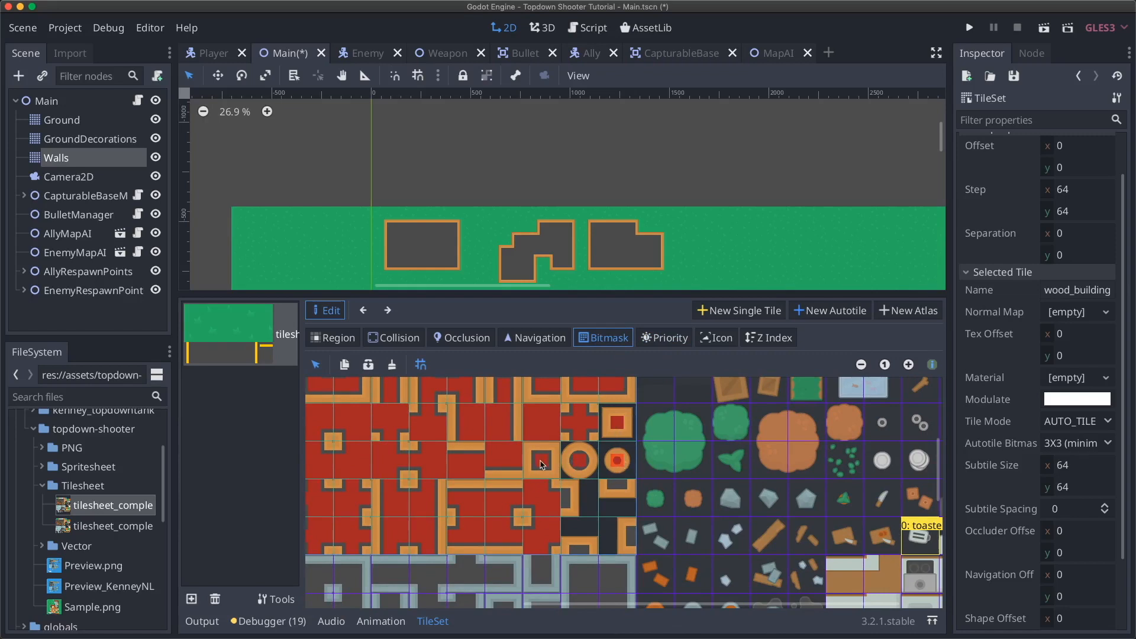
pyautogui.click(658, 337)
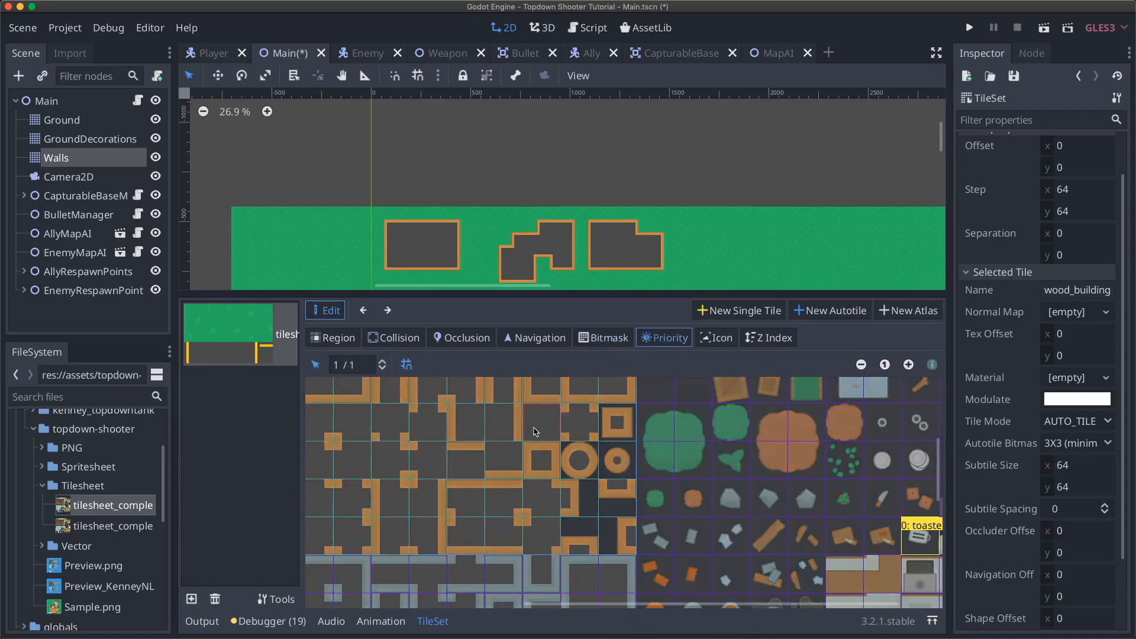
pyautogui.click(427, 422)
pyautogui.hscroll(-3, 414, 421)
pyautogui.scroll(2, 414, 421)
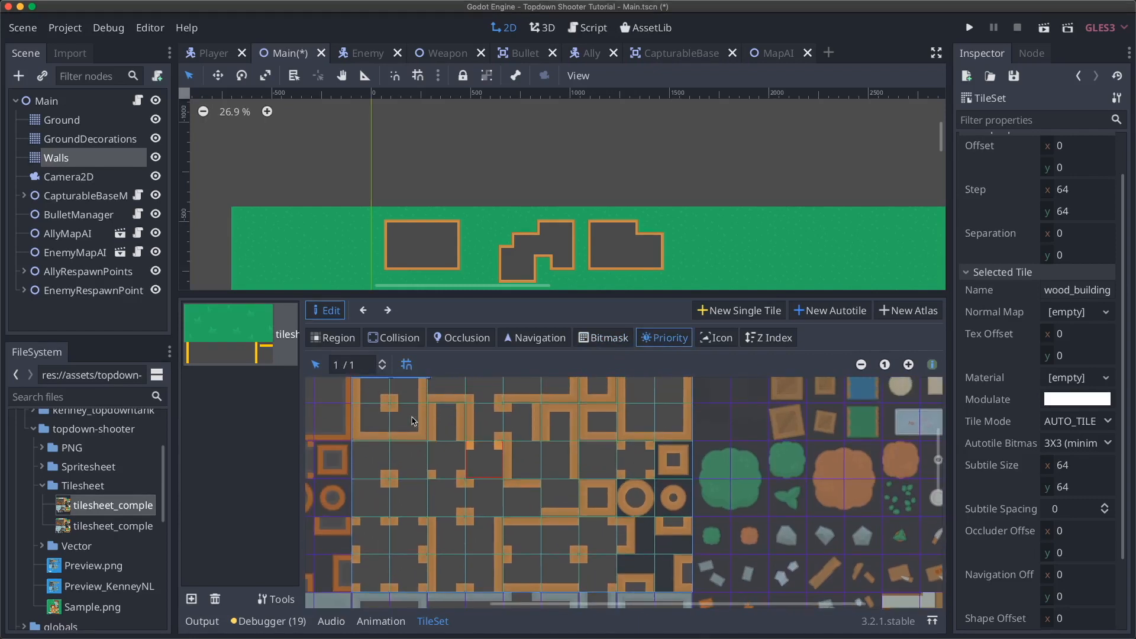
pyautogui.click(607, 498)
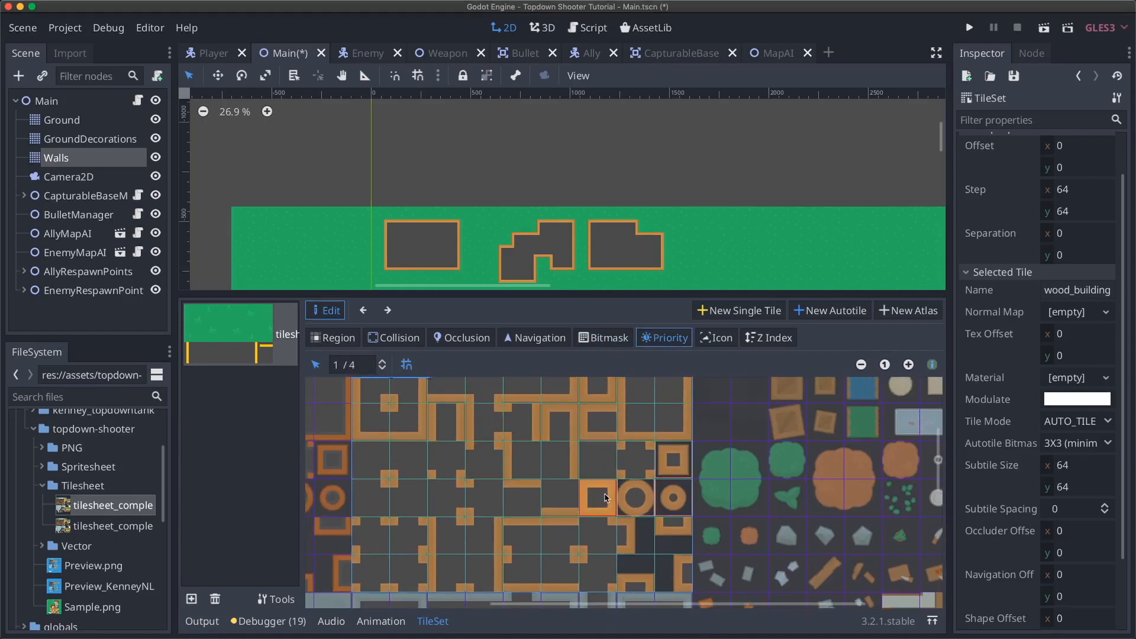
pyautogui.click(674, 499)
pyautogui.click(673, 465)
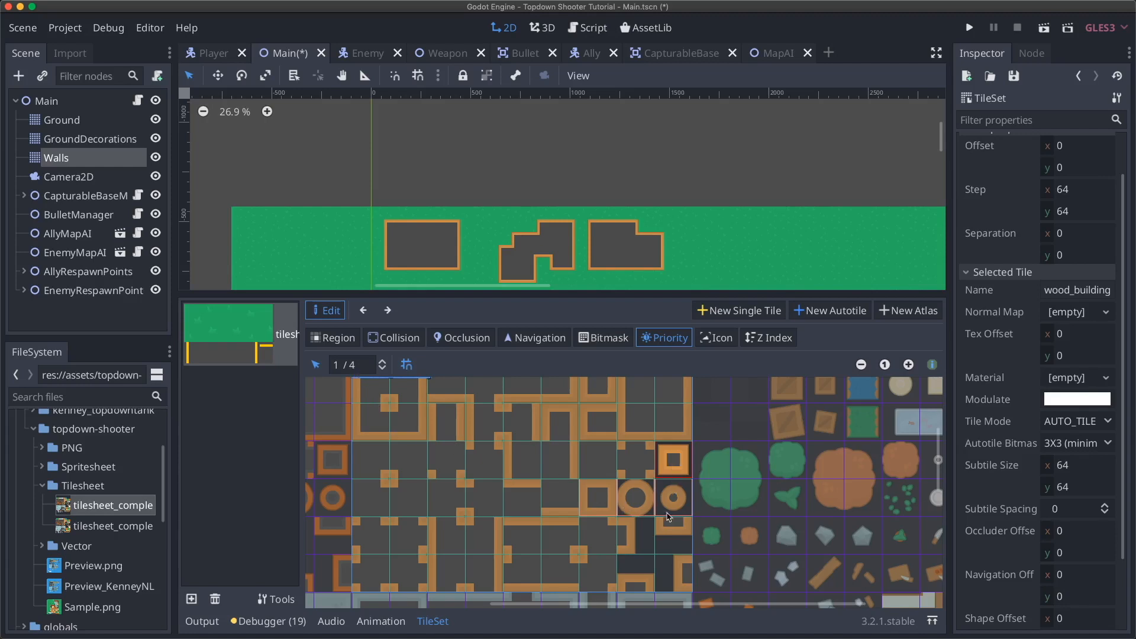
pyautogui.click(599, 500)
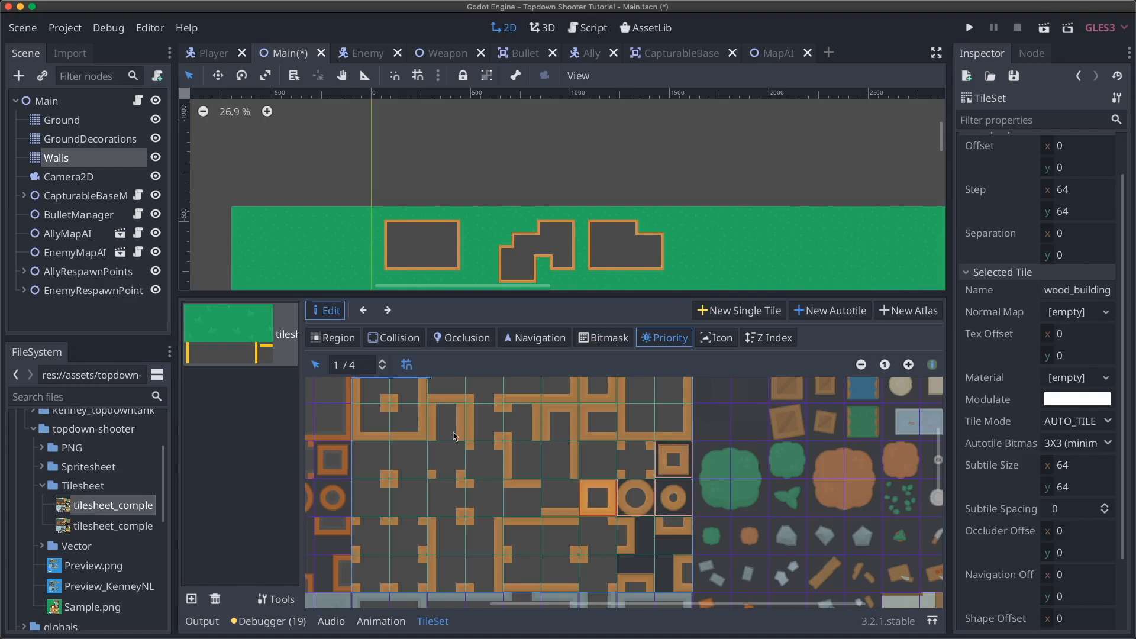
pyautogui.click(633, 508)
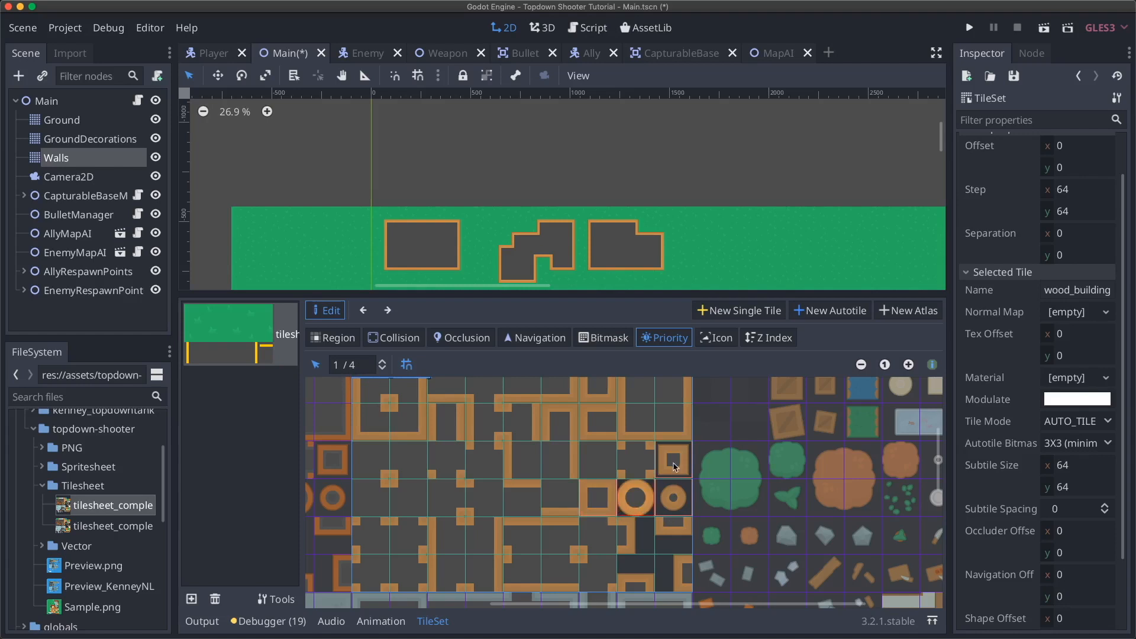
# - Return to the Bitmask view and erase the centre bit on the small ring subtile
pyautogui.click(602, 338)
pyautogui.rightClick(673, 503)
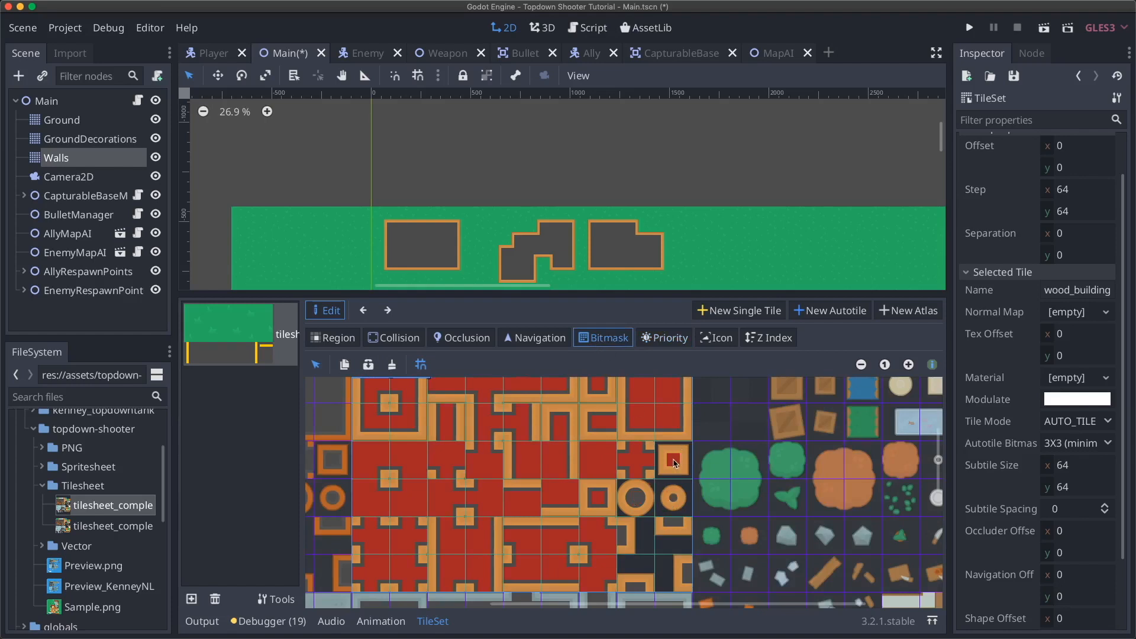
pyautogui.hscroll(-5, 562, 462)
pyautogui.scroll(2, 561, 462)
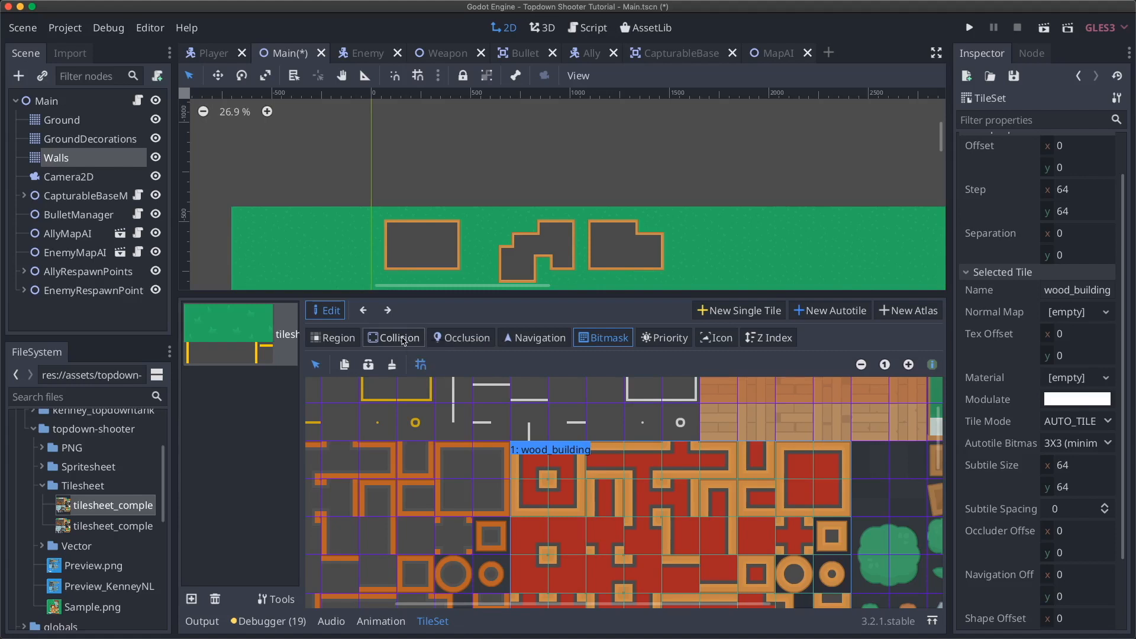
# - In Collision mode, add a square collision shape to the ring subtile, then delete it
pyautogui.click(402, 339)
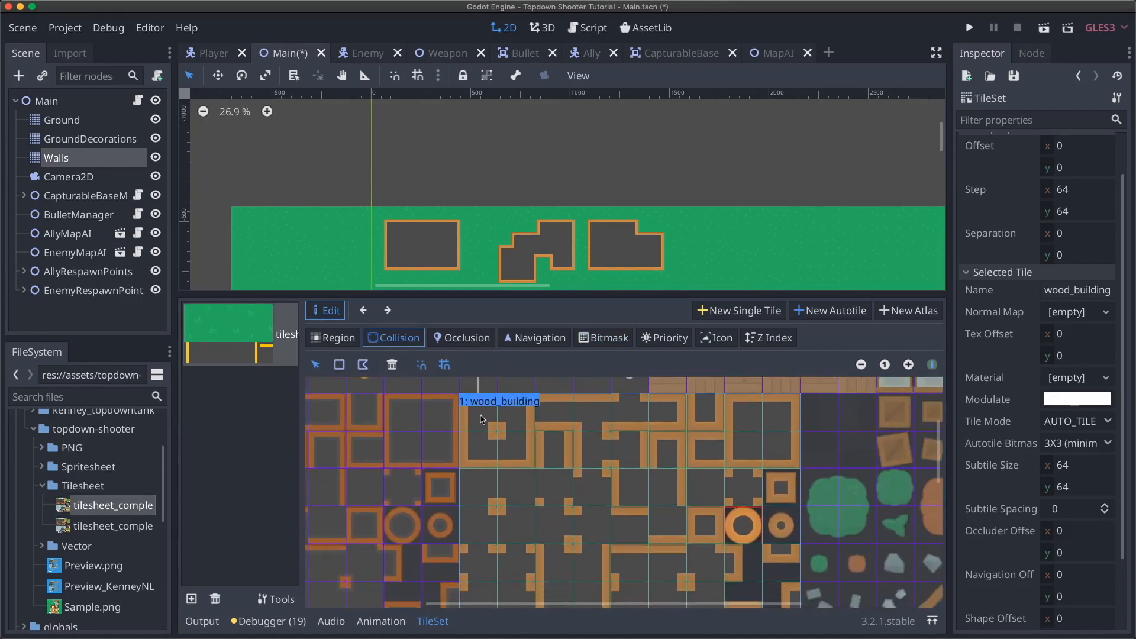
pyautogui.click(339, 366)
pyautogui.scroll(-1, 472, 451)
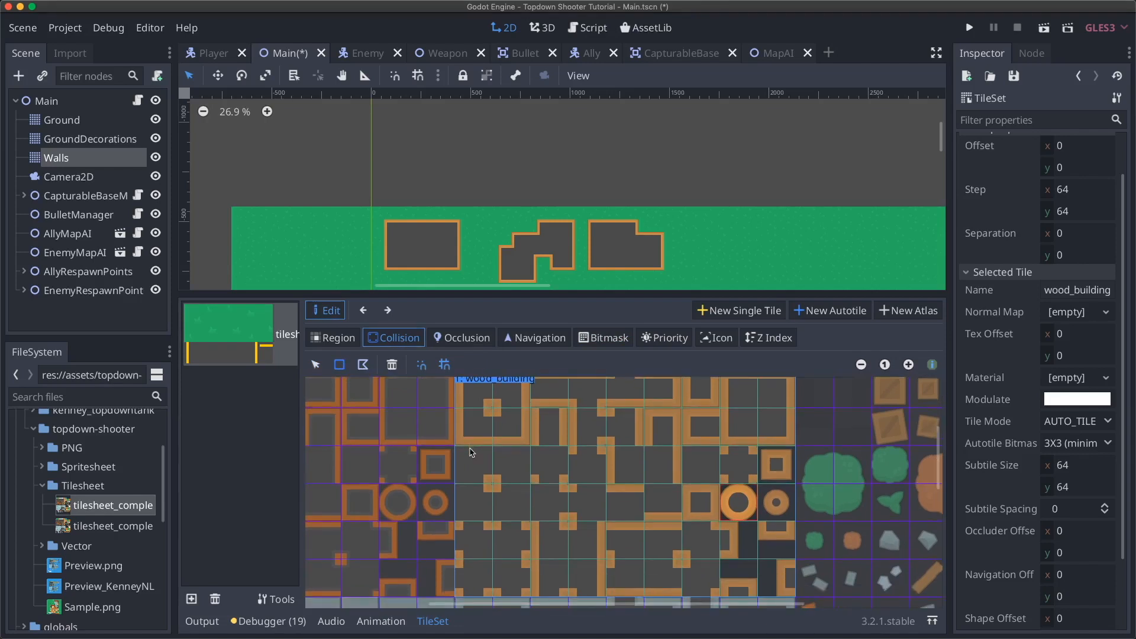
pyautogui.scroll(-1, 473, 453)
pyautogui.hscroll(5, 486, 453)
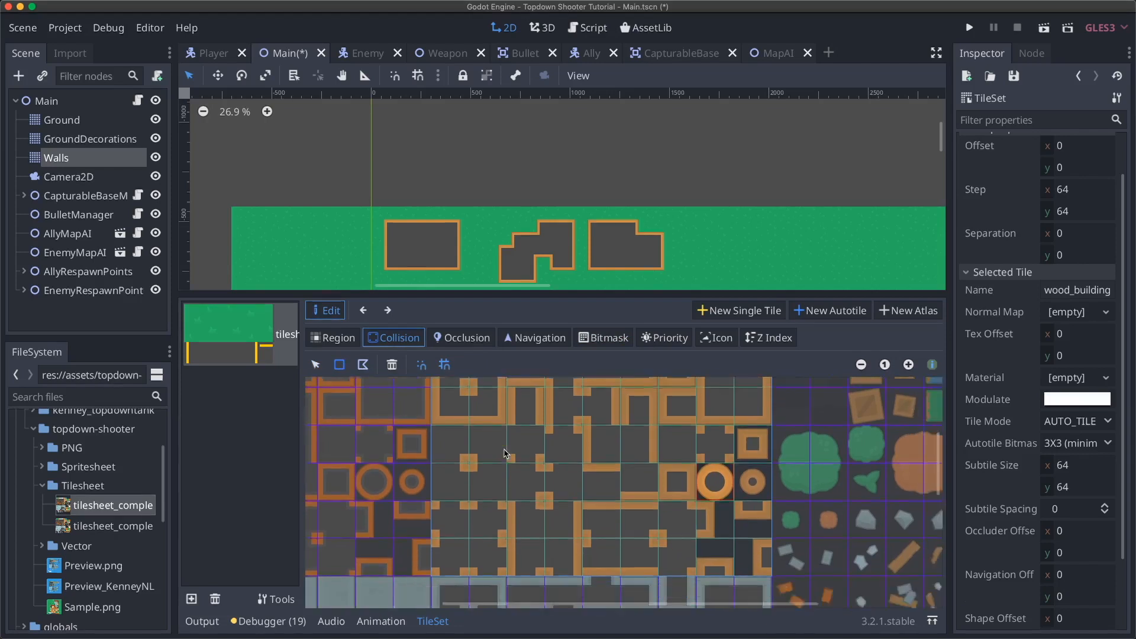
pyautogui.hscroll(-3, 506, 453)
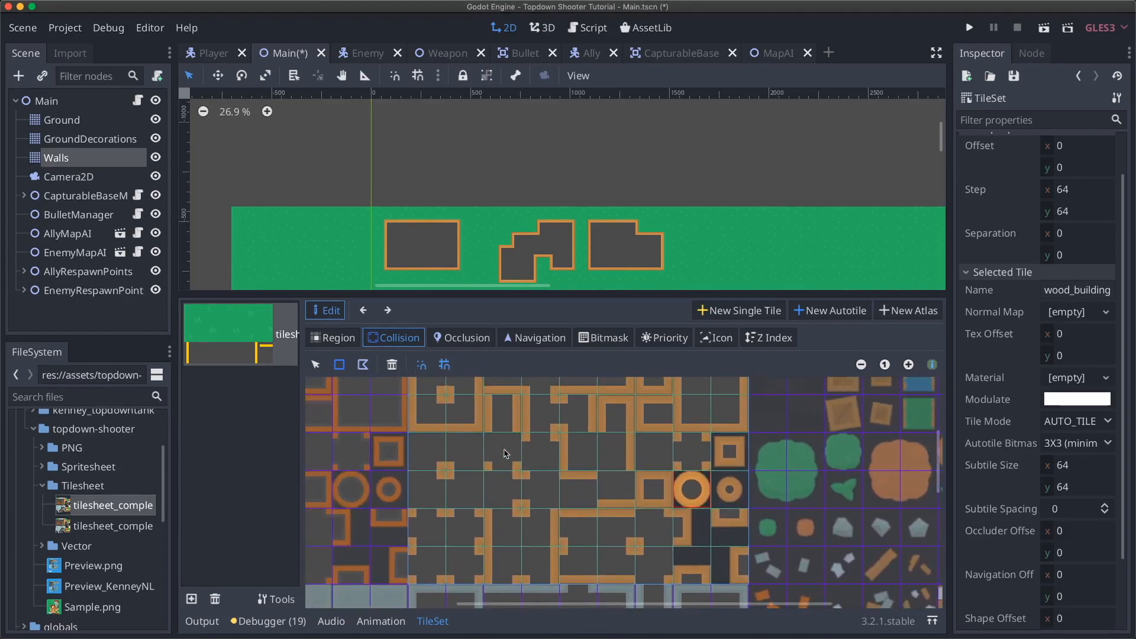
pyautogui.click(653, 478)
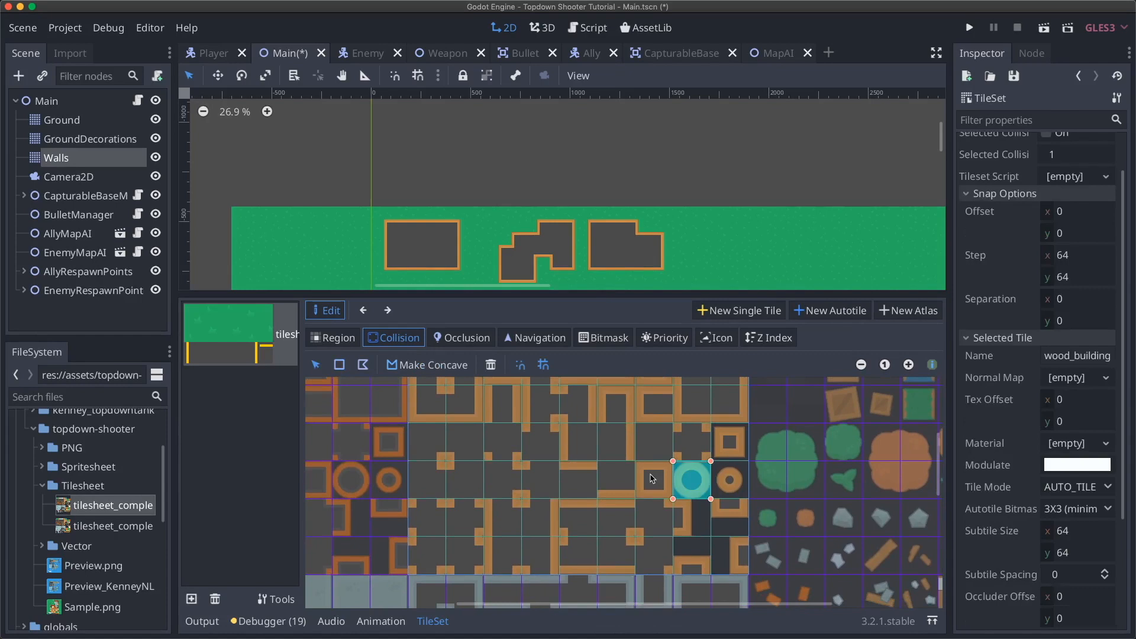
pyautogui.click(491, 365)
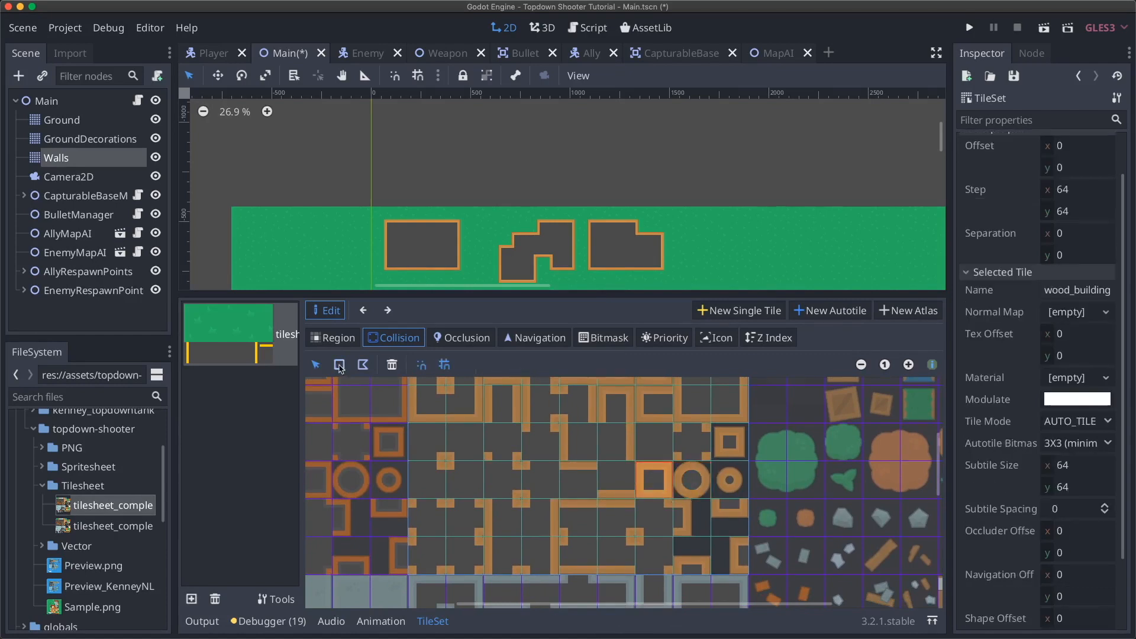
# - Cover a plain wall subtile with a full-tile collision rectangle and test reshaping its corners
pyautogui.click(562, 455)
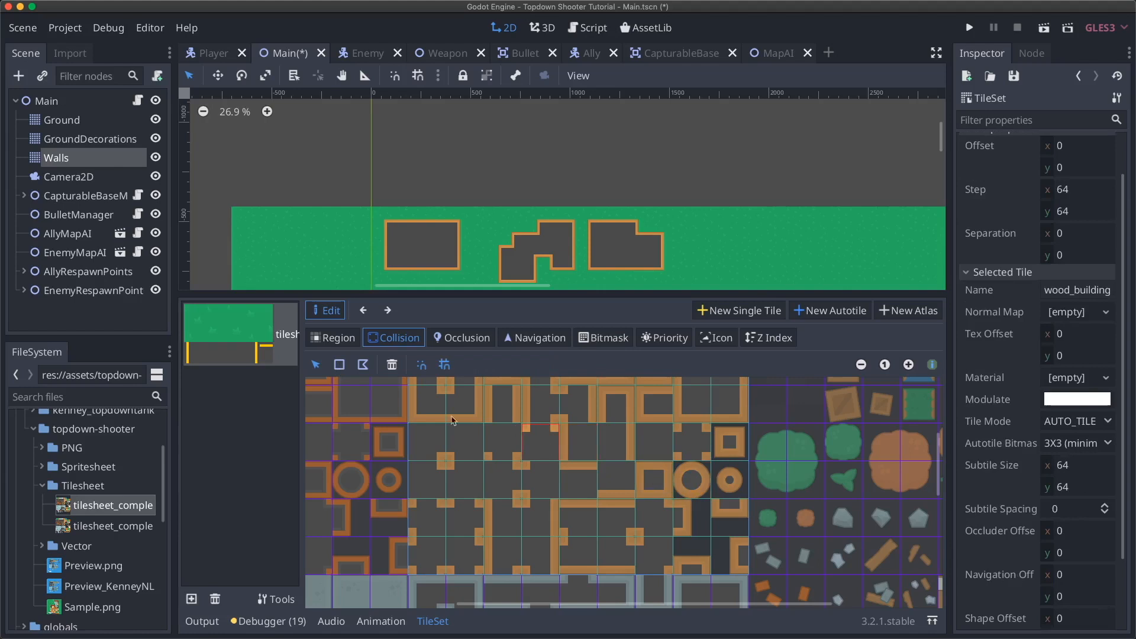
pyautogui.click(339, 365)
pyautogui.moveTo(539, 448); pyautogui.dragTo(538, 448)
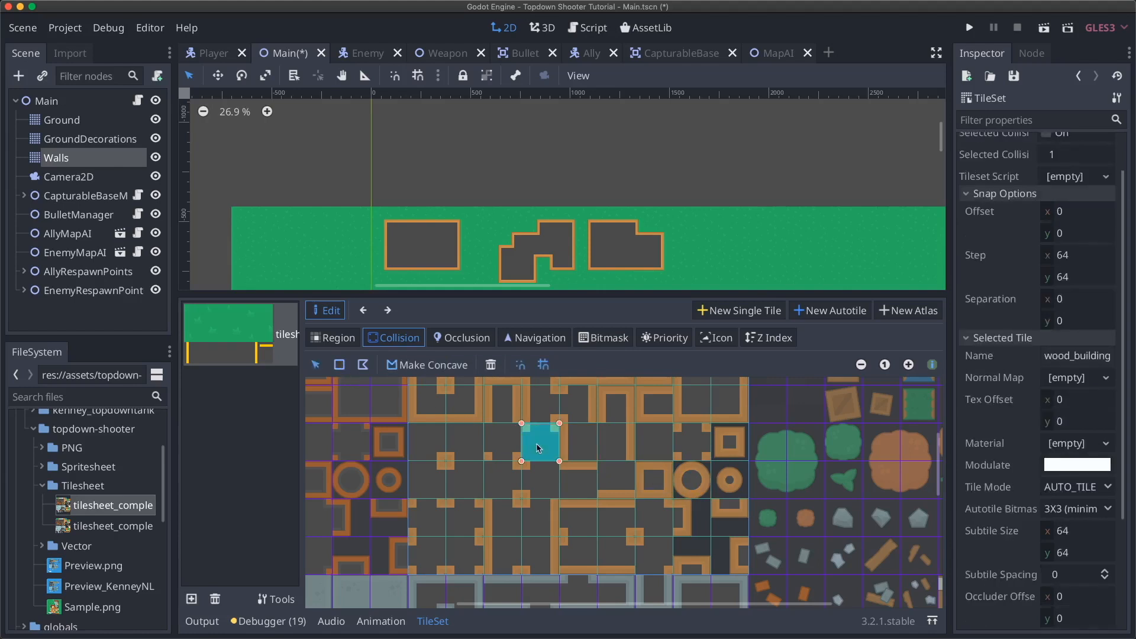
pyautogui.moveTo(527, 430)
pyautogui.mouseDown()
pyautogui.moveTo(546, 445)
pyautogui.moveTo(520, 451)
pyautogui.moveTo(516, 421)
pyautogui.mouseUp()
pyautogui.moveTo(521, 460)
pyautogui.mouseDown()
pyautogui.moveTo(542, 450)
pyautogui.moveTo(521, 462)
pyautogui.mouseUp()
# - Pull the collision shape's top-left corner inward with snapping off, then snap it back
pyautogui.click(543, 366)
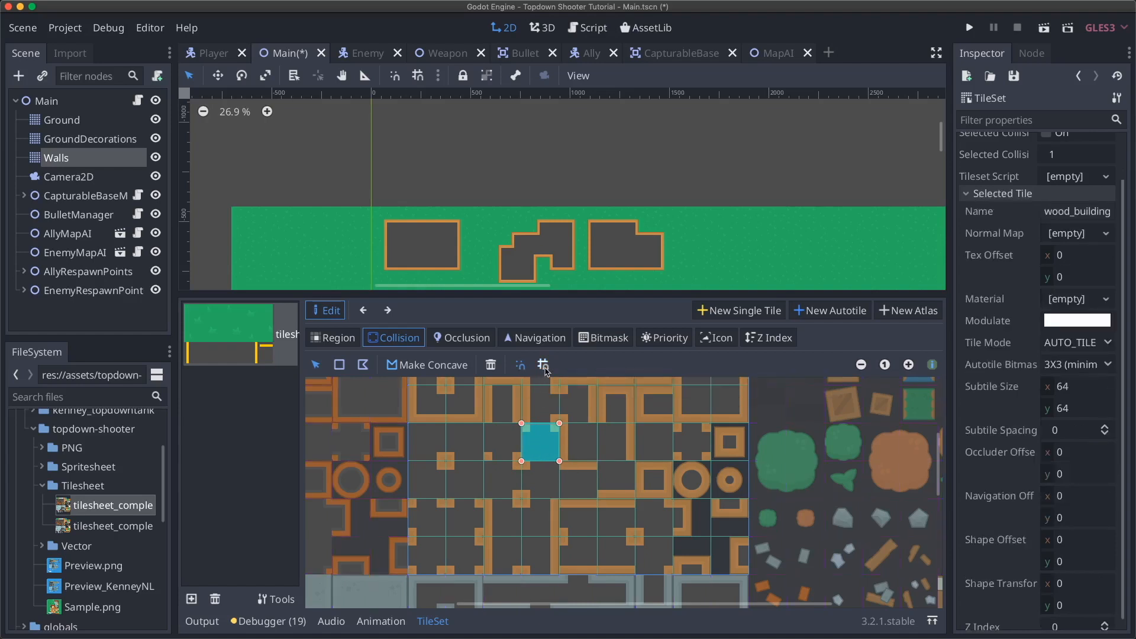
pyautogui.moveTo(525, 426); pyautogui.dragTo(534, 438)
pyautogui.click(543, 364)
pyautogui.moveTo(533, 438); pyautogui.dragTo(530, 437)
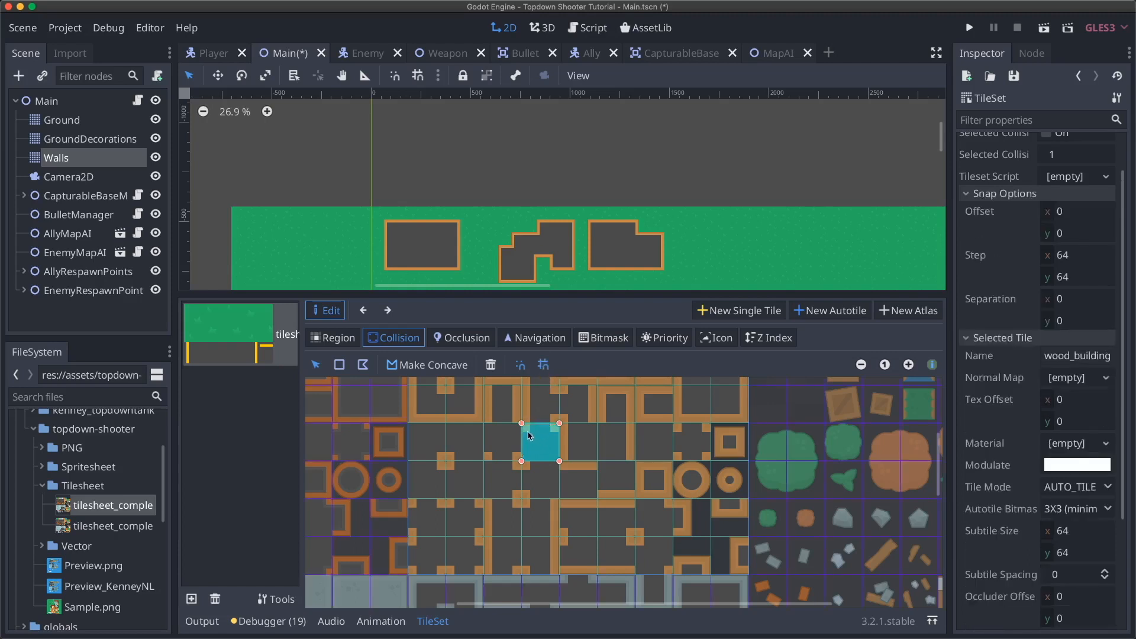
pyautogui.scroll(2, 486, 435)
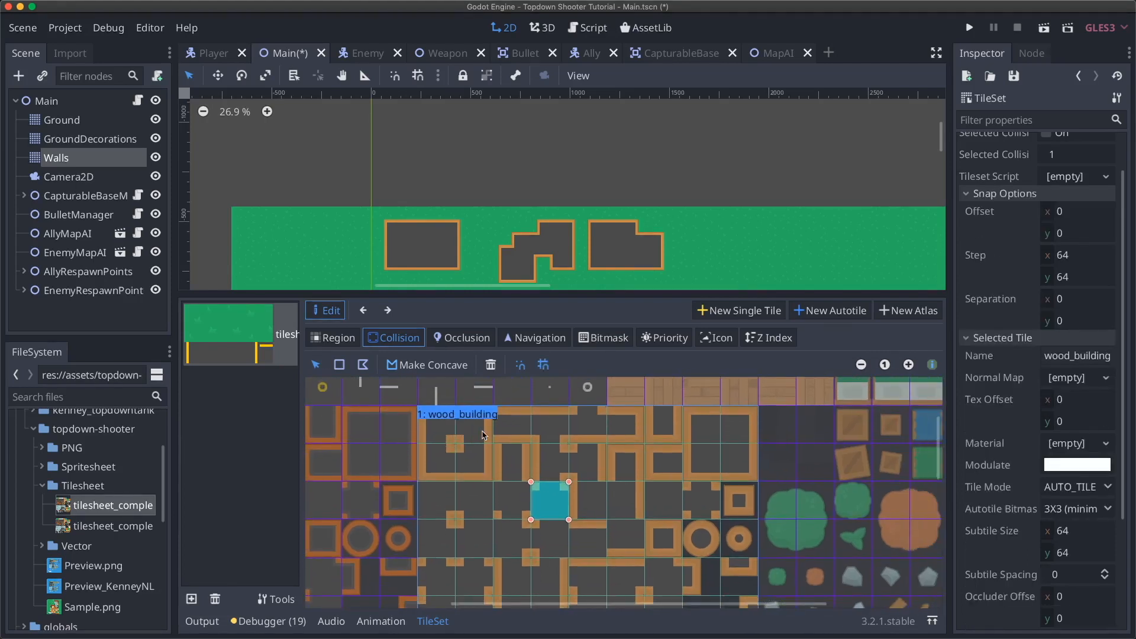
pyautogui.scroll(-2, 491, 451)
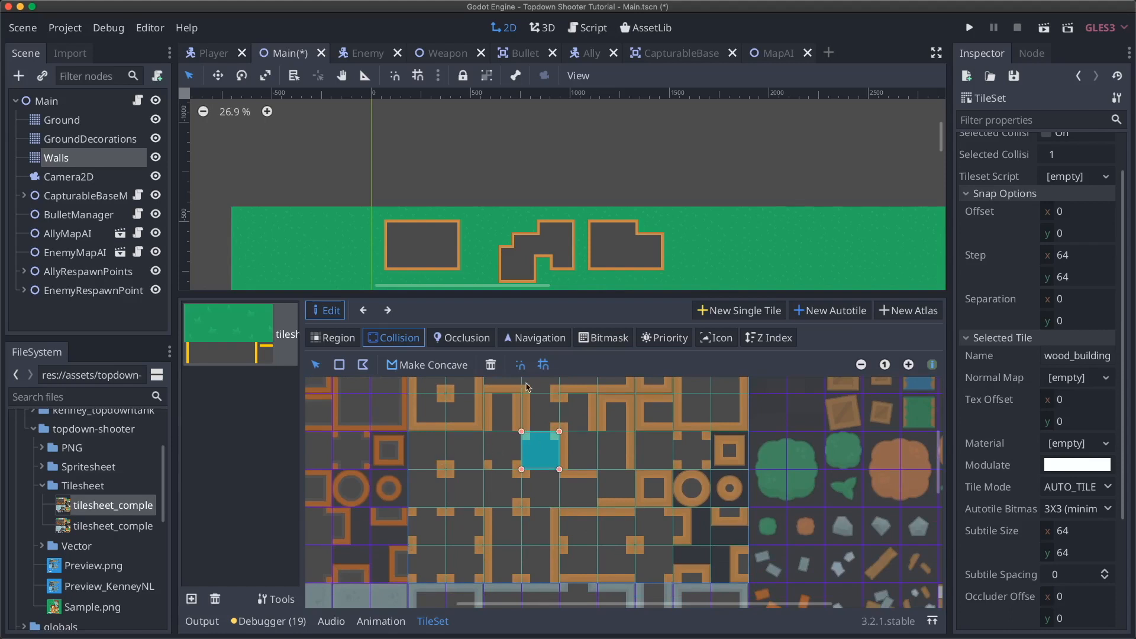
# - Nudge the corners off-grid and onto a snap point, then delete the triangular collision shape
pyautogui.click(540, 368)
pyautogui.moveTo(524, 434); pyautogui.dragTo(558, 442)
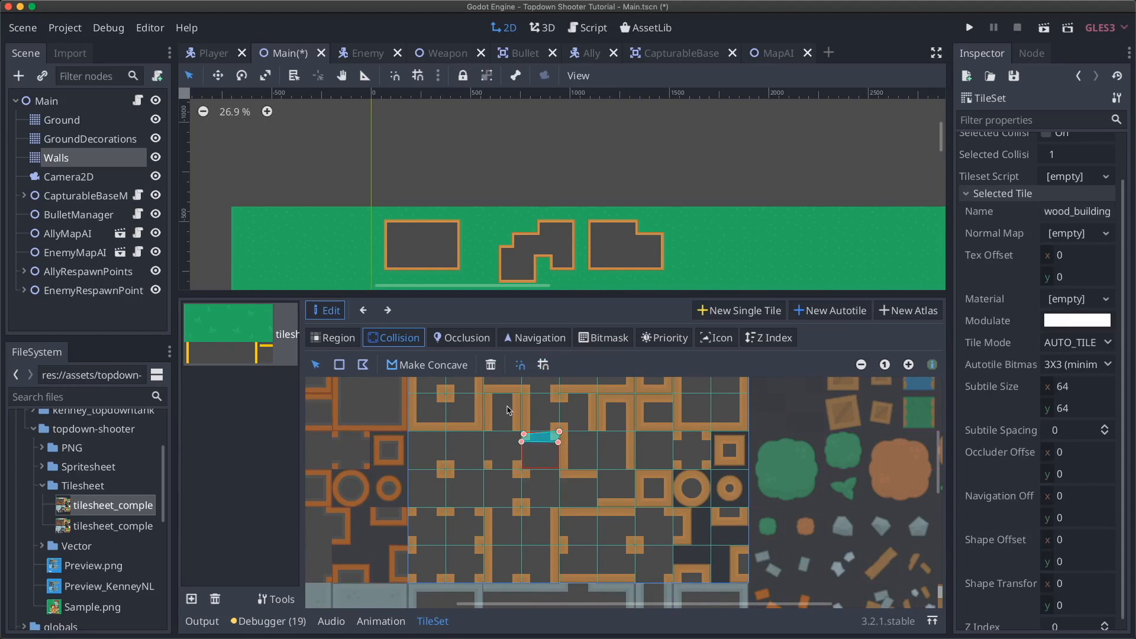
pyautogui.click(543, 365)
pyautogui.moveTo(558, 443); pyautogui.dragTo(557, 471)
pyautogui.rightClick(523, 434)
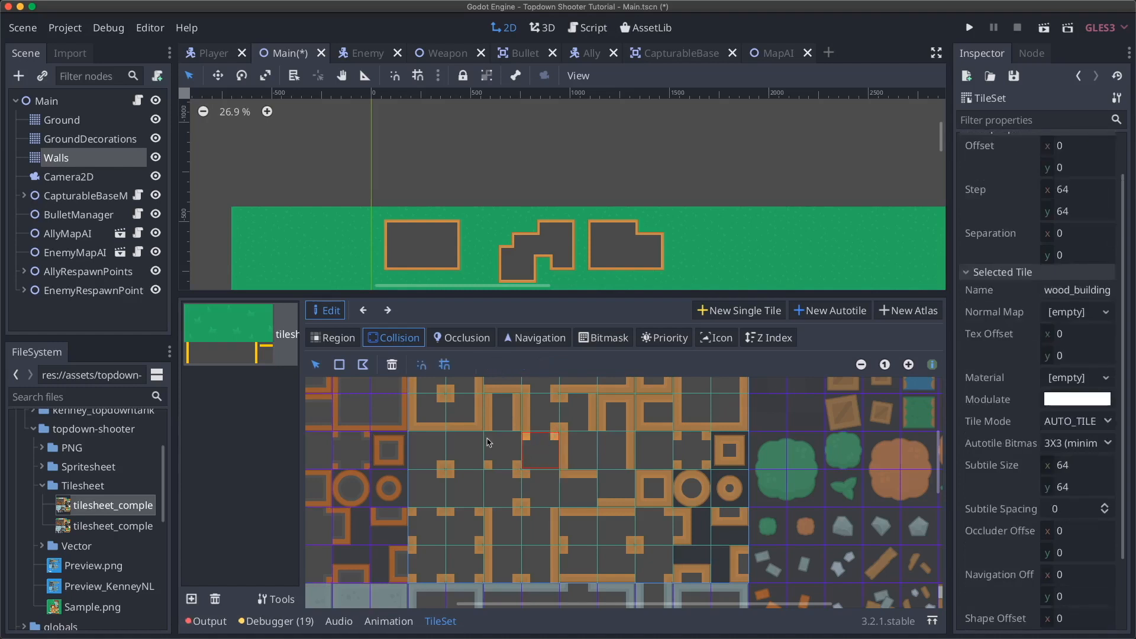
pyautogui.click(339, 365)
pyautogui.click(540, 450)
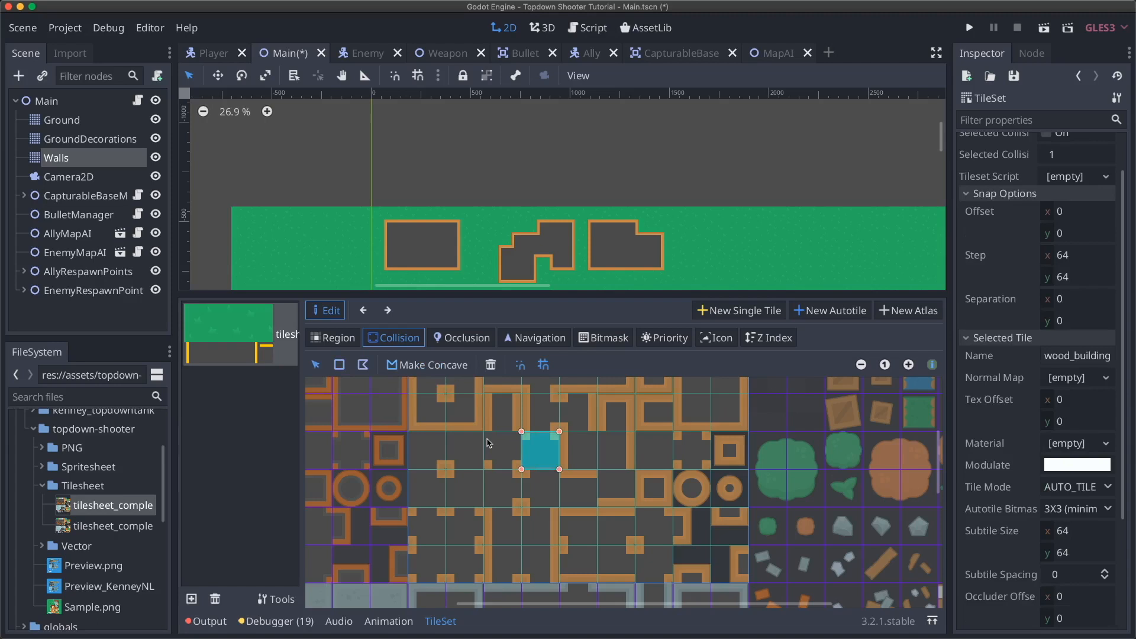
pyautogui.scroll(1, 487, 443)
pyautogui.hscroll(-1, 488, 442)
pyautogui.press('Delete')
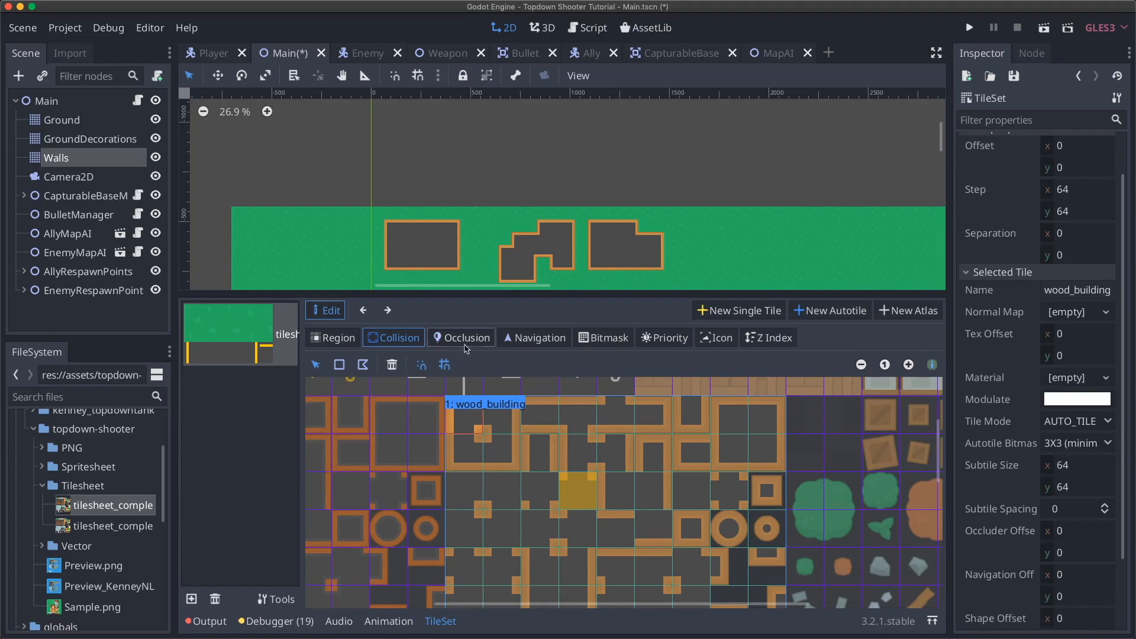
pyautogui.click(543, 452)
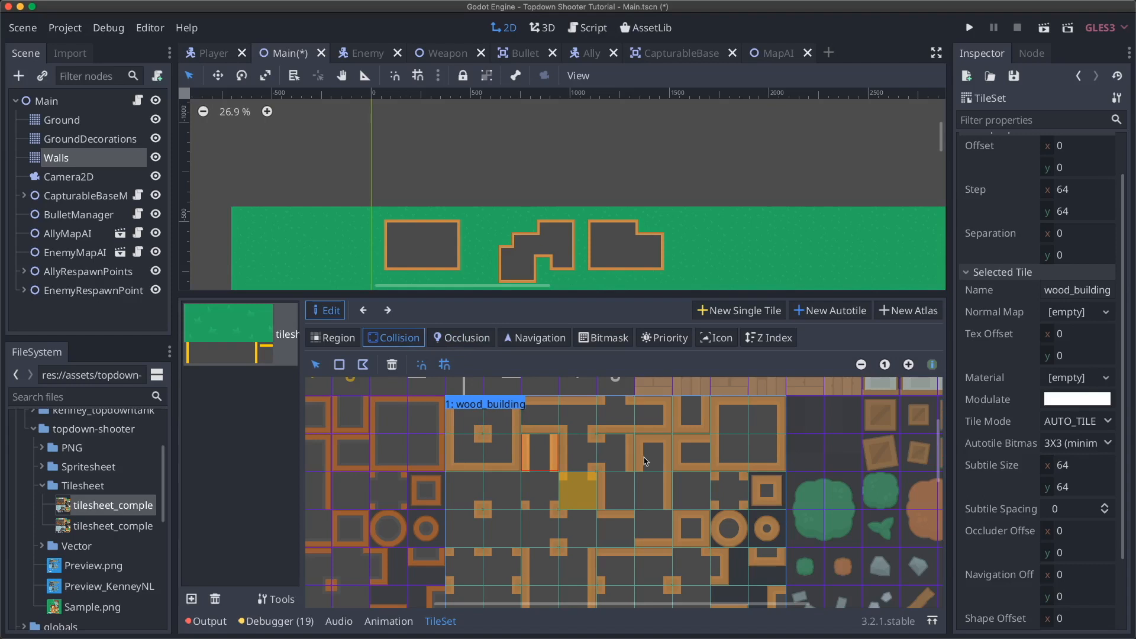
# - Give the first four wood_building subtiles in the top row full-tile collision rectangles
pyautogui.click(339, 365)
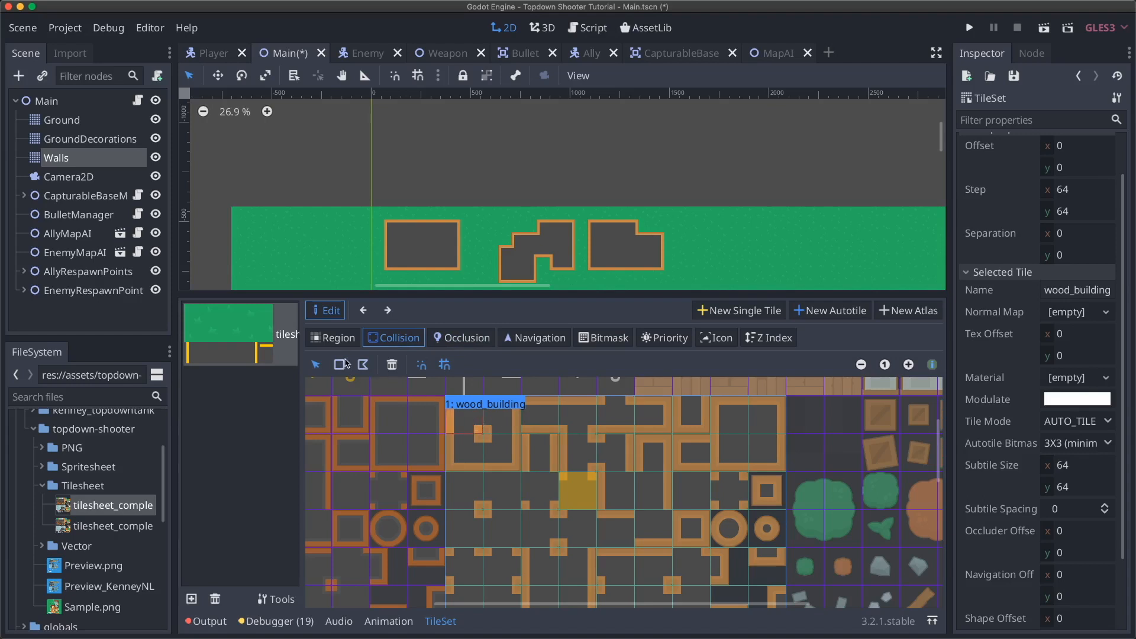
pyautogui.click(468, 426)
pyautogui.click(503, 421)
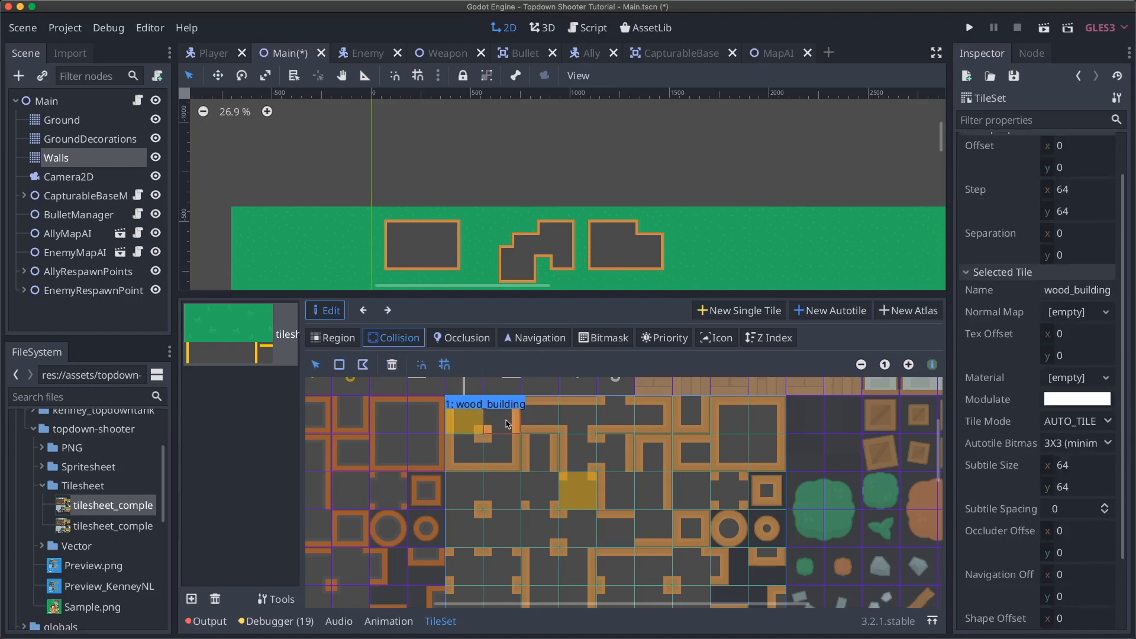
pyautogui.click(339, 367)
pyautogui.click(498, 419)
pyautogui.click(546, 420)
pyautogui.click(340, 365)
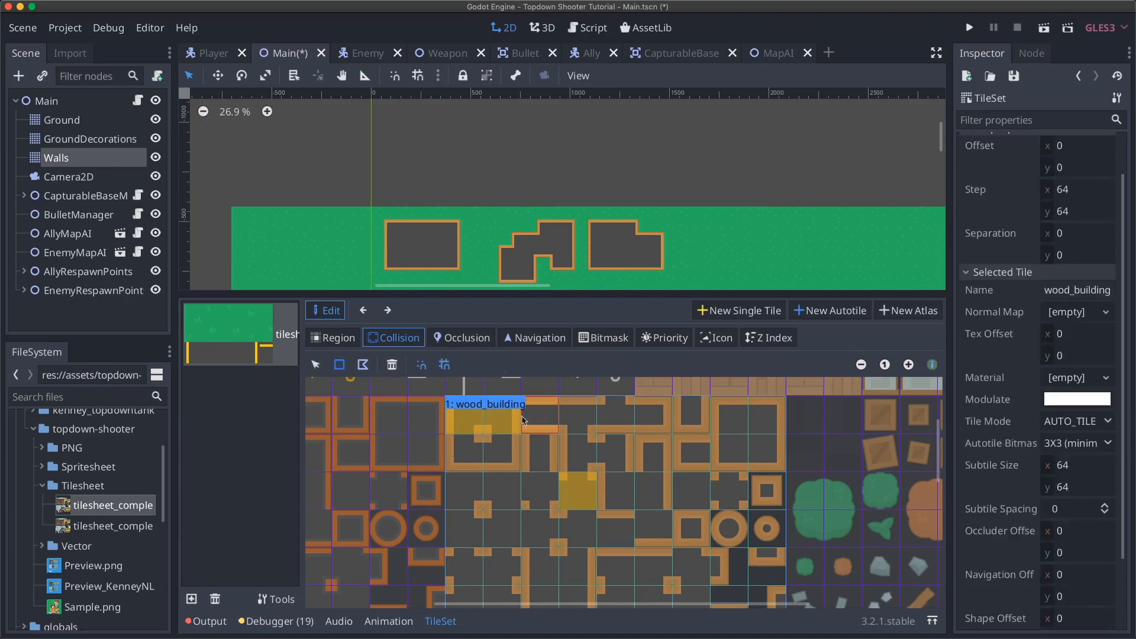
pyautogui.click(543, 420)
pyautogui.click(582, 424)
pyautogui.click(341, 365)
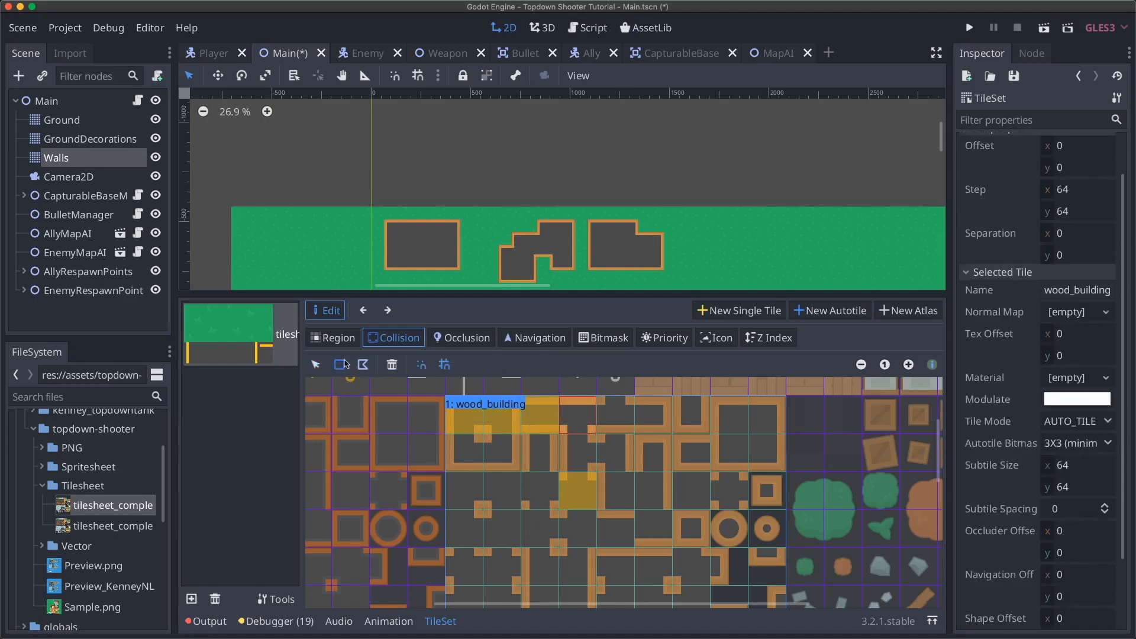
pyautogui.click(581, 423)
# - Add full-tile collision rectangles to the next two subtiles to the right
pyautogui.click(624, 423)
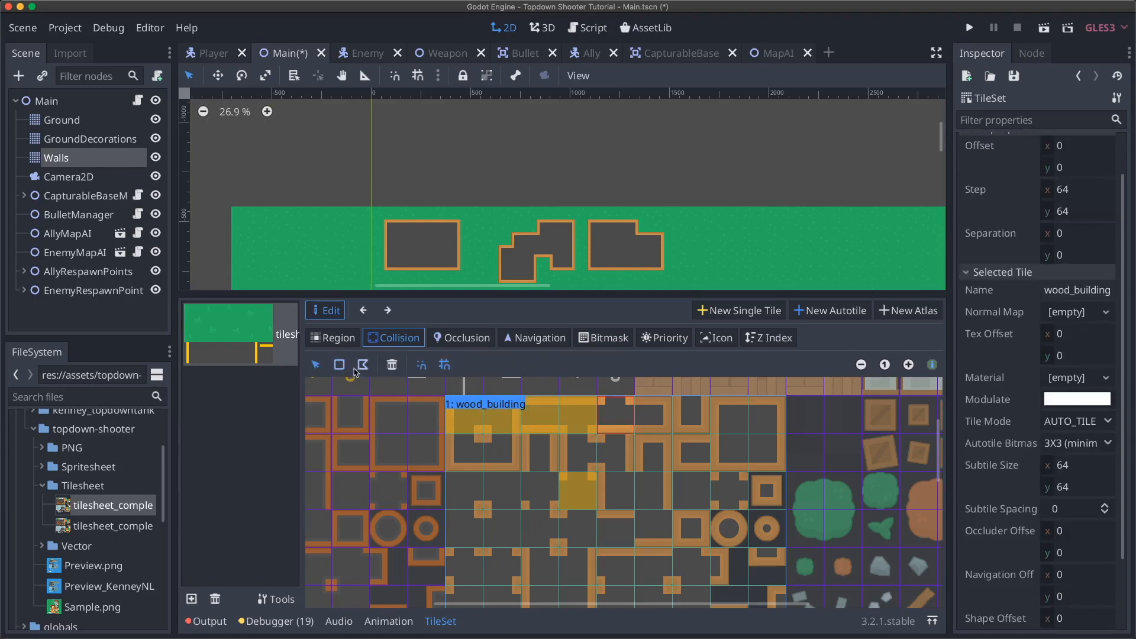
pyautogui.click(622, 423)
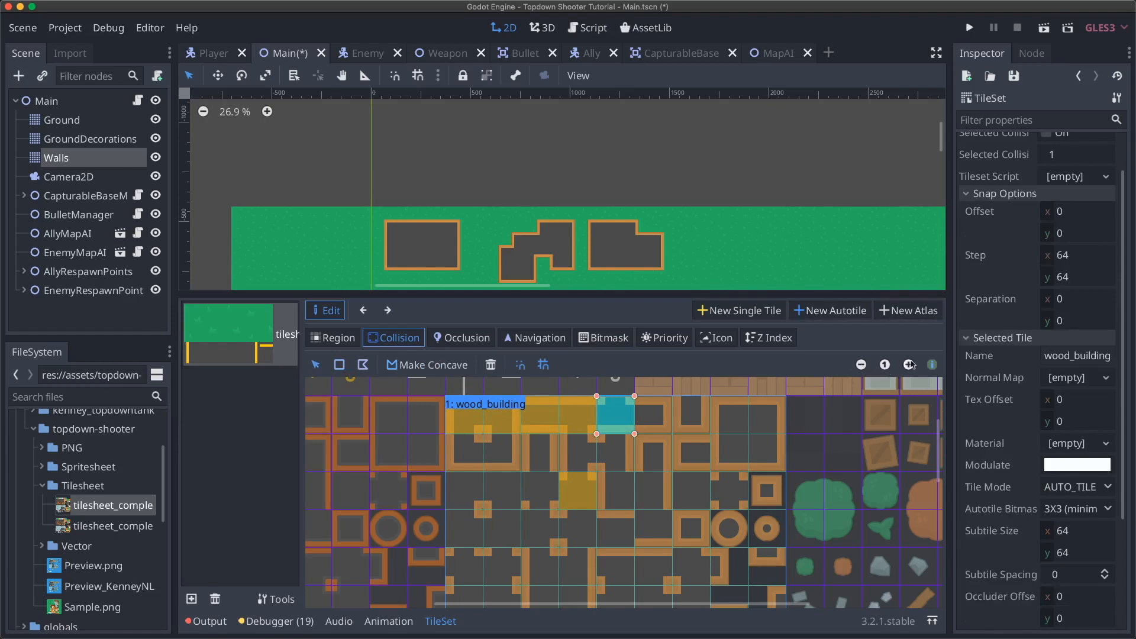
pyautogui.click(651, 418)
pyautogui.click(340, 366)
pyautogui.click(654, 421)
pyautogui.click(680, 425)
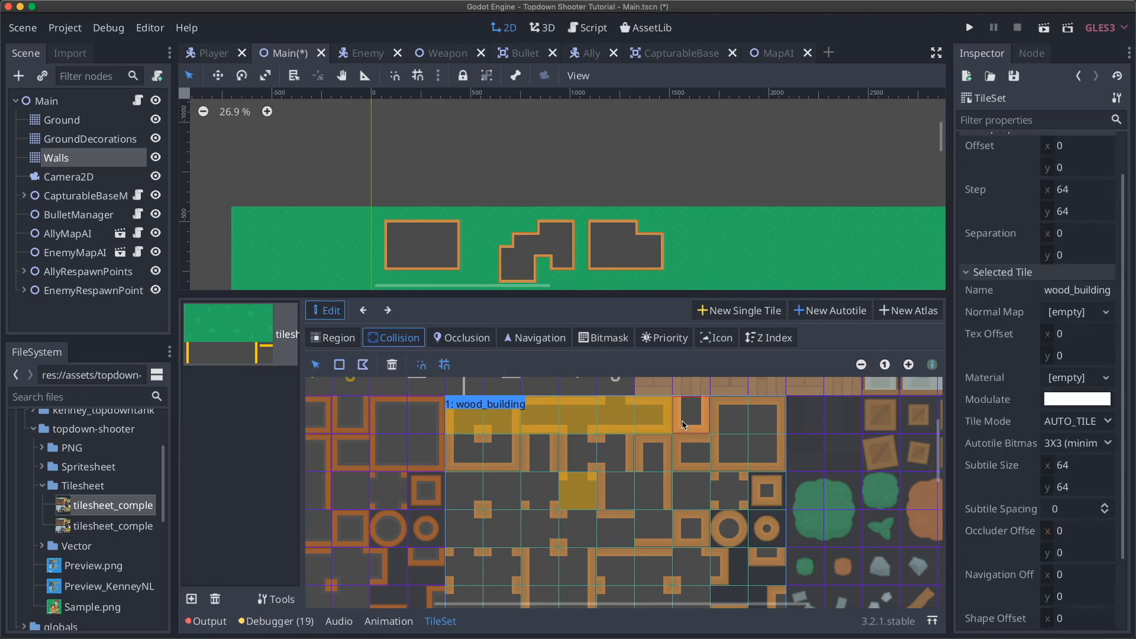
pyautogui.hscroll(-5, 550, 424)
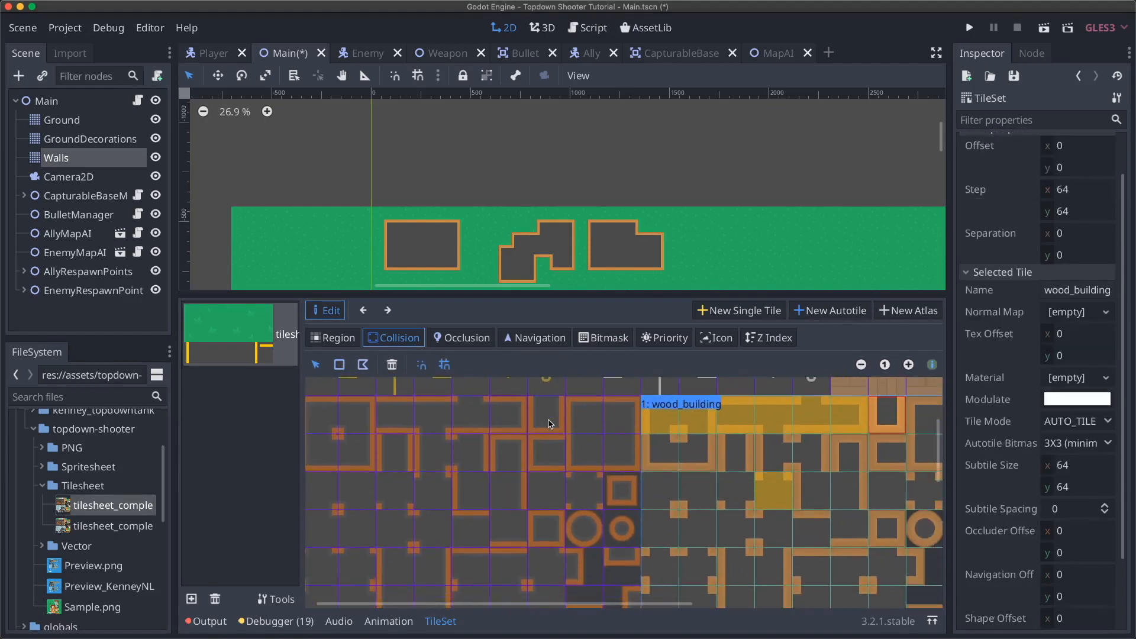
pyautogui.scroll(-2, 563, 461)
pyautogui.hscroll(-1, 562, 461)
pyautogui.scroll(2, 563, 461)
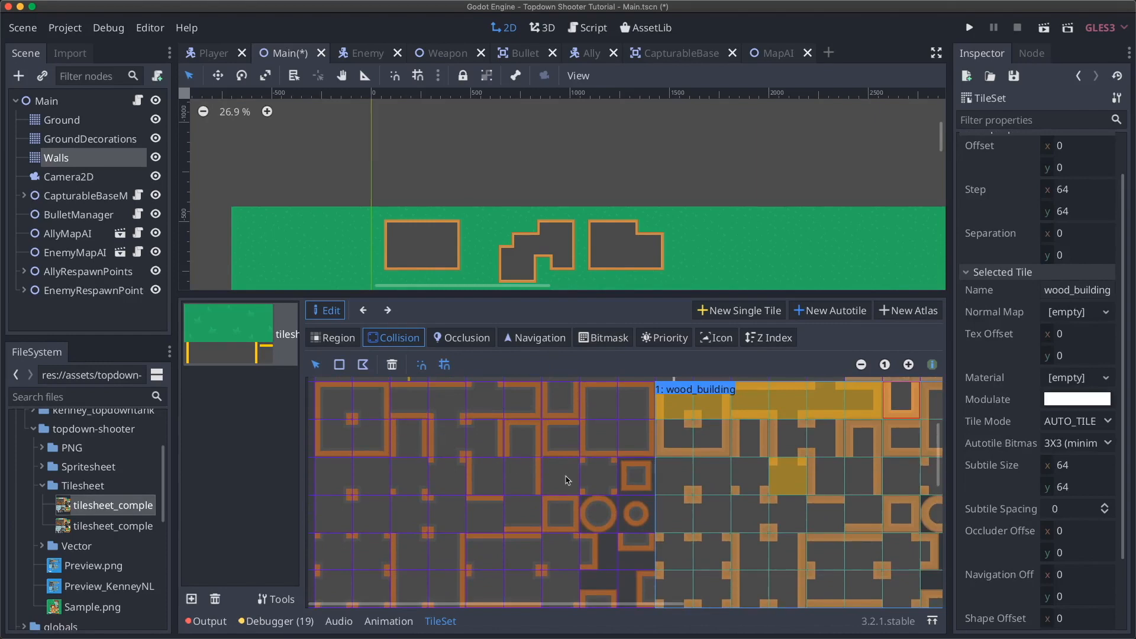
pyautogui.hscroll(5, 567, 481)
pyautogui.hscroll(-5, 566, 480)
pyautogui.hscroll(2, 566, 481)
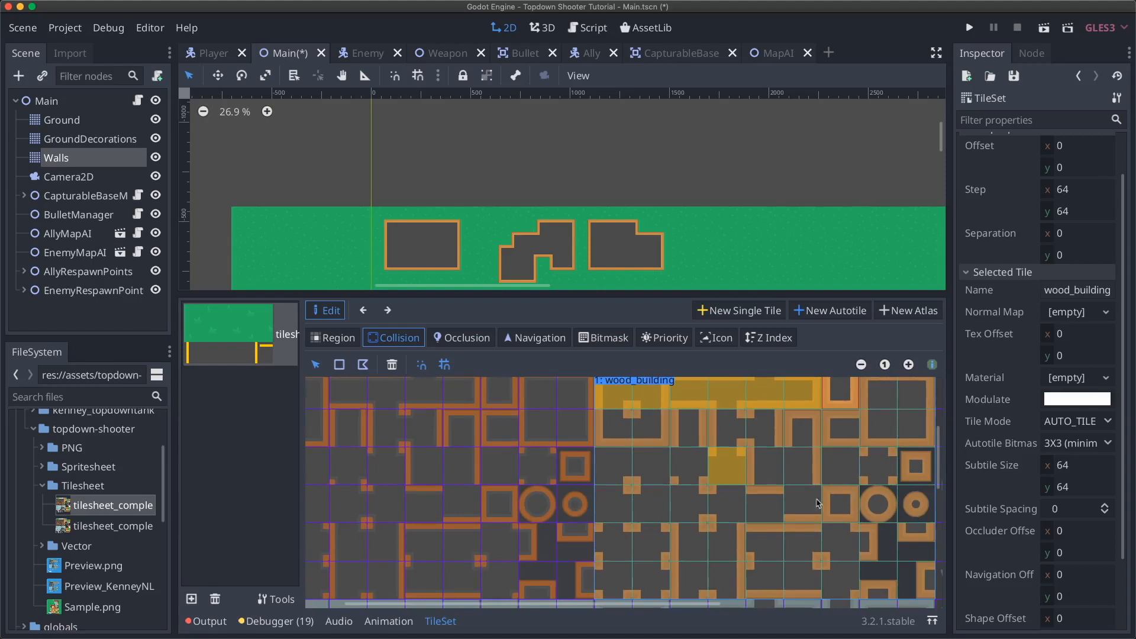
pyautogui.hscroll(4, 777, 496)
pyautogui.scroll(1, 777, 496)
# - Add a collision square to one more subtile and switch to the Bitmask view
pyautogui.click(341, 368)
pyautogui.click(705, 433)
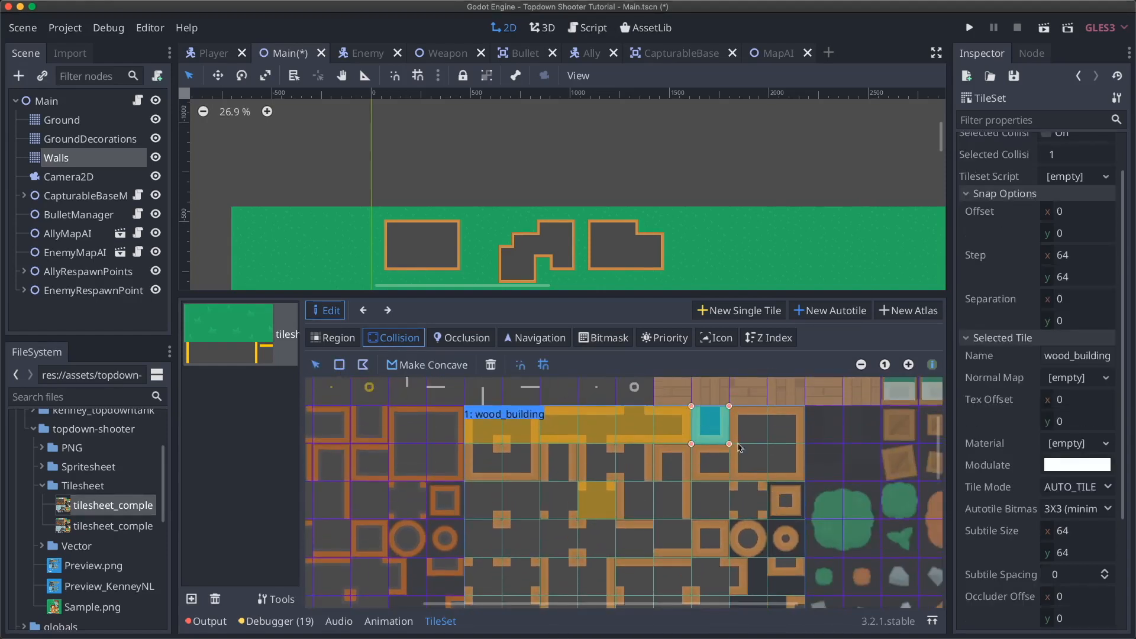
pyautogui.click(604, 338)
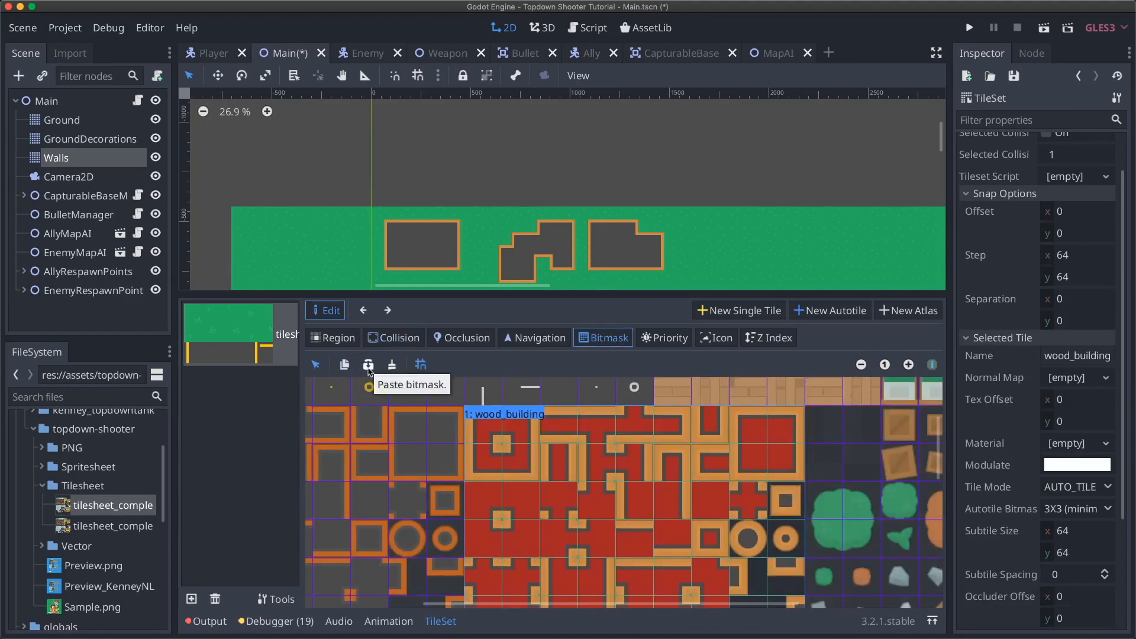
# - Return to Collision mode and check the collision squares on the remaining wood_building subtiles
pyautogui.hscroll(-5, 404, 405)
pyautogui.scroll(-2, 404, 405)
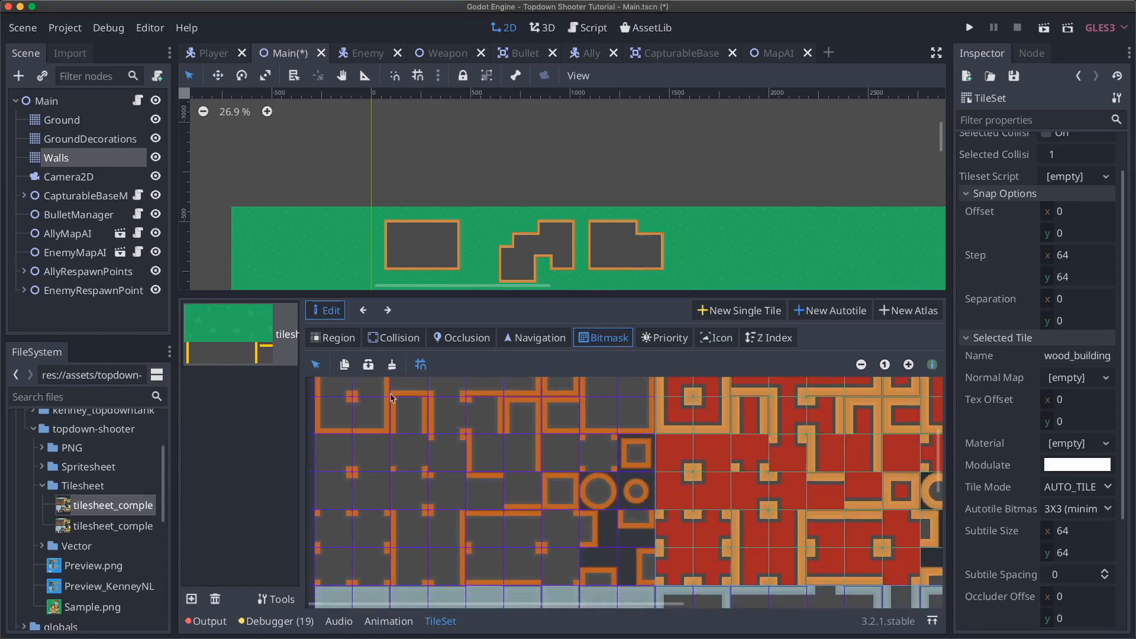
pyautogui.scroll(1, 582, 494)
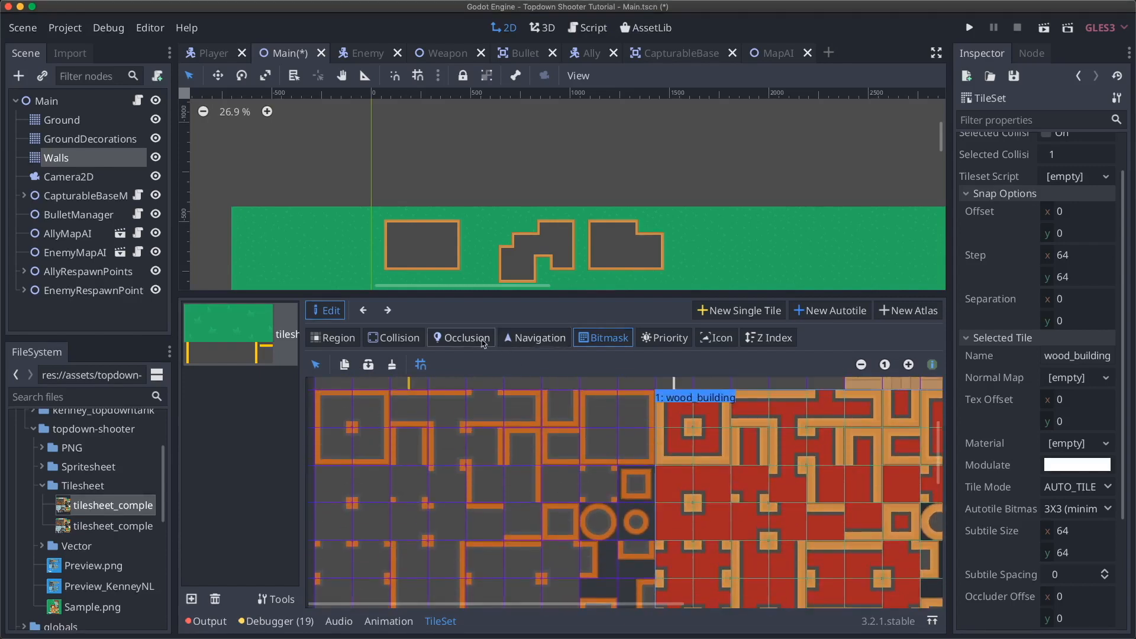
pyautogui.click(395, 337)
pyautogui.hscroll(6, 716, 474)
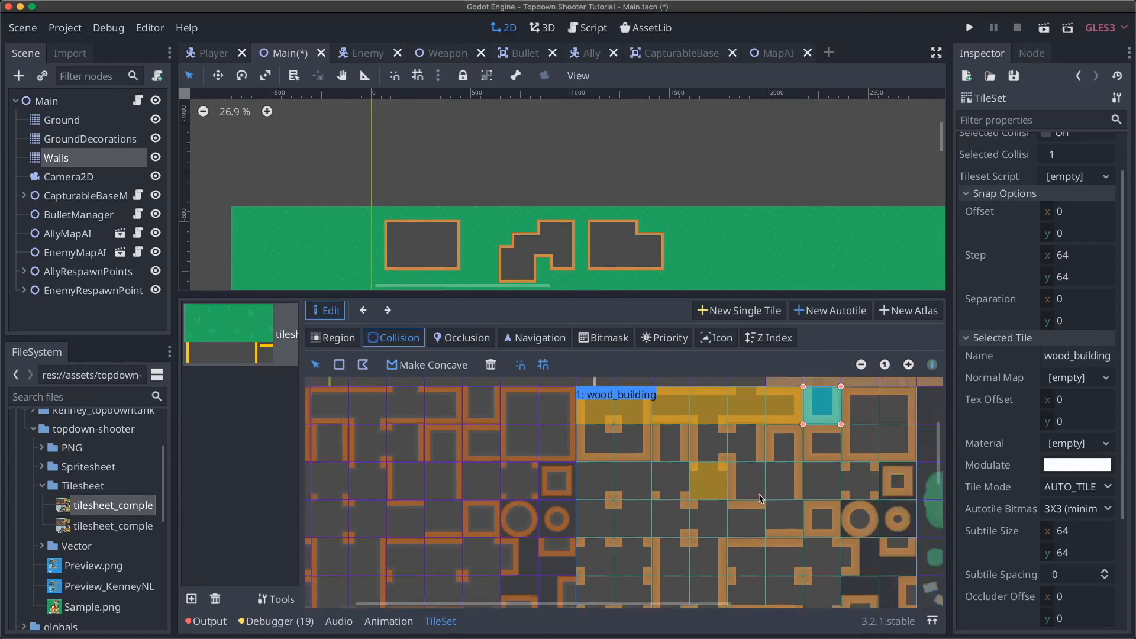
pyautogui.scroll(1, 680, 473)
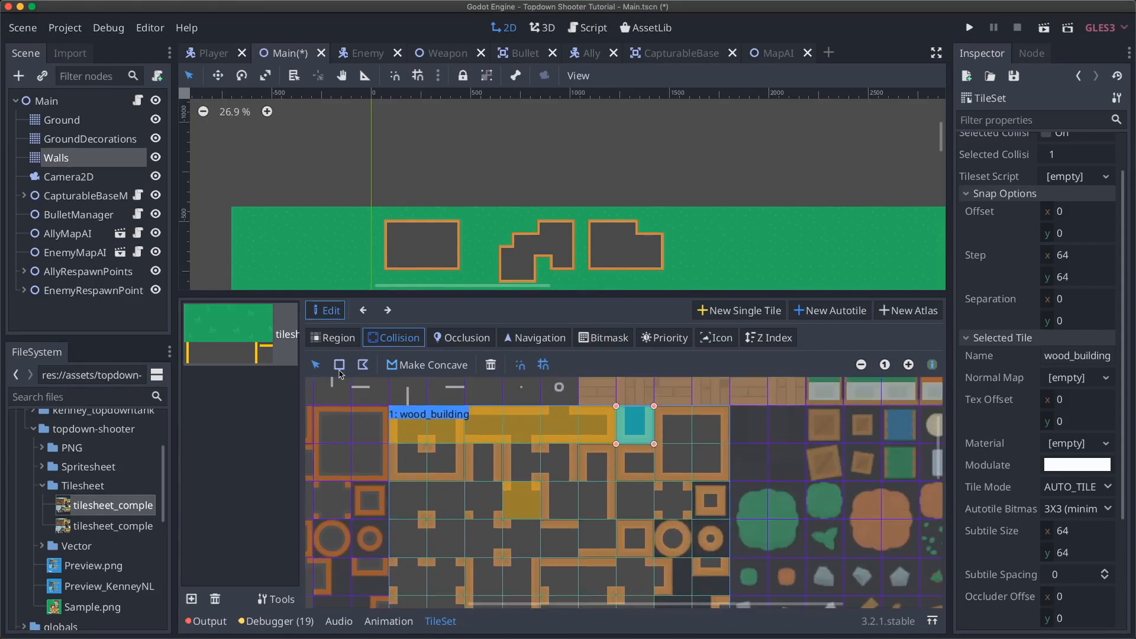
pyautogui.click(685, 430)
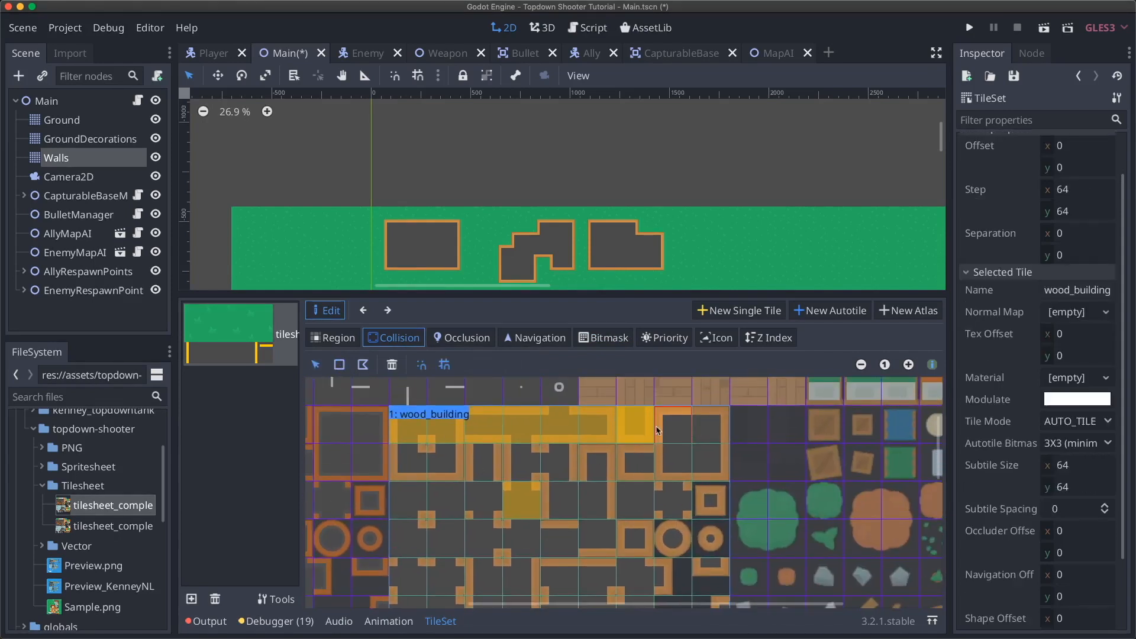
pyautogui.click(618, 421)
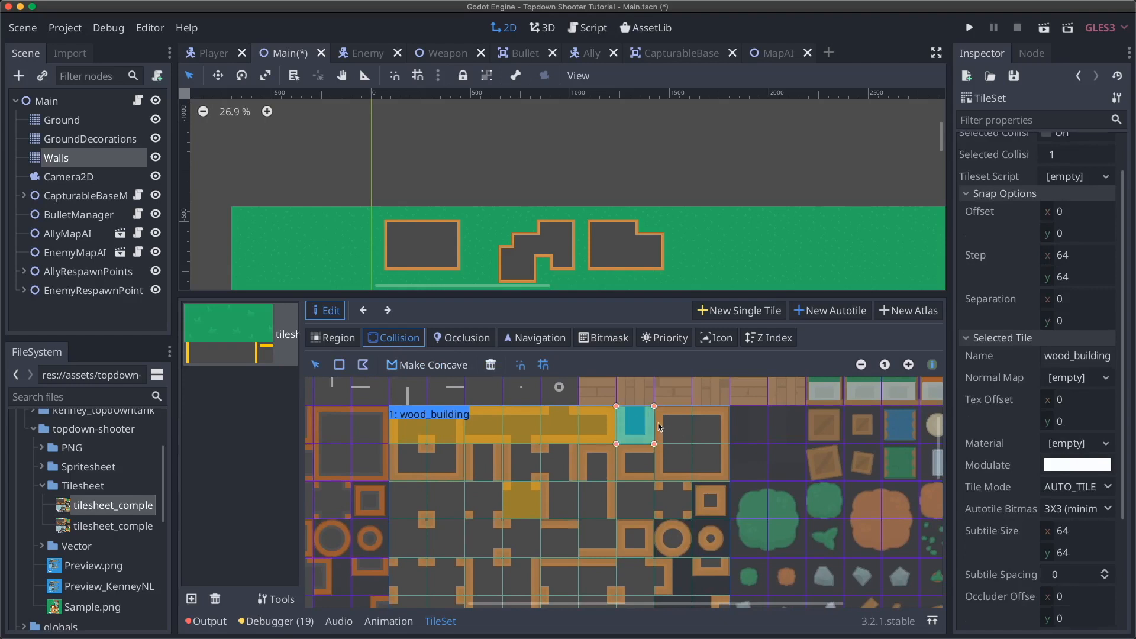
pyautogui.click(661, 426)
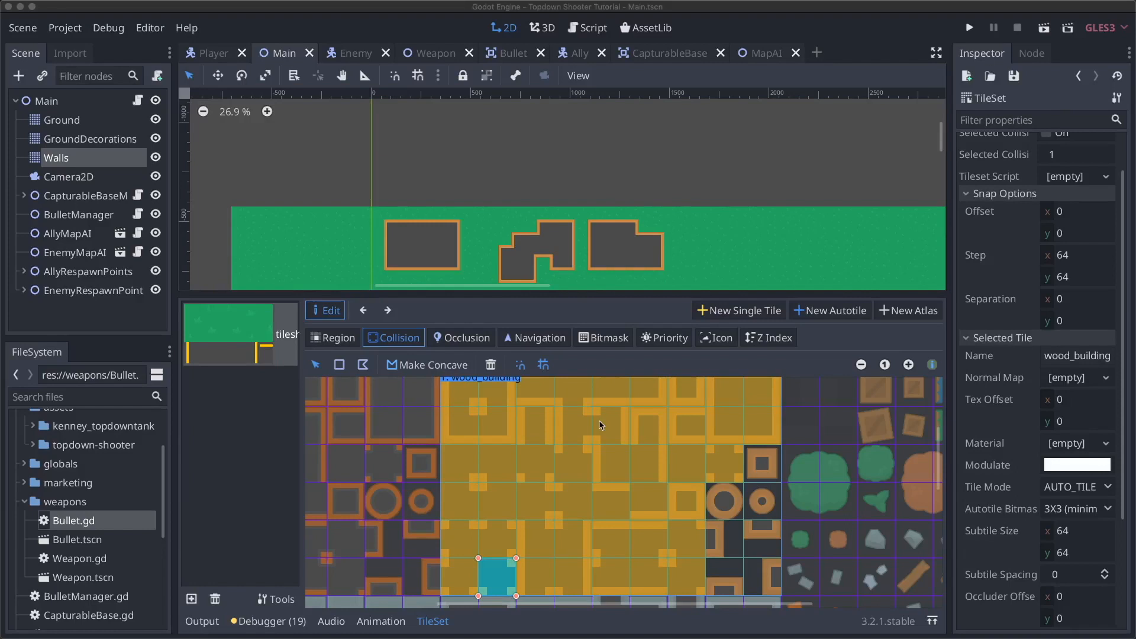
# - Look over the finished tileset and bring the Godot editor window back into focus
pyautogui.hscroll(5, 667, 477)
pyautogui.scroll(-2, 667, 476)
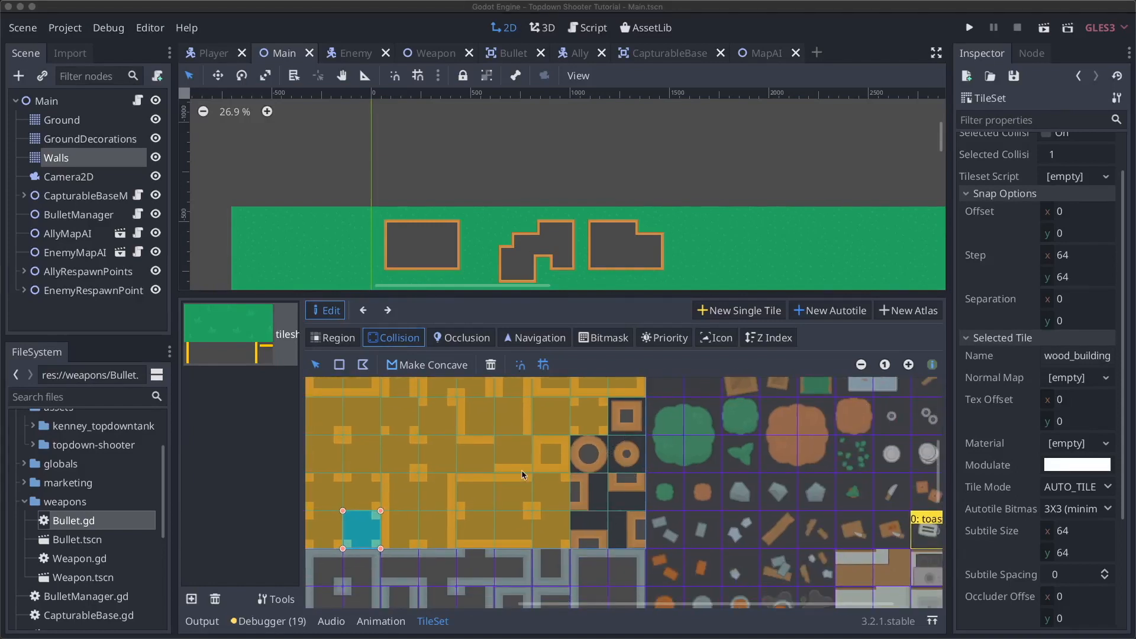
pyautogui.hscroll(-4, 521, 470)
pyautogui.scroll(2, 521, 470)
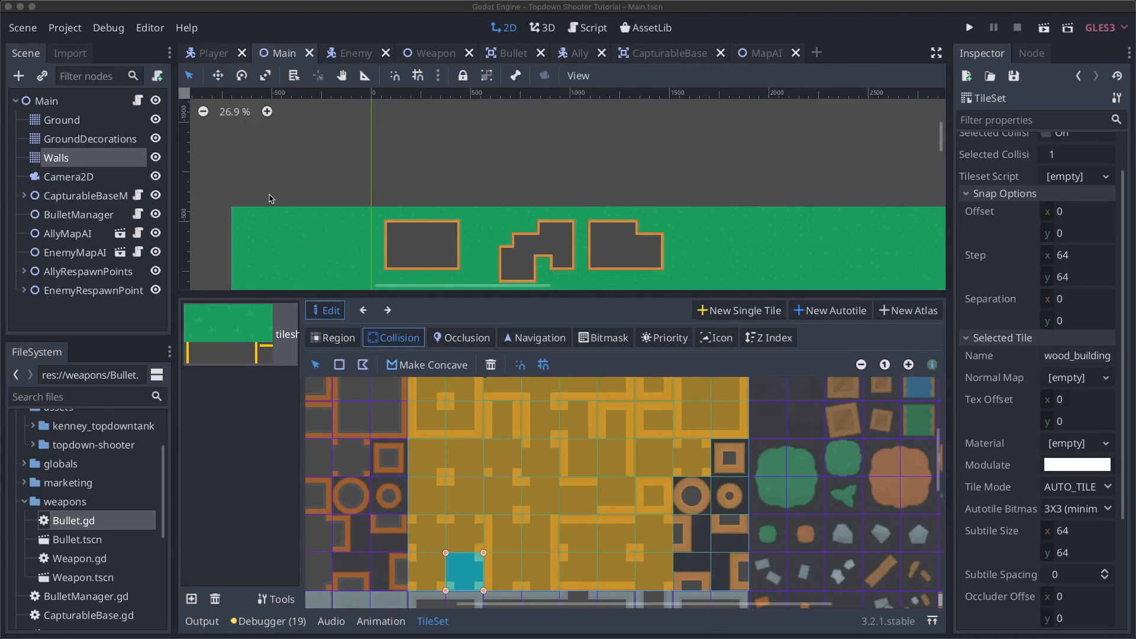
pyautogui.click(55, 102)
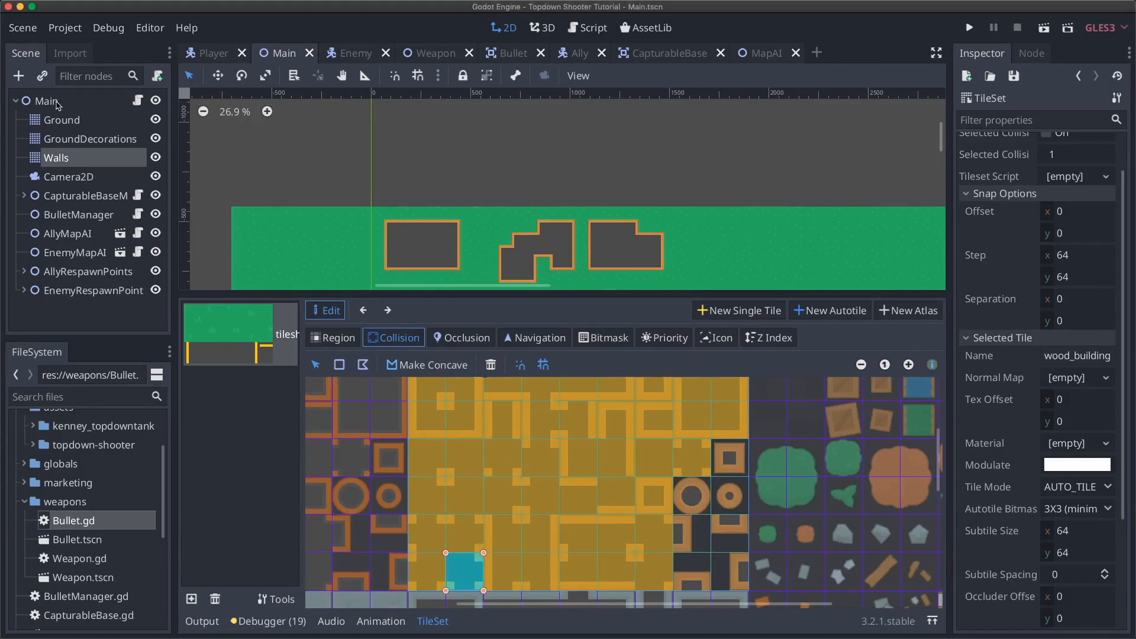
# - Select the Main node, run the game with F5, and drive the tank into the building walls
pyautogui.click(57, 105)
pyautogui.press('F5')
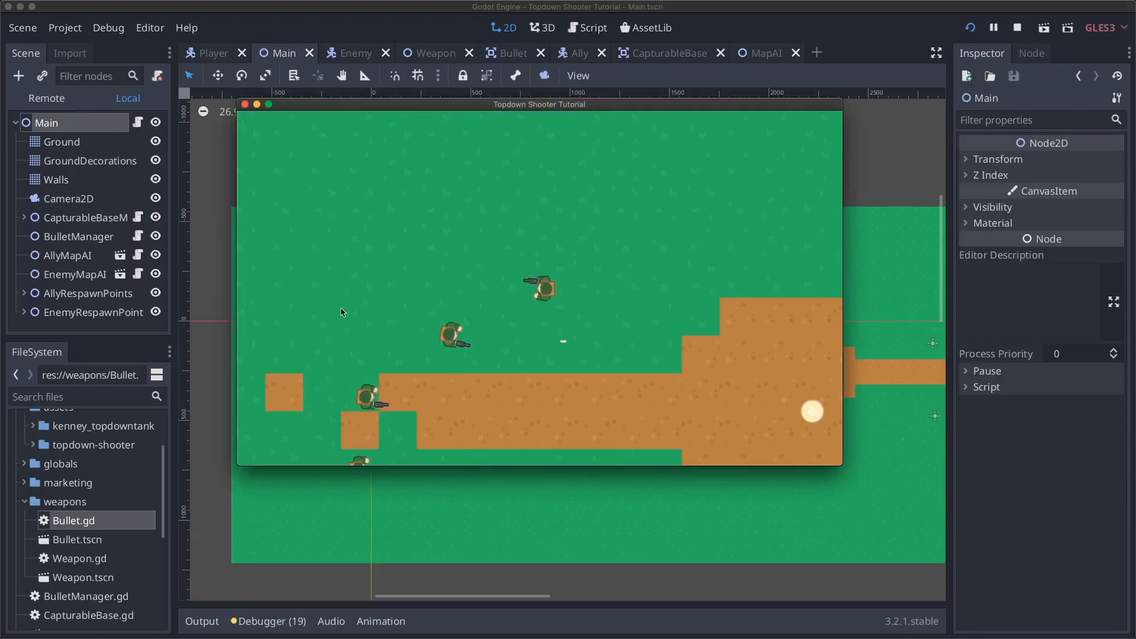
pyautogui.press('w')
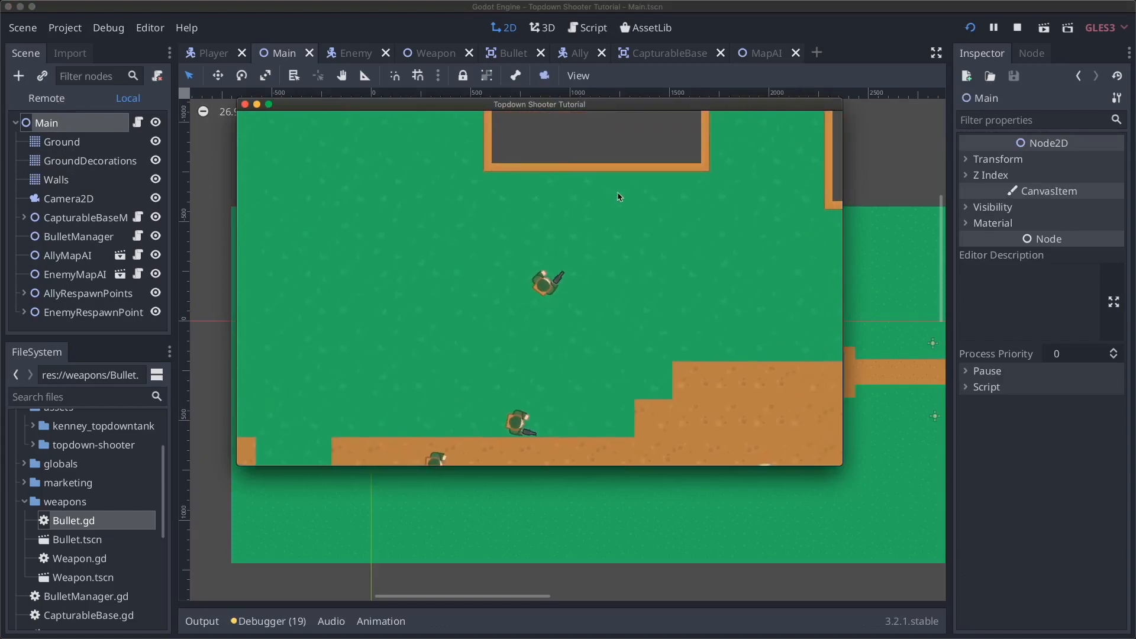
pyautogui.press('w')
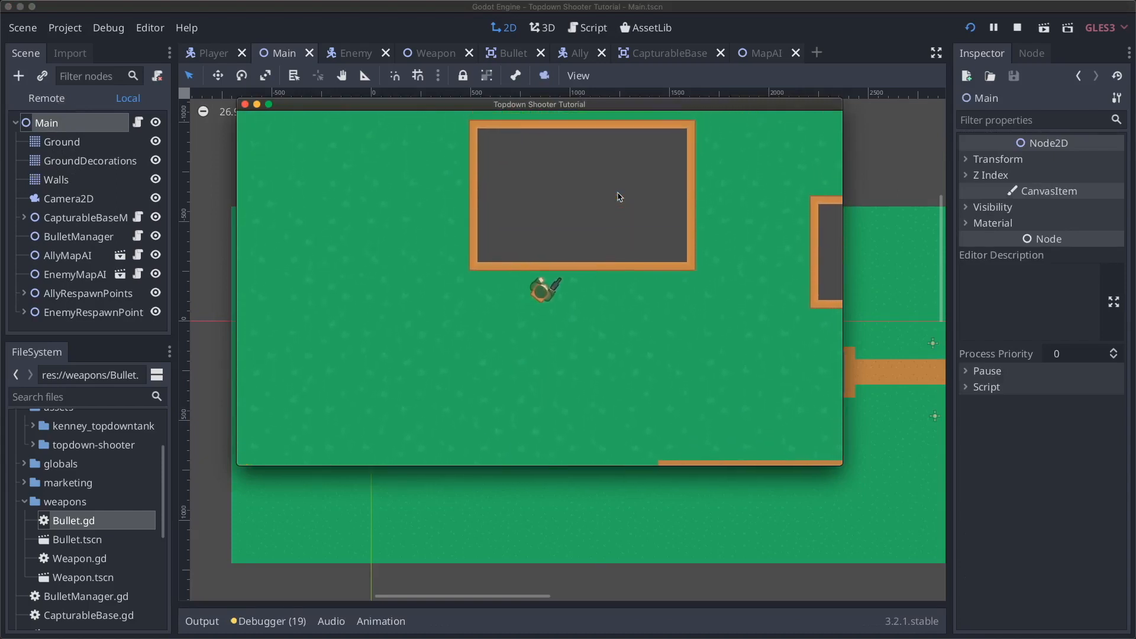
pyautogui.press('d')
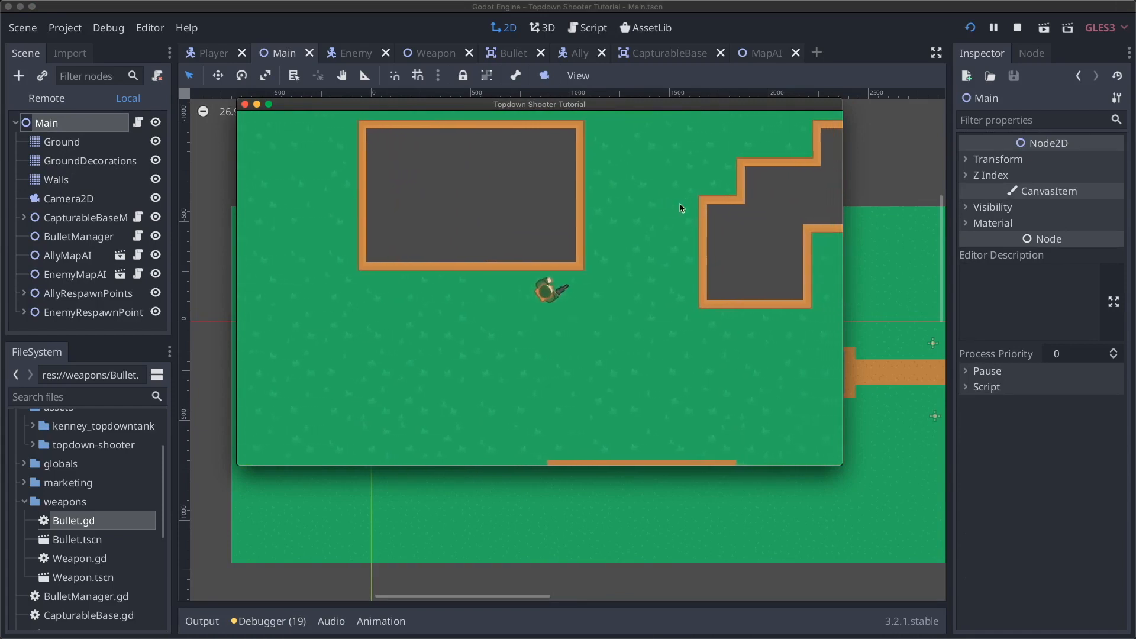
pyautogui.press('d')
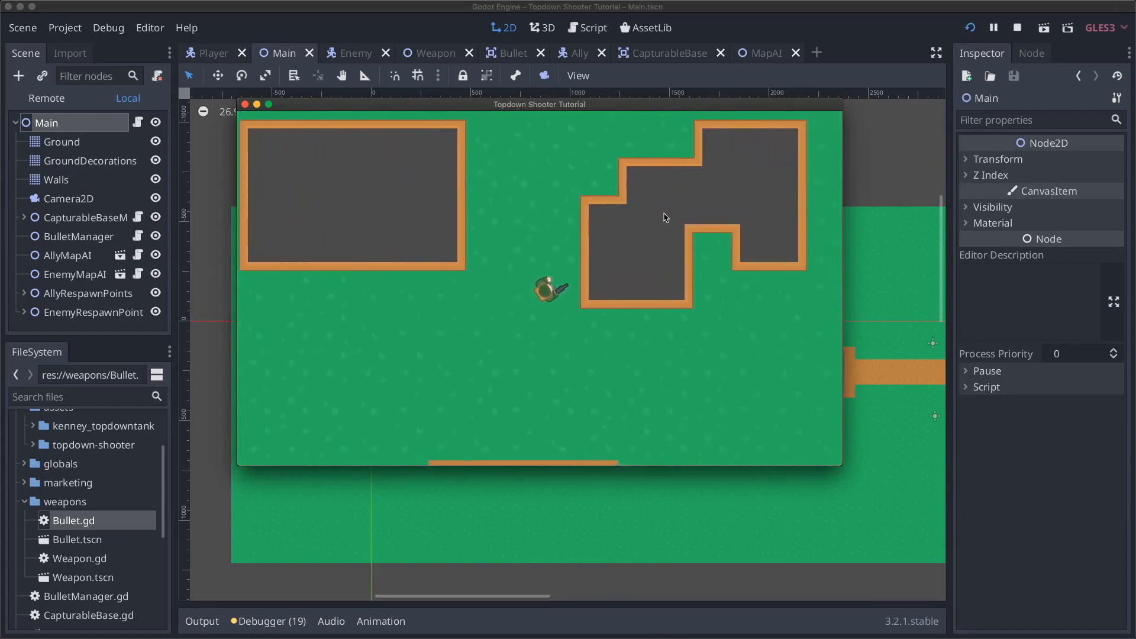
pyautogui.press('w')
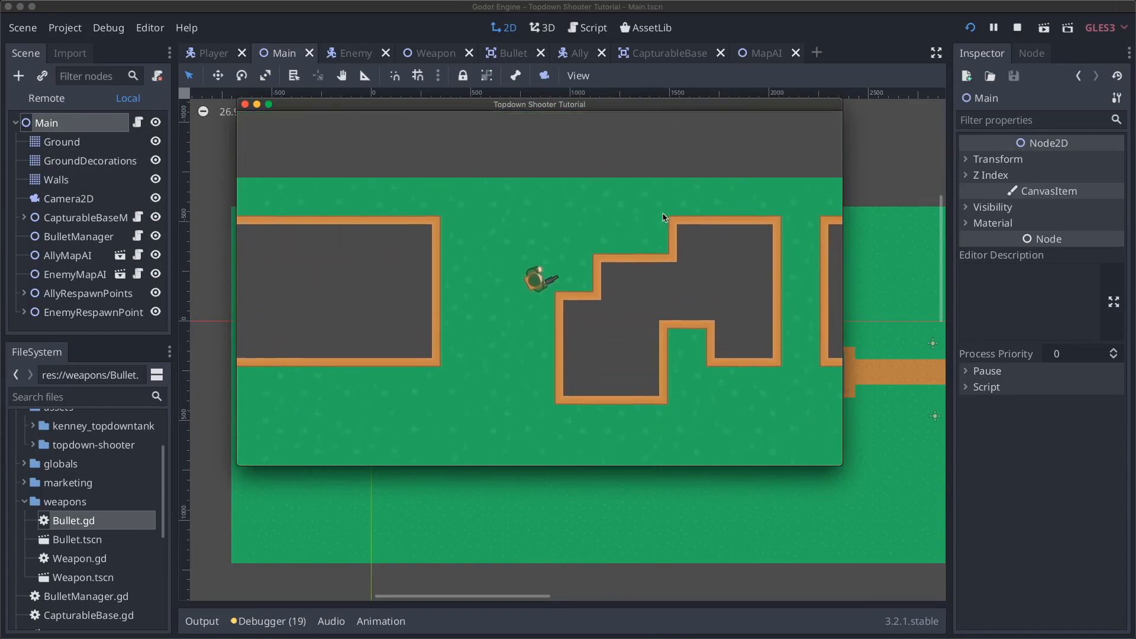
pyautogui.press('w')
pyautogui.press('d')
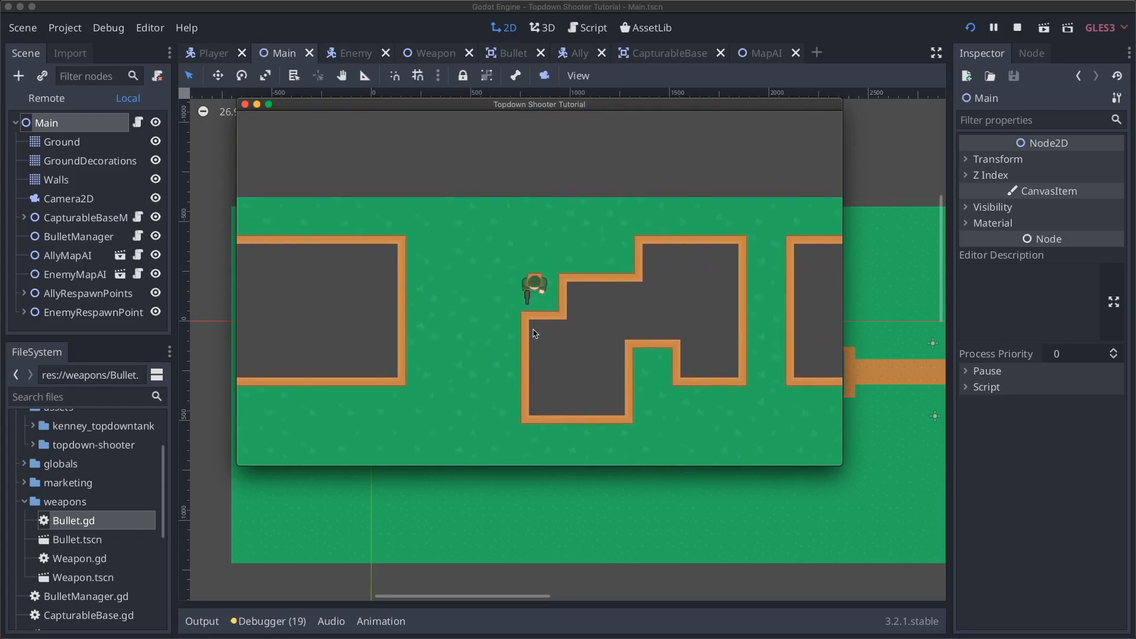
# - Drive the tank left and down, then back up-right toward the buildings
pyautogui.press('a')
pyautogui.press('s')
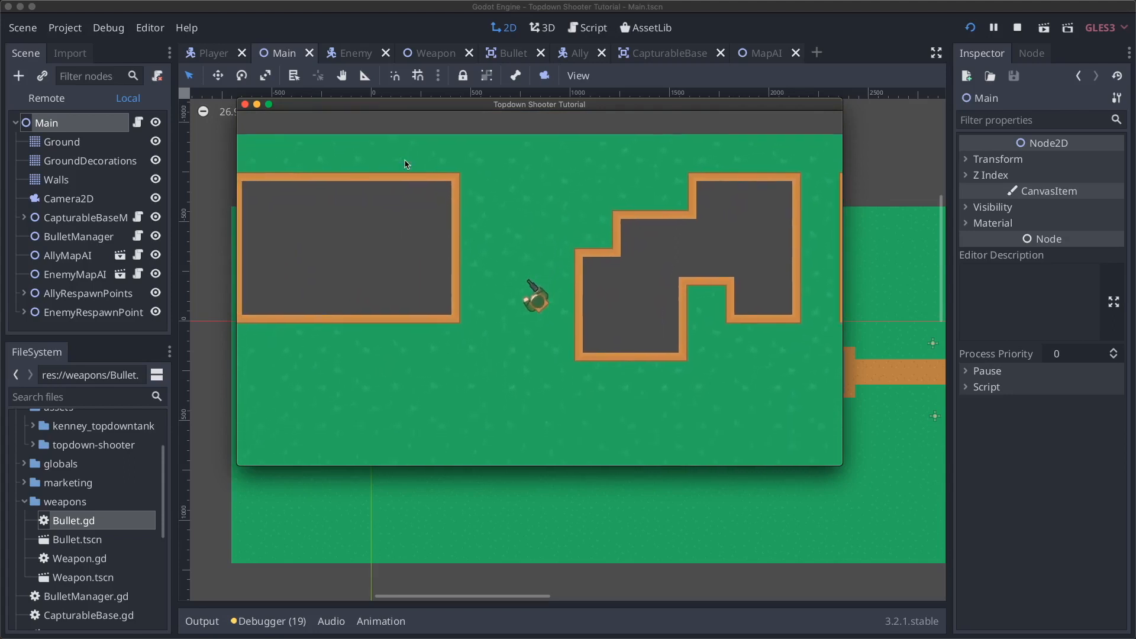
pyautogui.press('s')
pyautogui.press('a')
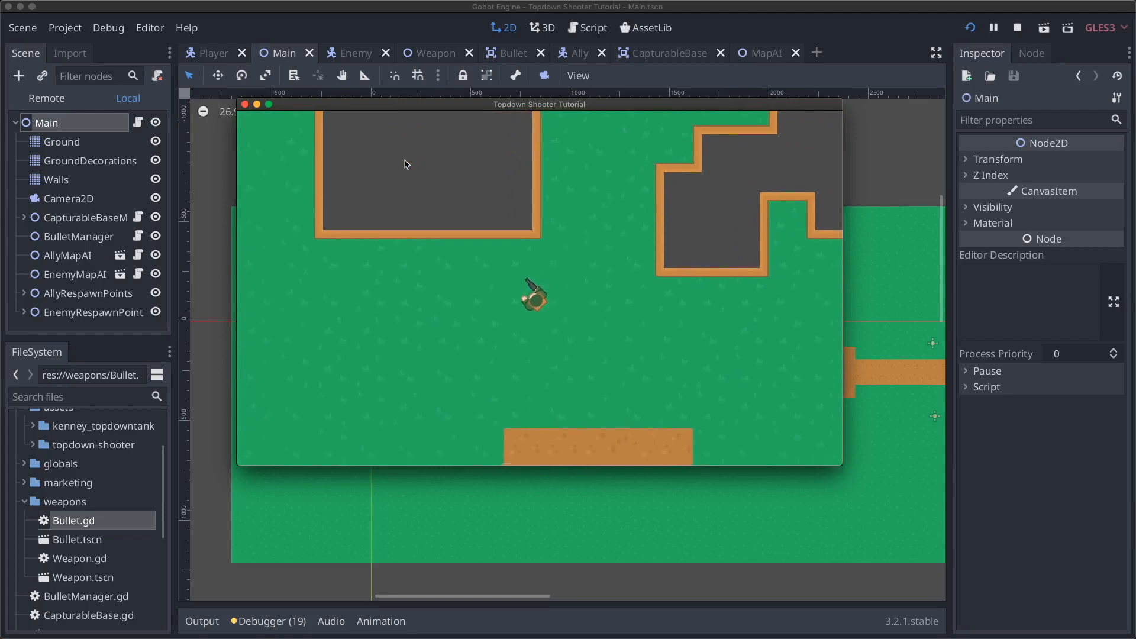
pyautogui.press('s')
pyautogui.press('a')
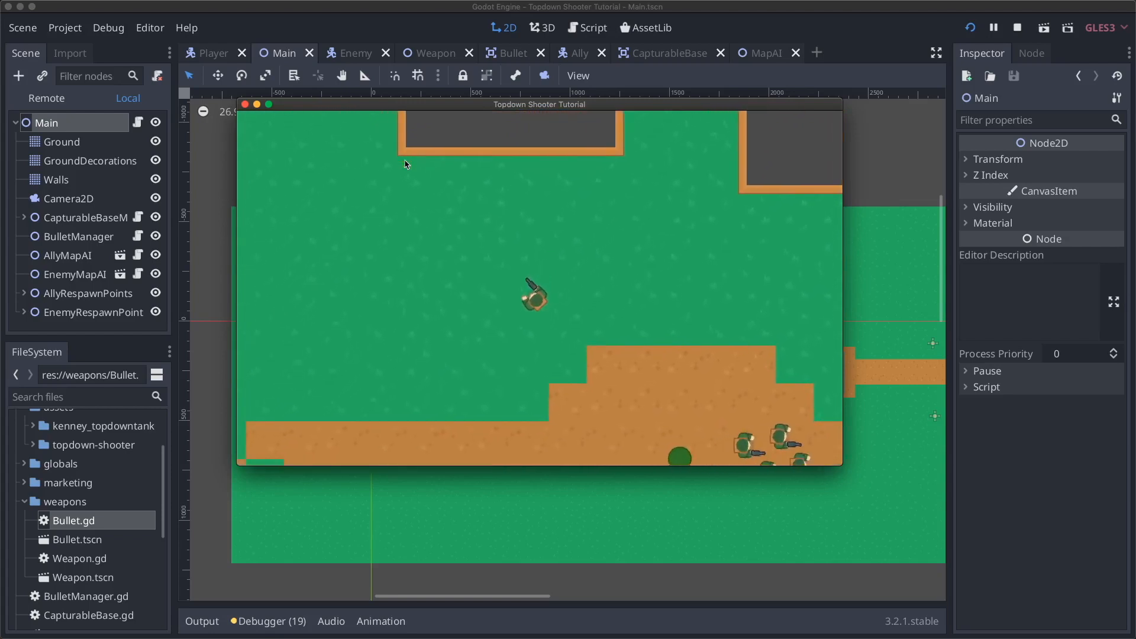
pyautogui.press('s')
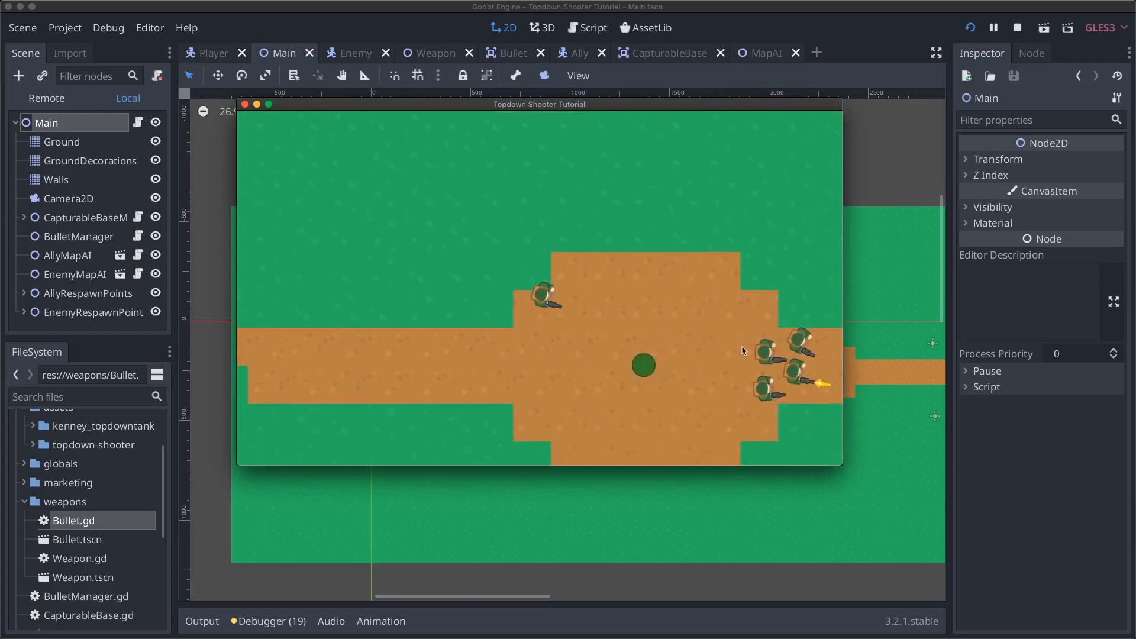
pyautogui.press('d')
pyautogui.press('w')
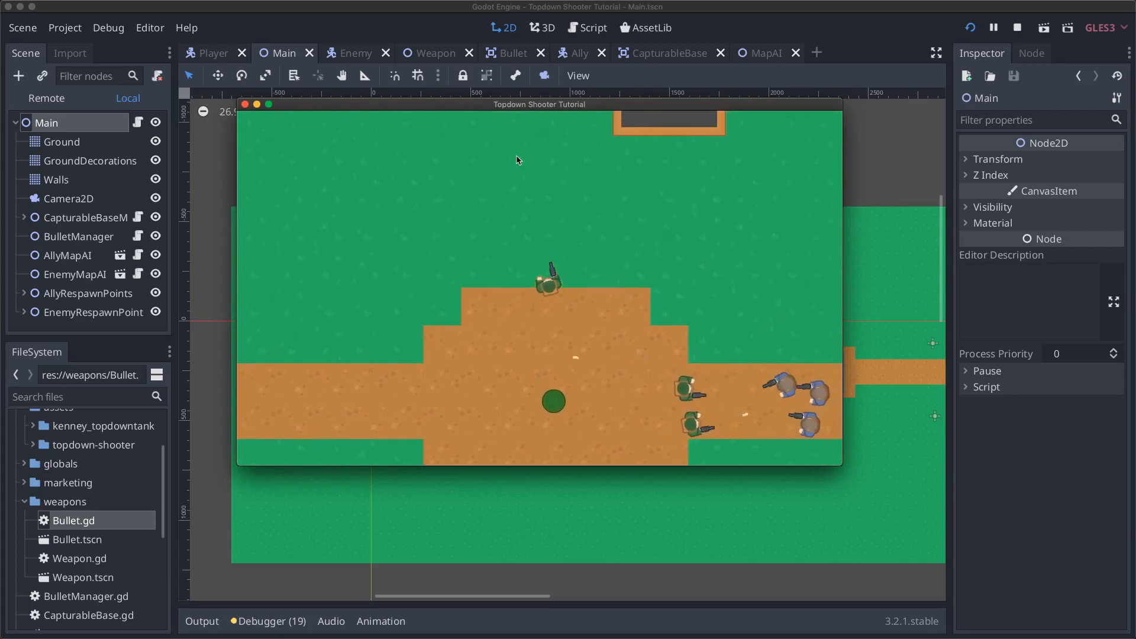
pyautogui.press('w')
pyautogui.press('d')
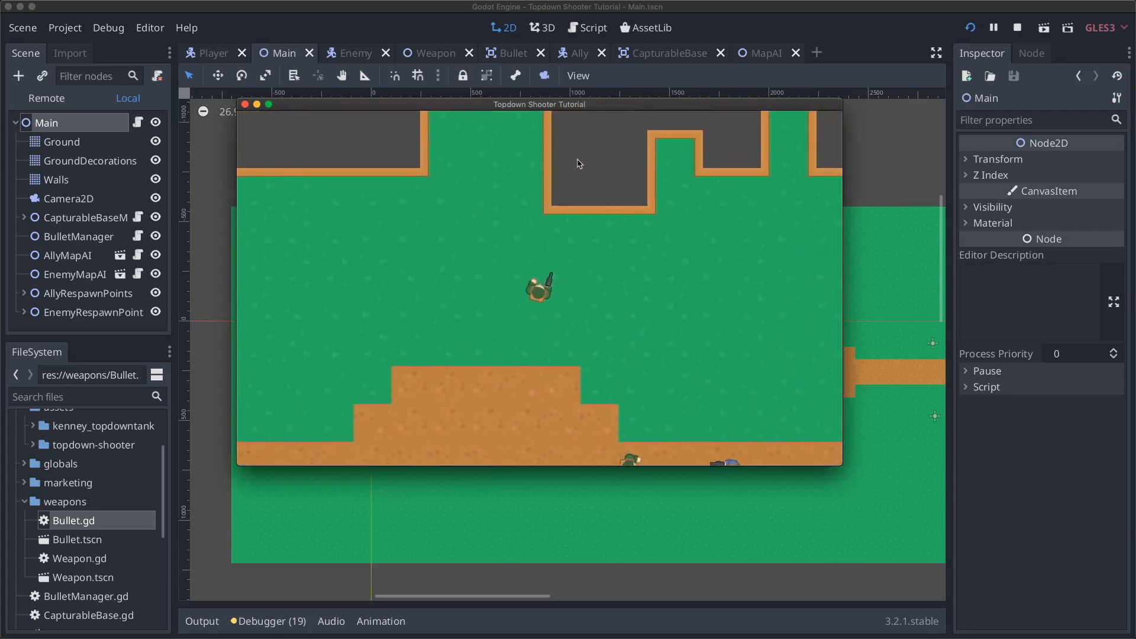
pyautogui.press('w')
pyautogui.press('d')
# - Fire three bullets at the building wall, then quit the game with Super+Q
pyautogui.click(583, 176)
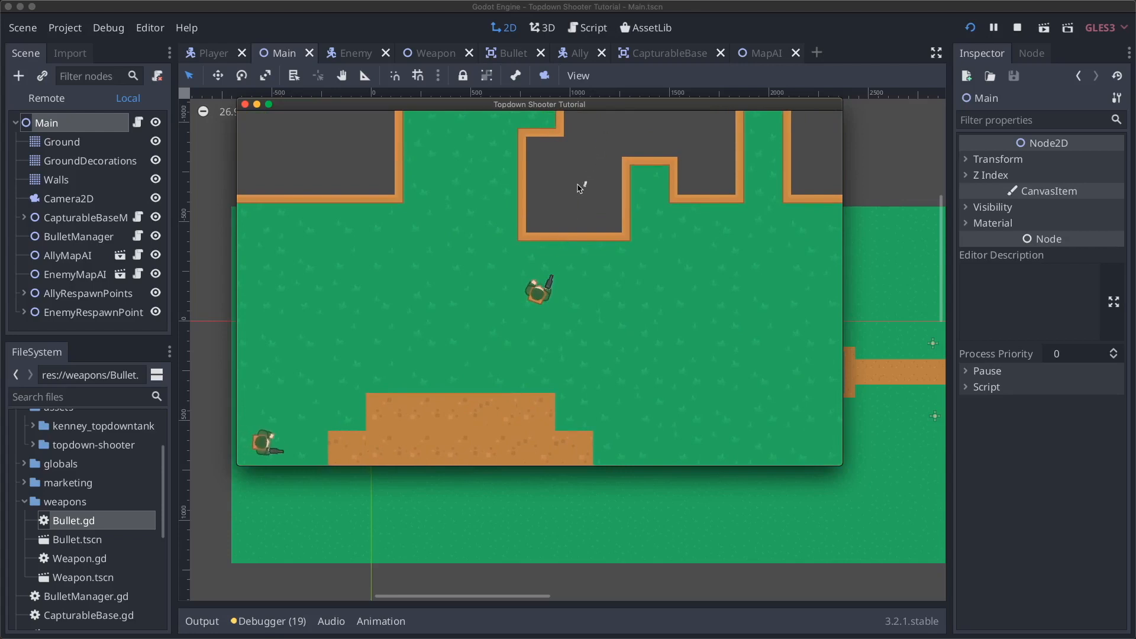
pyautogui.click(579, 187)
pyautogui.click(579, 187)
pyautogui.press('w')
pyautogui.press('super+q')
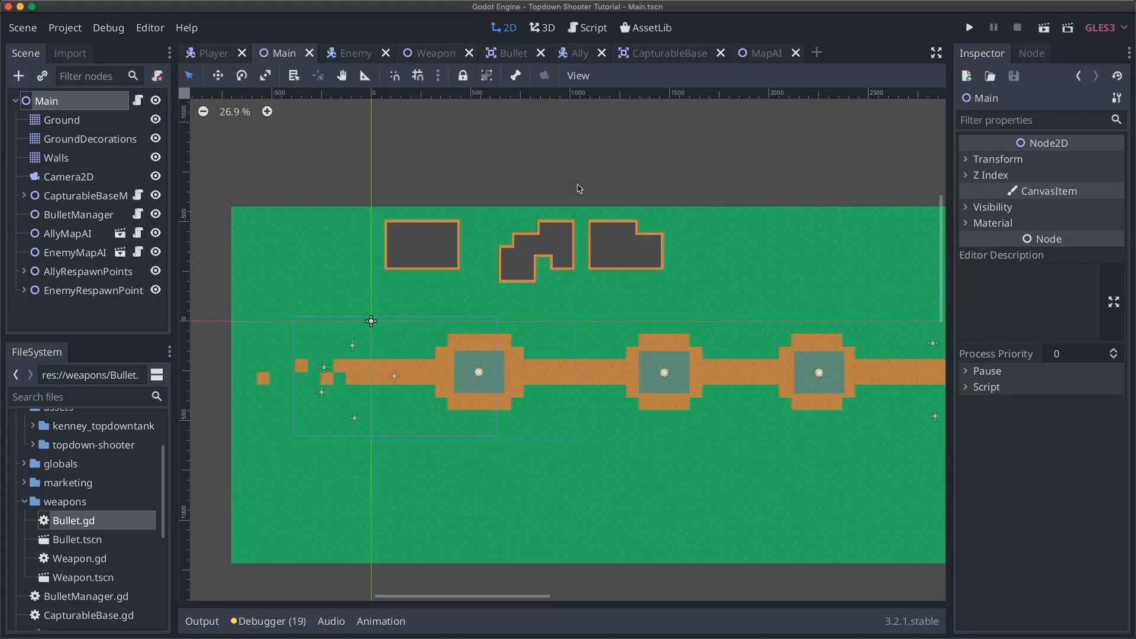
# - Open the Bullet scene's Bullet.gd script for editing
pyautogui.click(513, 53)
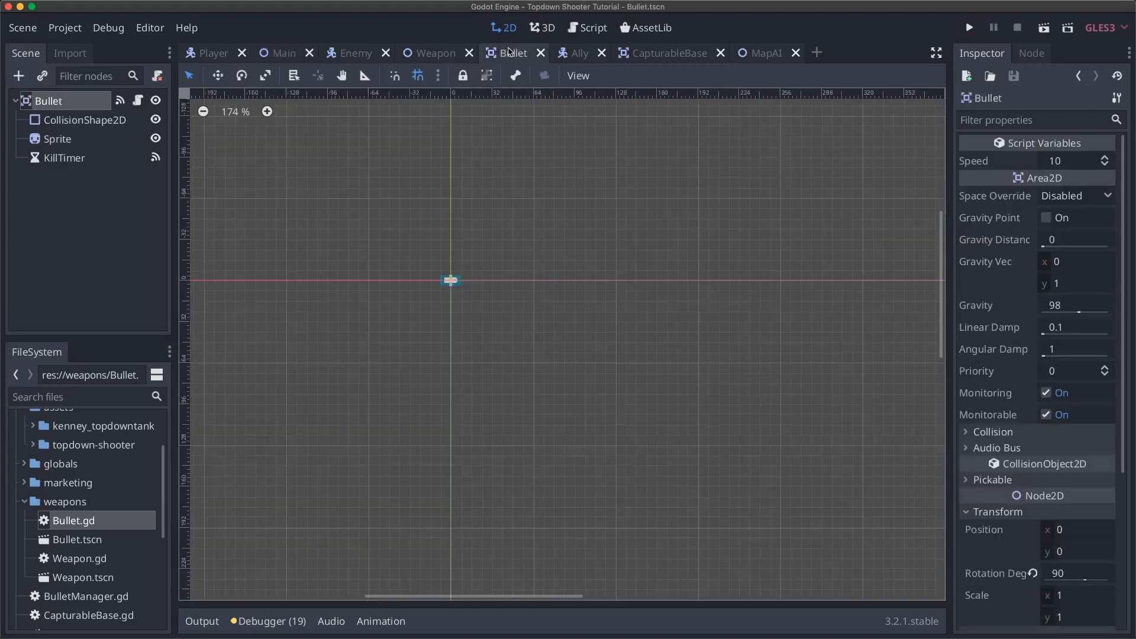
pyautogui.click(139, 102)
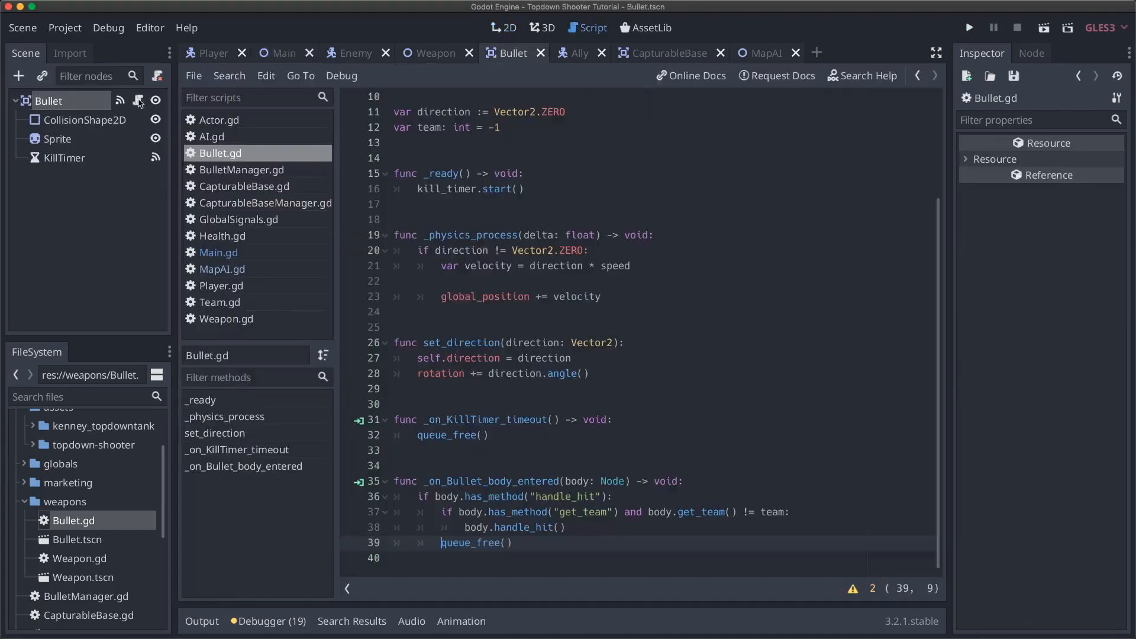
pyautogui.click(535, 328)
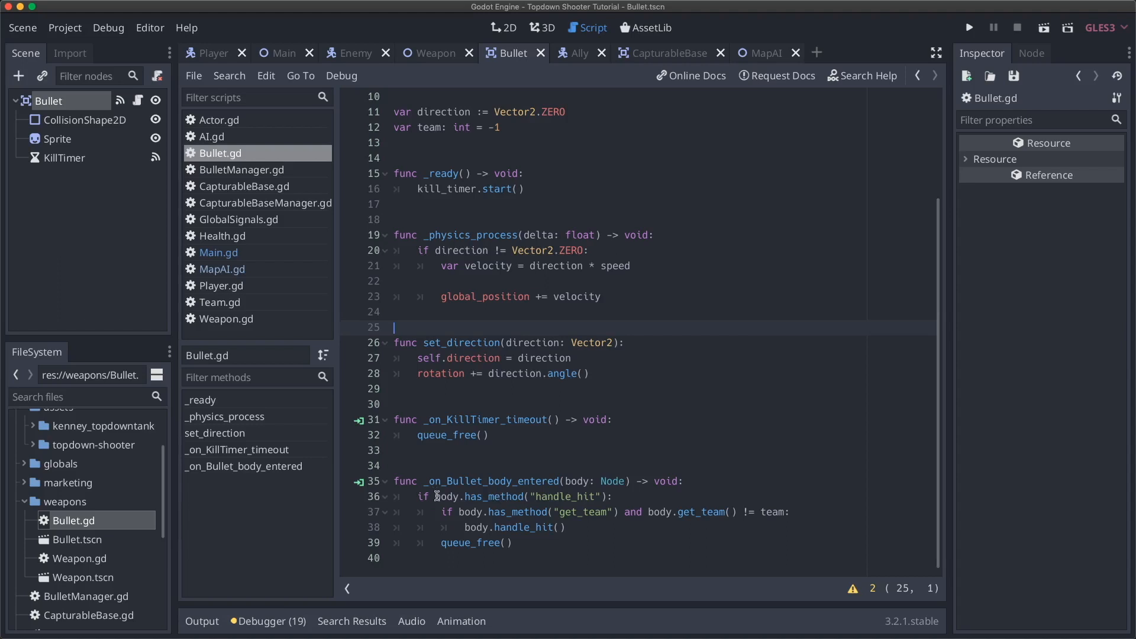
# - Unindent queue_free() on line 39 so bullets free on any hit, then save and run
pyautogui.moveTo(522, 545); pyautogui.dragTo(493, 544)
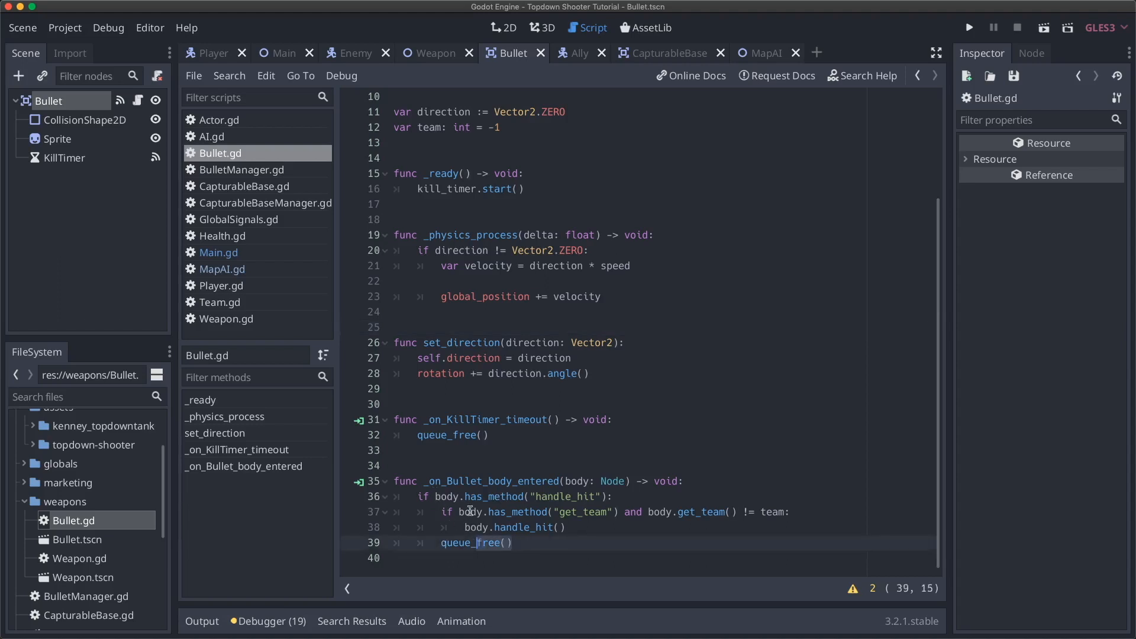
pyautogui.moveTo(468, 499); pyautogui.dragTo(573, 499)
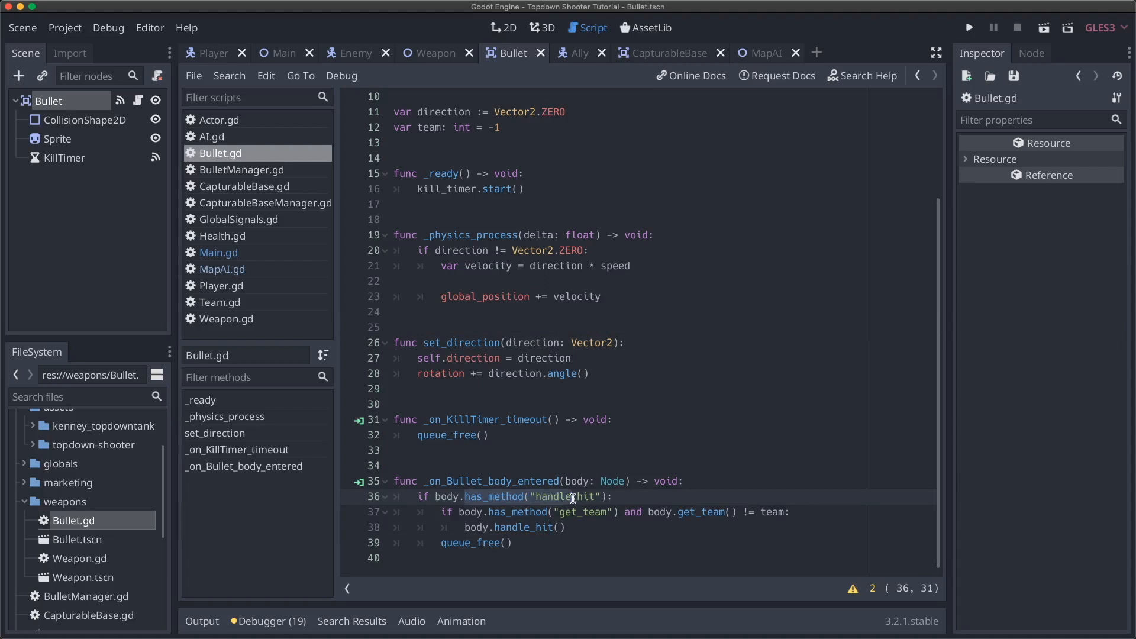
pyautogui.click(519, 544)
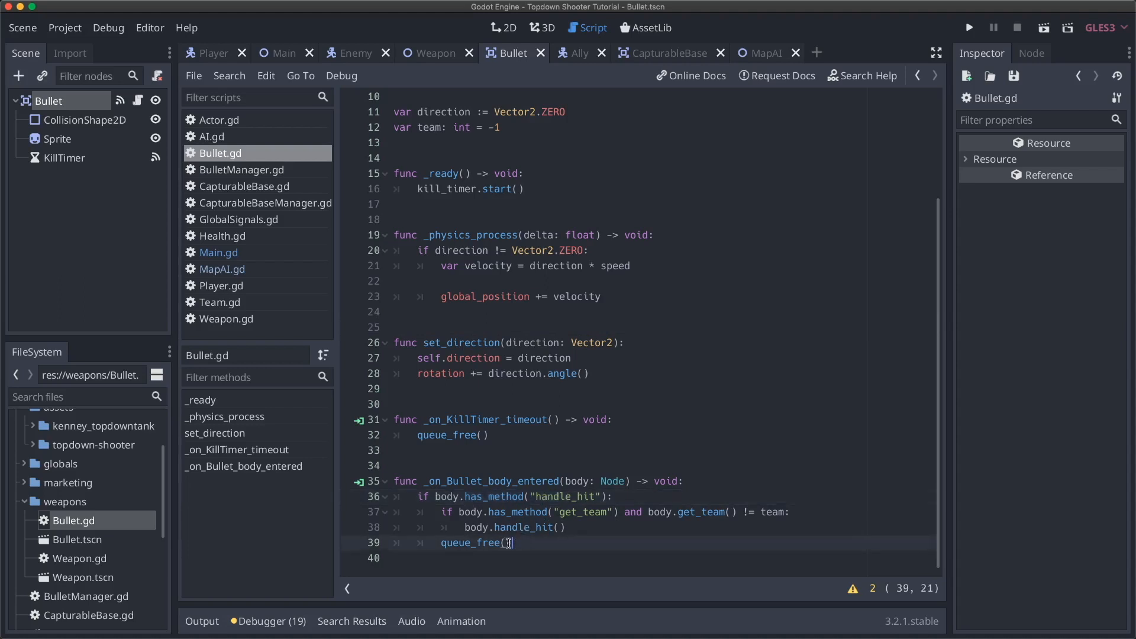
pyautogui.press('BackSpace')
pyautogui.press('super+b')
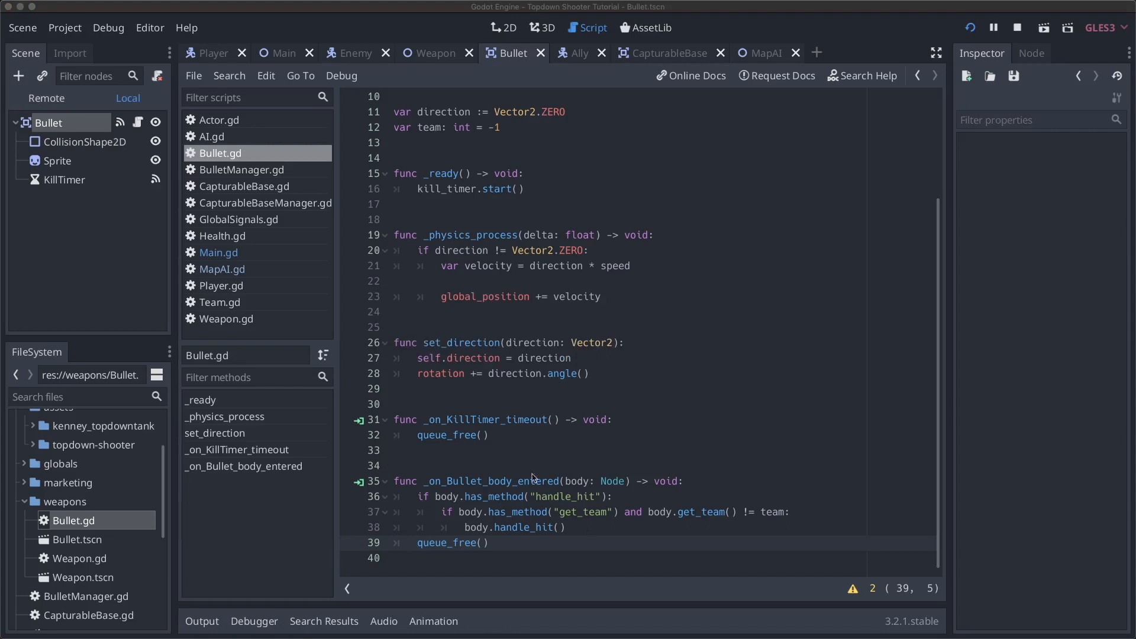
# - Move the player around with WASD and fire bullets, including one toward the buildings
pyautogui.press('d')
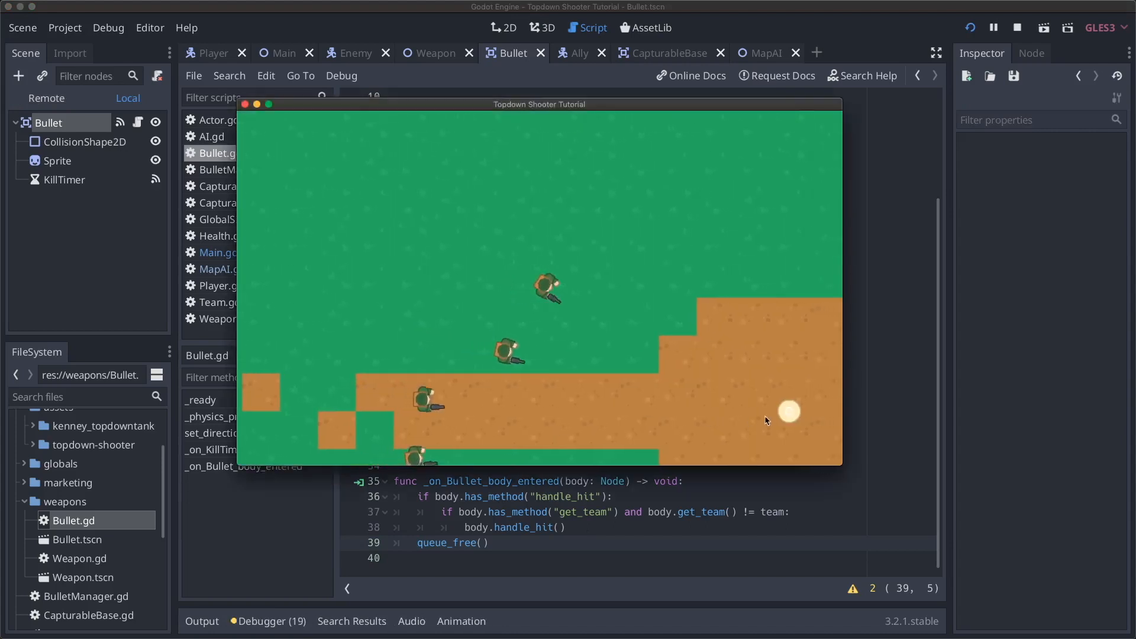
pyautogui.click(769, 421)
pyautogui.click(694, 417)
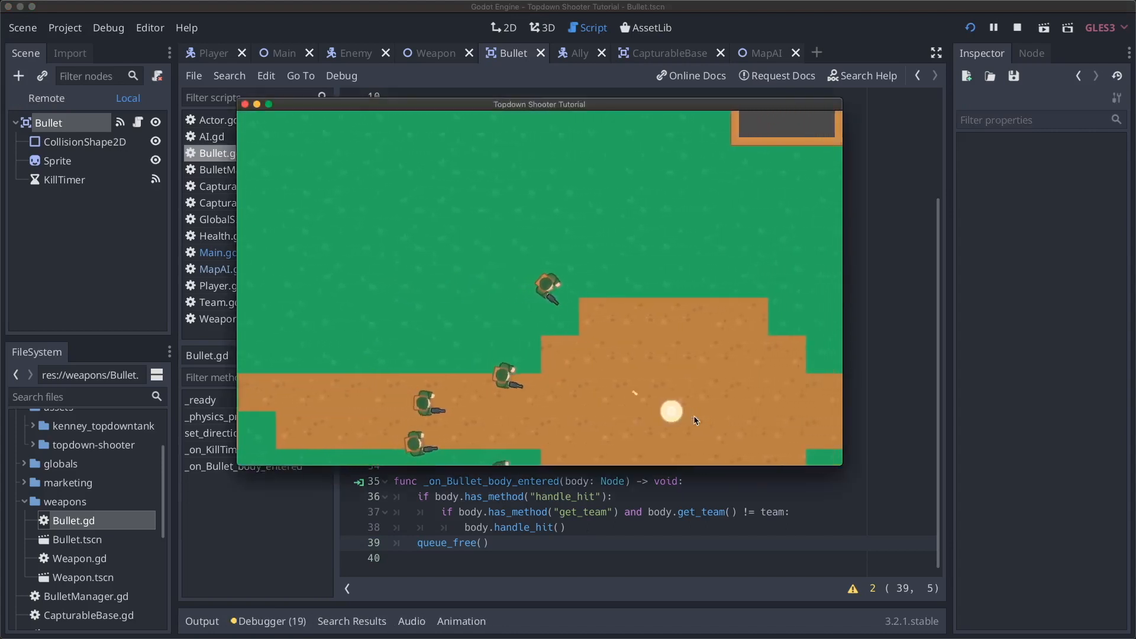
pyautogui.press('s')
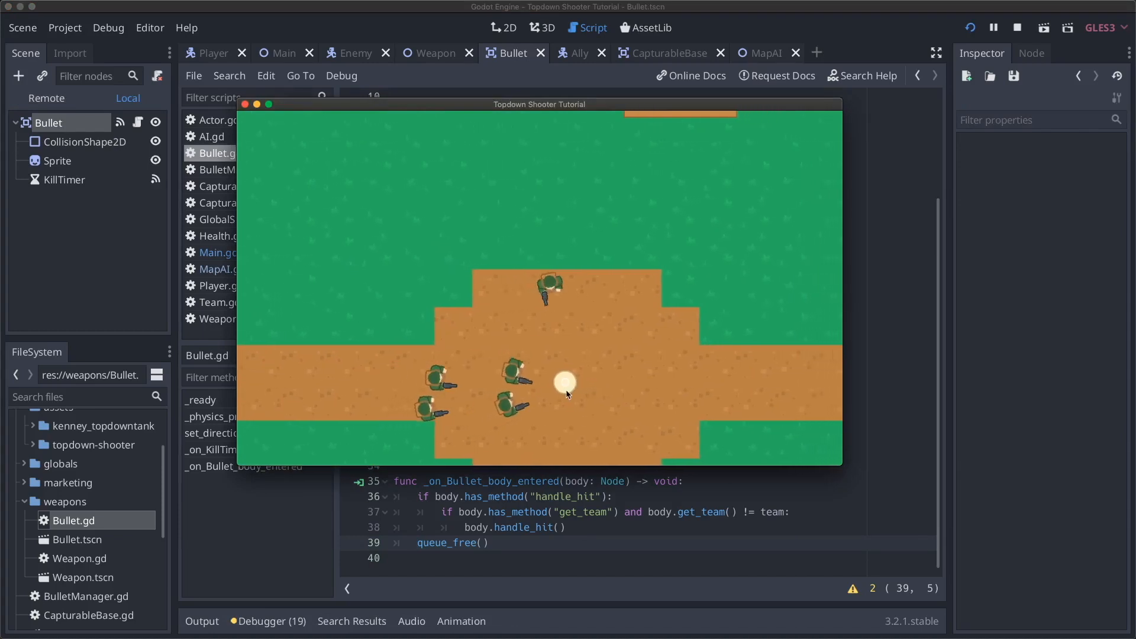
pyautogui.press('w')
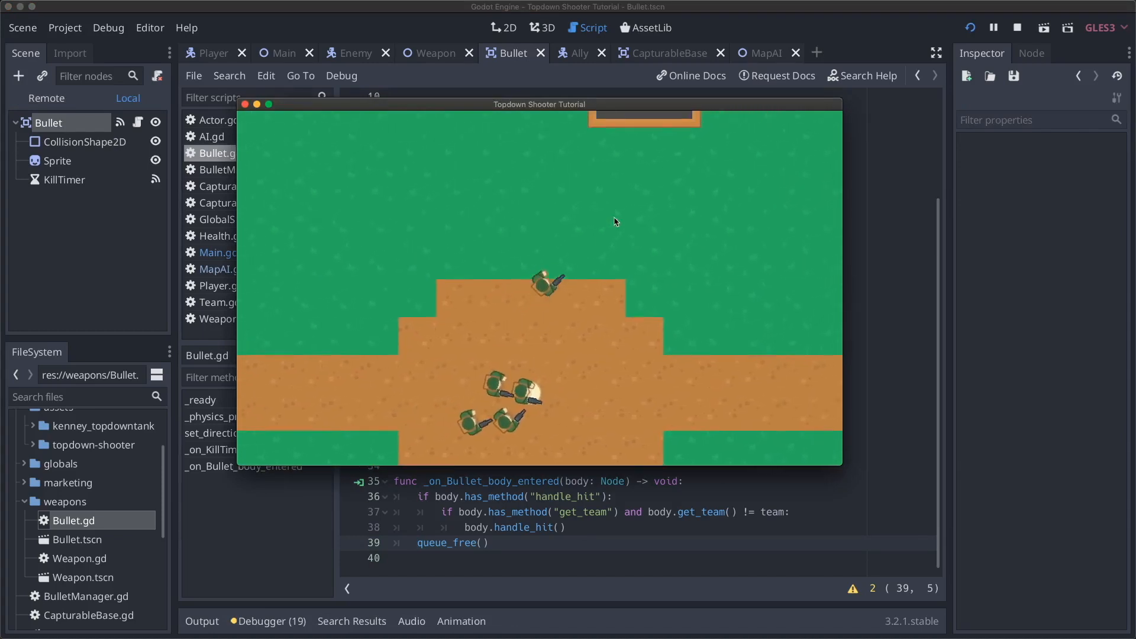
pyautogui.press('d')
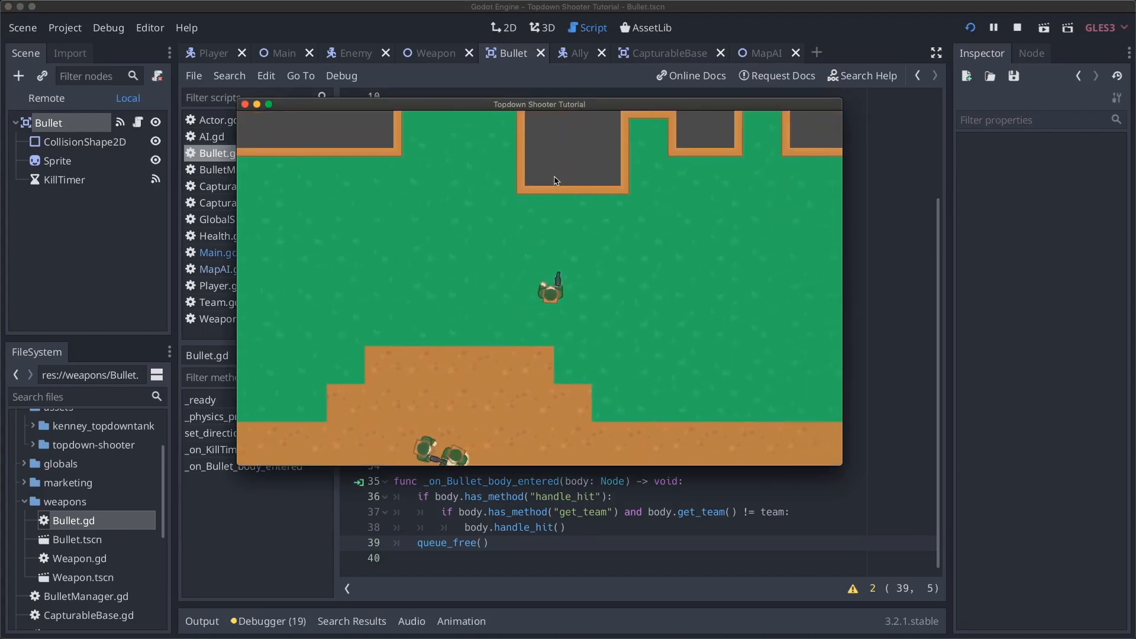
pyautogui.click(556, 179)
# - Walk toward the building walls and shoot at them to check bullets stop there
pyautogui.press('w')
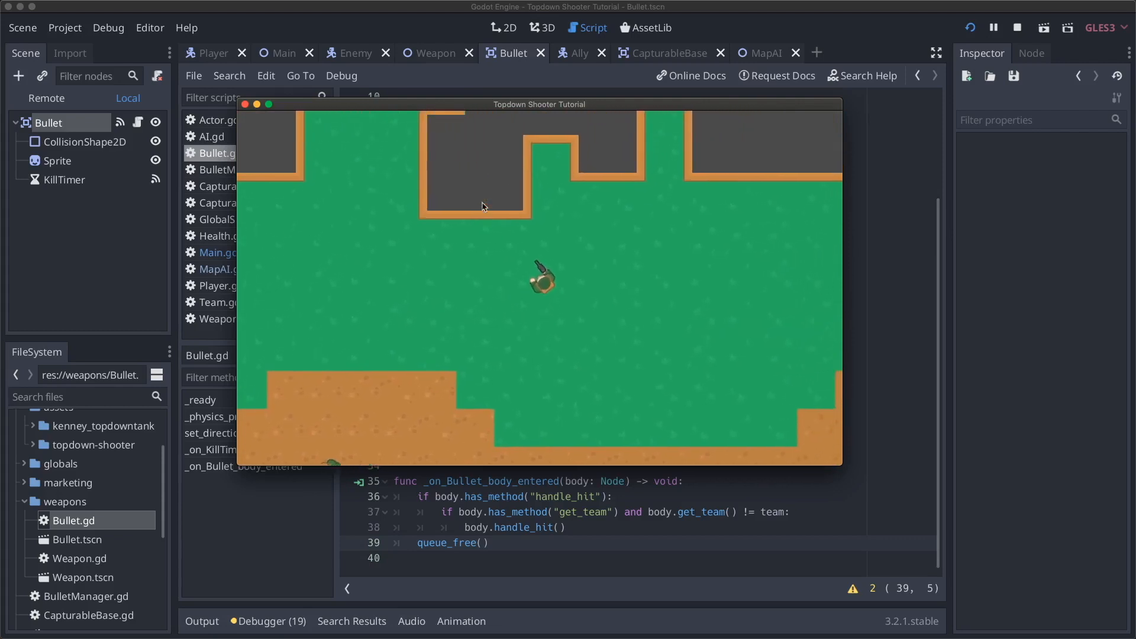
pyautogui.click(462, 223)
pyautogui.press('d')
pyautogui.click(573, 199)
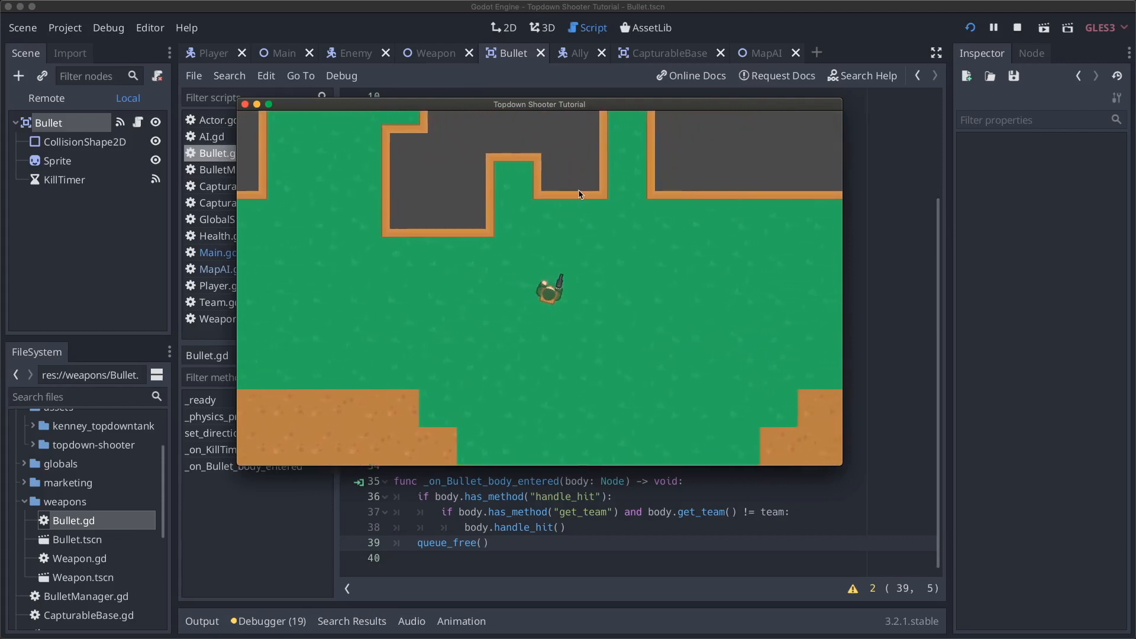
pyautogui.press('w')
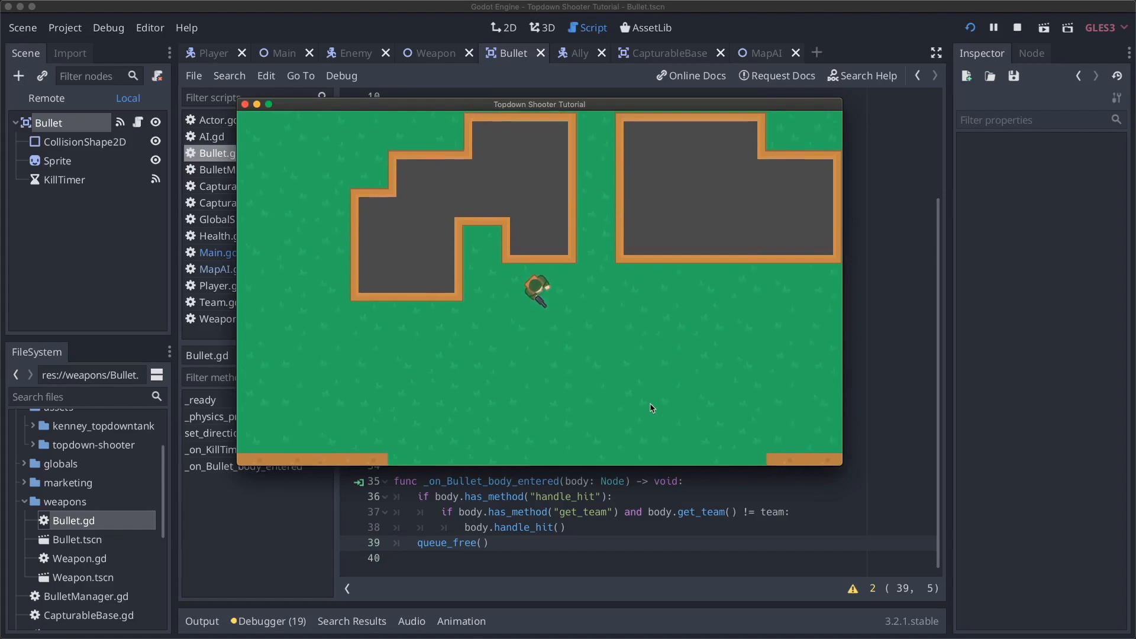
pyautogui.press('s')
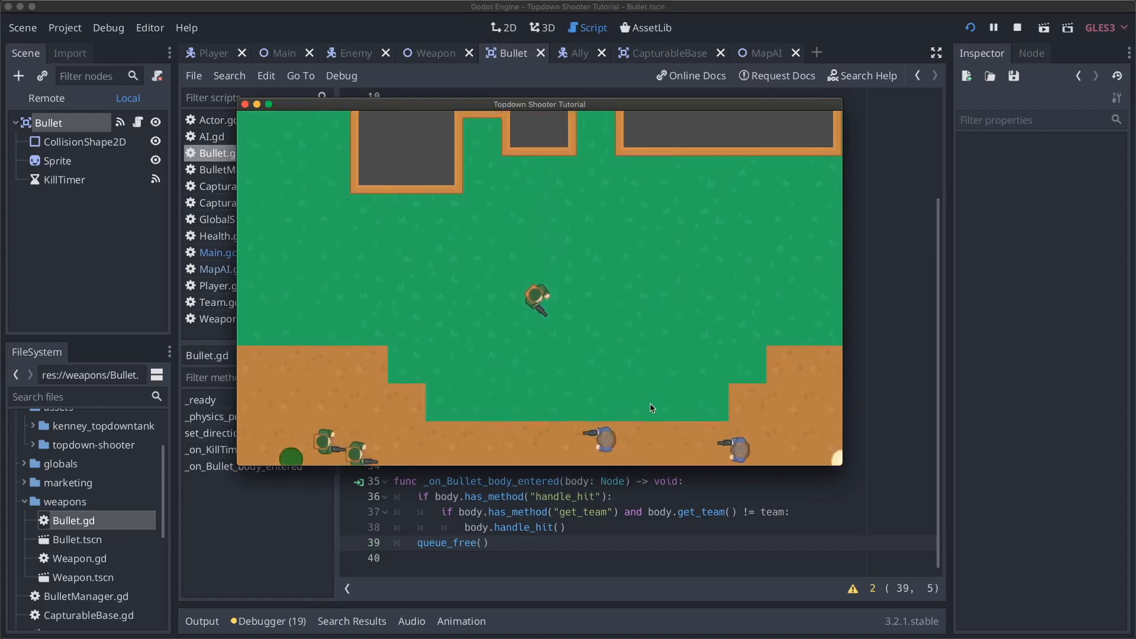
pyautogui.click(527, 425)
# - Walk the player up to the buildings, left along the walls, then back down
pyautogui.press('w')
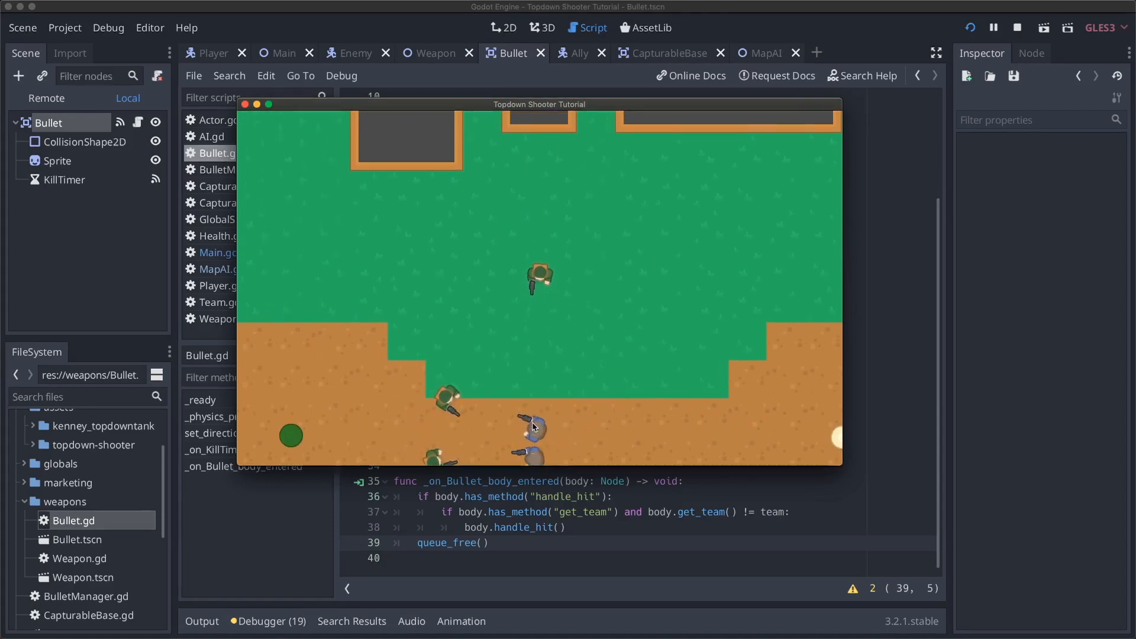
pyautogui.press('w')
pyautogui.press('a')
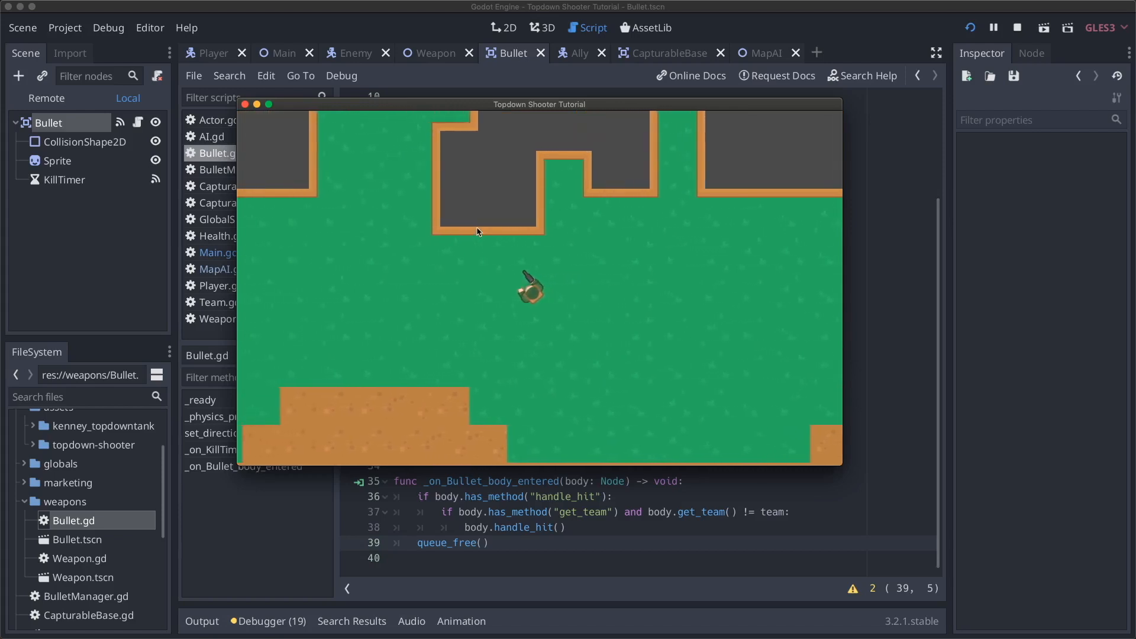
pyautogui.press('a')
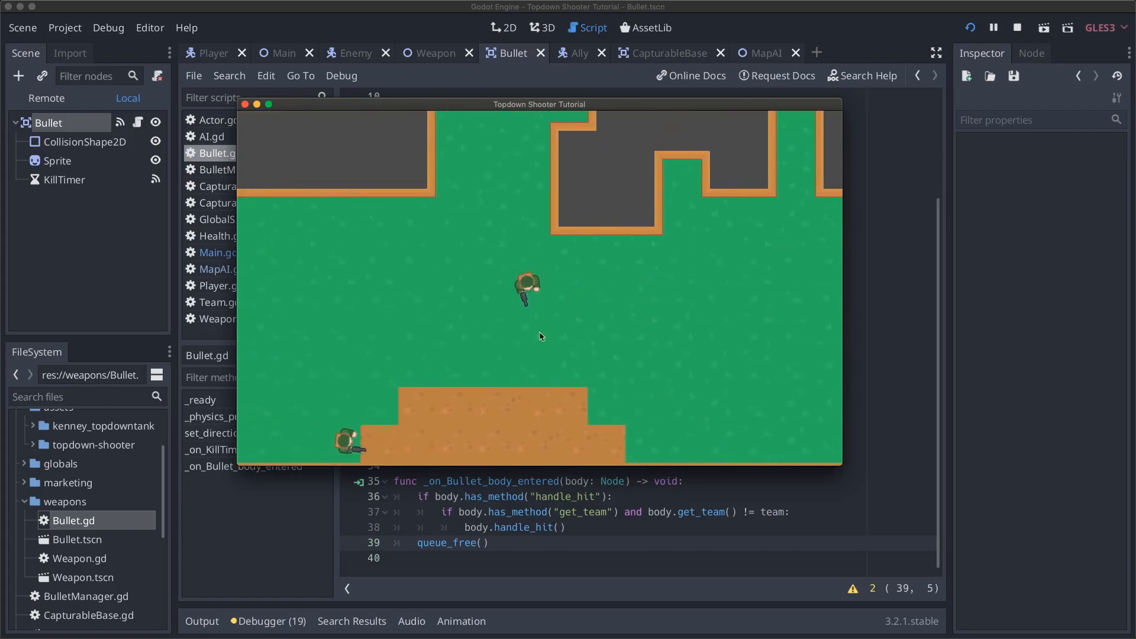
pyautogui.press('a')
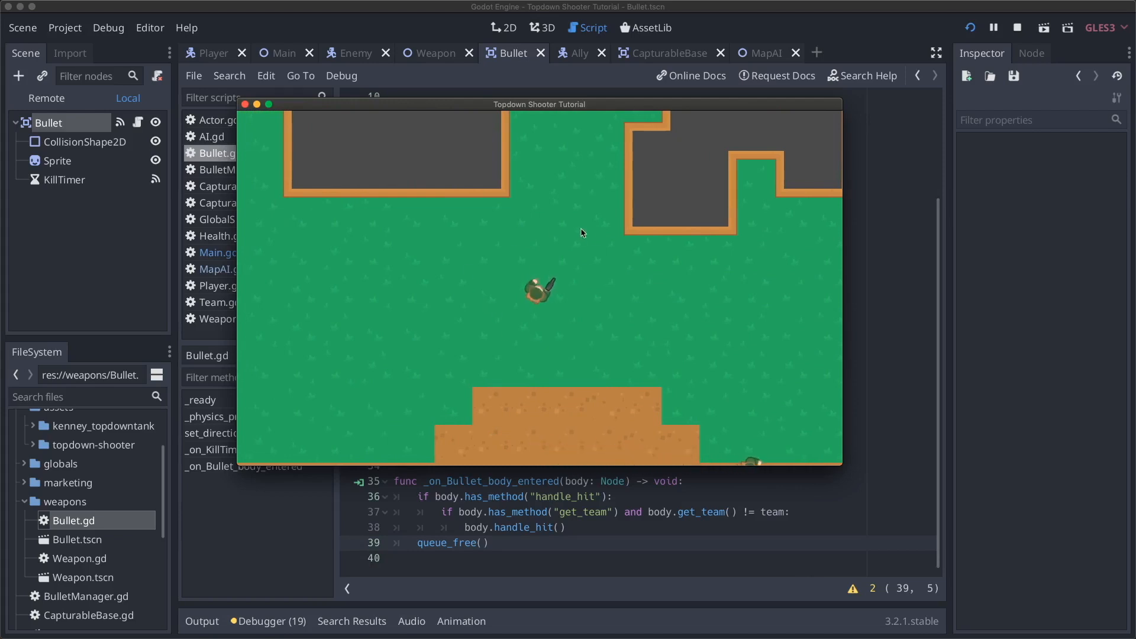
pyautogui.press('s')
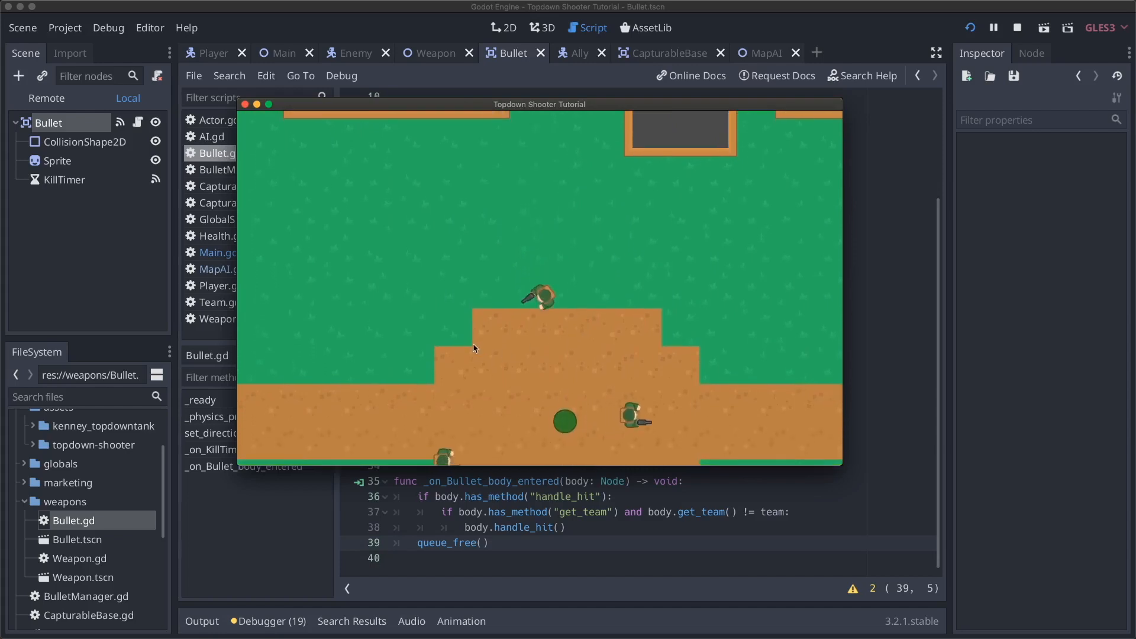
pyautogui.press('s')
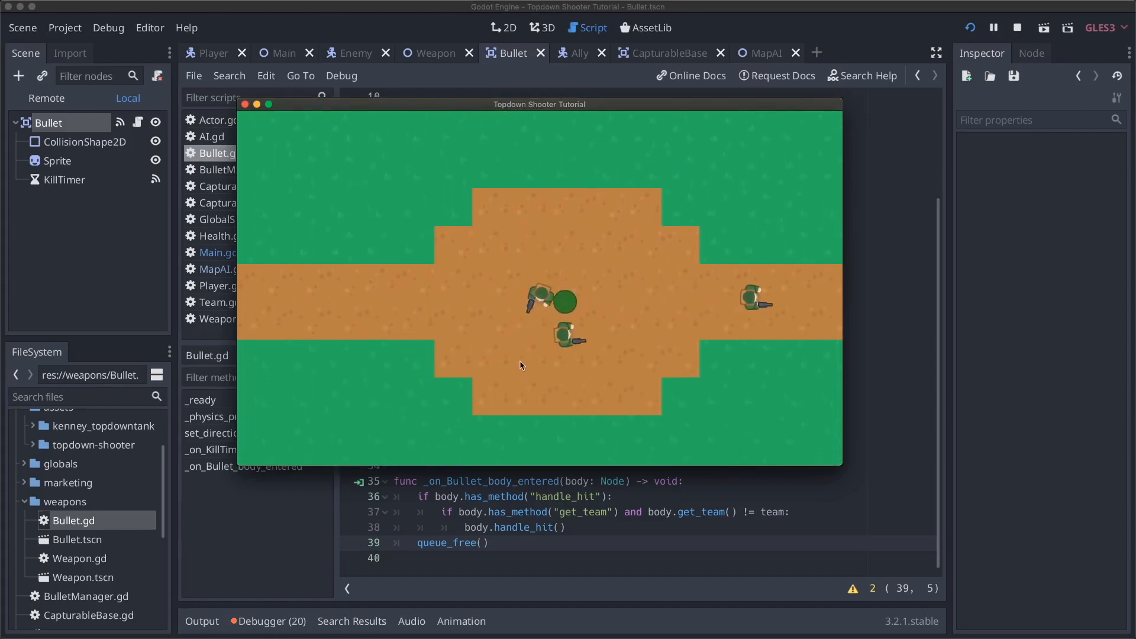
pyautogui.press('s')
# - Move right and up, pushing the player against the building walls to confirm they block movement
pyautogui.press('d')
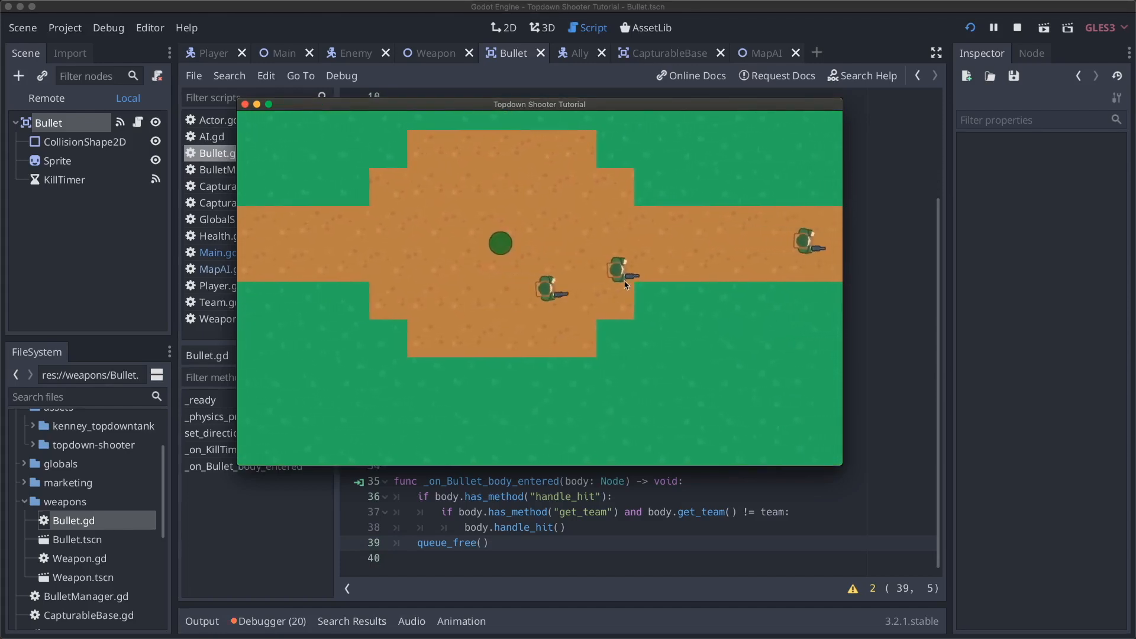
pyautogui.press('d')
pyautogui.press('w')
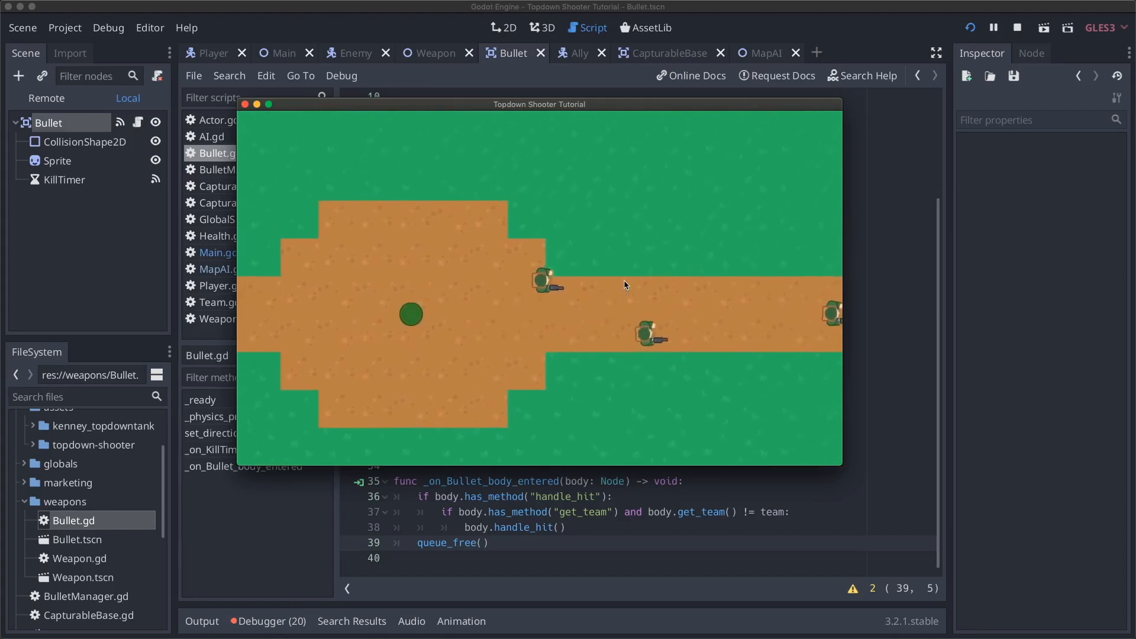
pyautogui.press('d')
pyautogui.press('w')
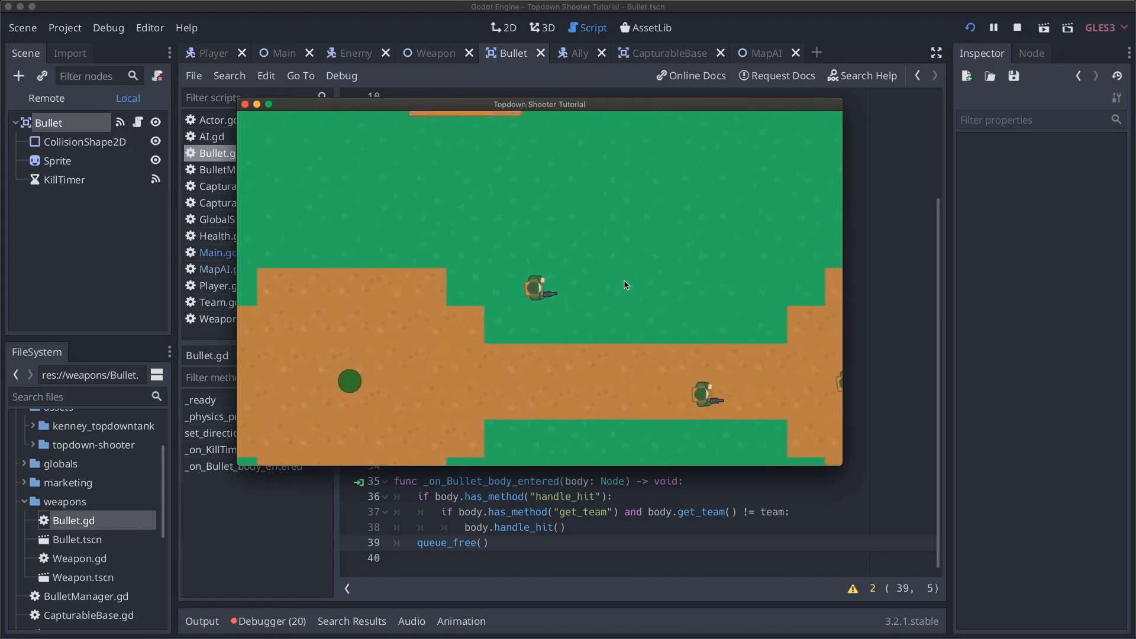
pyautogui.press('w')
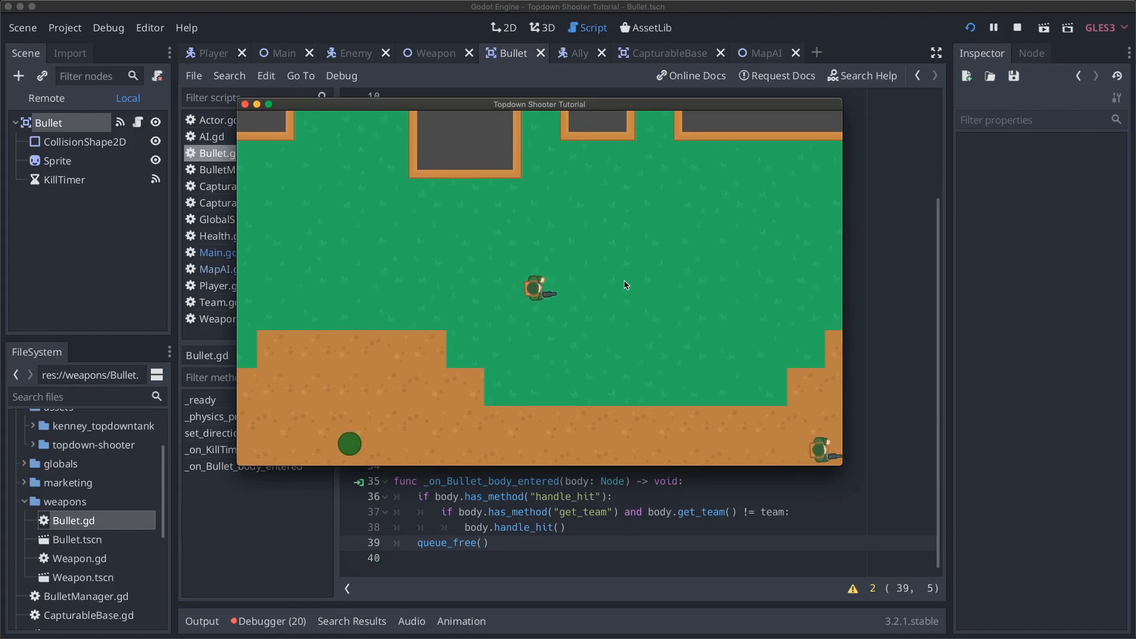
pyautogui.press('w')
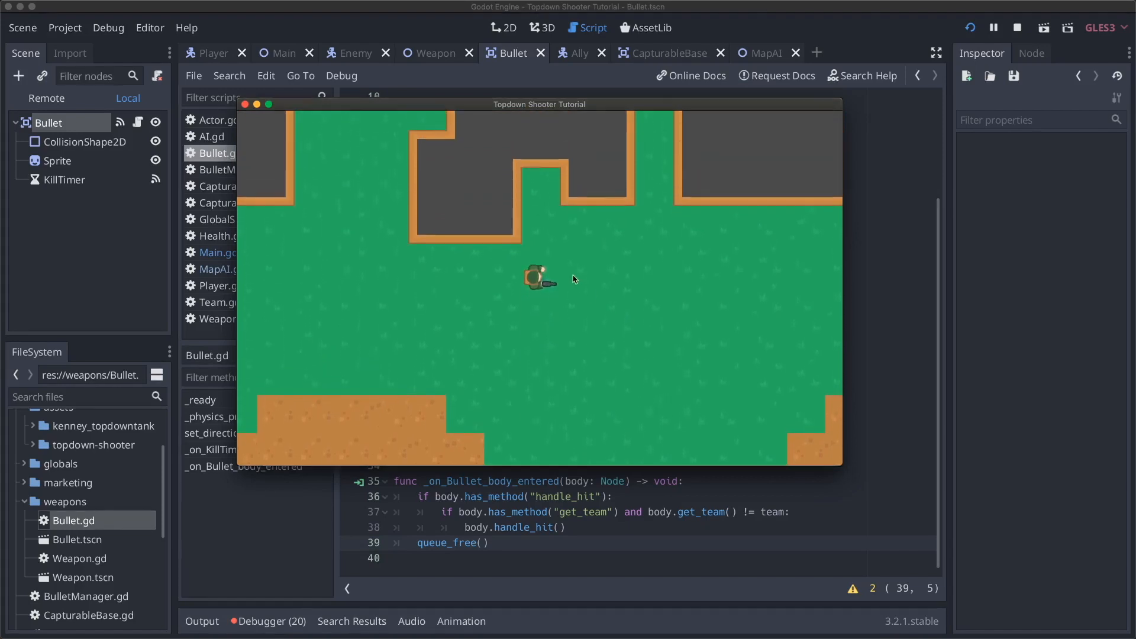
pyautogui.press('w')
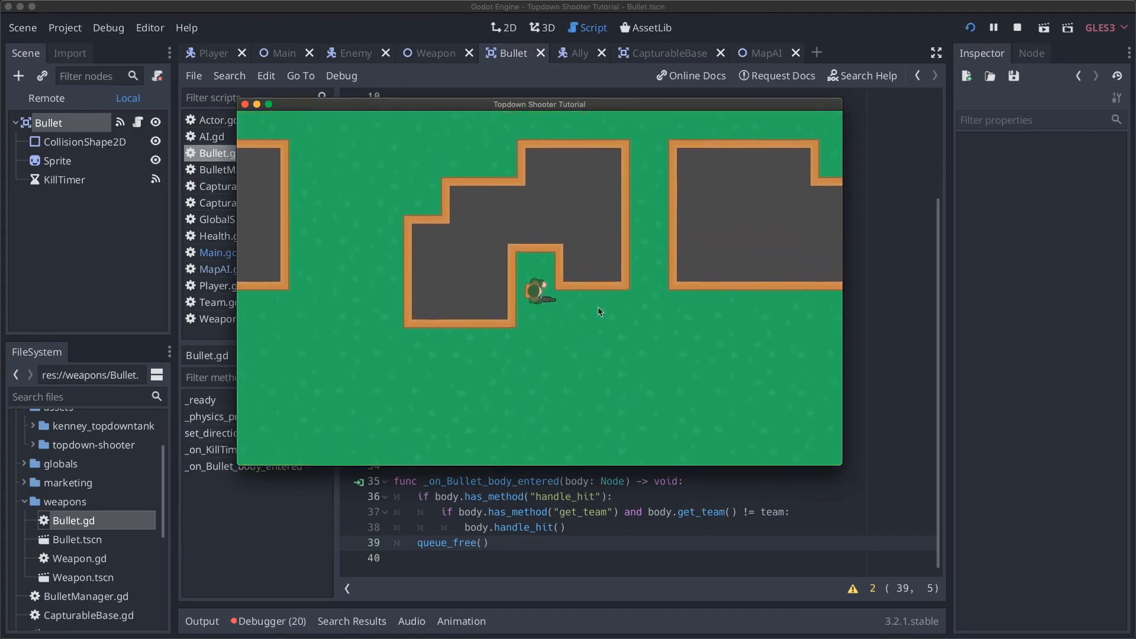
pyautogui.press('s')
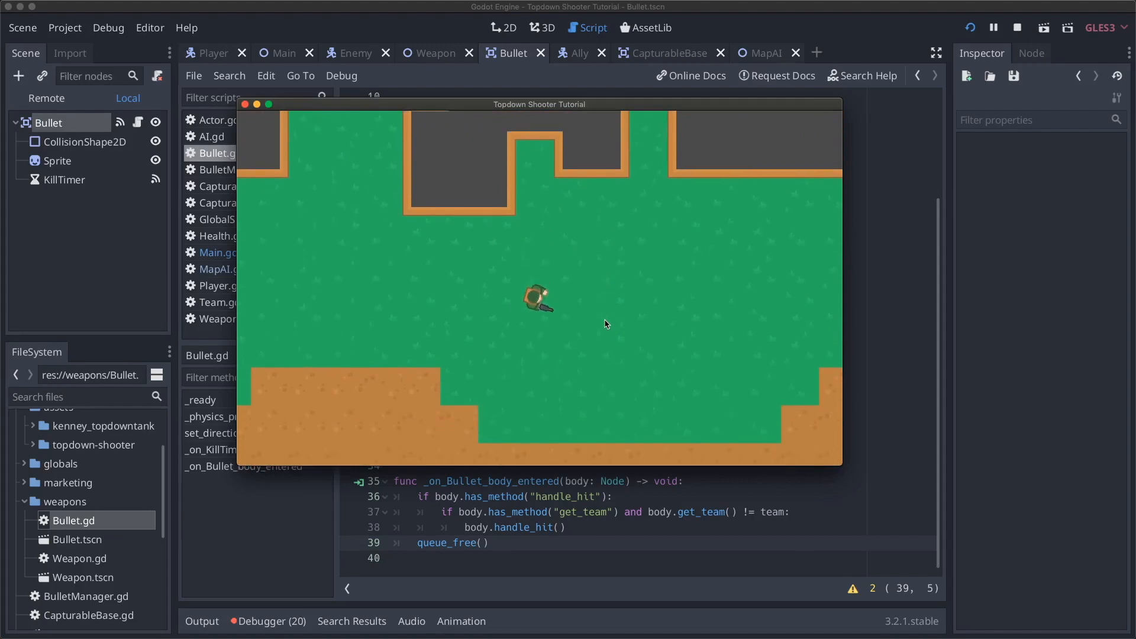
# - Stop the game with F8 and select the Ground TileMap in the Main scene
pyautogui.press('s')
pyautogui.press('F8')
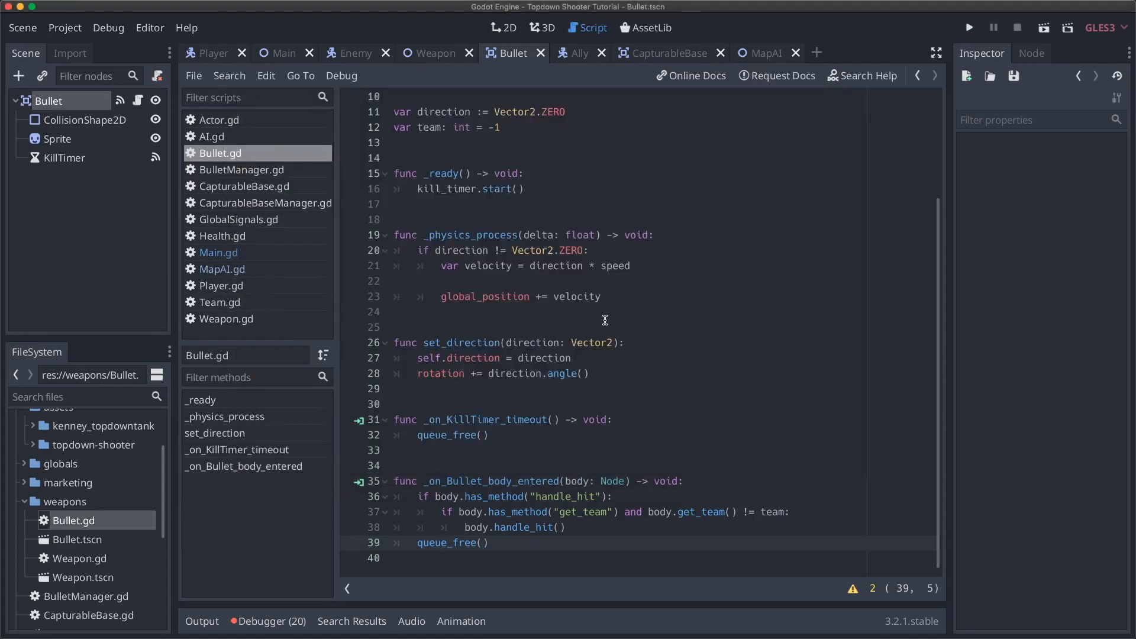
pyautogui.click(276, 59)
pyautogui.click(71, 121)
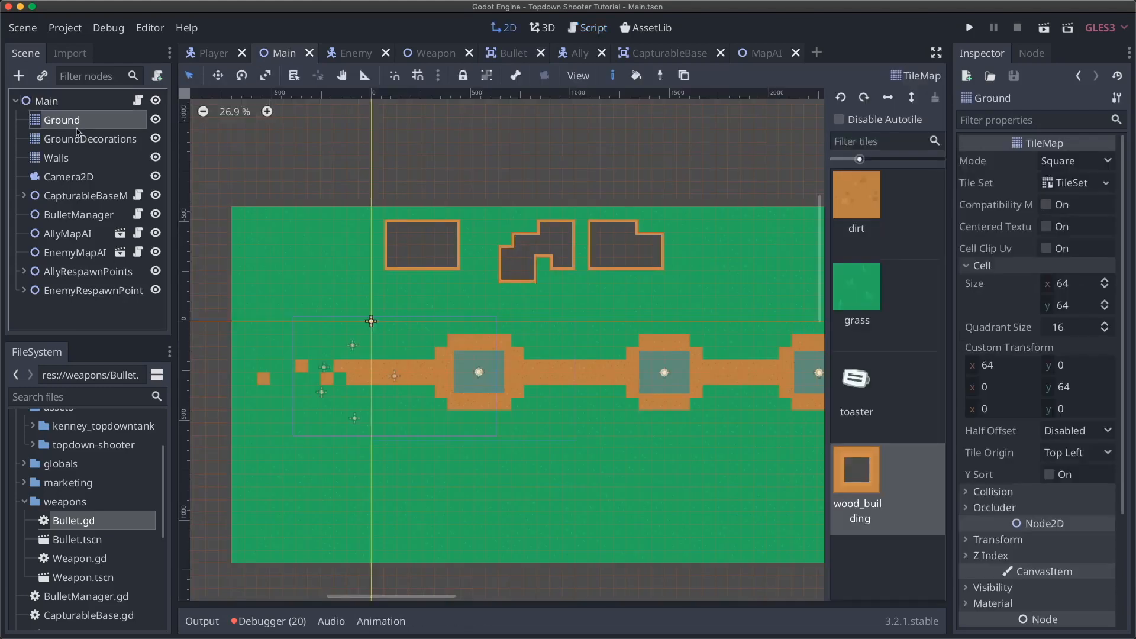